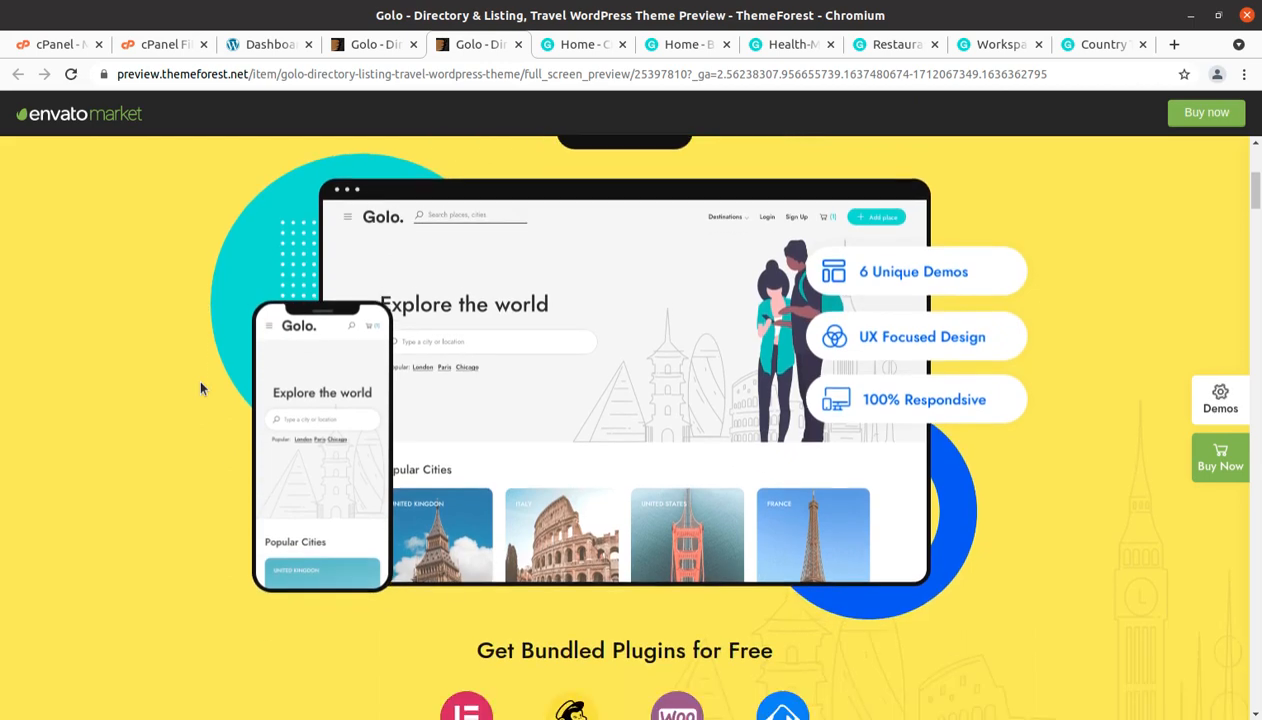
Review the Golo theme preview page from its introduction through all the thumbnails in the Pre-defined Demo section.
scroll(200, 388, "up", 4)
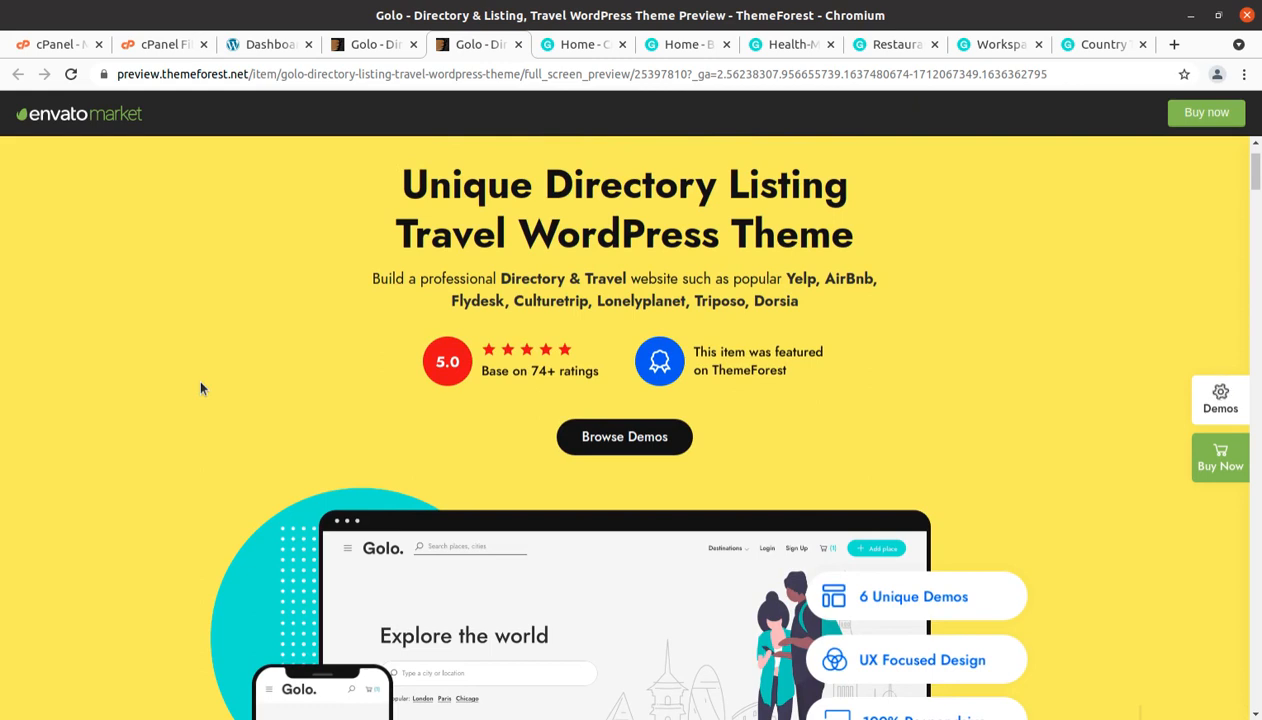
scroll(200, 388, "up", 1)
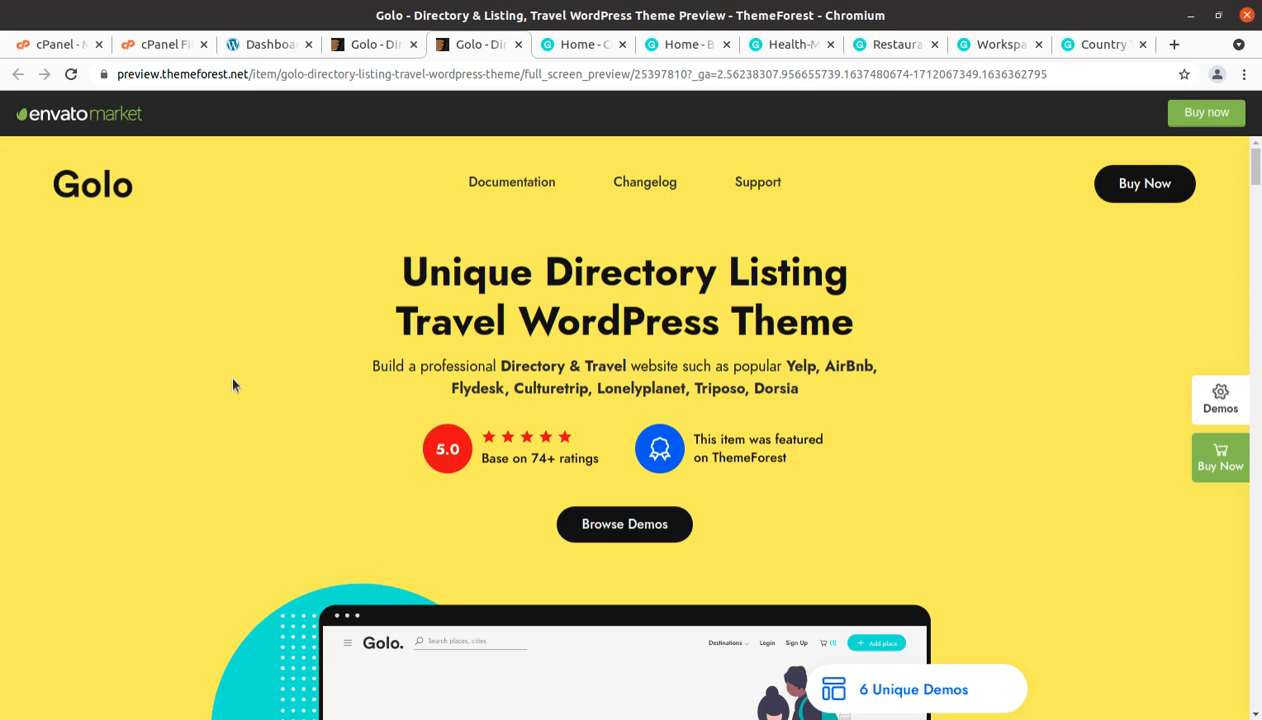
scroll(233, 385, "down", 1)
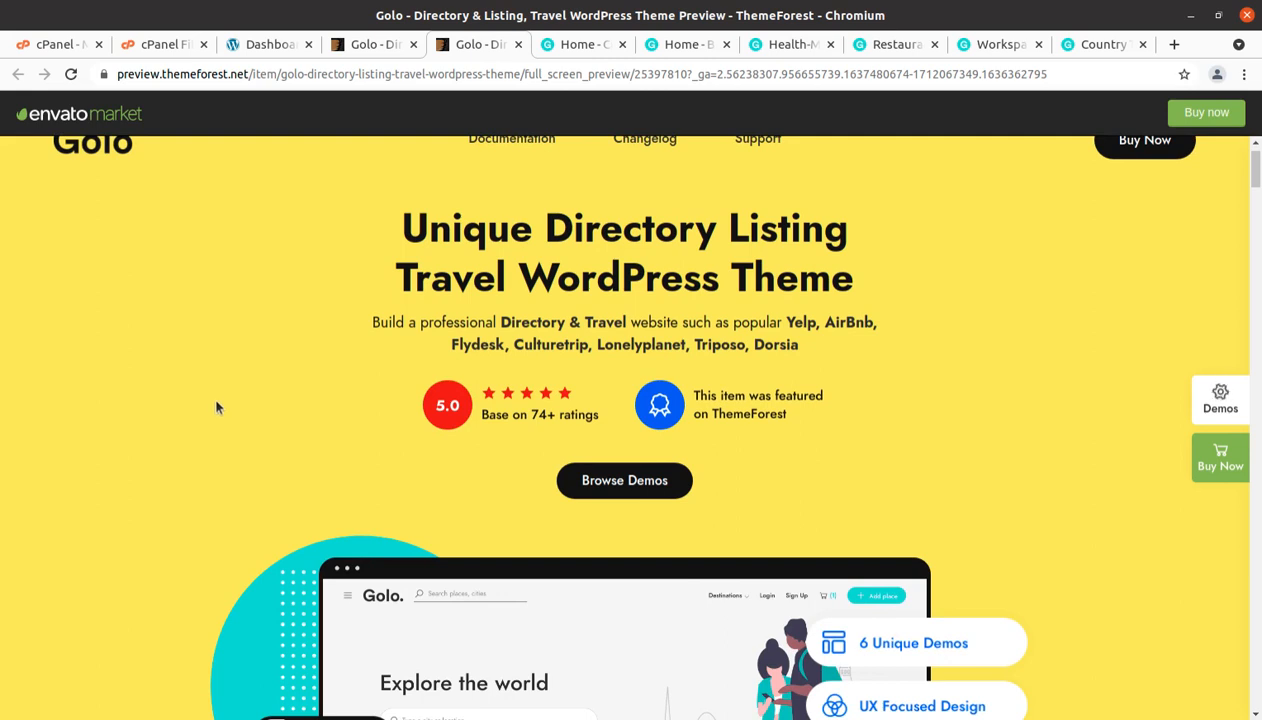
scroll(443, 462, "down", 2)
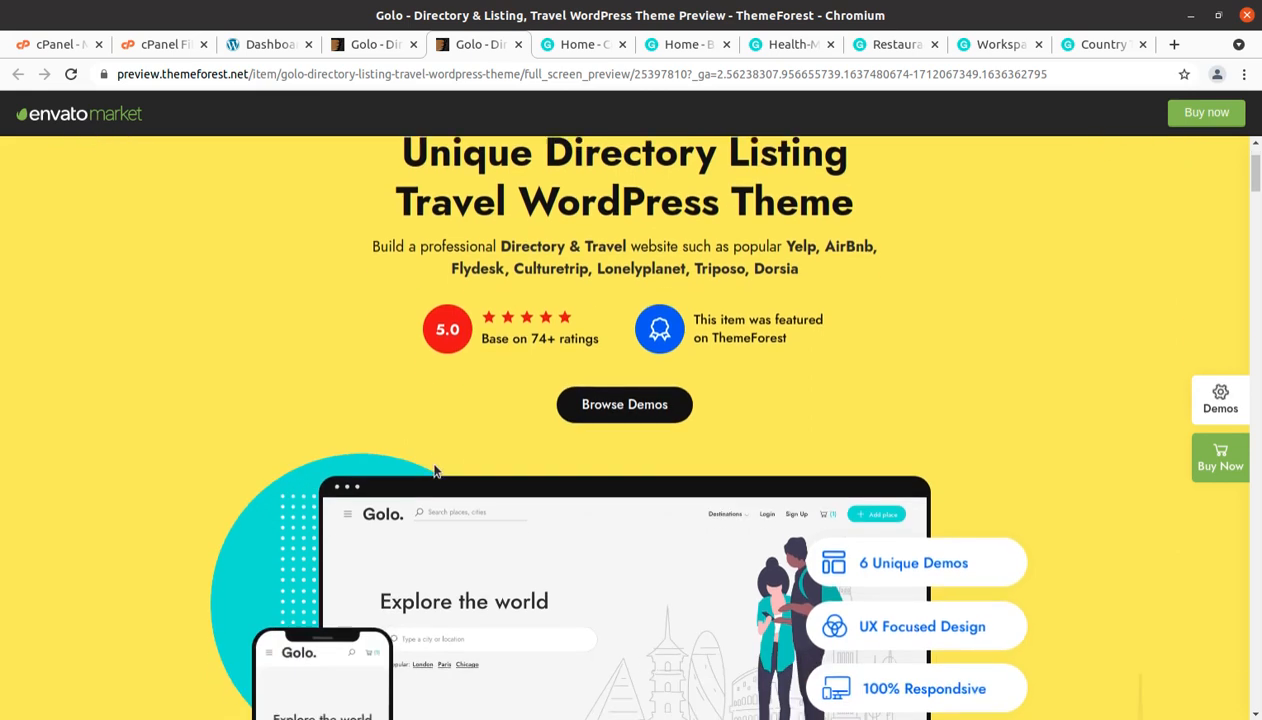
scroll(330, 427, "down", 2)
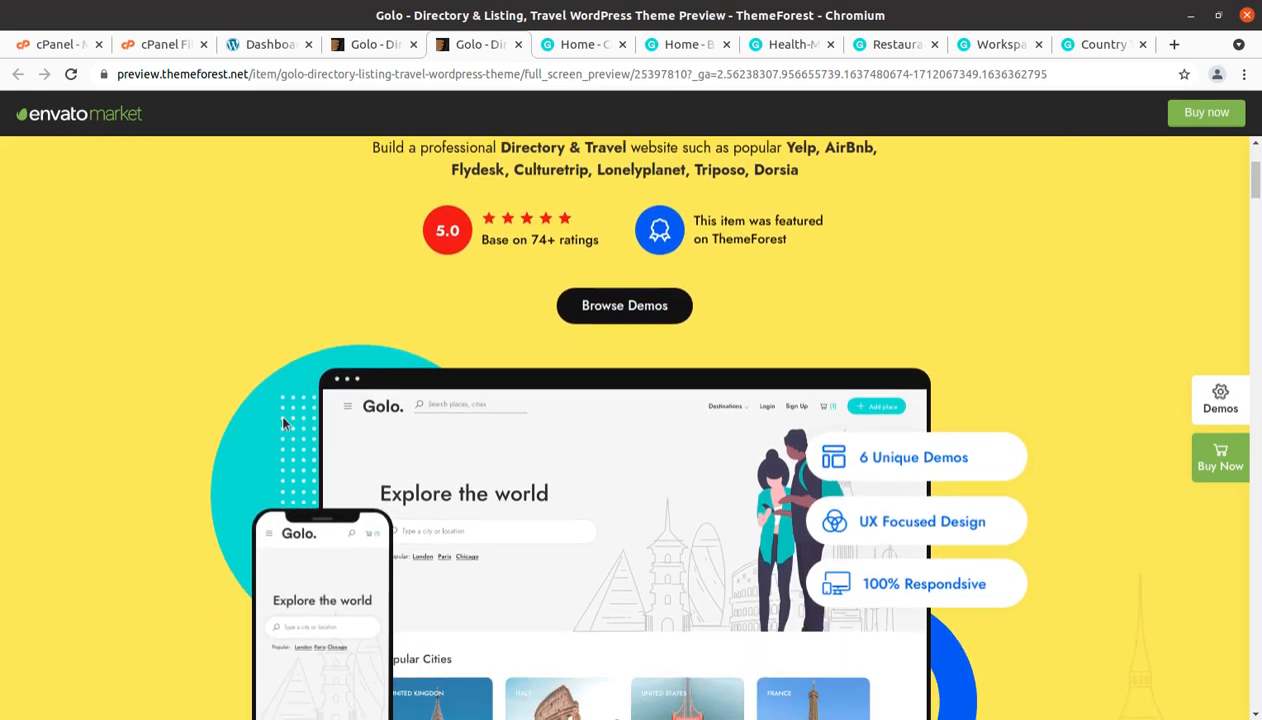
scroll(187, 399, "down", 10)
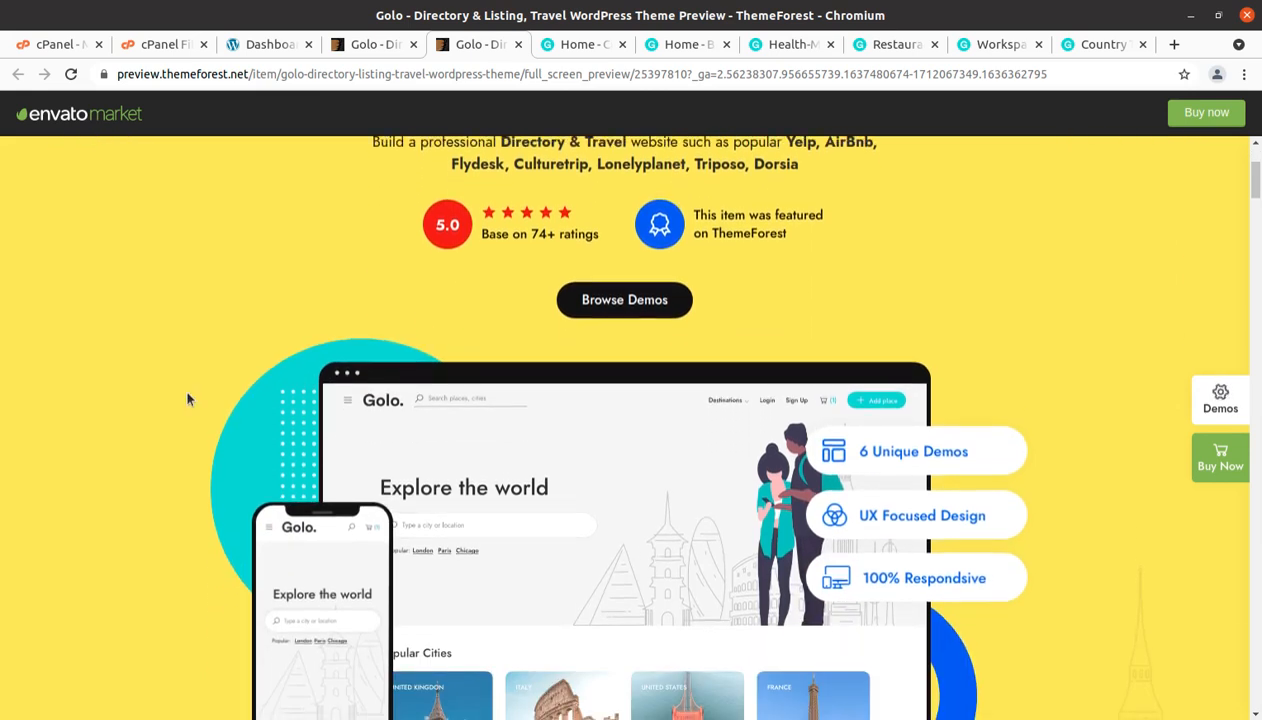
scroll(189, 399, "down", 6)
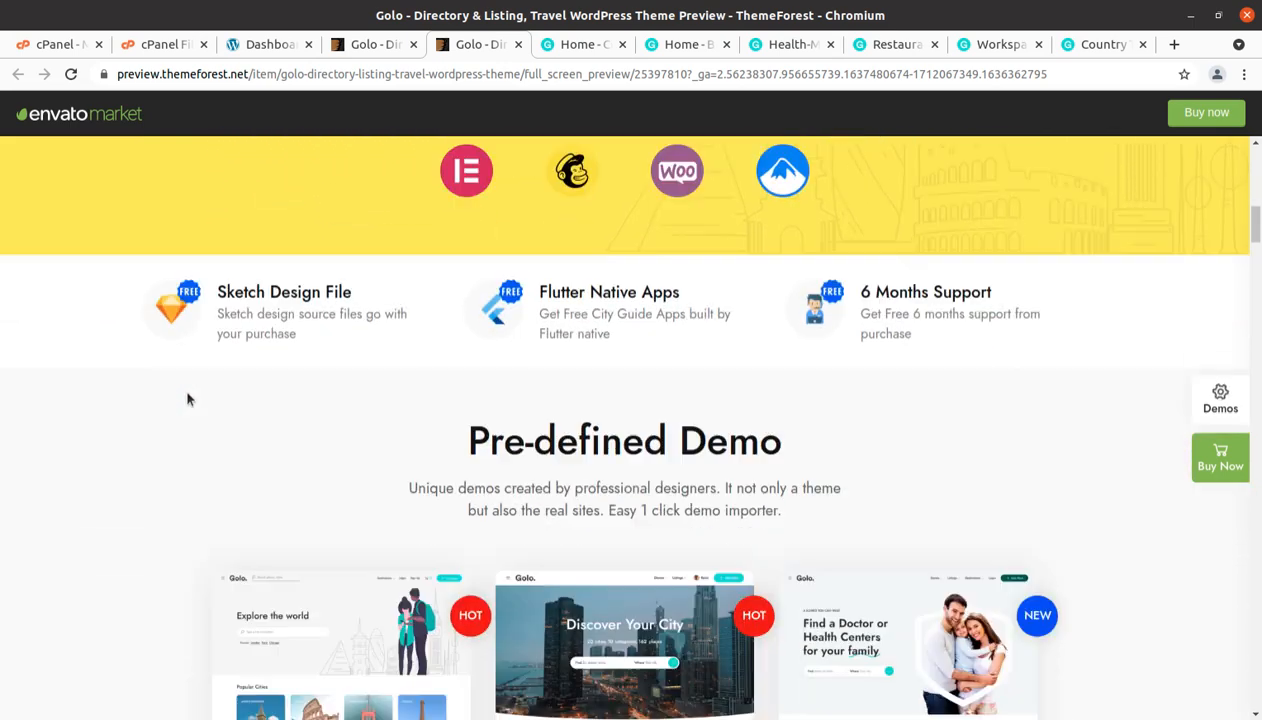
scroll(137, 397, "down", 3)
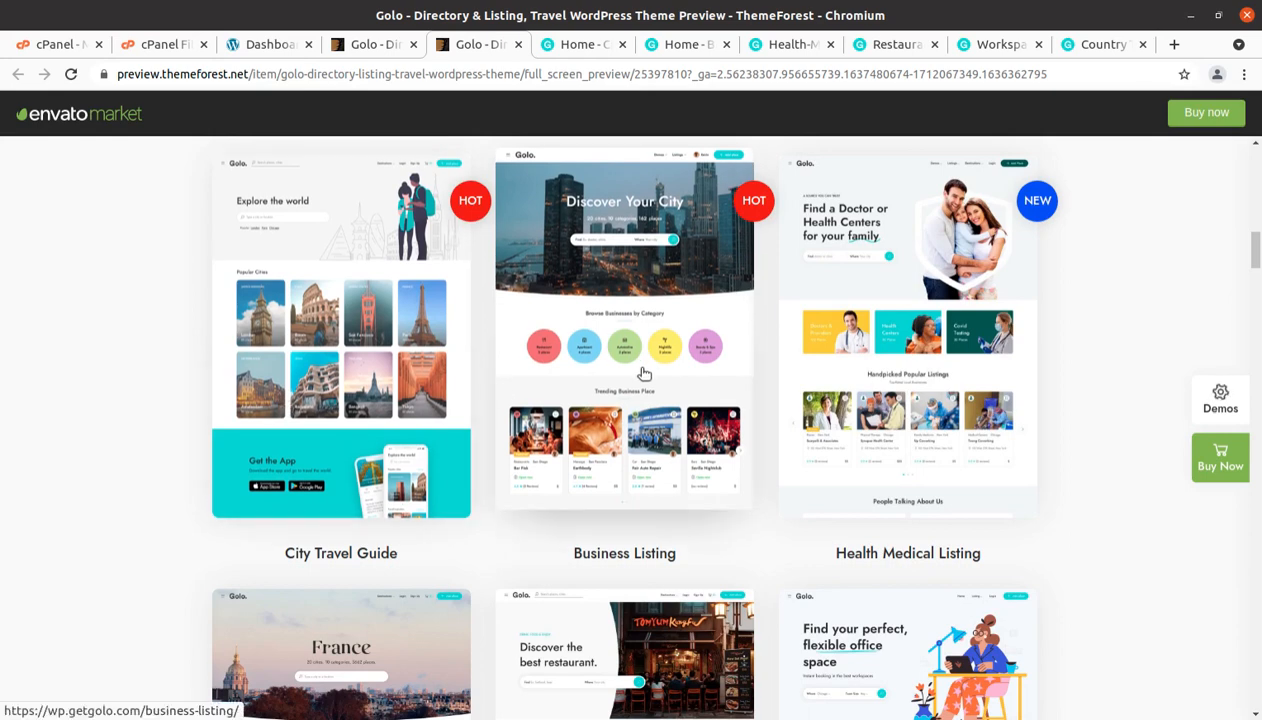
scroll(940, 360, "down", 4)
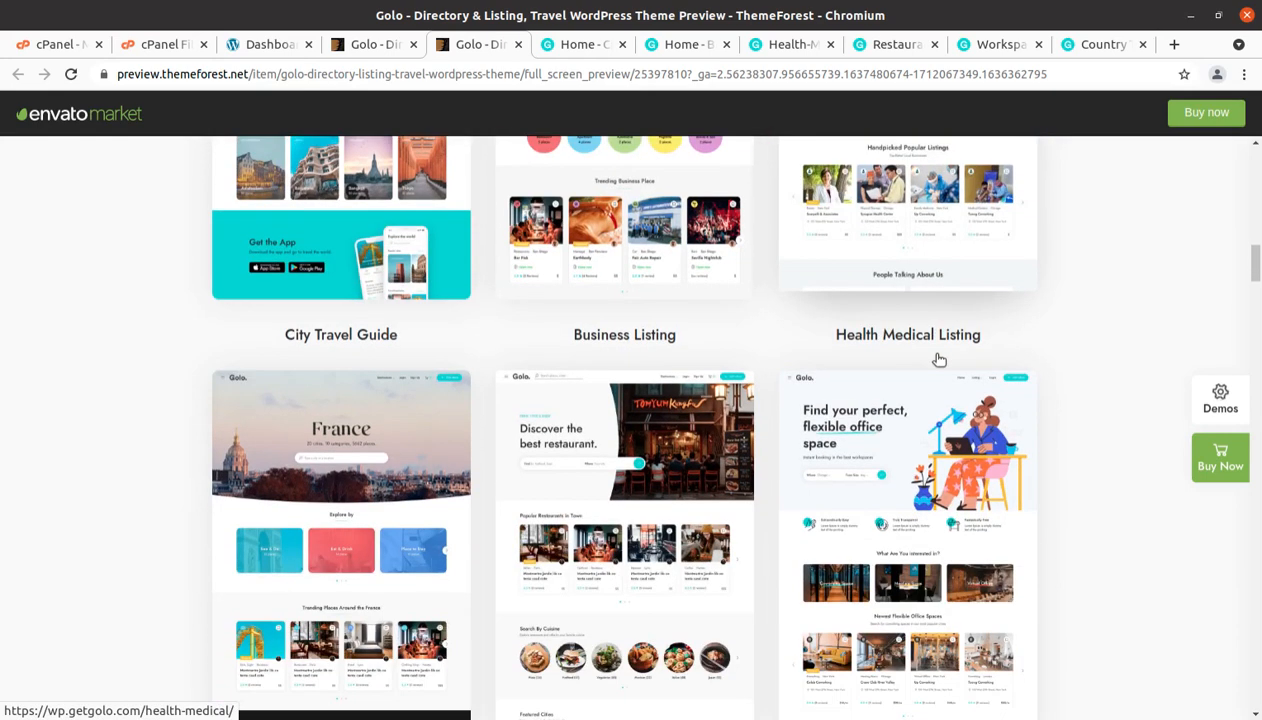
scroll(940, 360, "down", 2)
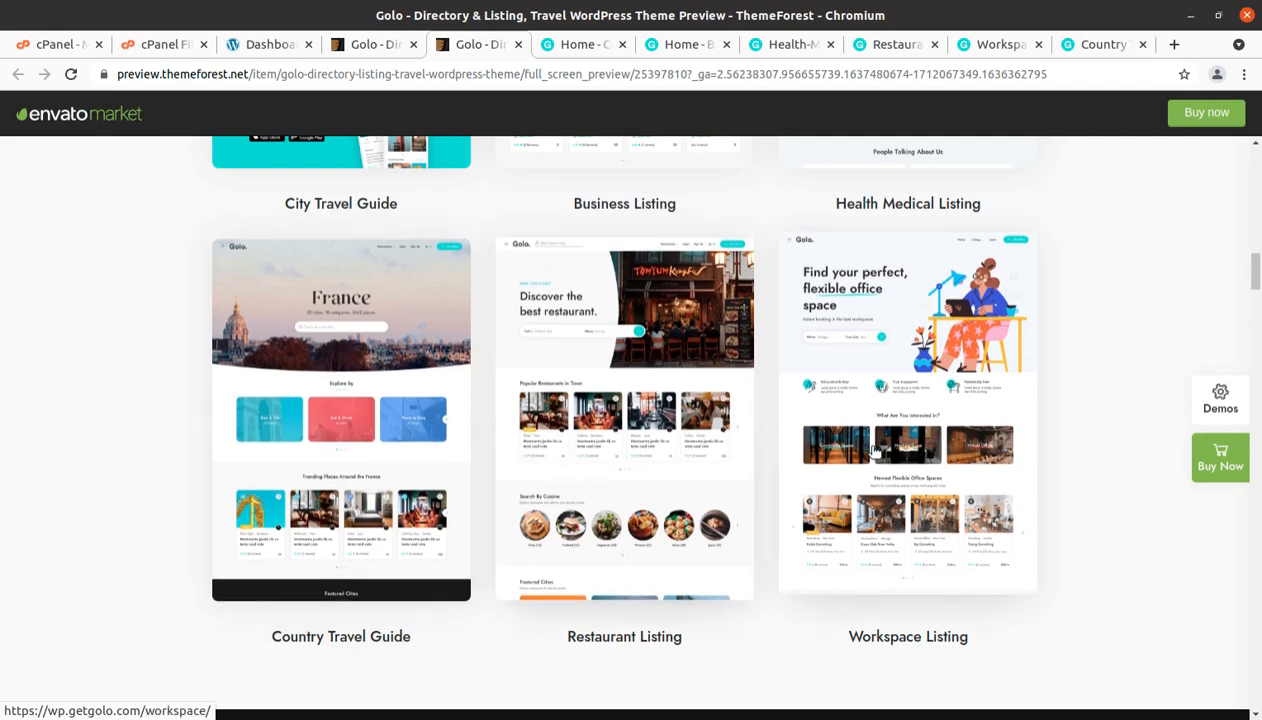
Switch to the City Travel Guide demo and look through its homepage from the search banner to Travel Inspiration.
left_click(573, 45)
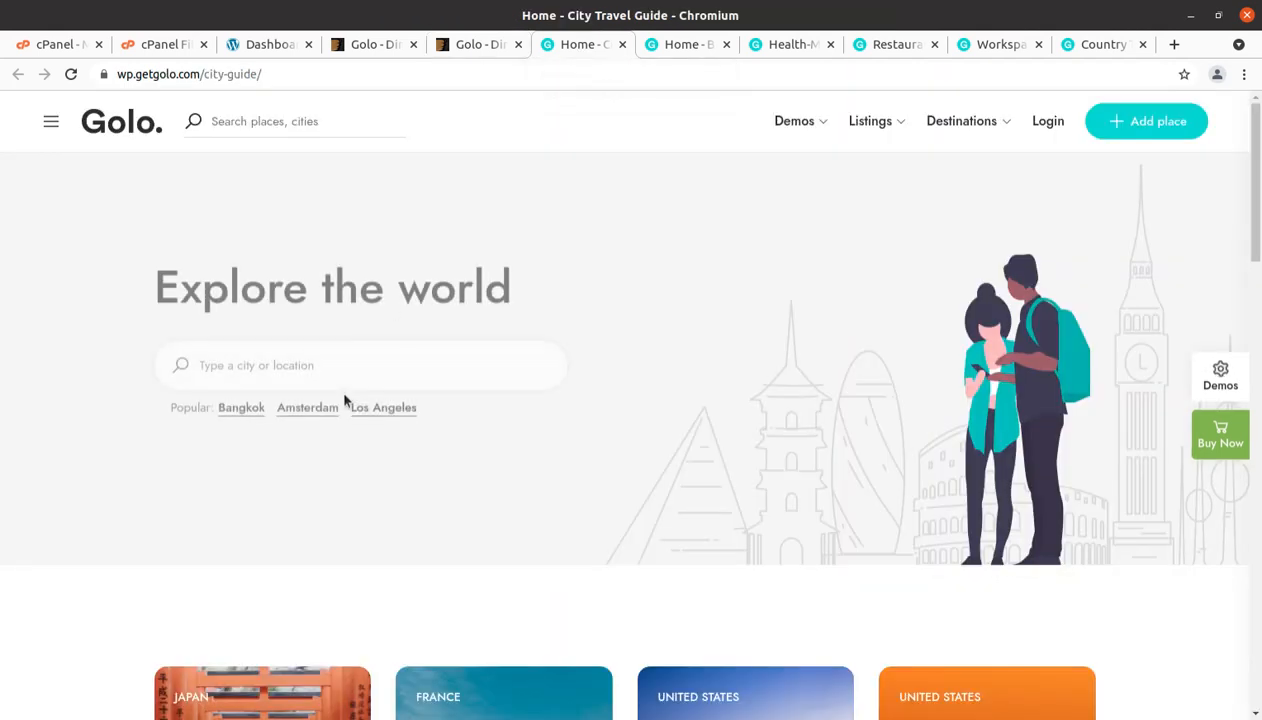
scroll(344, 400, "down", 2)
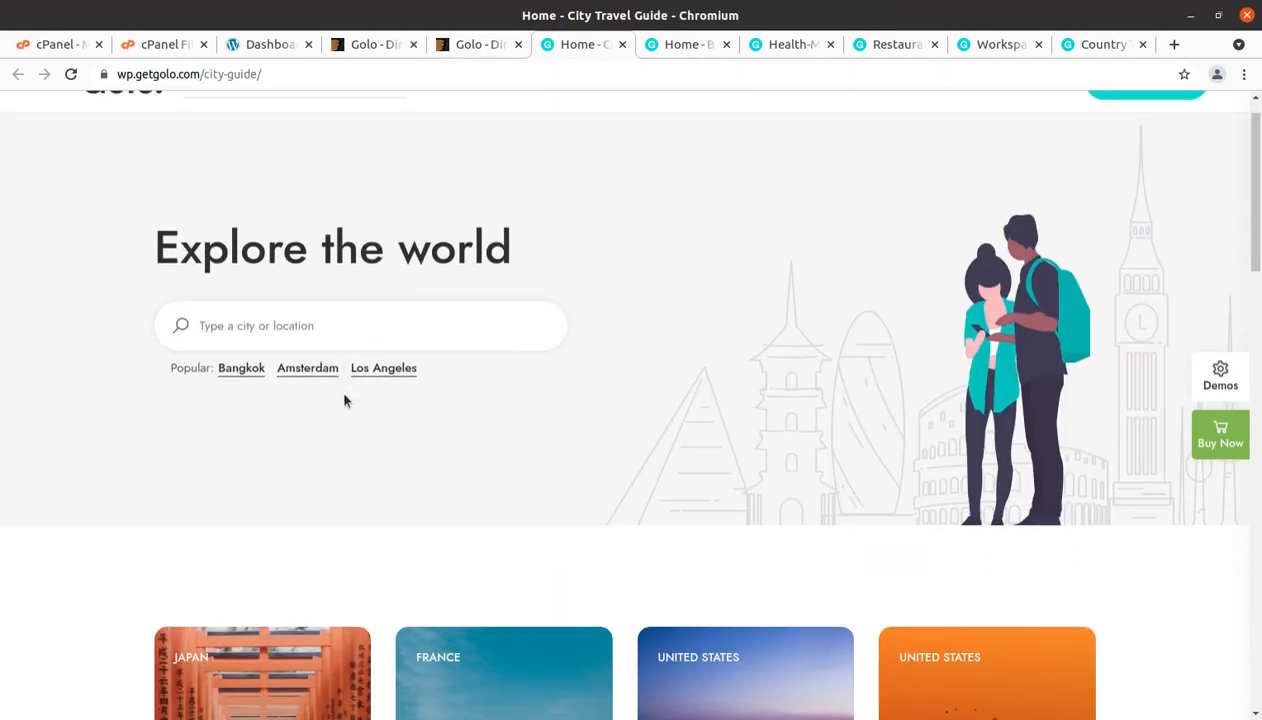
scroll(344, 400, "up", 2)
scroll(344, 400, "down", 3)
scroll(344, 400, "down", 8)
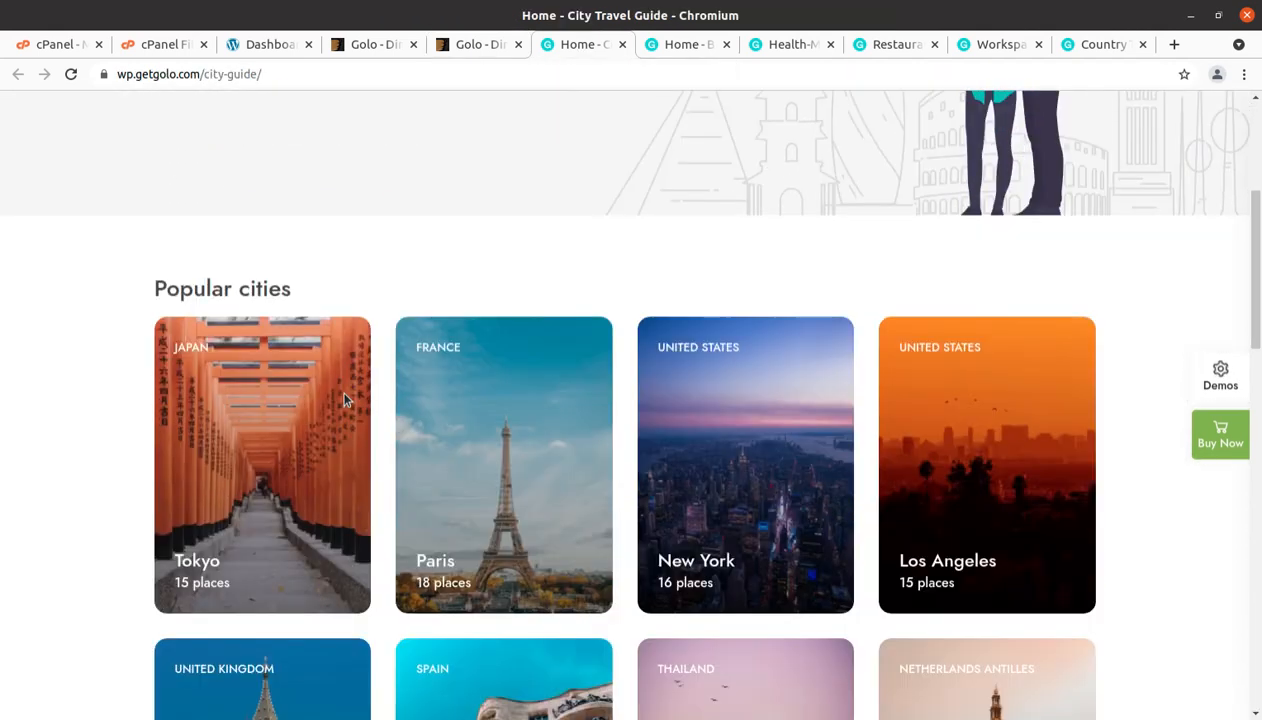
scroll(344, 400, "down", 5)
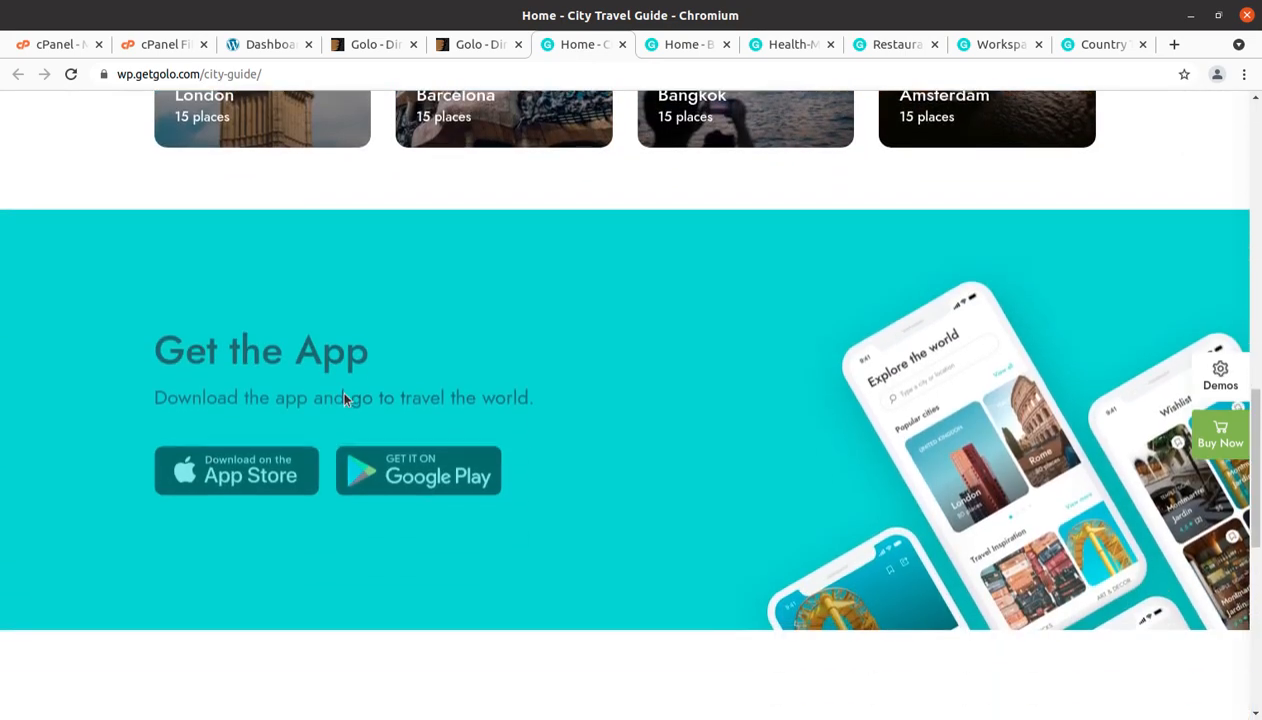
scroll(345, 398, "down", 3)
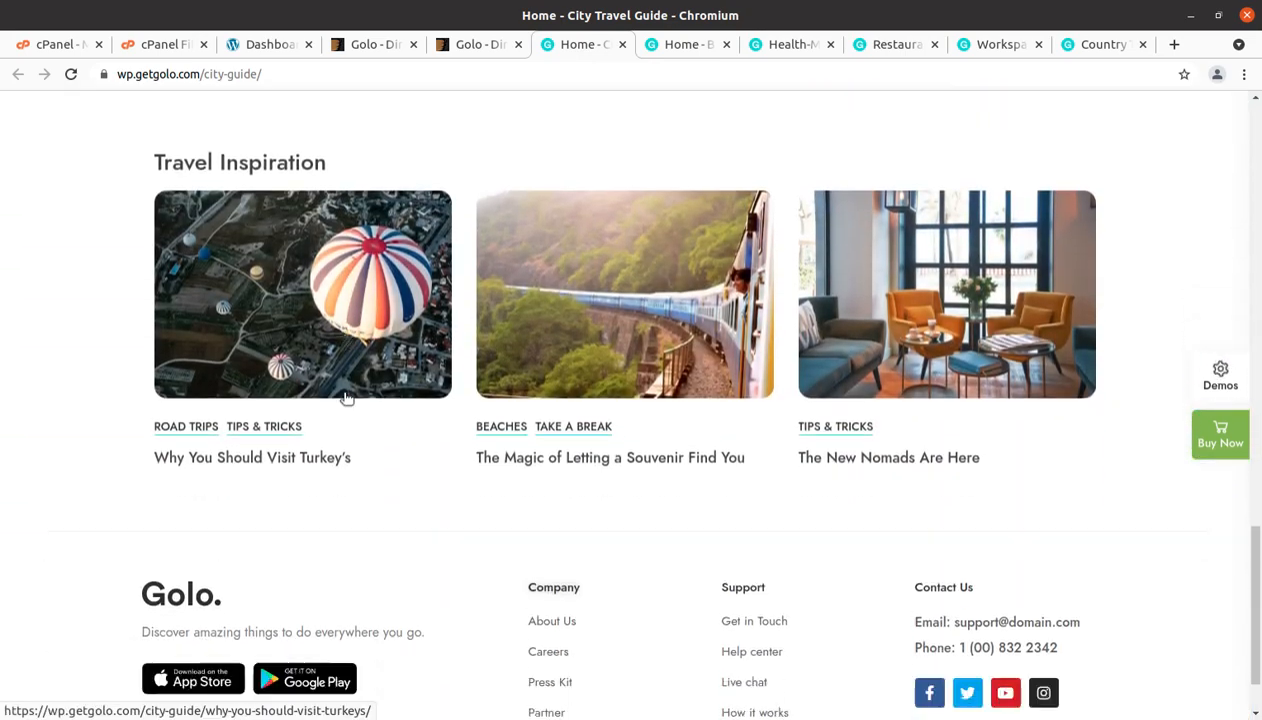
Switch to the Business Listing demo and look through its homepage from the Discover Your City banner to Who we are.
left_click(654, 46)
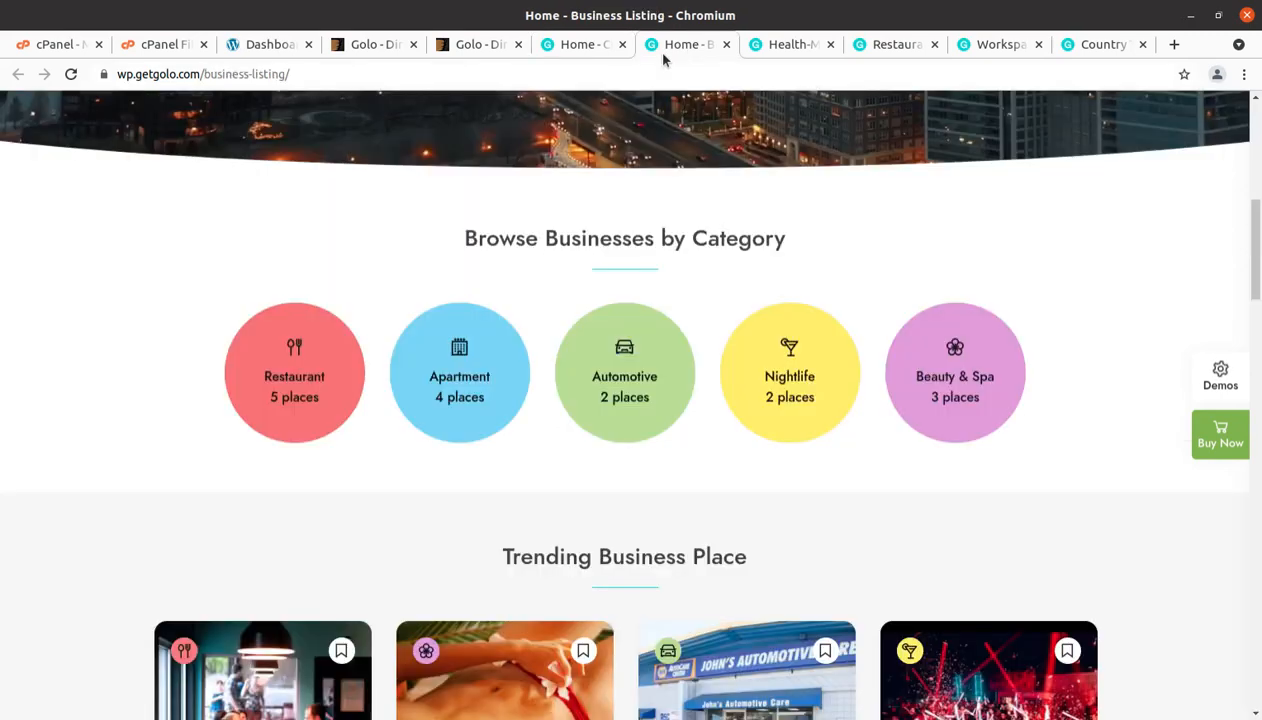
scroll(265, 280, "up", 6)
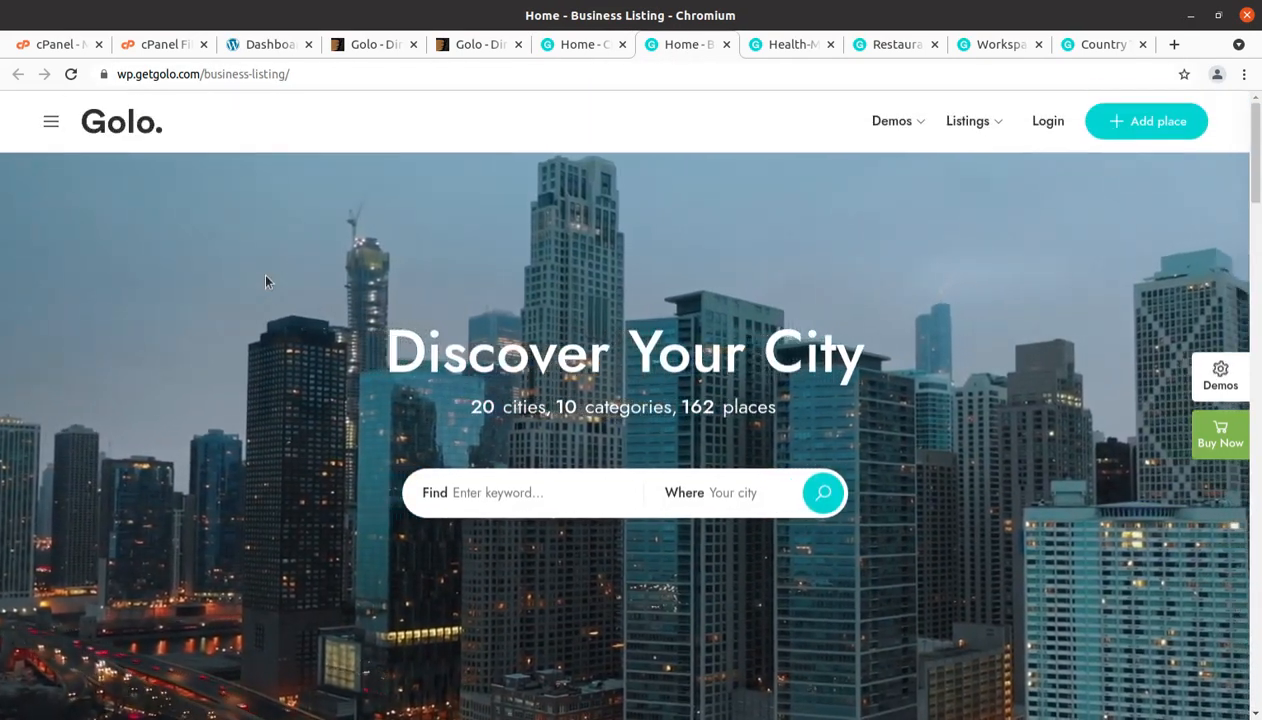
scroll(265, 281, "down", 5)
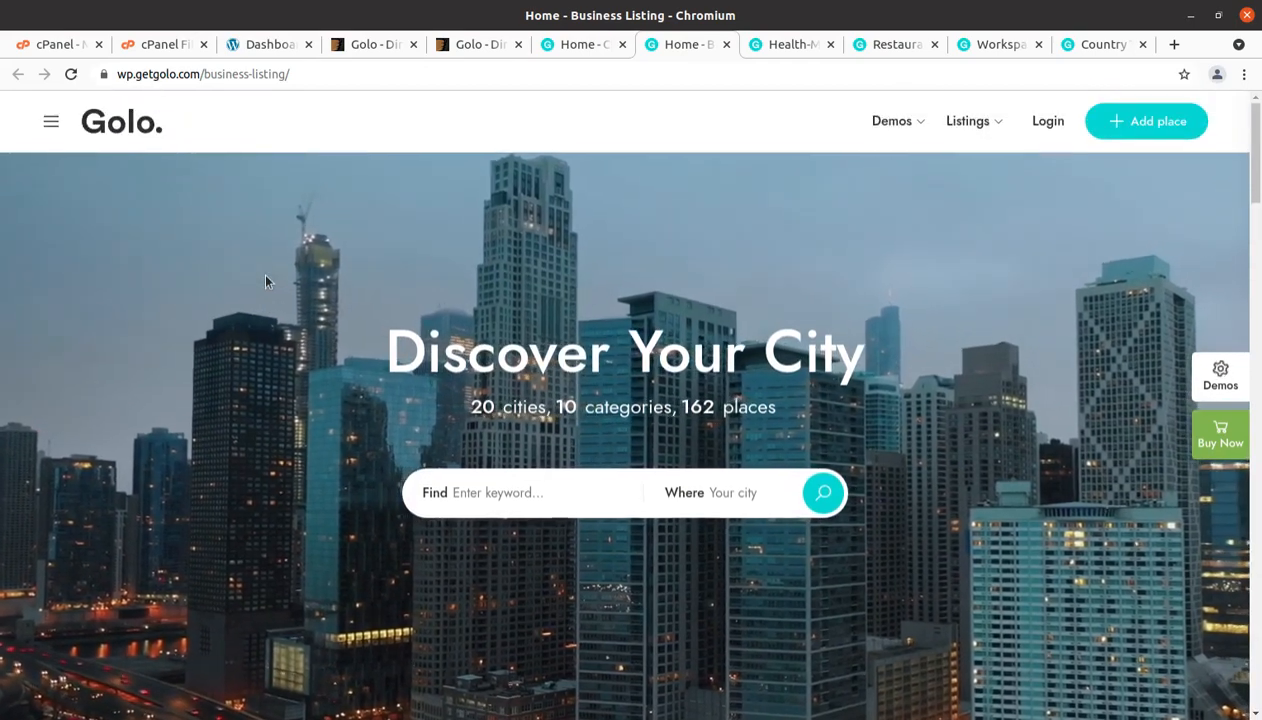
scroll(265, 282, "down", 12)
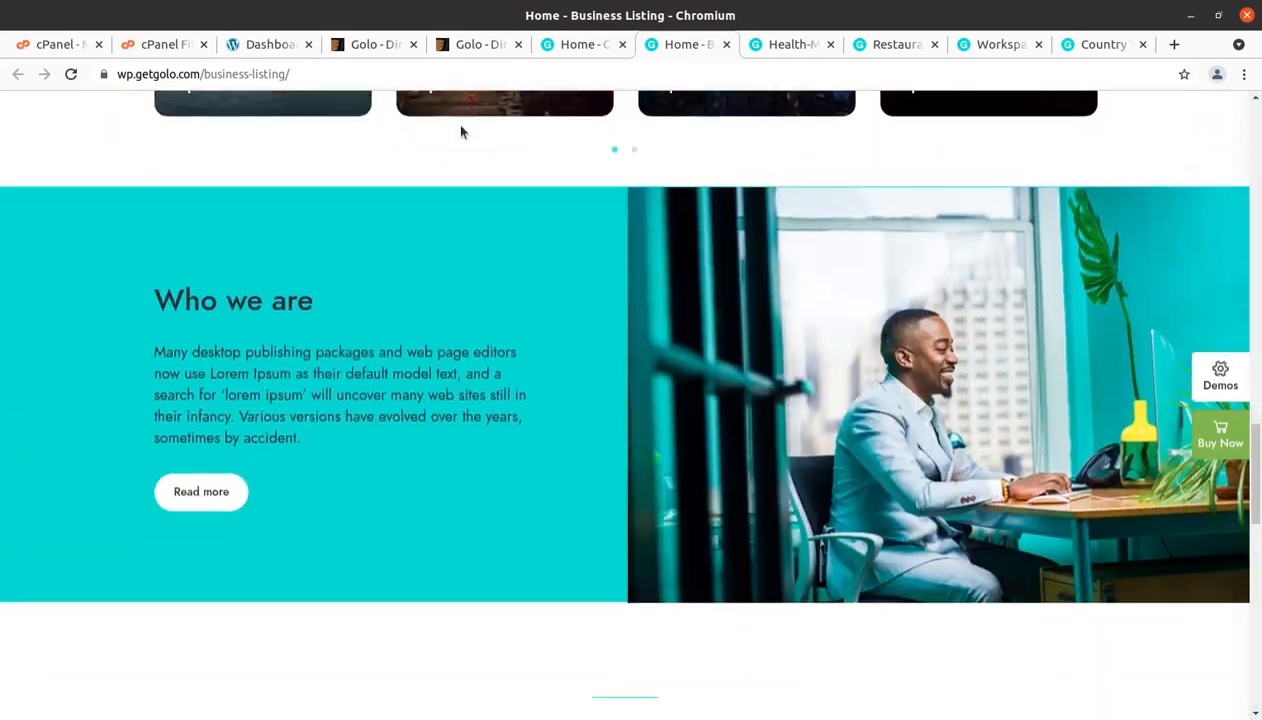
Switch to the Health Medical demo and examine its homepage, including the popular listings, testimonials, cities and COVID-19 testing section.
left_click(772, 44)
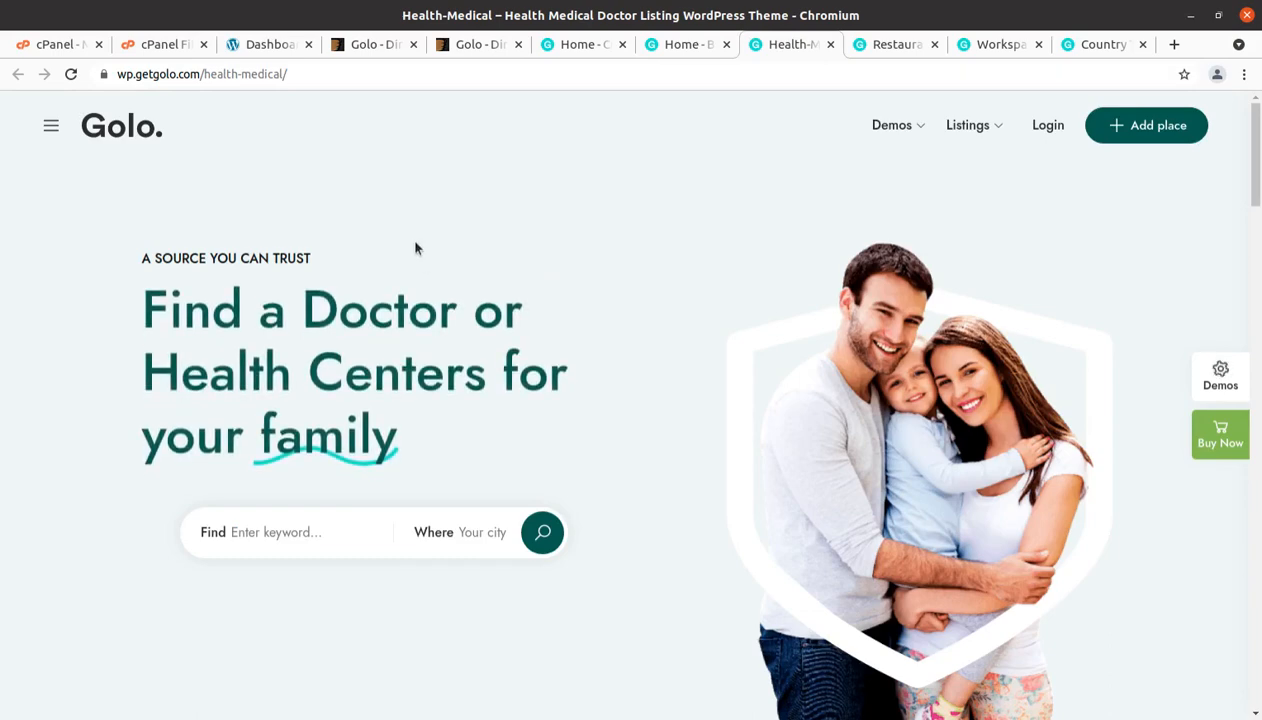
scroll(416, 248, "down", 5)
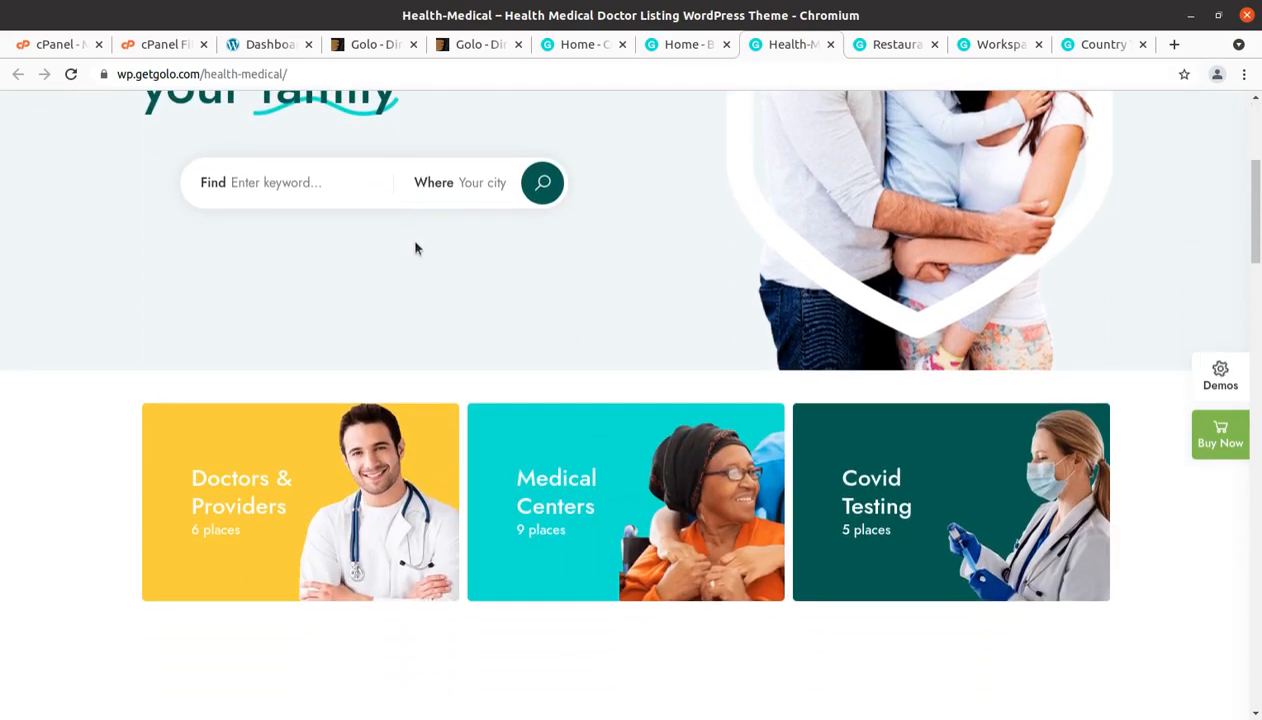
scroll(416, 248, "down", 3)
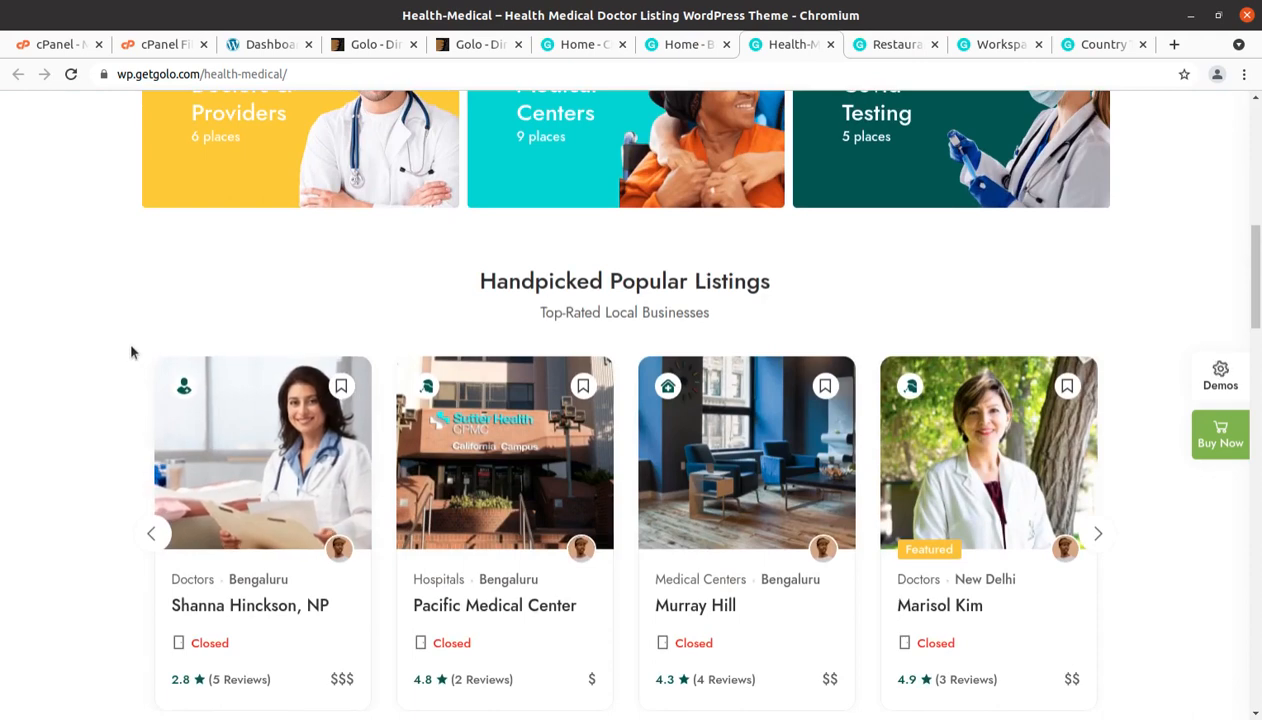
scroll(130, 352, "down", 1)
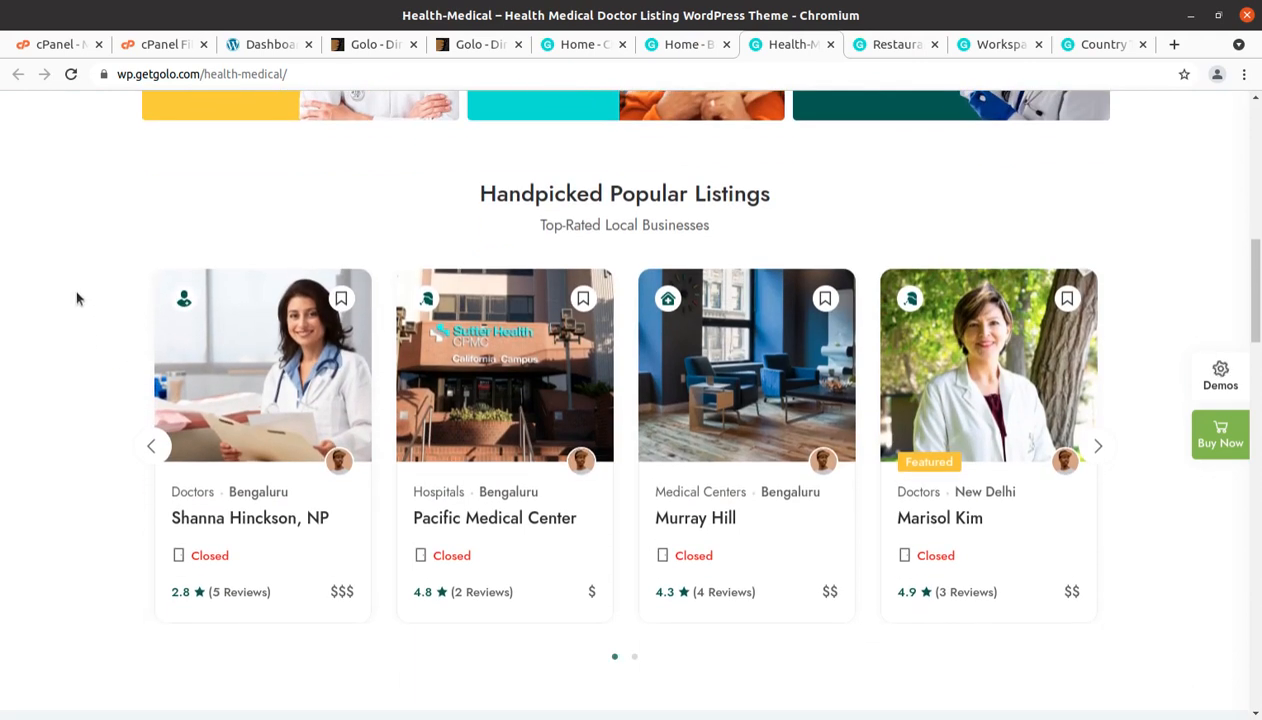
scroll(78, 298, "down", 1)
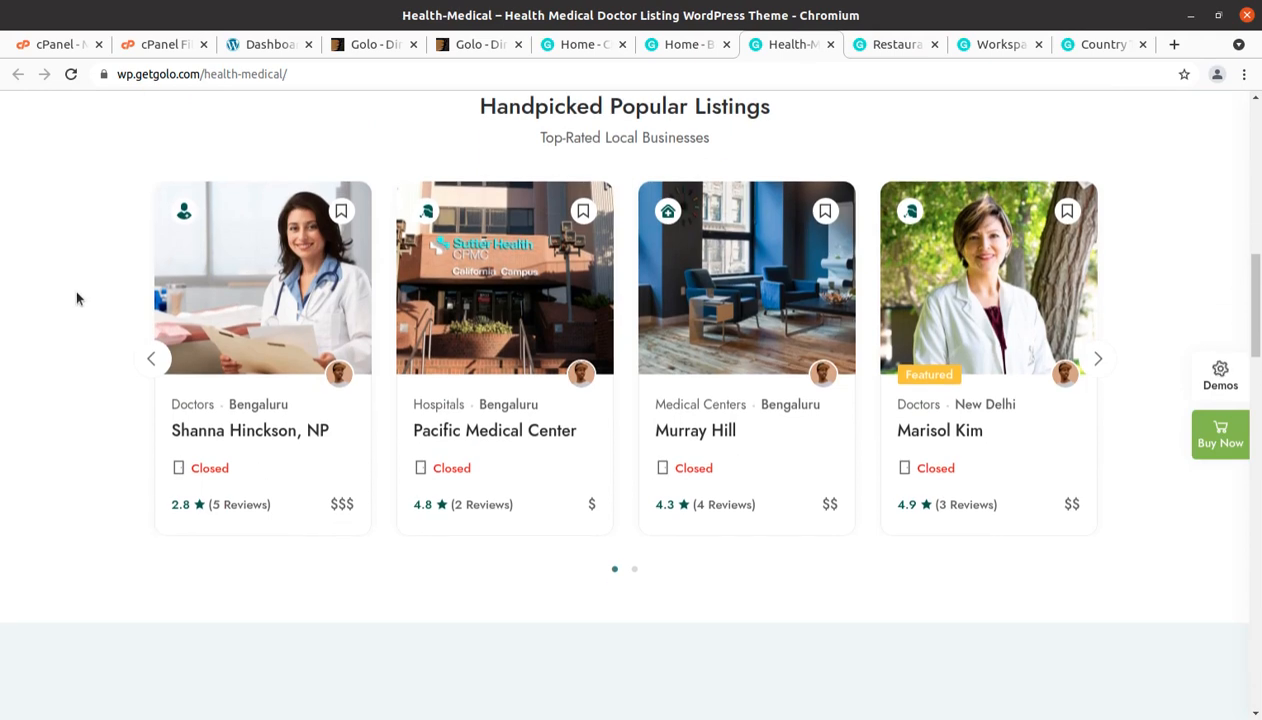
scroll(77, 297, "down", 5)
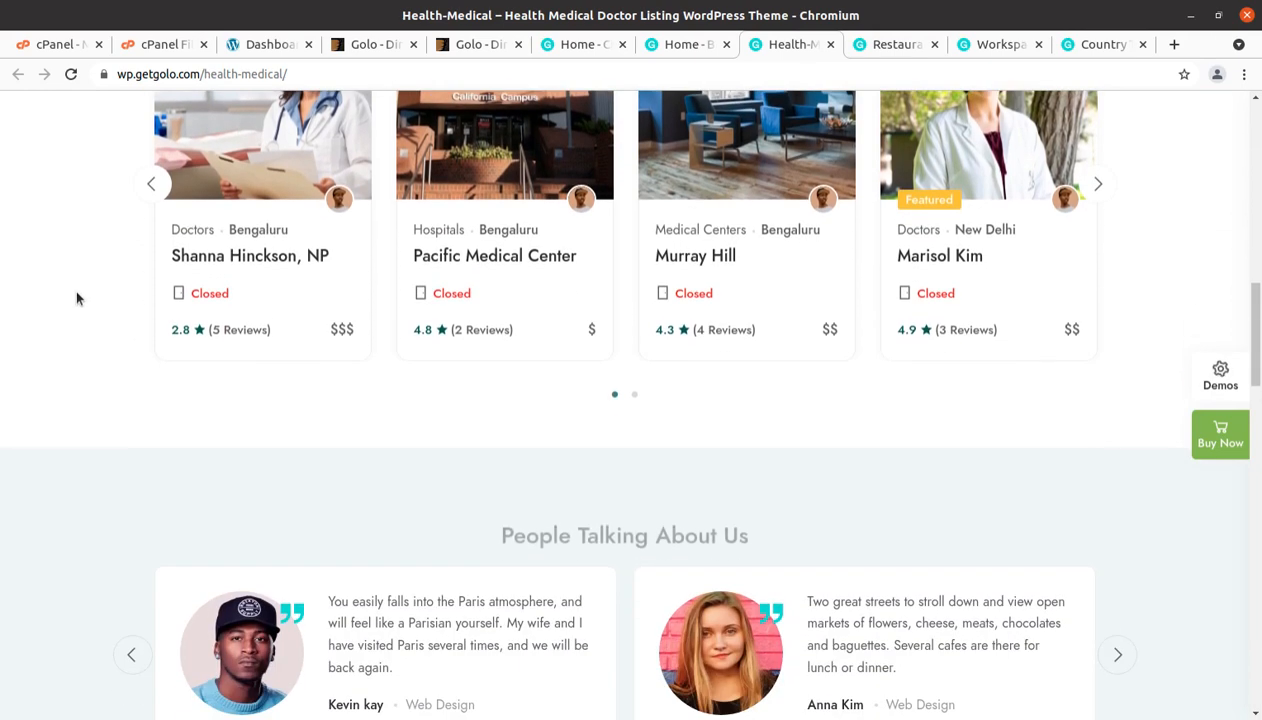
scroll(76, 297, "down", 6)
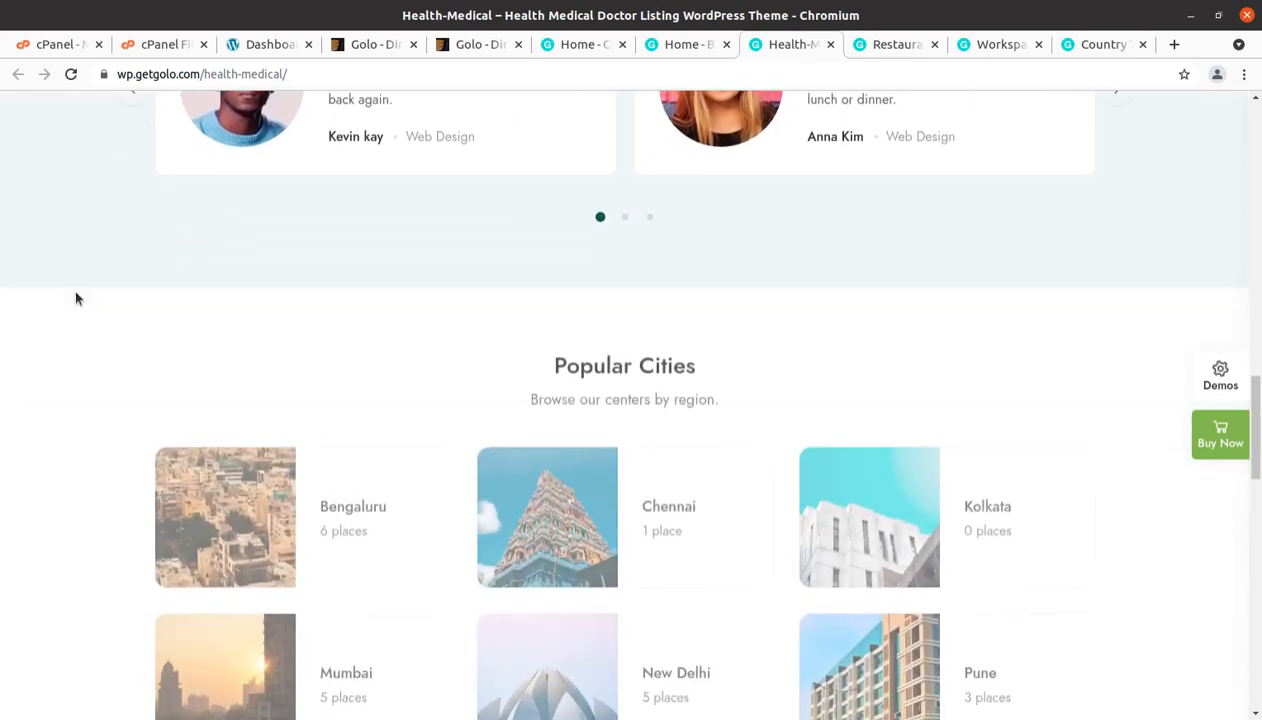
scroll(76, 297, "down", 4)
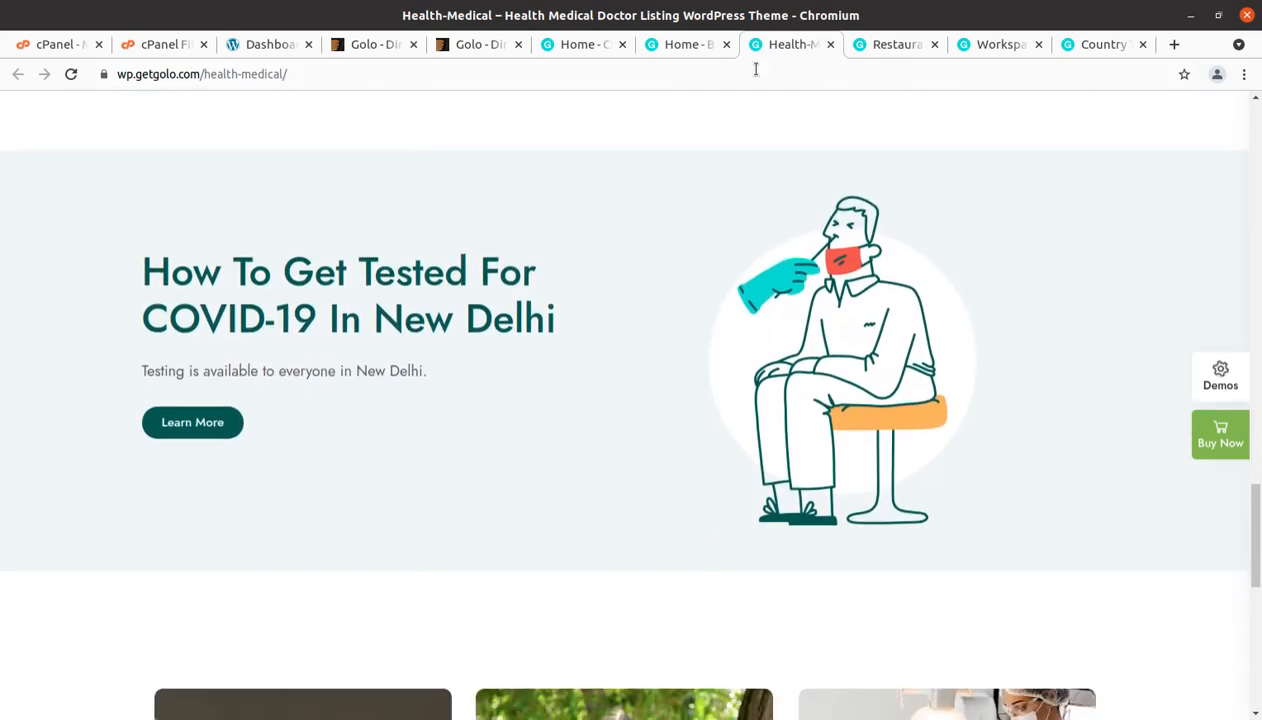
Switch to the Restaurant Listing demo and look through its popular restaurants, cuisine search and featured cities sections.
left_click(897, 44)
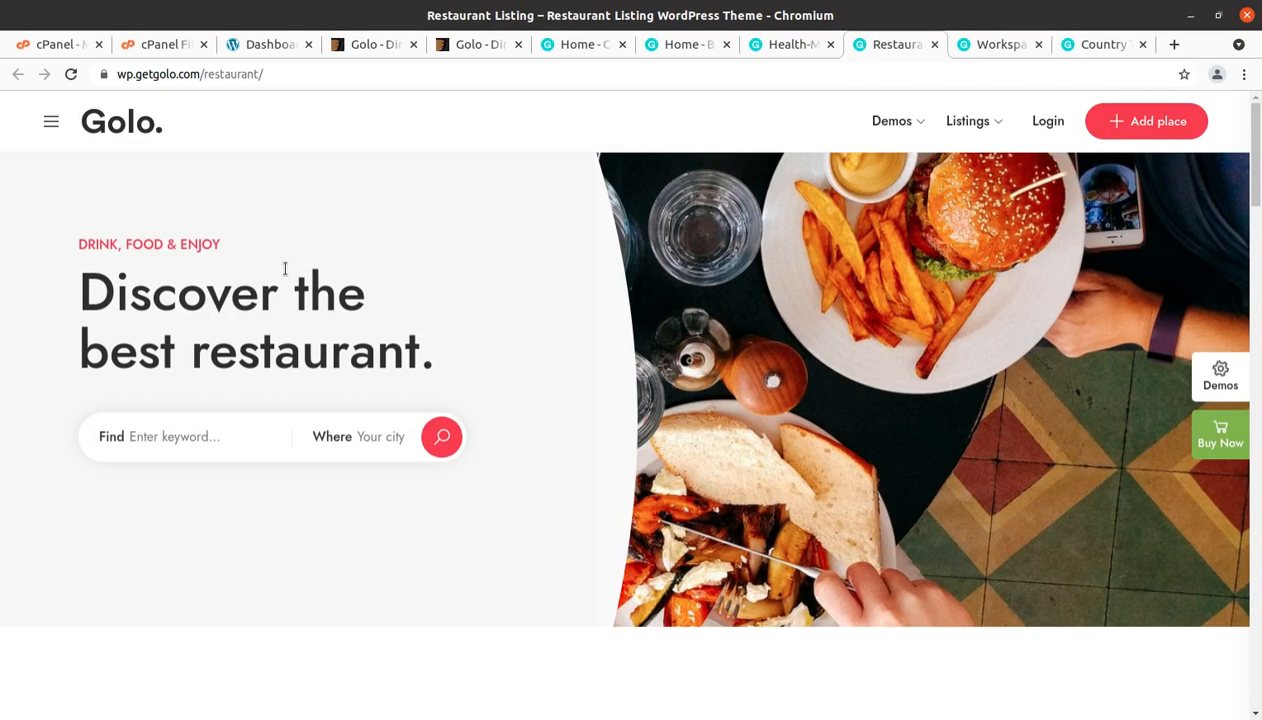
scroll(285, 268, "down", 5)
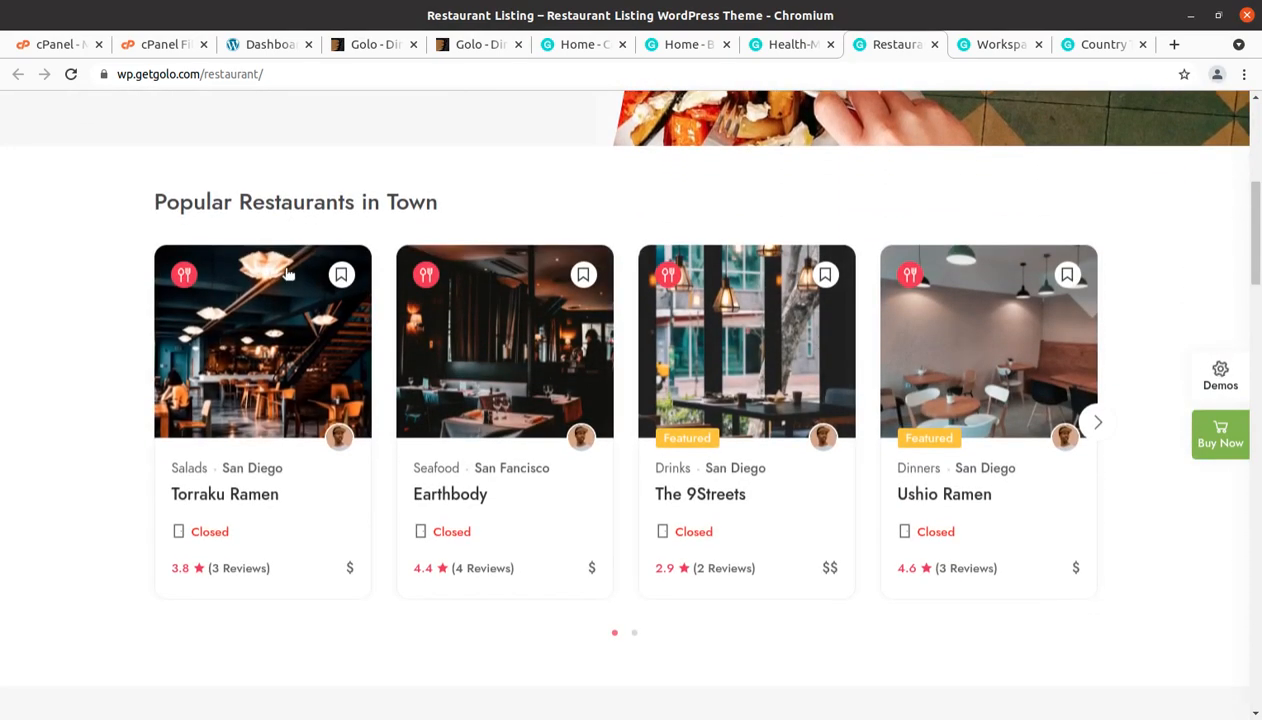
scroll(287, 272, "down", 10)
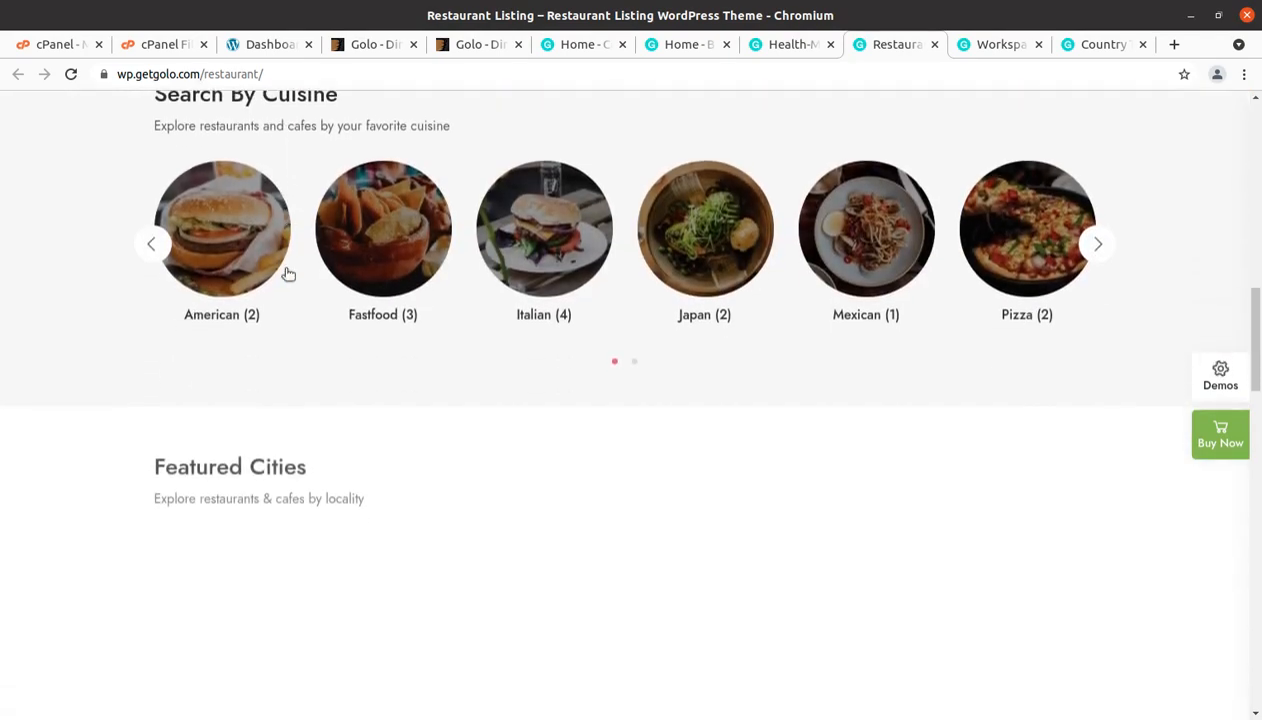
scroll(287, 272, "down", 5)
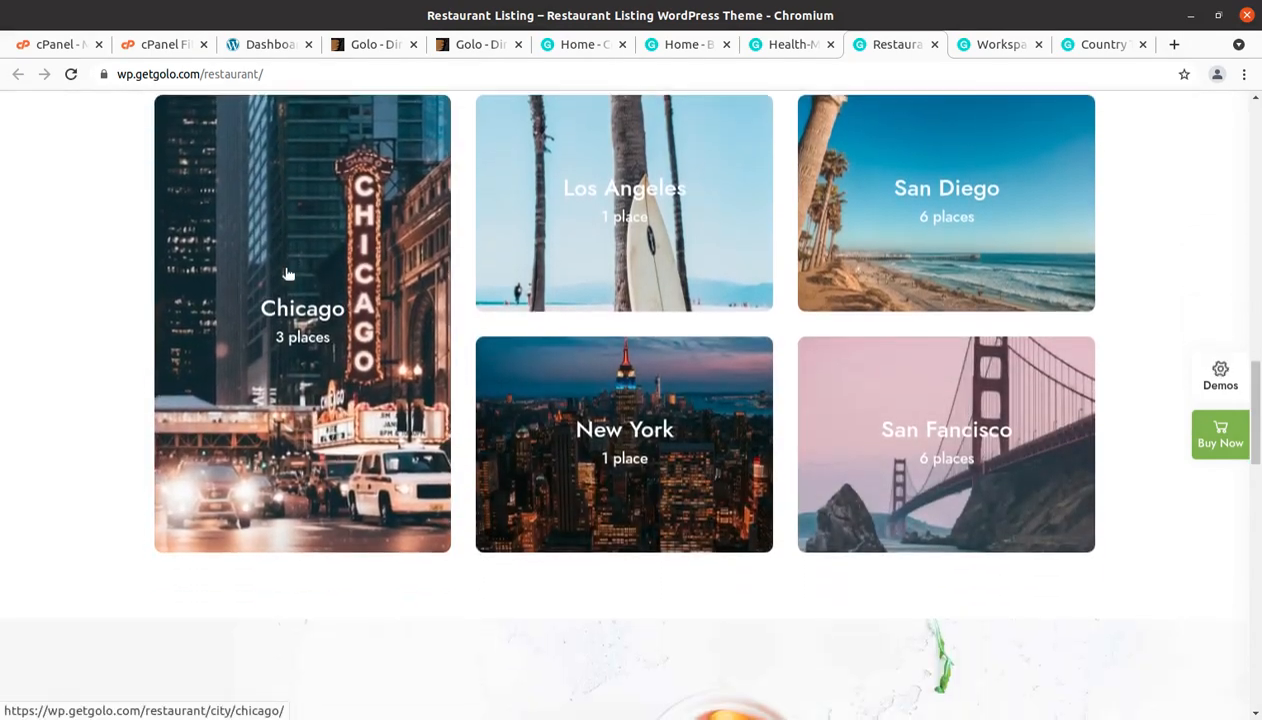
scroll(287, 272, "down", 8)
Switch to the Workspace demo and look through its homepage down to the Newest Flexible Office Spaces section.
left_click(993, 44)
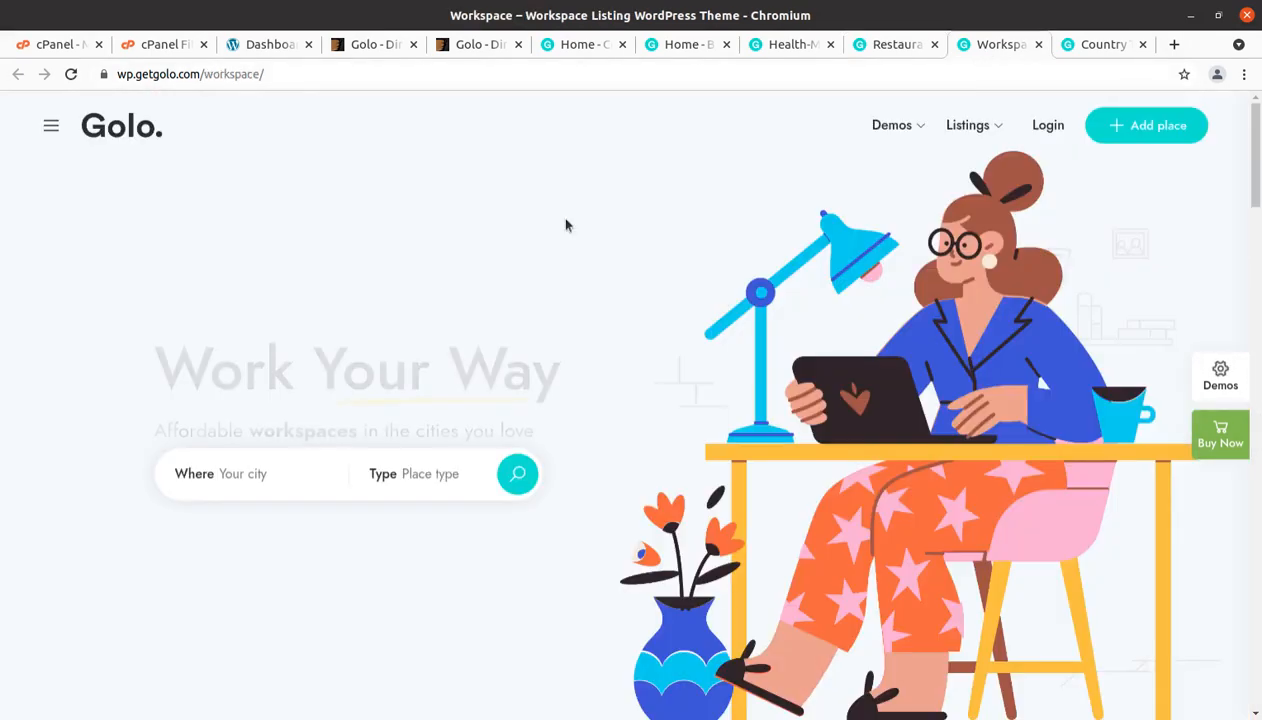
scroll(291, 249, "down", 5)
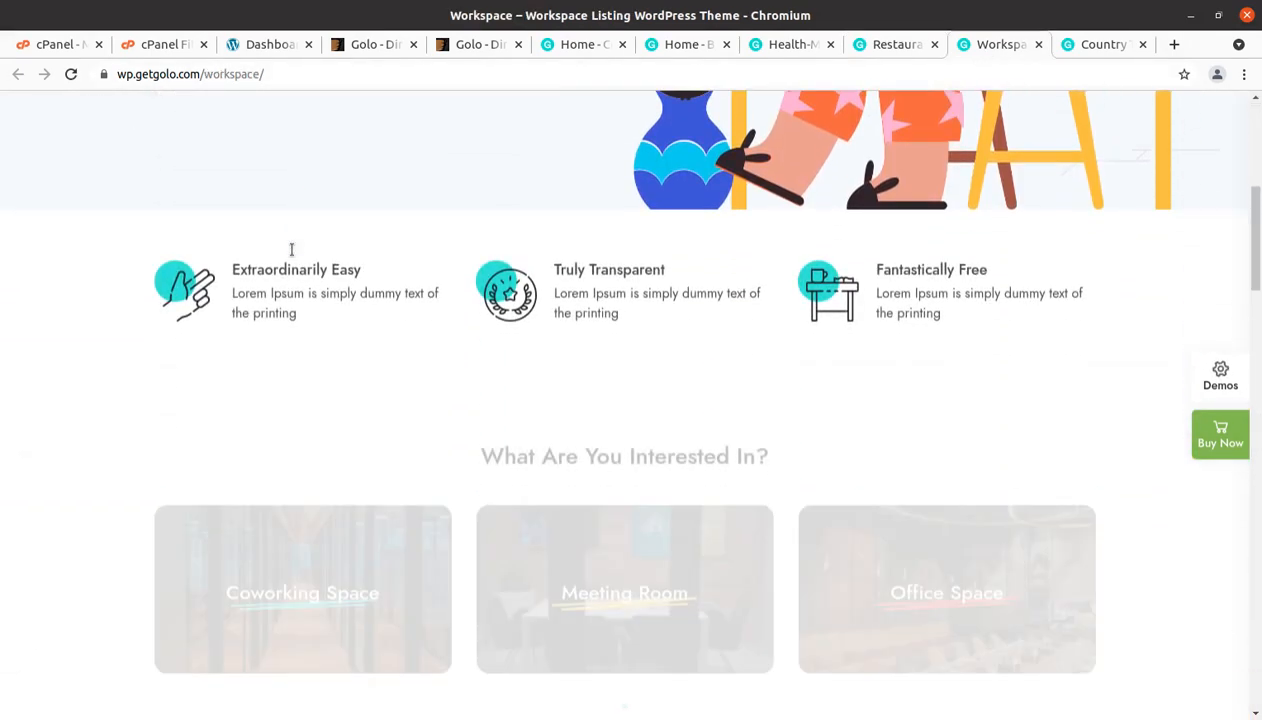
scroll(291, 249, "down", 7)
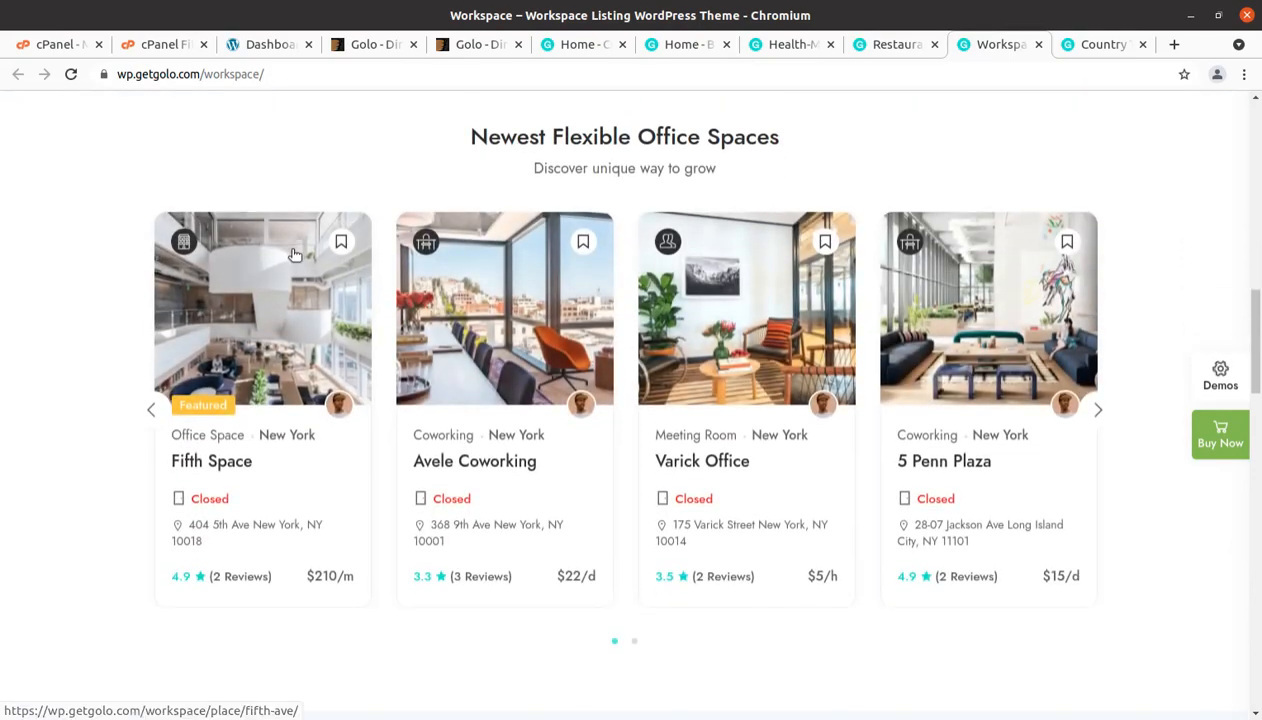
Switch to the Country Travel Guide demo and look through its France banner, Explore by categories and Highlights in France listings.
left_click(1118, 44)
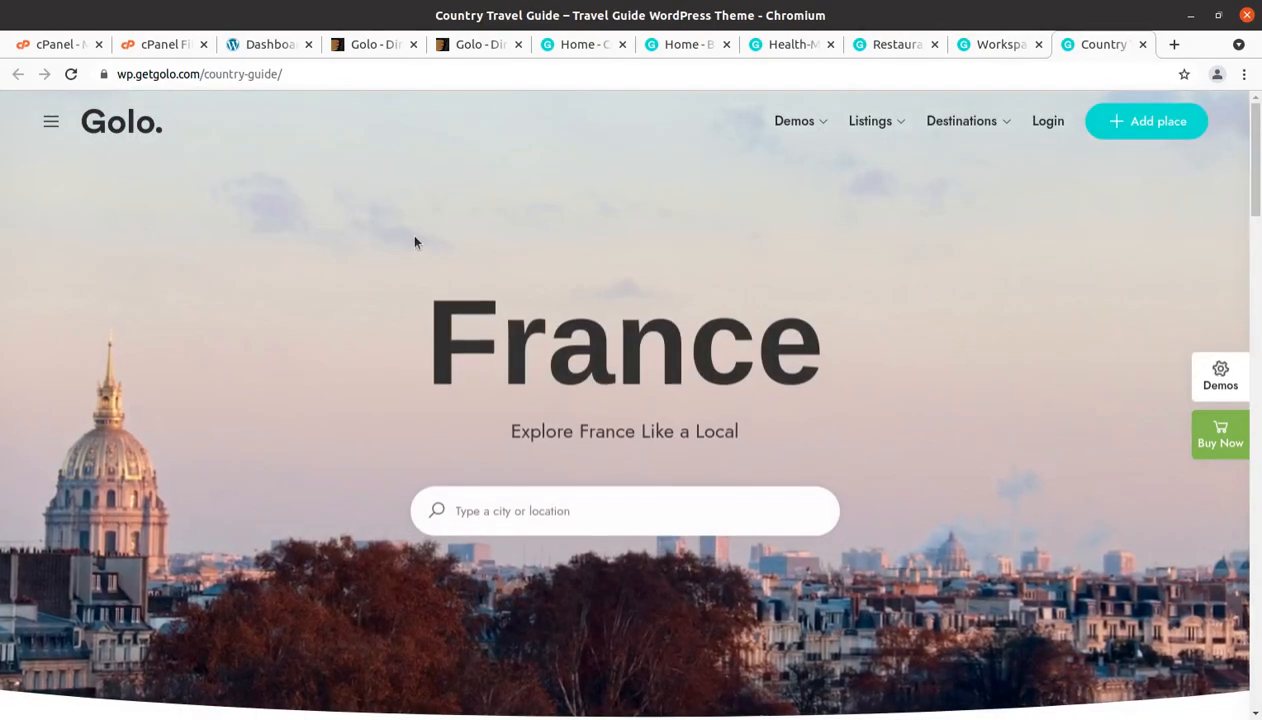
scroll(415, 242, "down", 7)
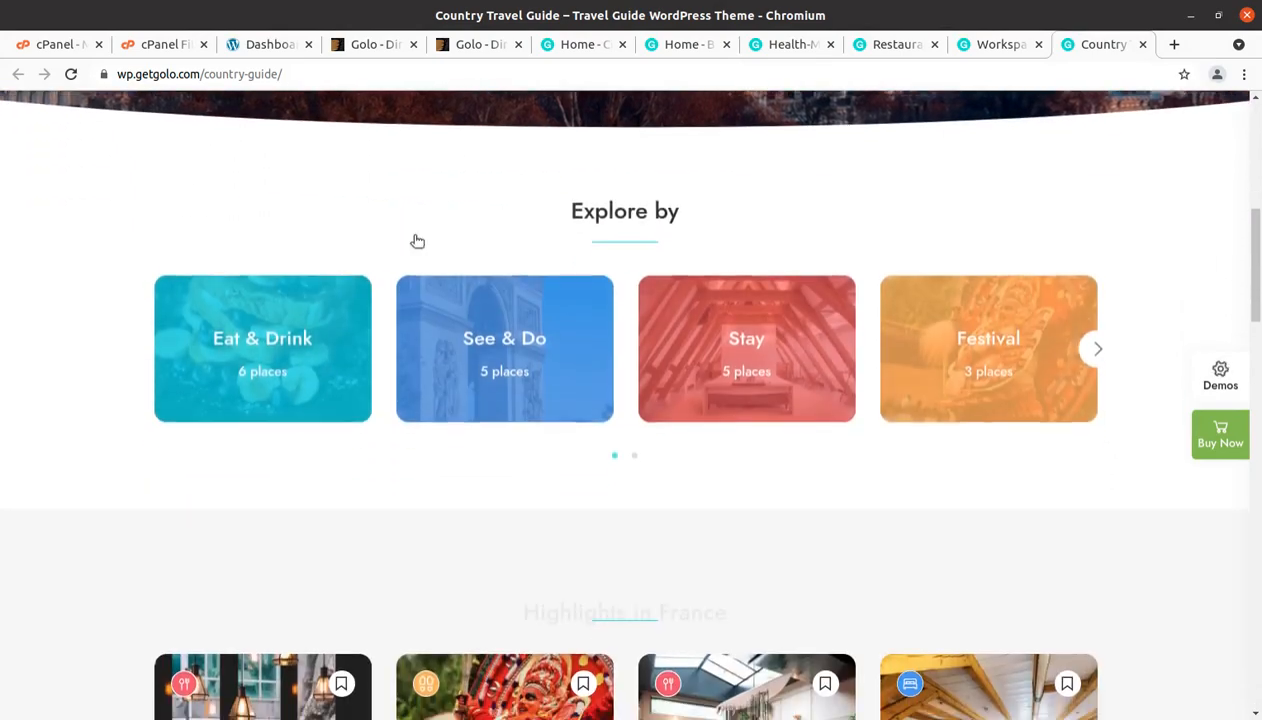
scroll(415, 241, "down", 5)
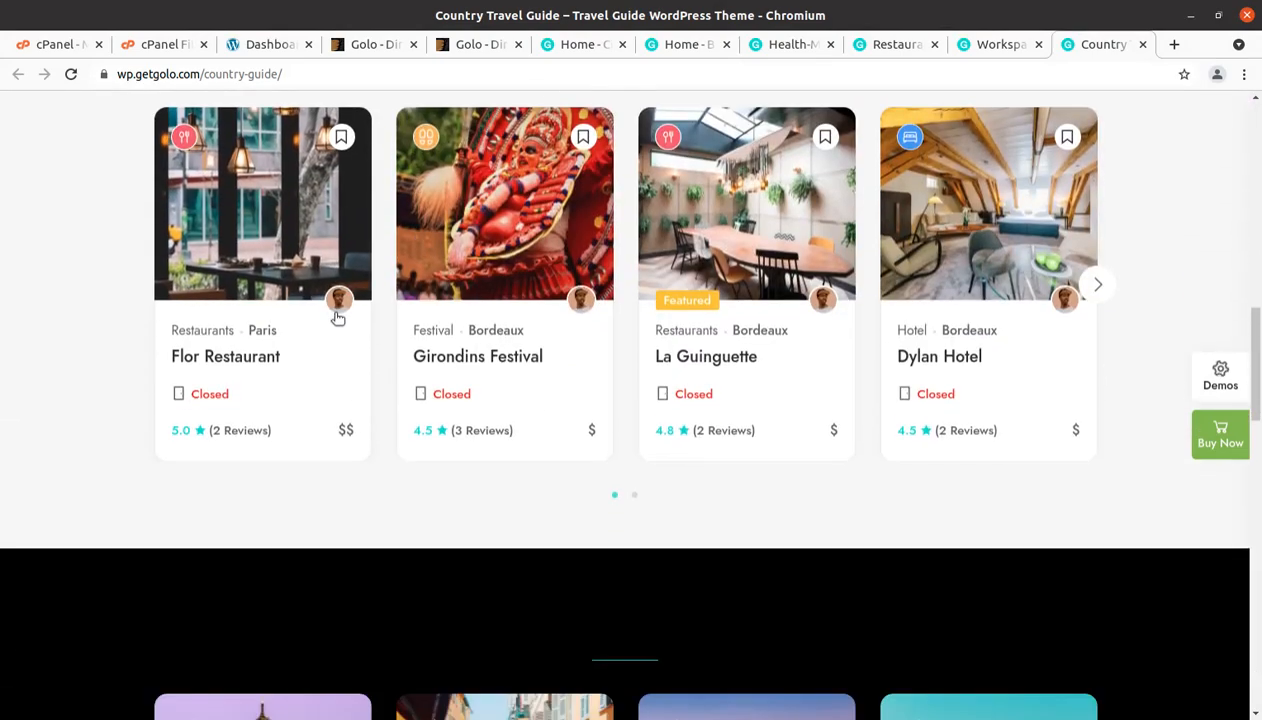
Return to Golo's ThemeForest item page and check the Elite Author badge, the published date and the last update date.
left_click(368, 44)
scroll(182, 317, "up", 3)
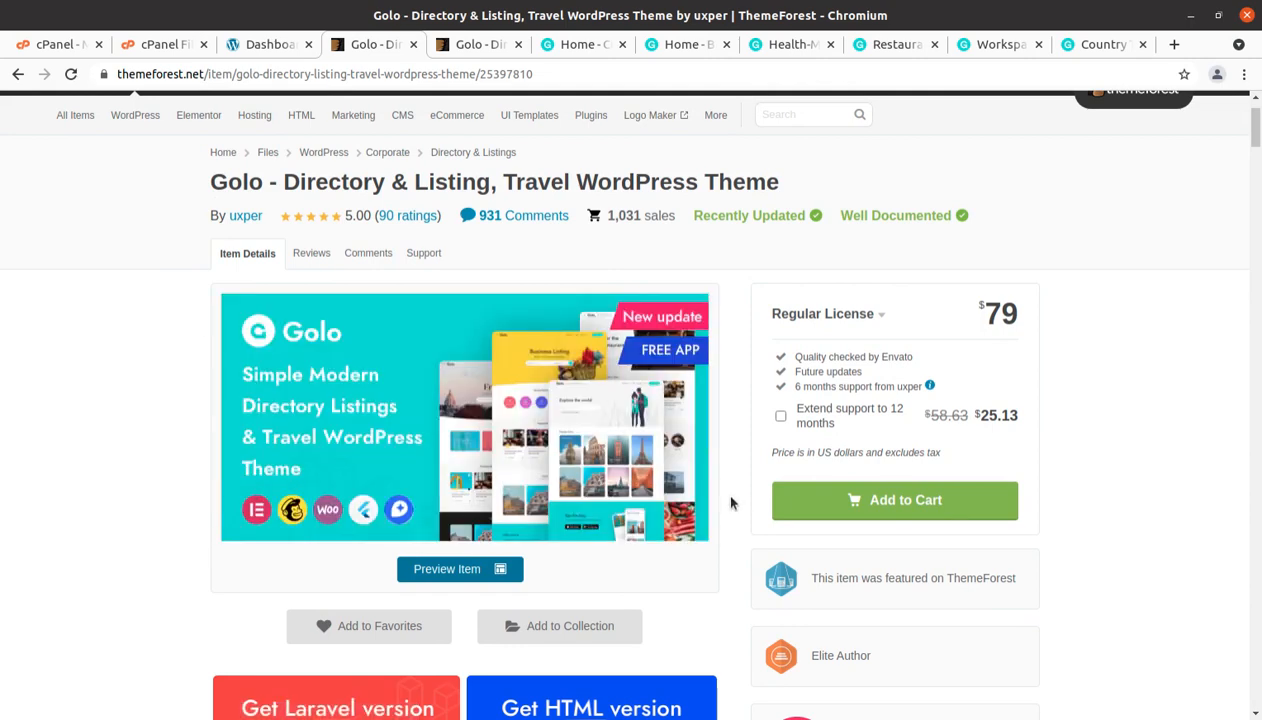
scroll(728, 503, "down", 5)
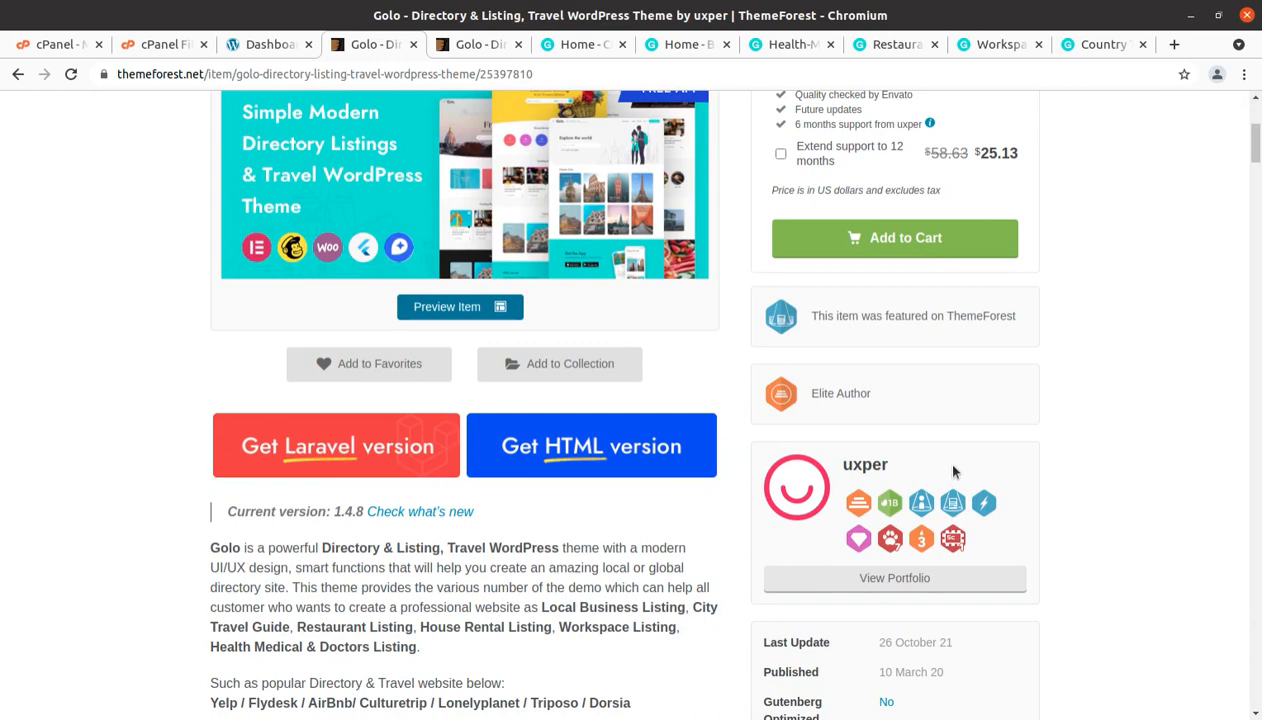
left_click_drag(880, 395, 797, 391)
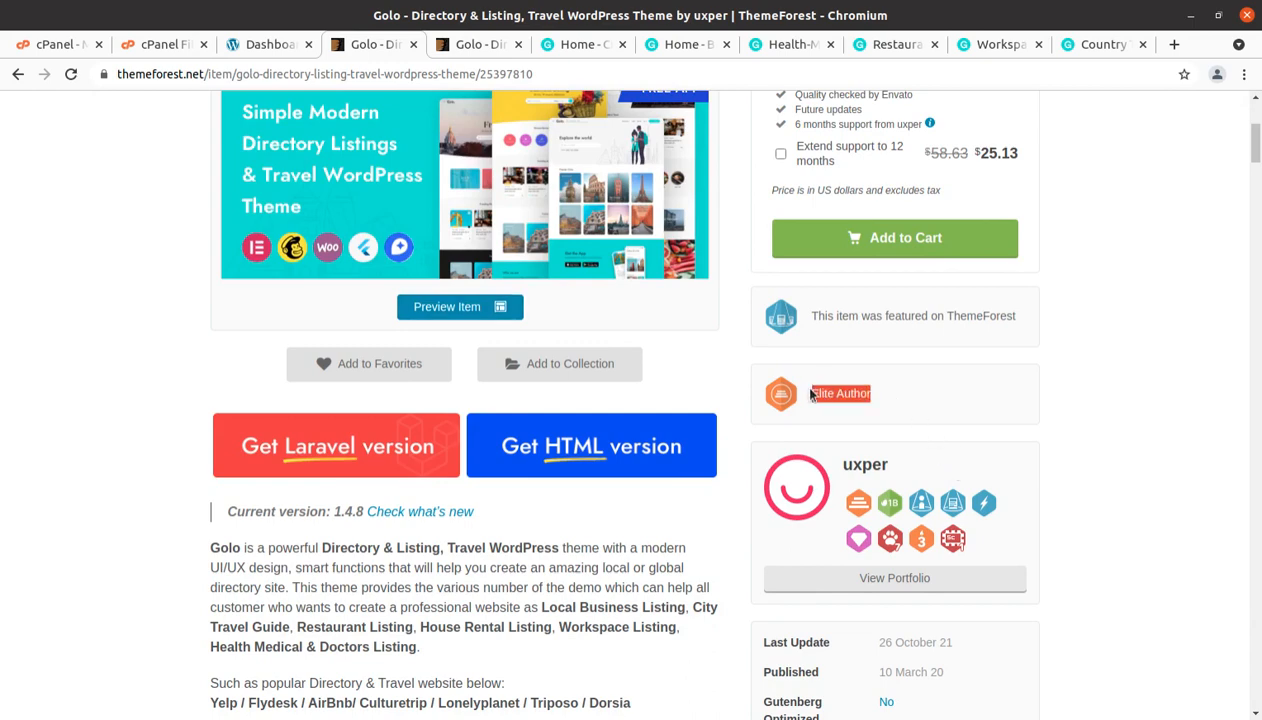
scroll(735, 479, "down", 3)
left_click_drag(946, 497, 876, 501)
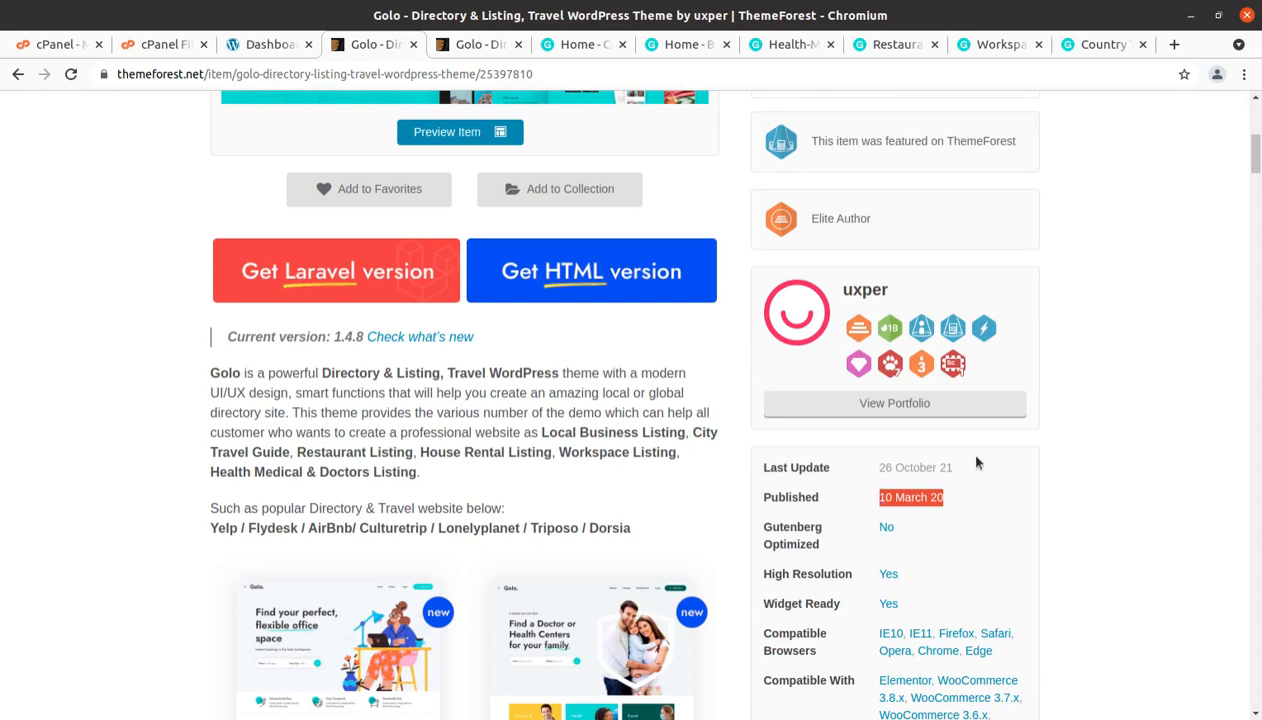
left_click_drag(958, 467, 872, 470)
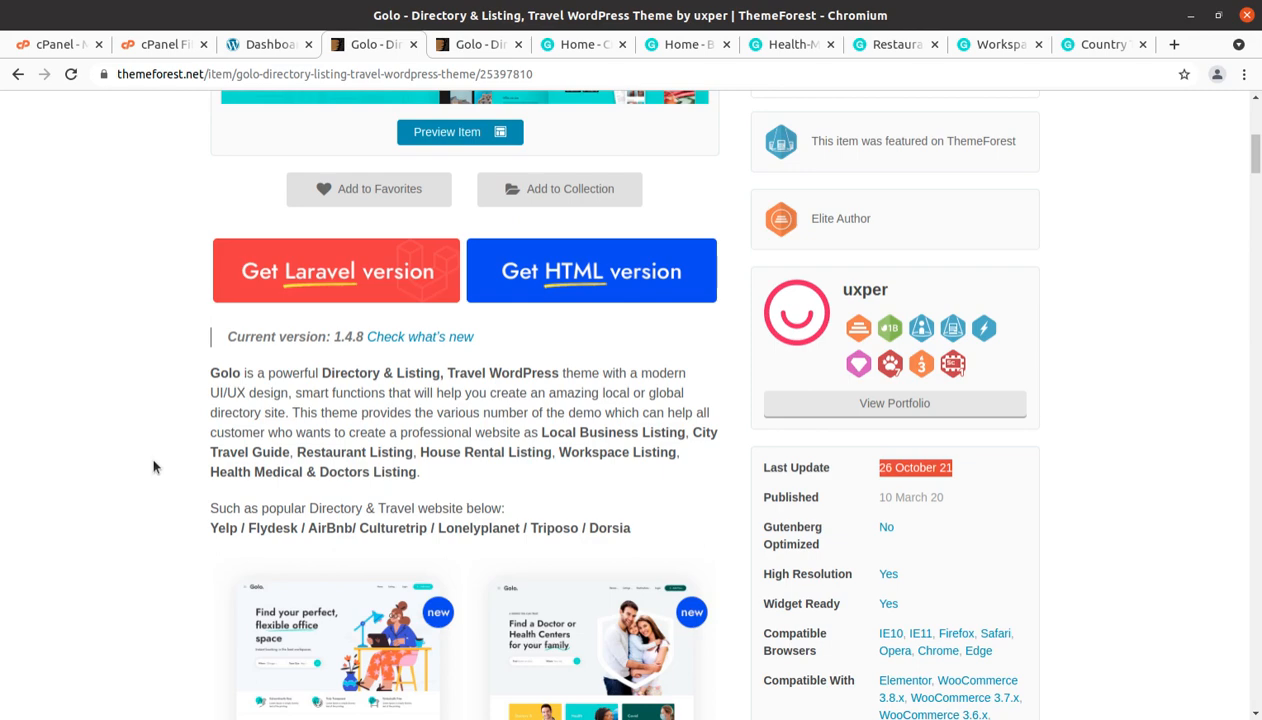
Look through the item description's demo previews and free mobile app section, and return to the start of the page.
scroll(153, 466, "down", 3)
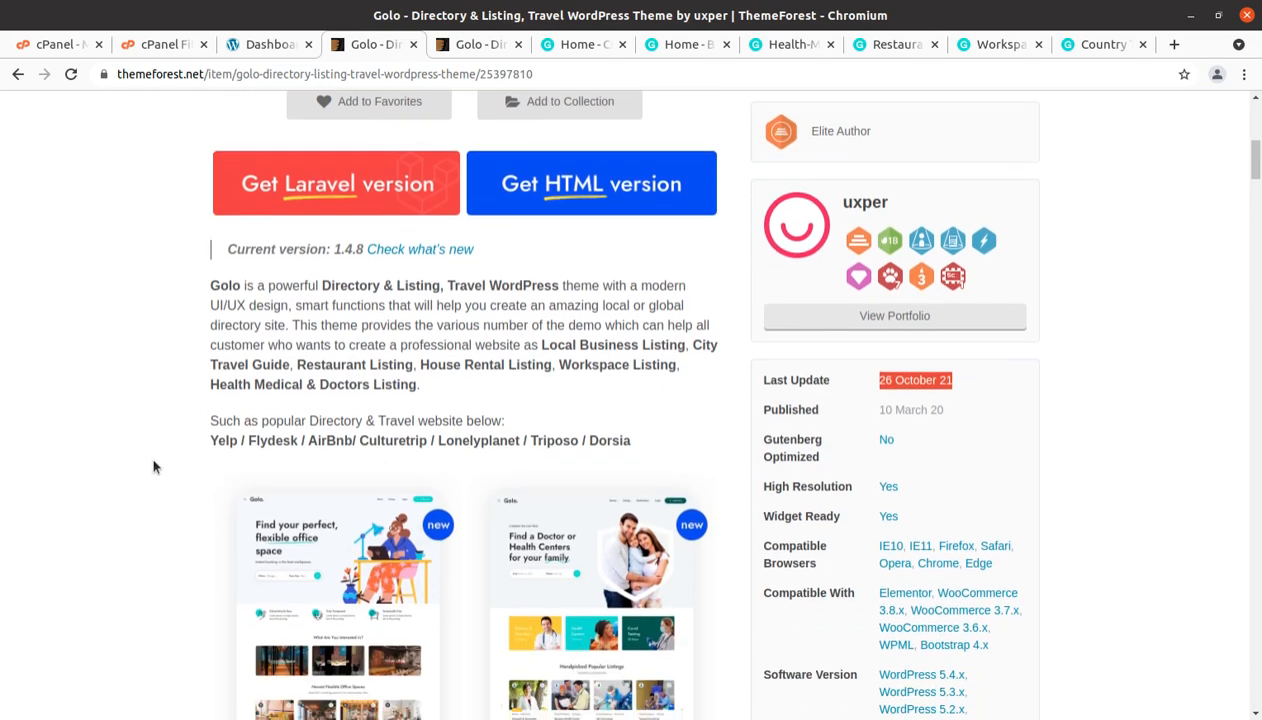
scroll(153, 466, "down", 6)
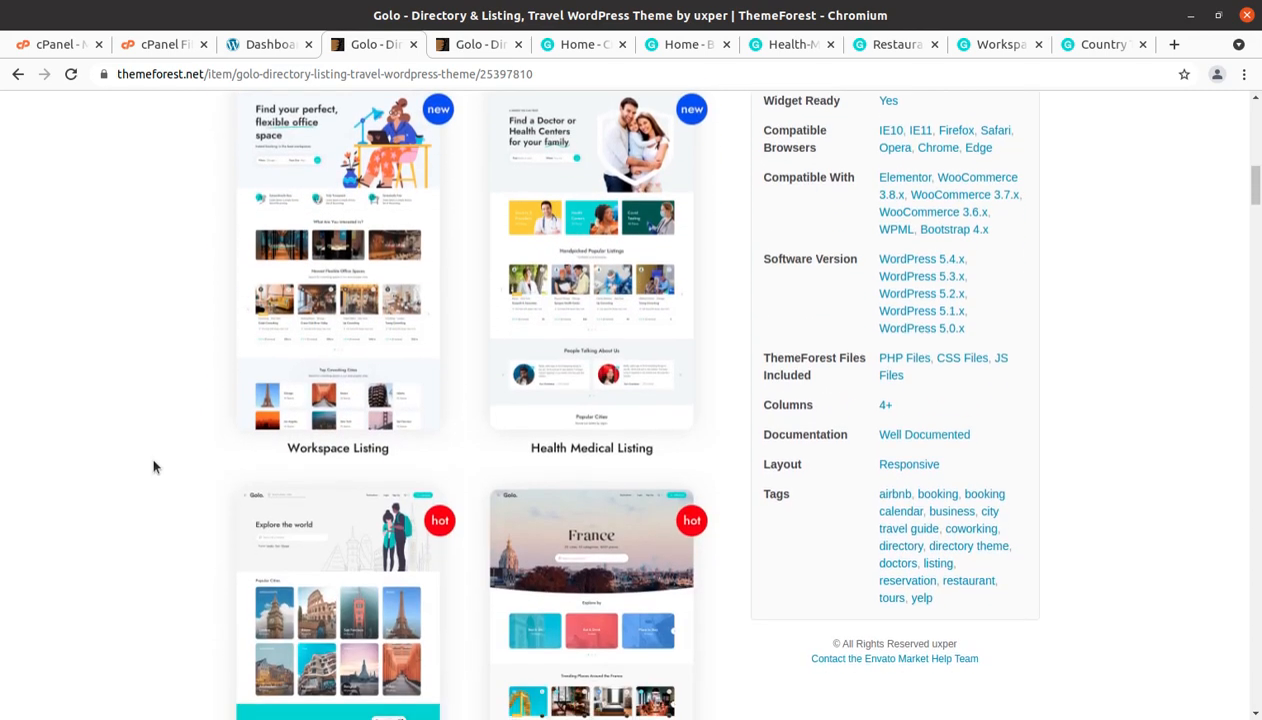
scroll(153, 466, "down", 6)
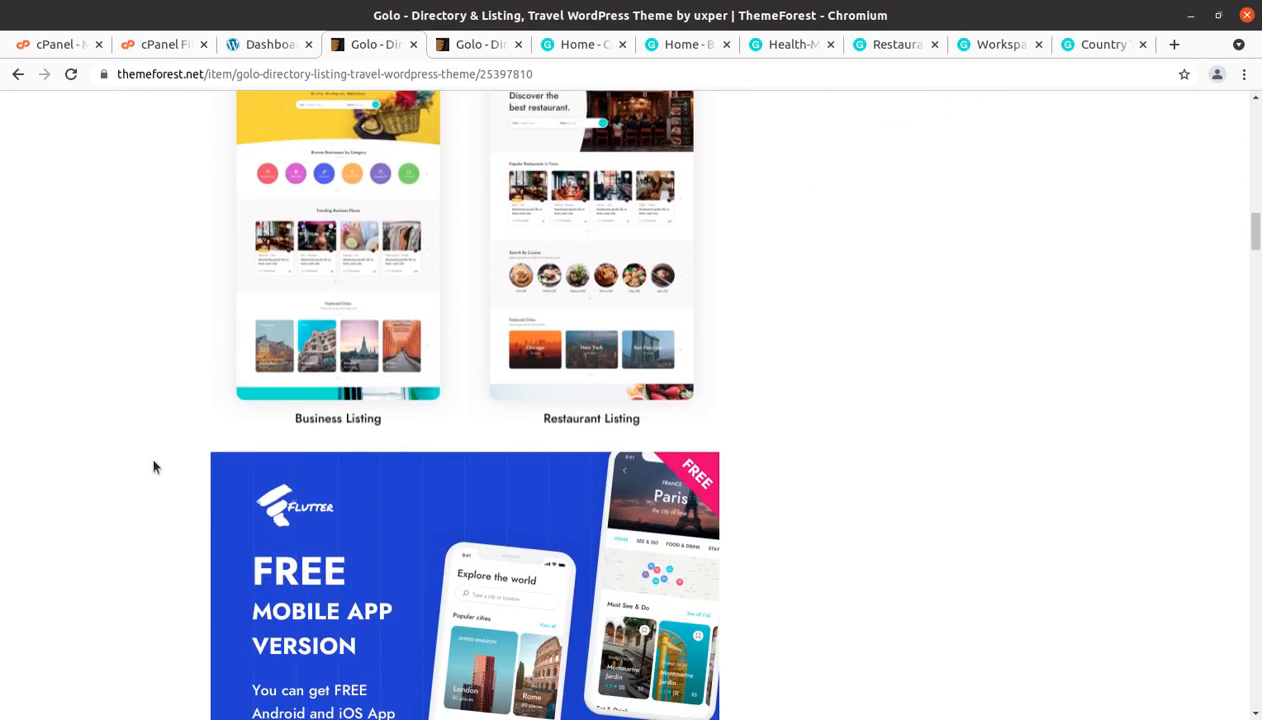
scroll(153, 466, "up", 20)
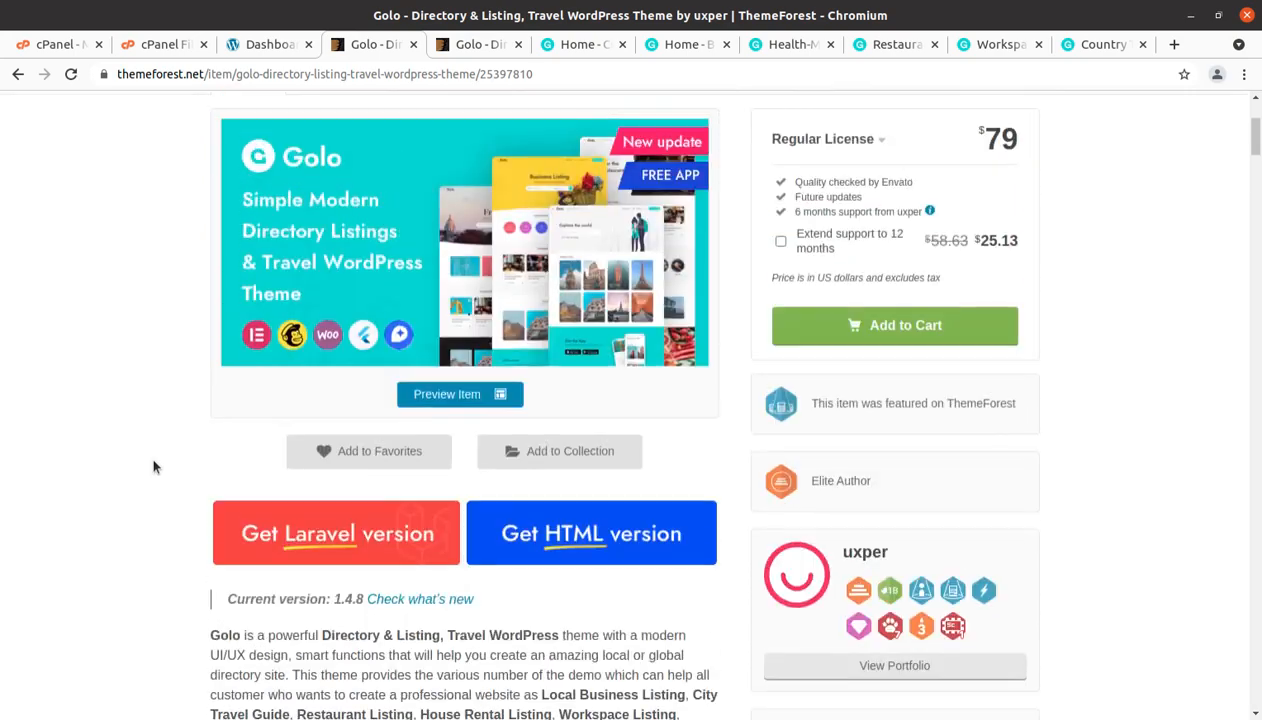
scroll(153, 466, "up", 5)
Switch to the Golo full-screen theme preview and look back over its demo grid, bundled plugins and introductory banner.
left_click(477, 48)
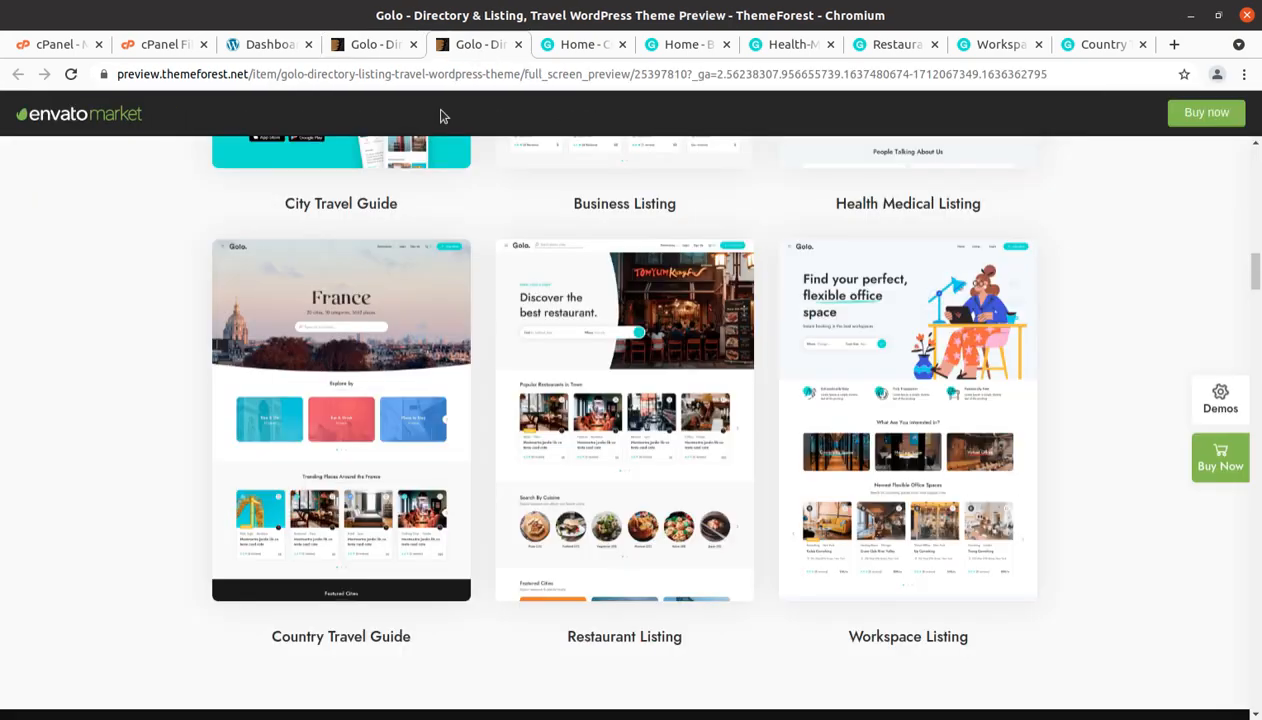
scroll(206, 332, "up", 12)
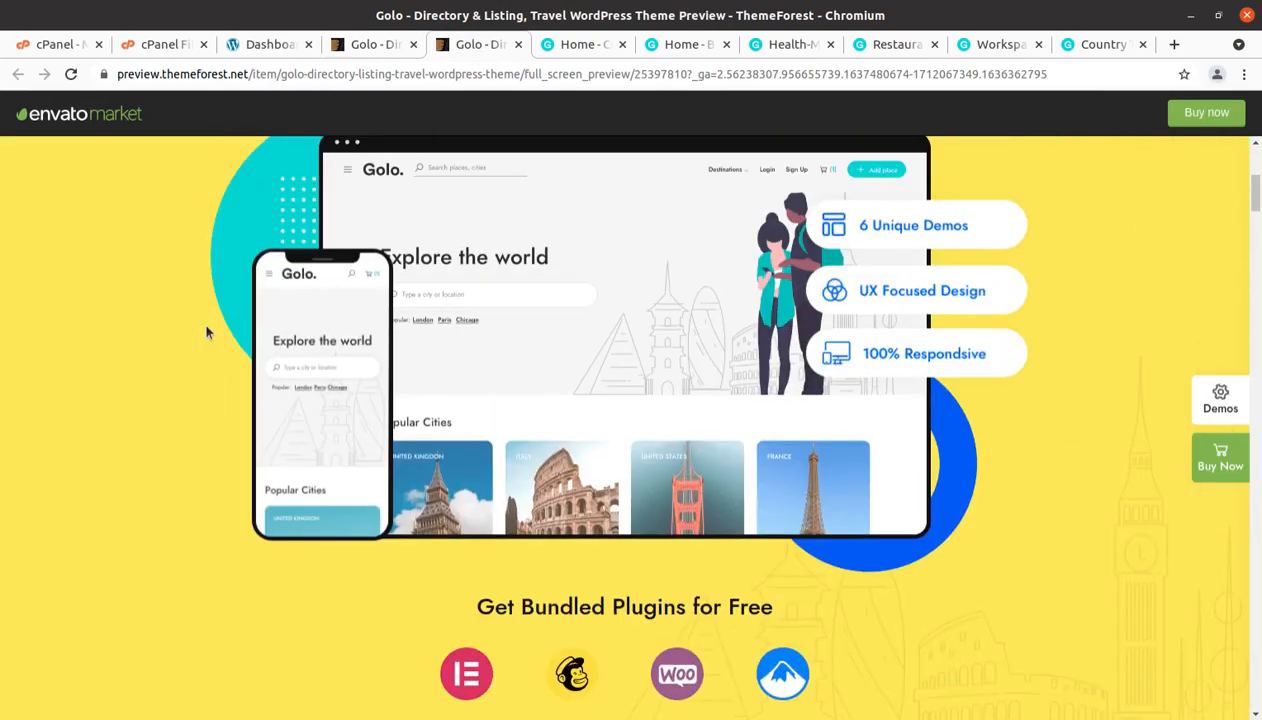
scroll(206, 332, "up", 5)
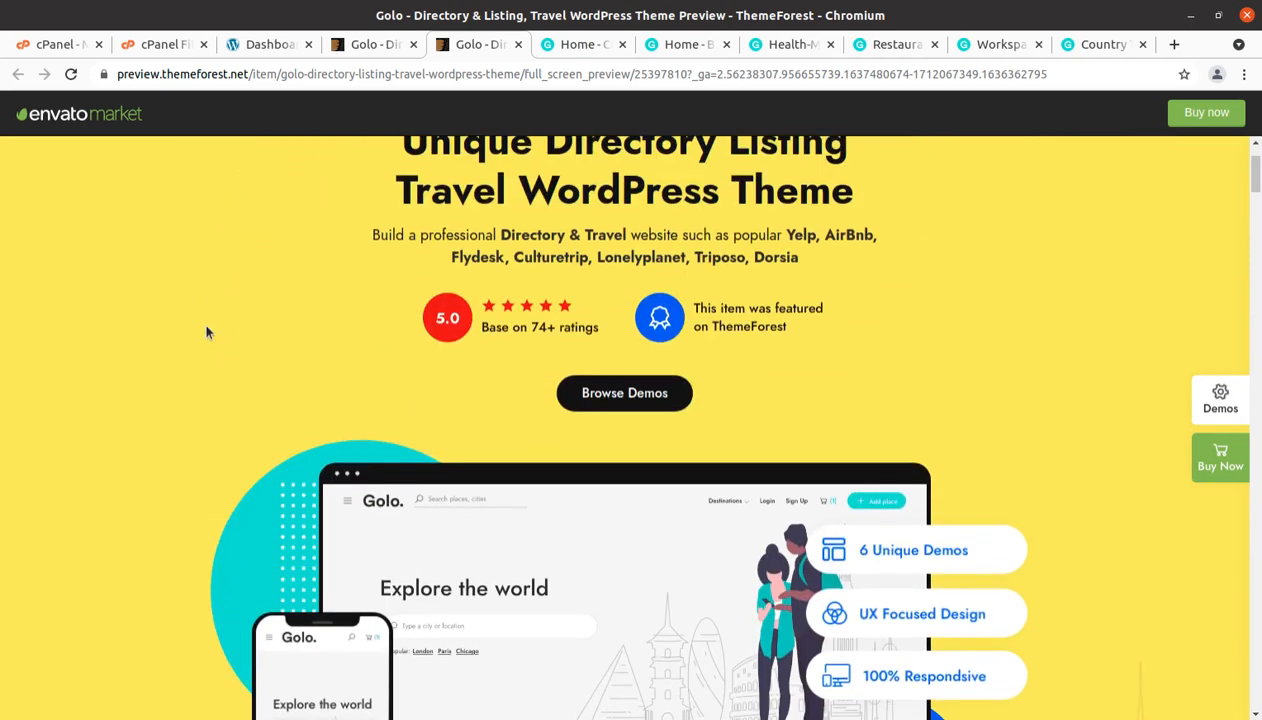
scroll(206, 332, "up", 2)
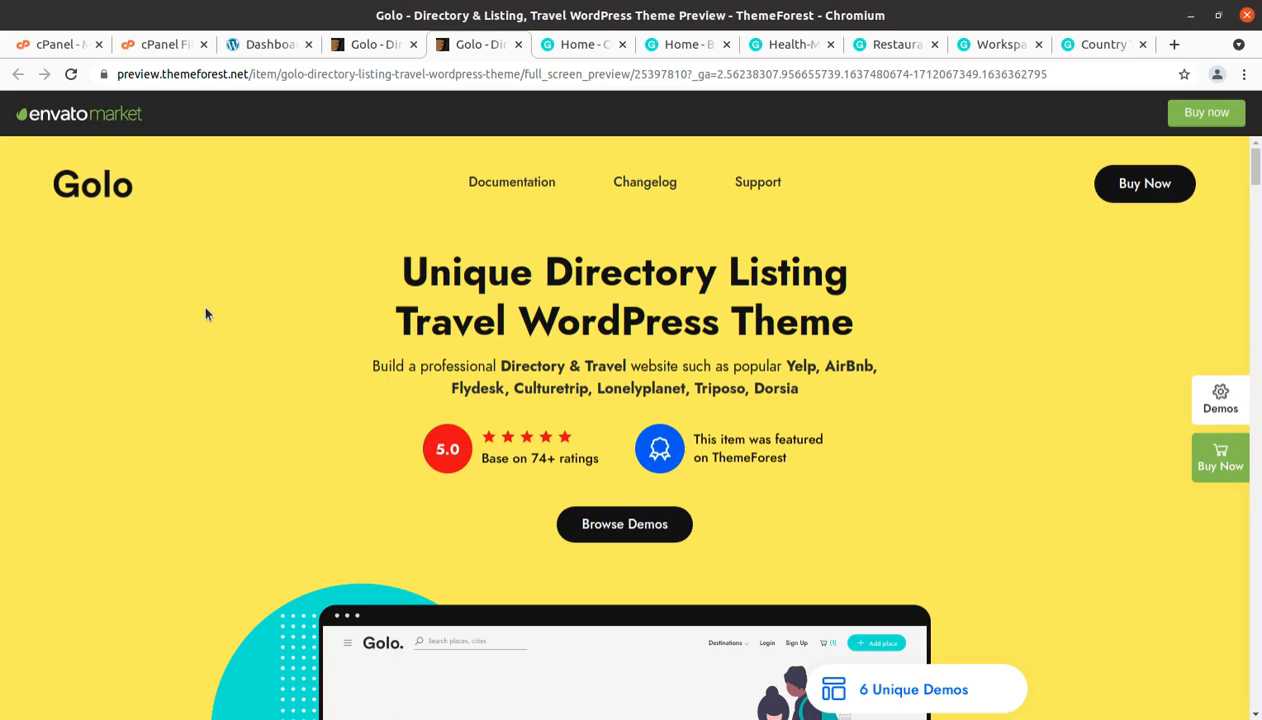
Switch to the WordPress dashboard and check the installed WordPress version in the At a Glance box.
left_click(265, 44)
scroll(275, 438, "down", 1)
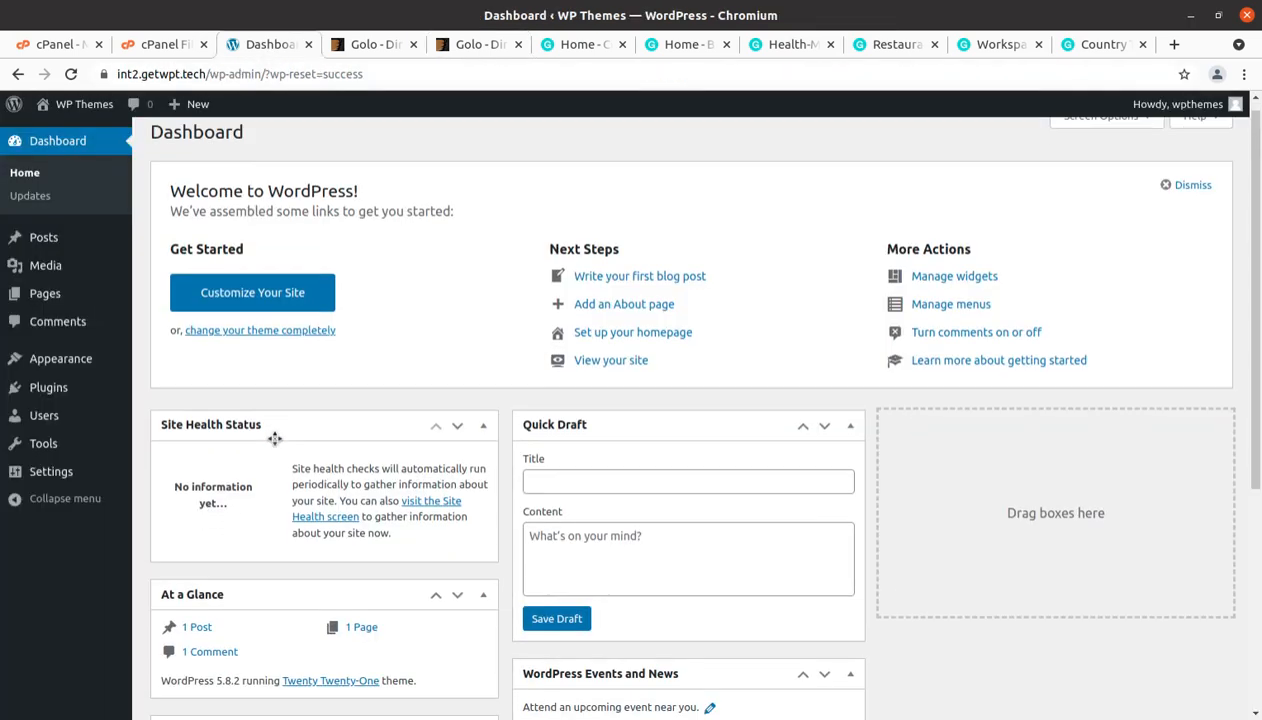
scroll(275, 438, "down", 3)
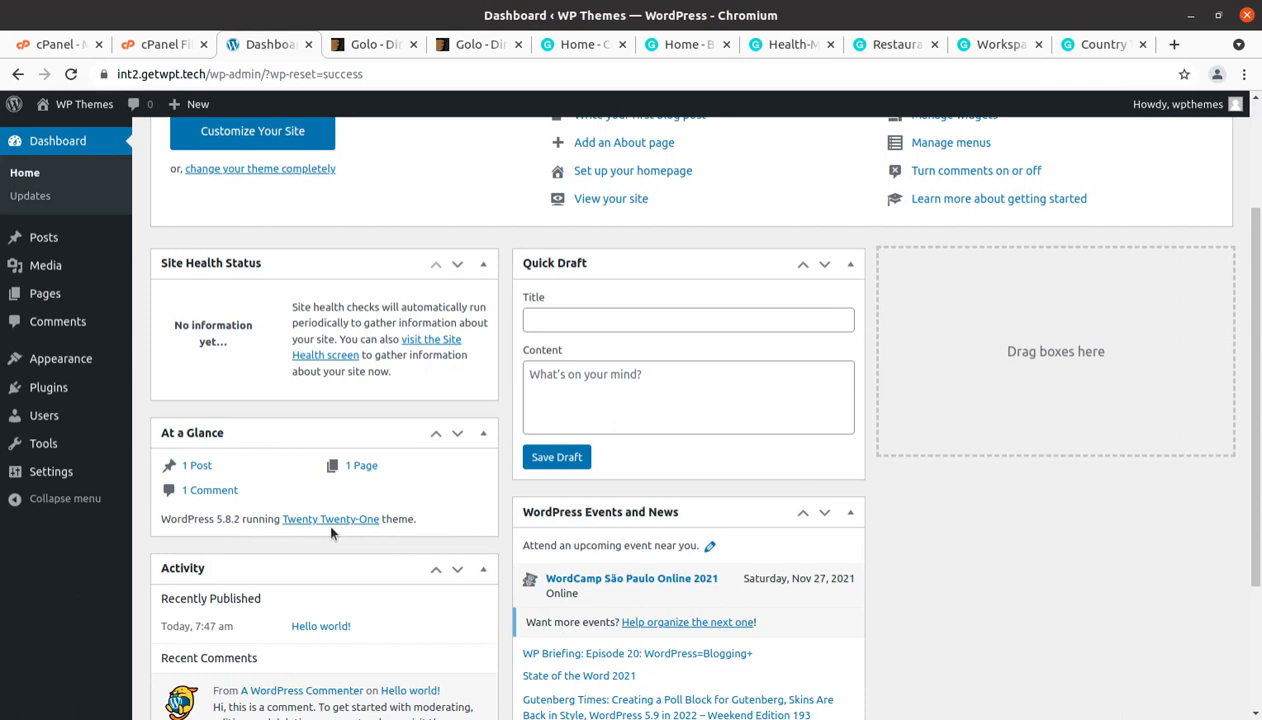
left_click_drag(244, 519, 214, 519)
Switch to the file manager's golo_v1.4.8 folder, inspect the App folder, and point out the Documentation and Licensing folders.
left_click(1, 34)
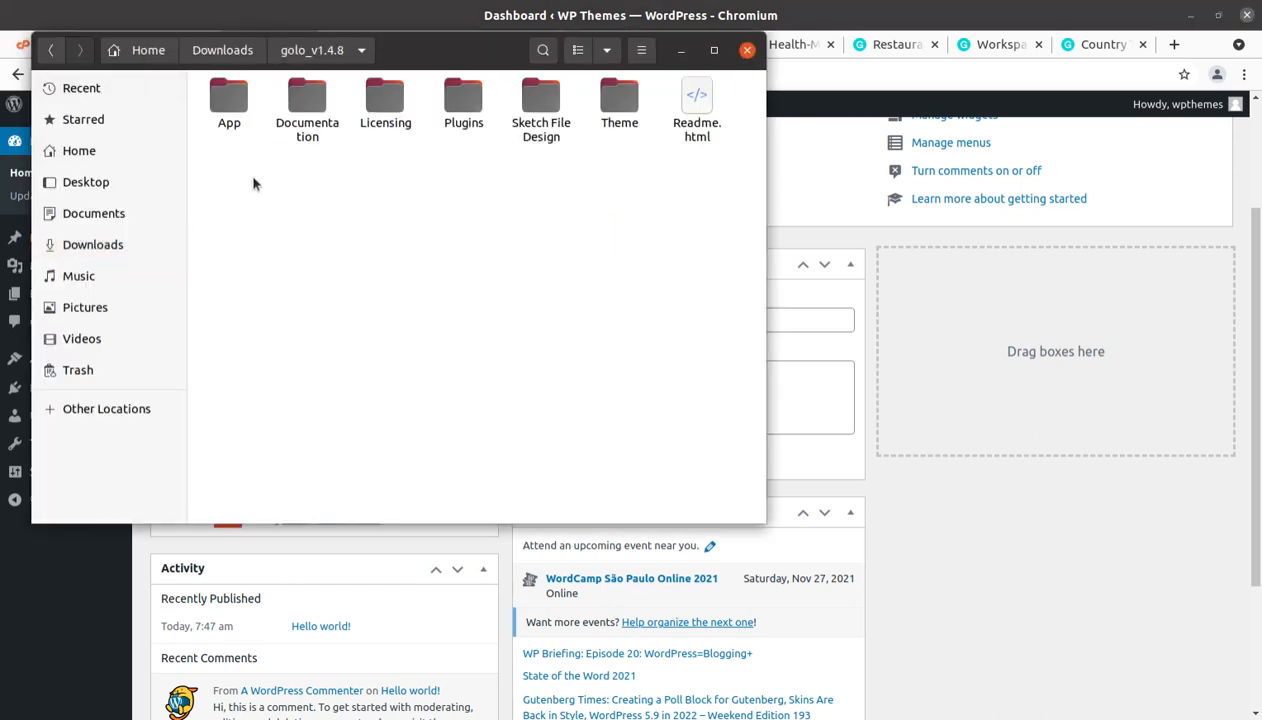
double_click(225, 110)
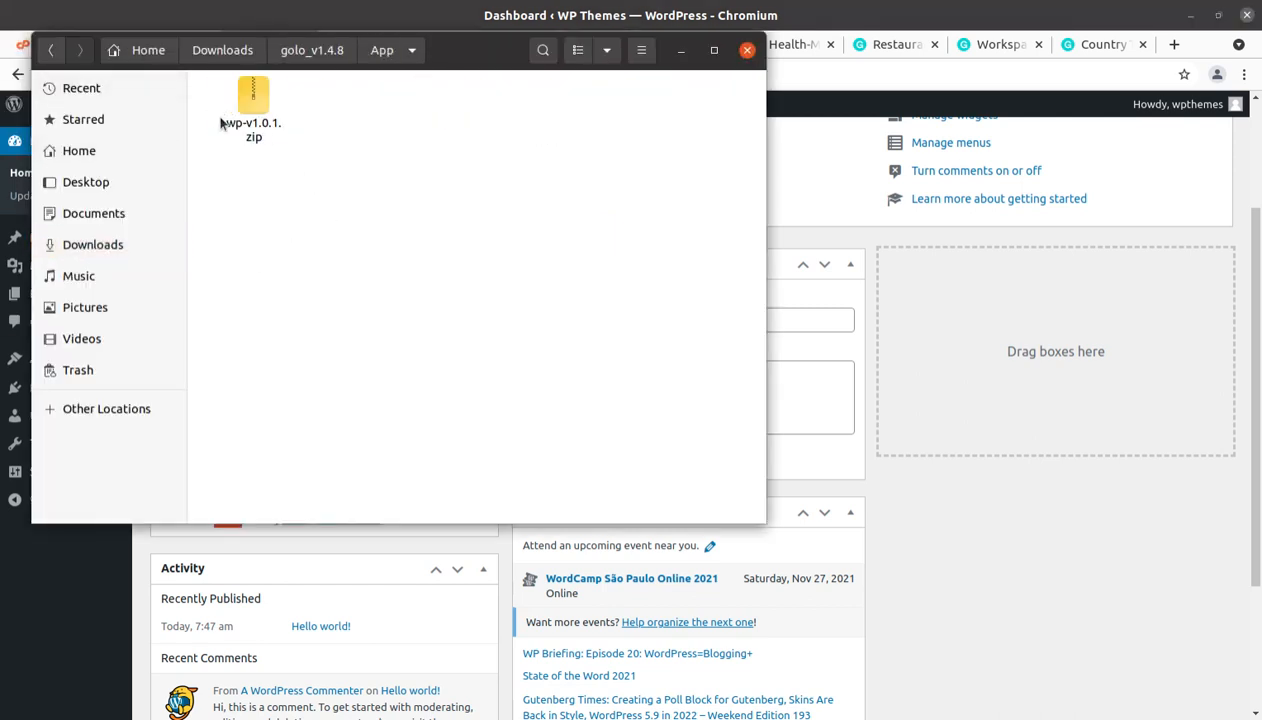
left_click(318, 50)
left_click(340, 112)
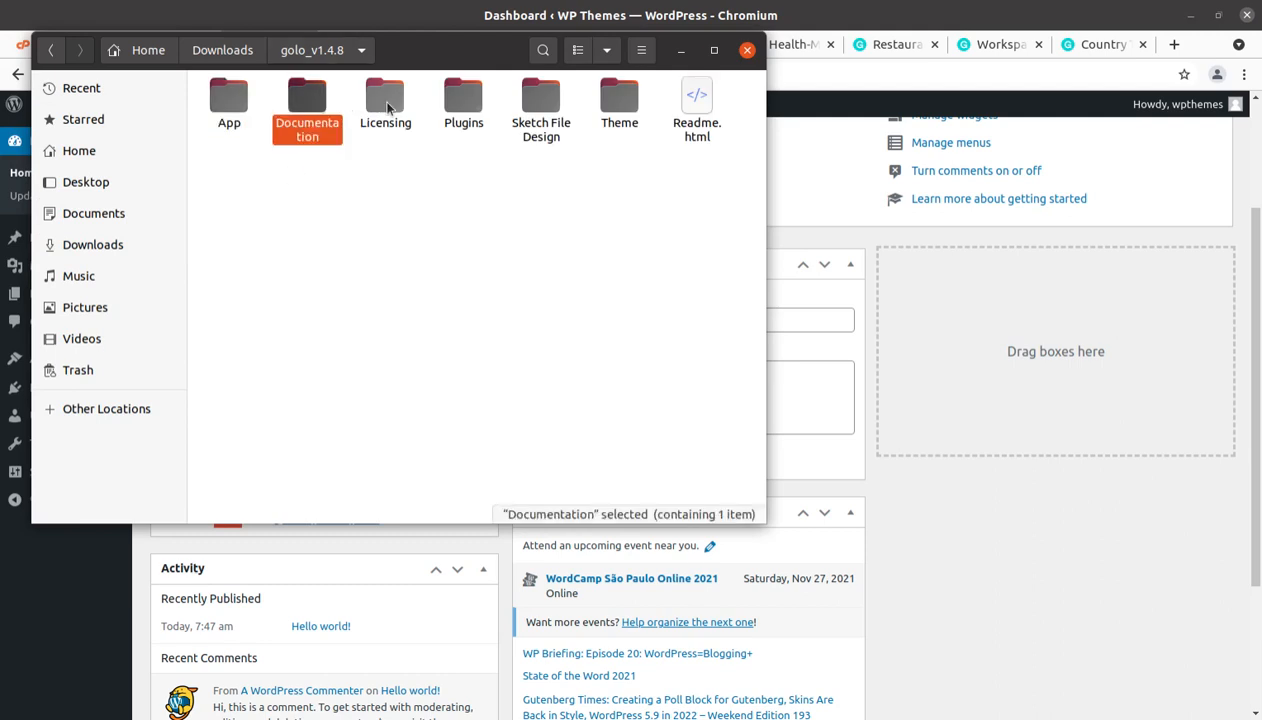
left_click(386, 105)
Inspect elementor-pro.zip and golo-framework.zip in the Plugins folder, and return to the golo_v1.4.8 folder.
double_click(460, 105)
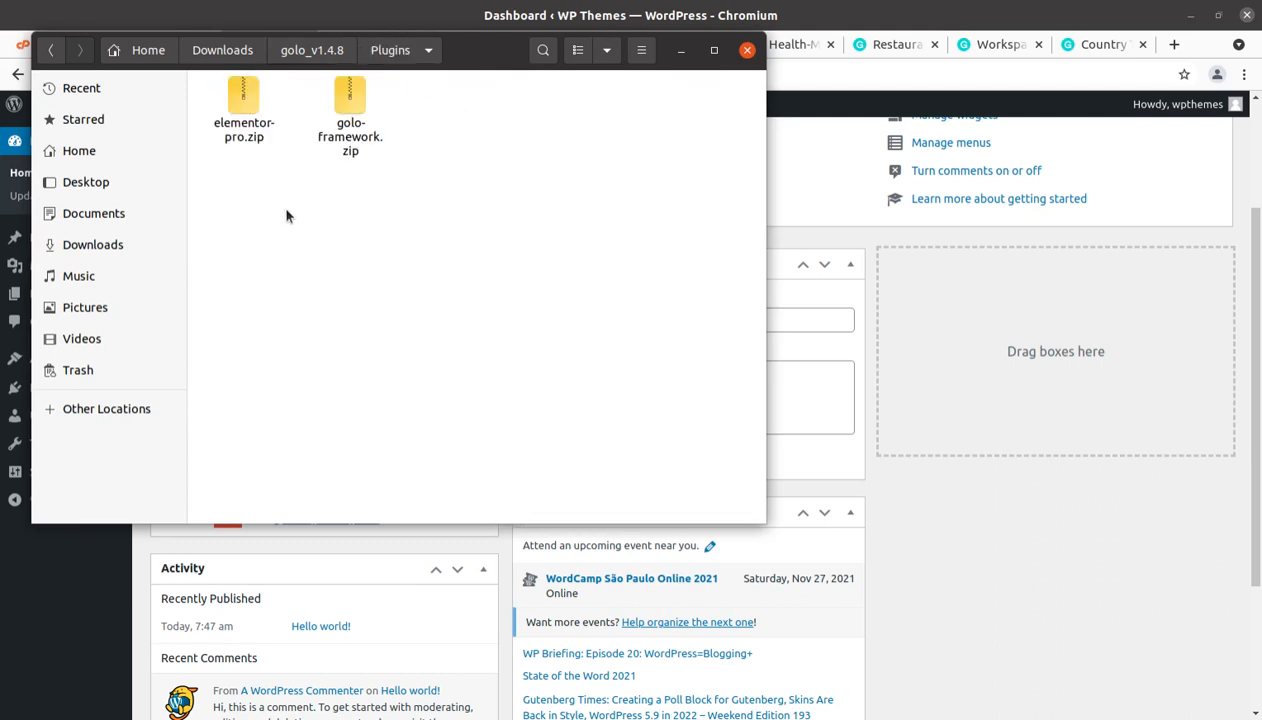
left_click(246, 136)
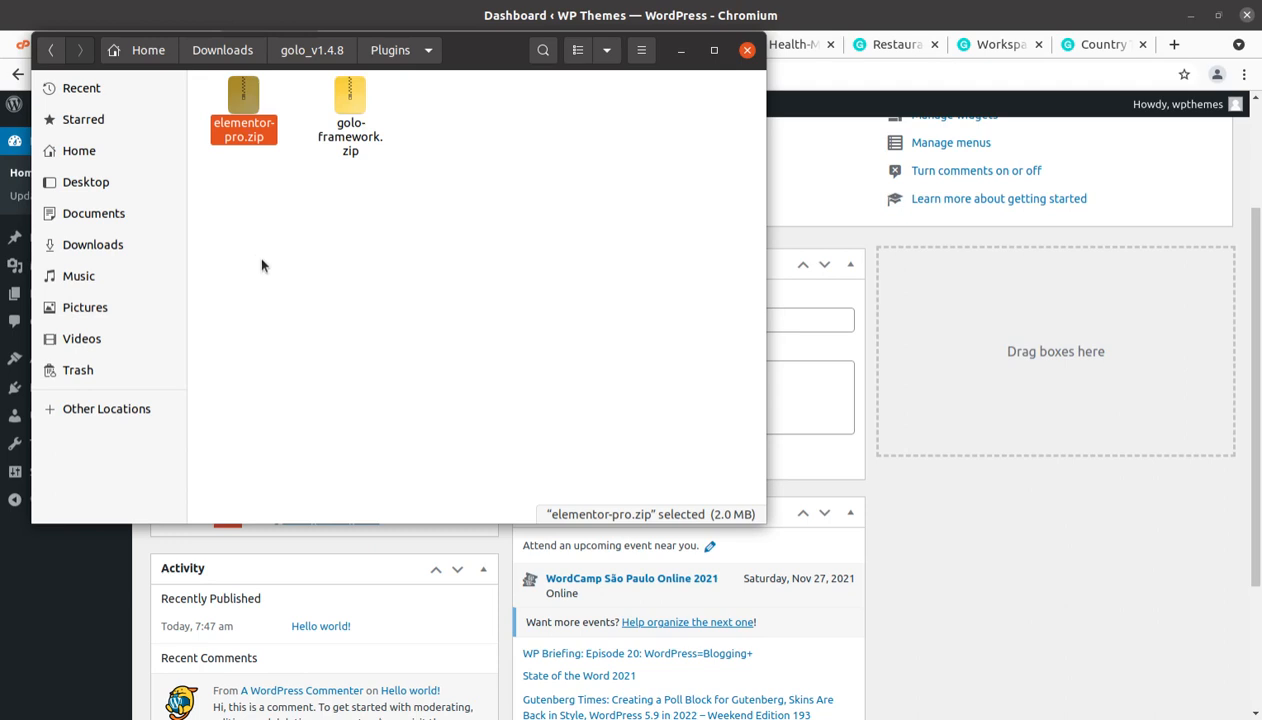
left_click(349, 138)
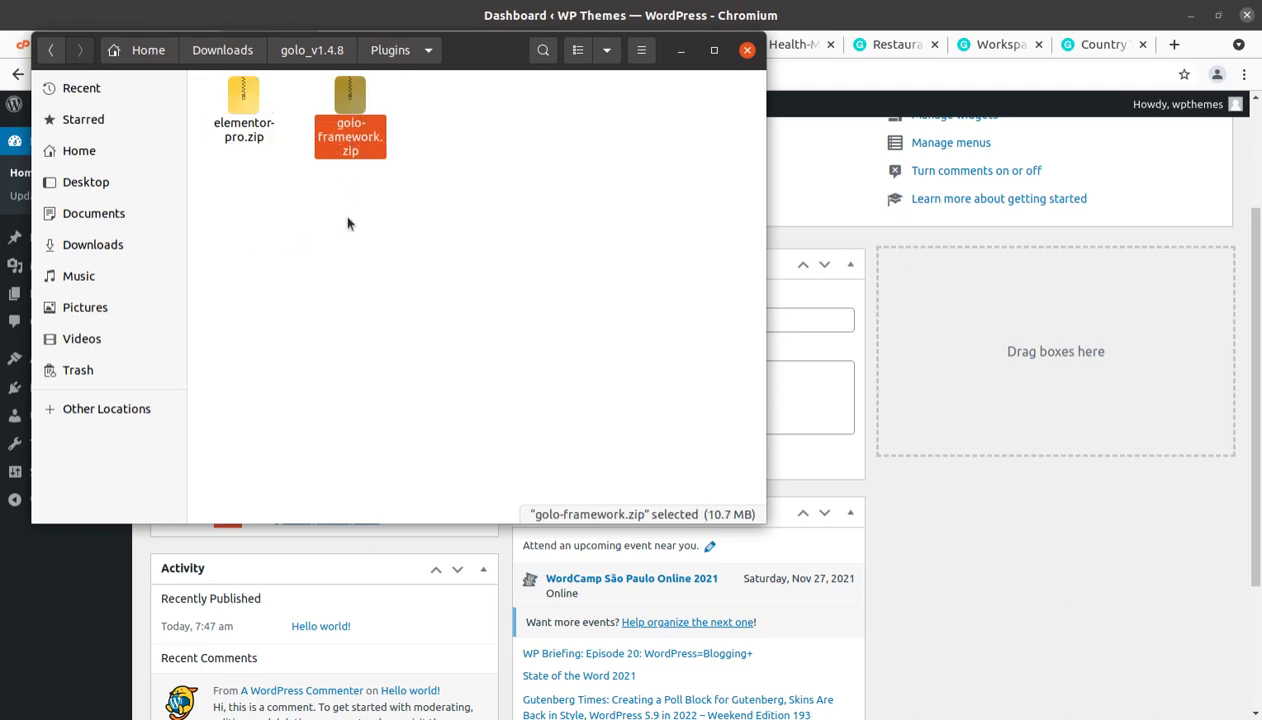
left_click(299, 54)
Inspect the Sketch File Design and Theme folders of the Golo package, and minimise the file manager.
double_click(537, 108)
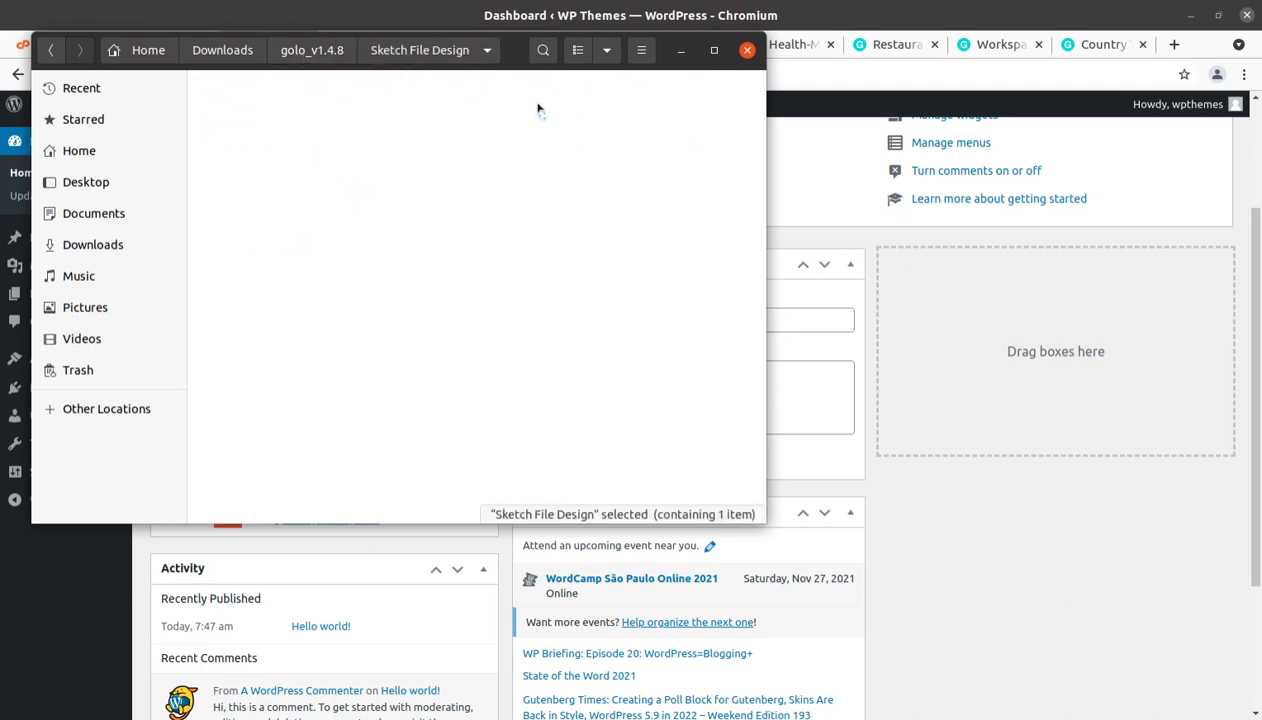
left_click(316, 54)
left_click(622, 98)
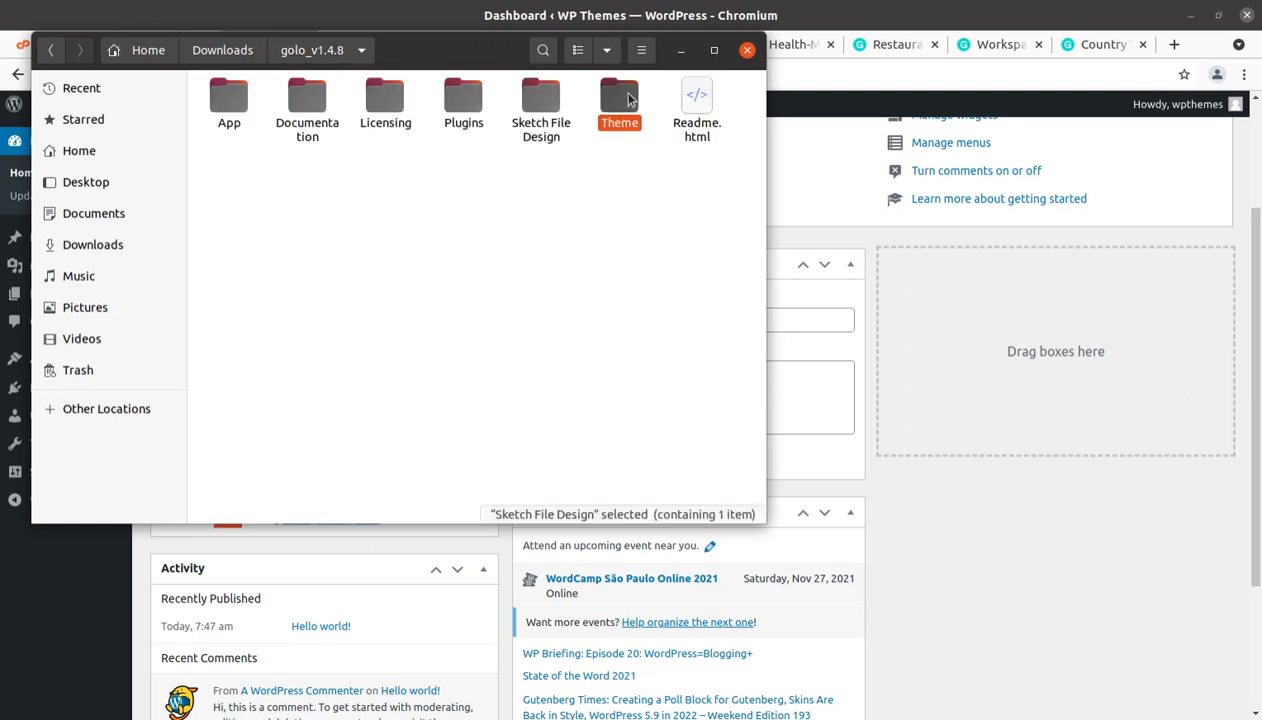
double_click(628, 98)
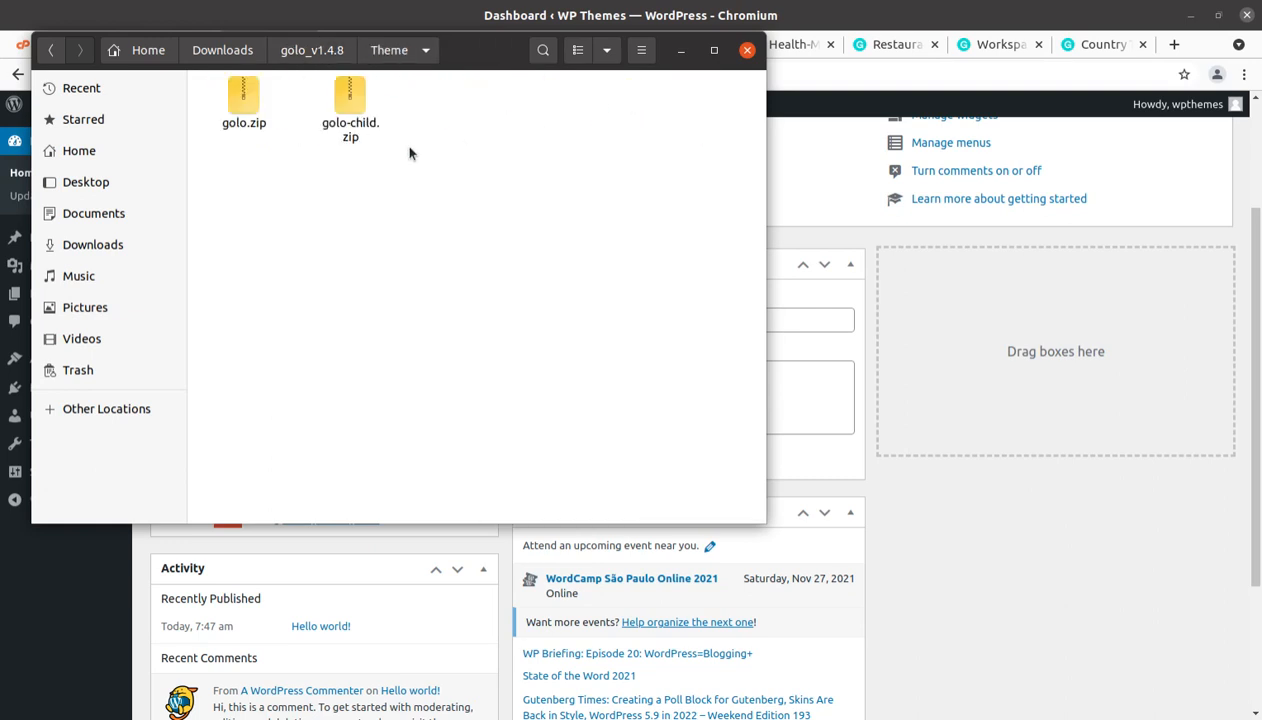
left_click(323, 54)
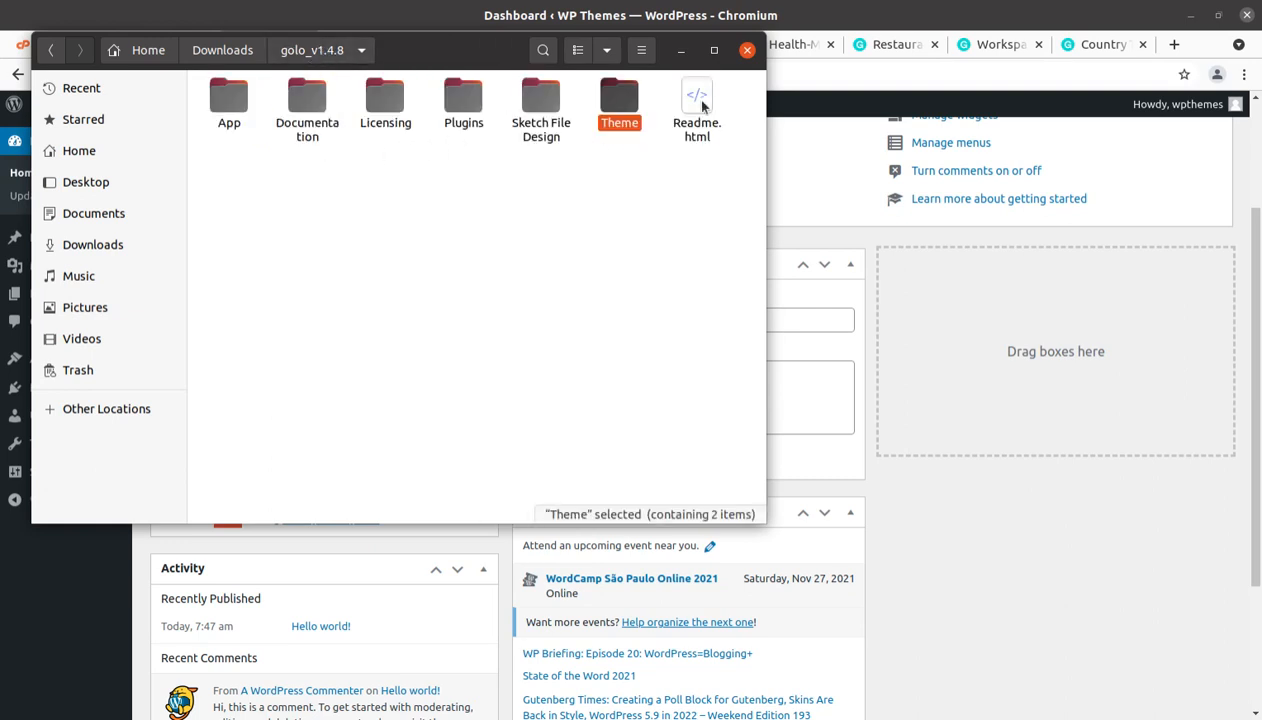
left_click(680, 50)
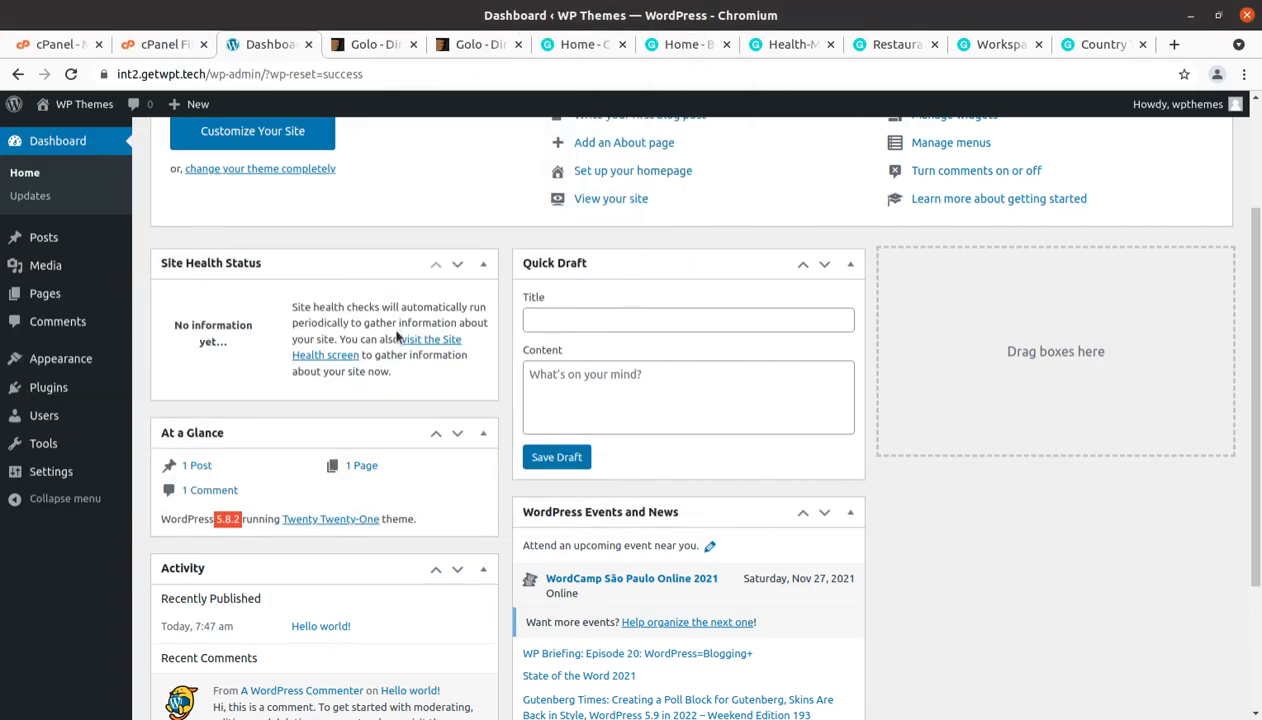
Go to the WordPress theme management page and open the upload form for adding a new theme.
scroll(395, 337, "up", 3)
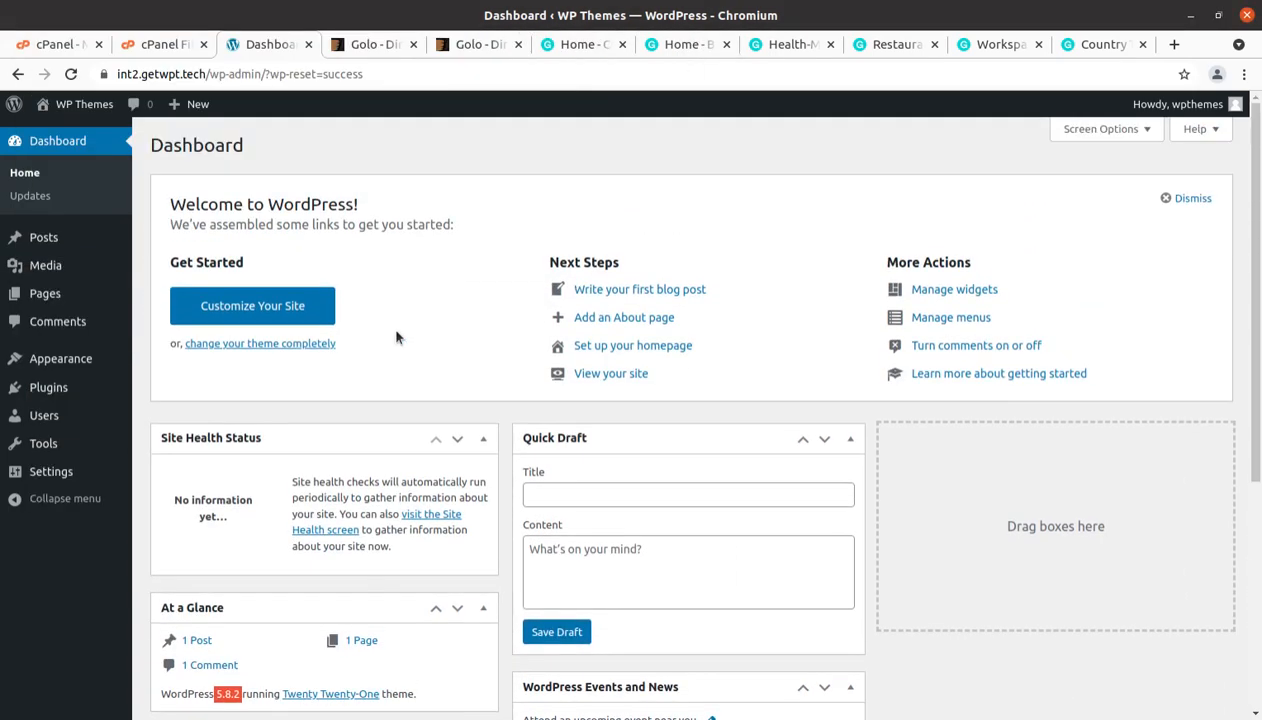
mouse_move(85, 363)
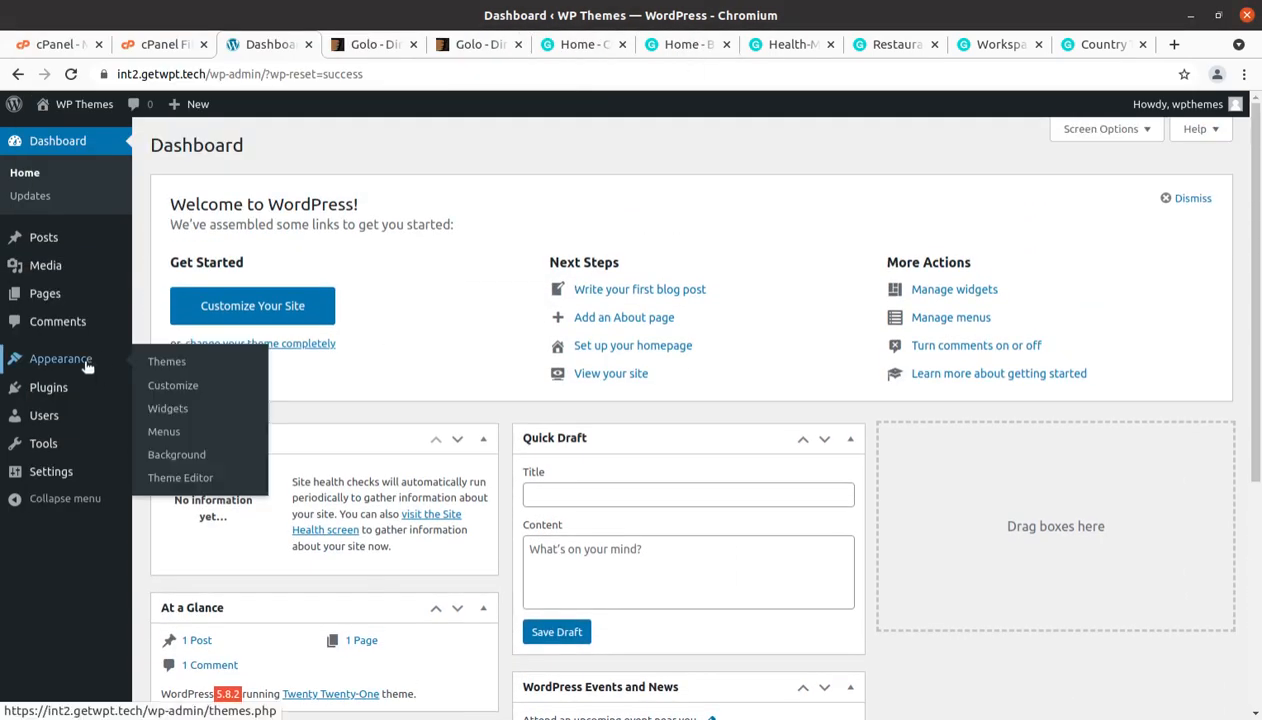
left_click(168, 363)
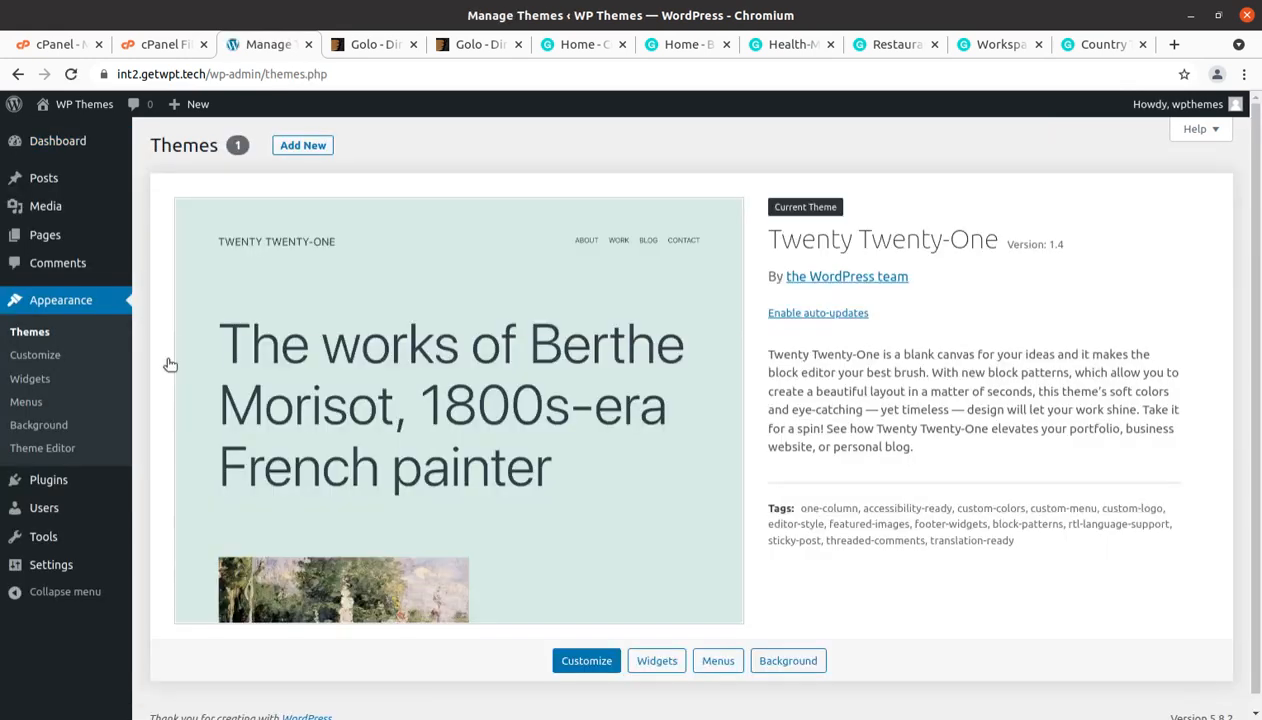
left_click(282, 152)
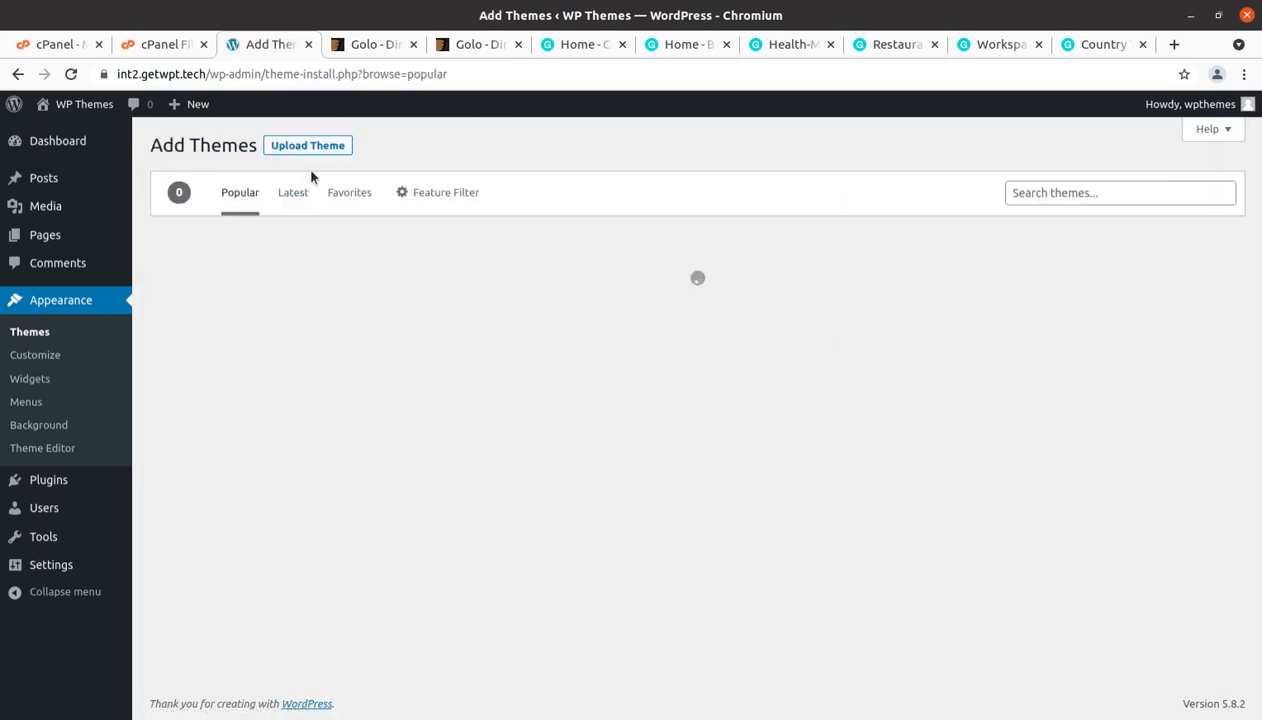
left_click(306, 148)
left_click(556, 297)
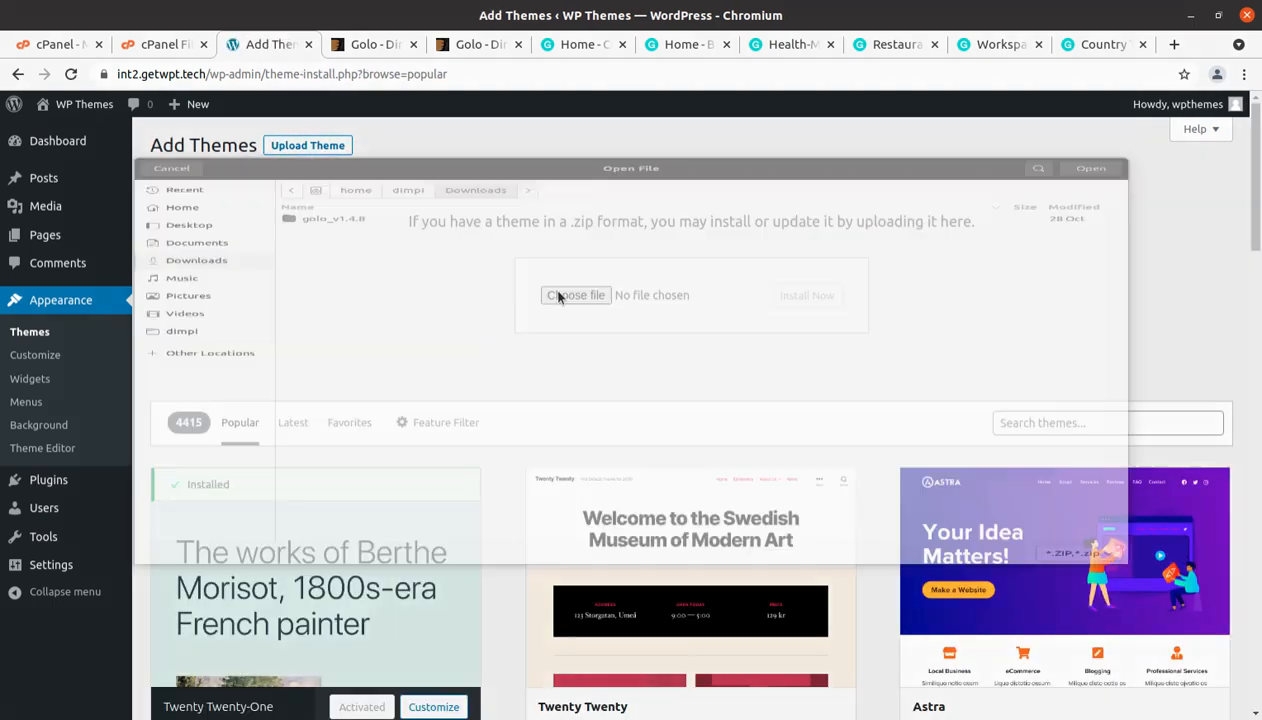
double_click(332, 107)
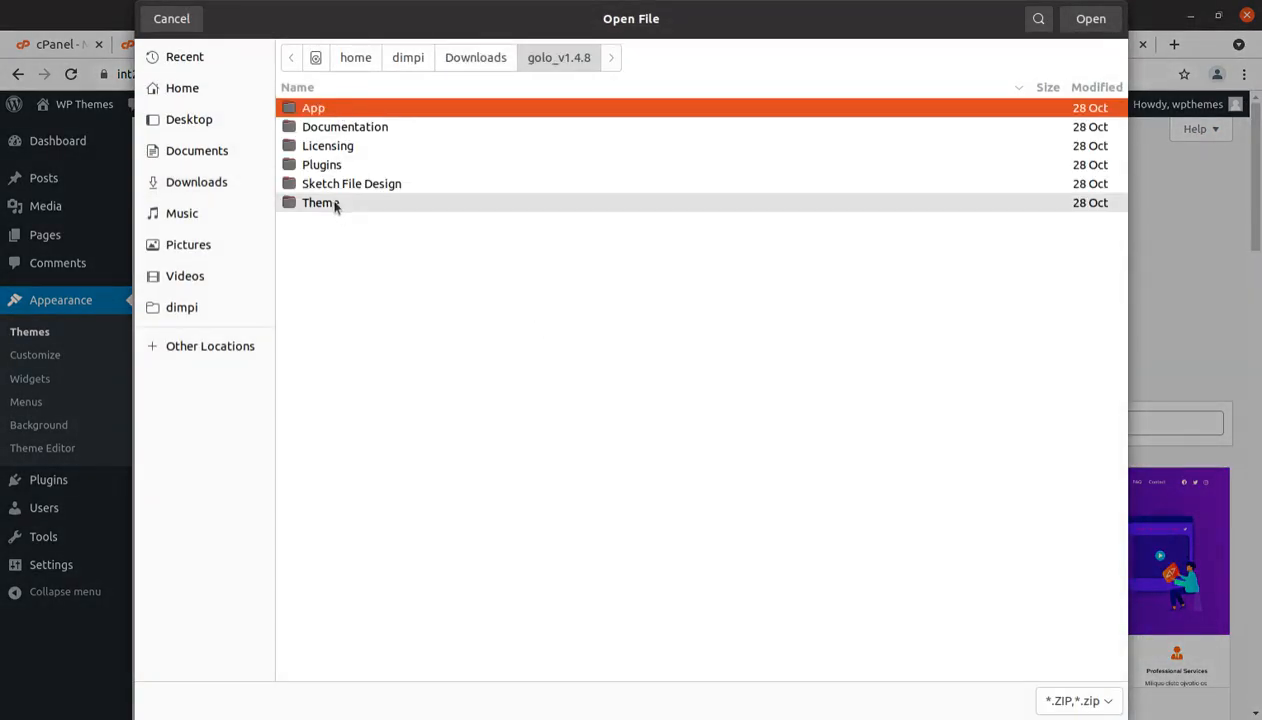
left_click(332, 203)
double_click(334, 204)
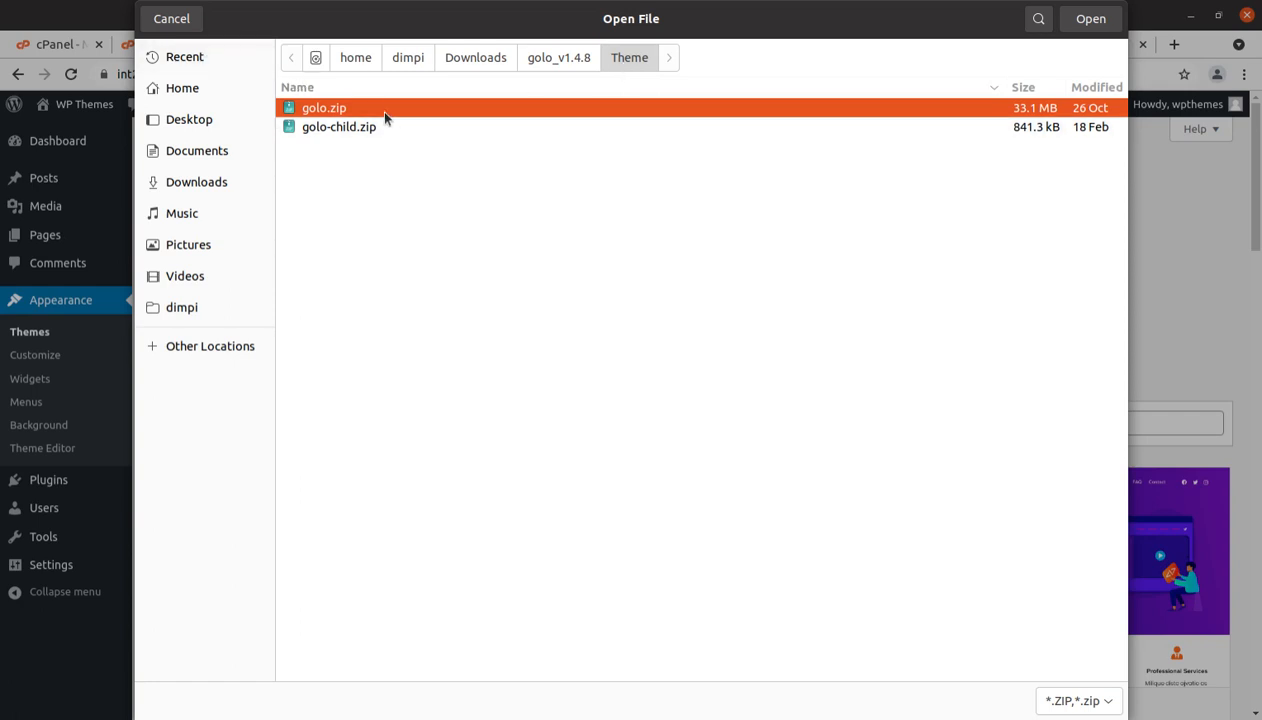
left_click(171, 19)
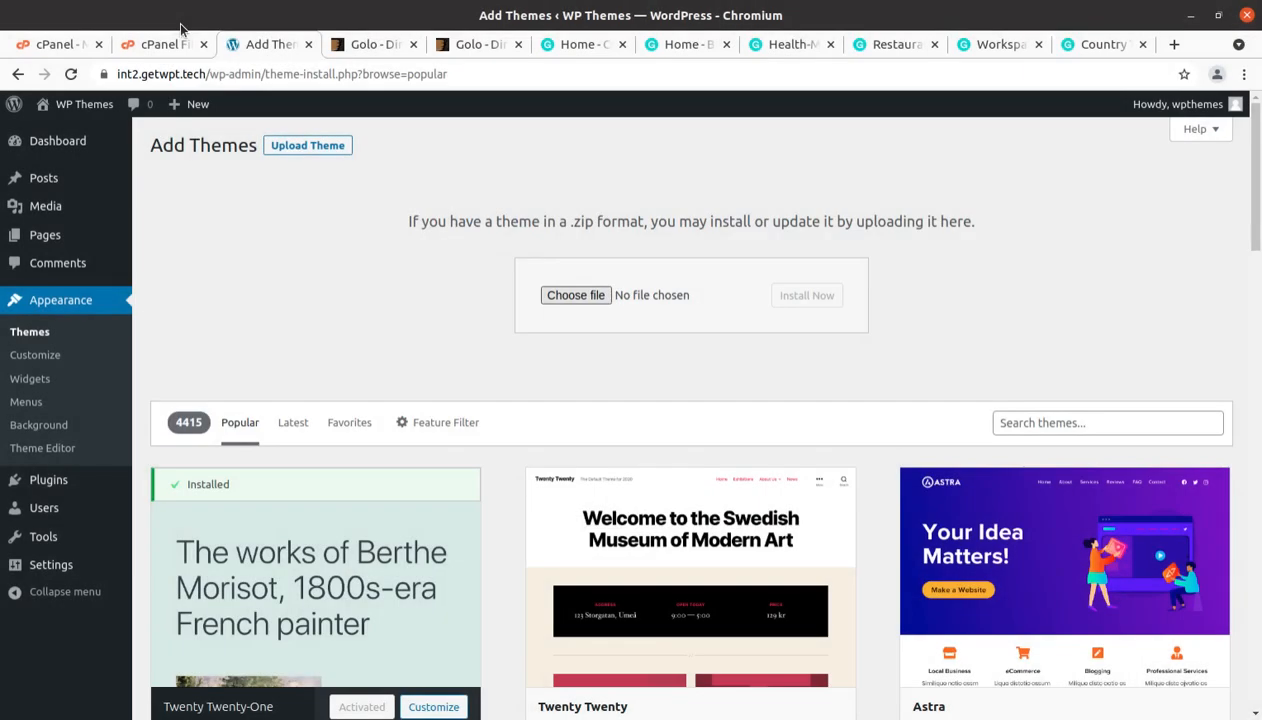
Switch to cPanel File Manager, open the themes folder inside wp-content, and highlight the wp-content/themes path.
left_click(165, 44)
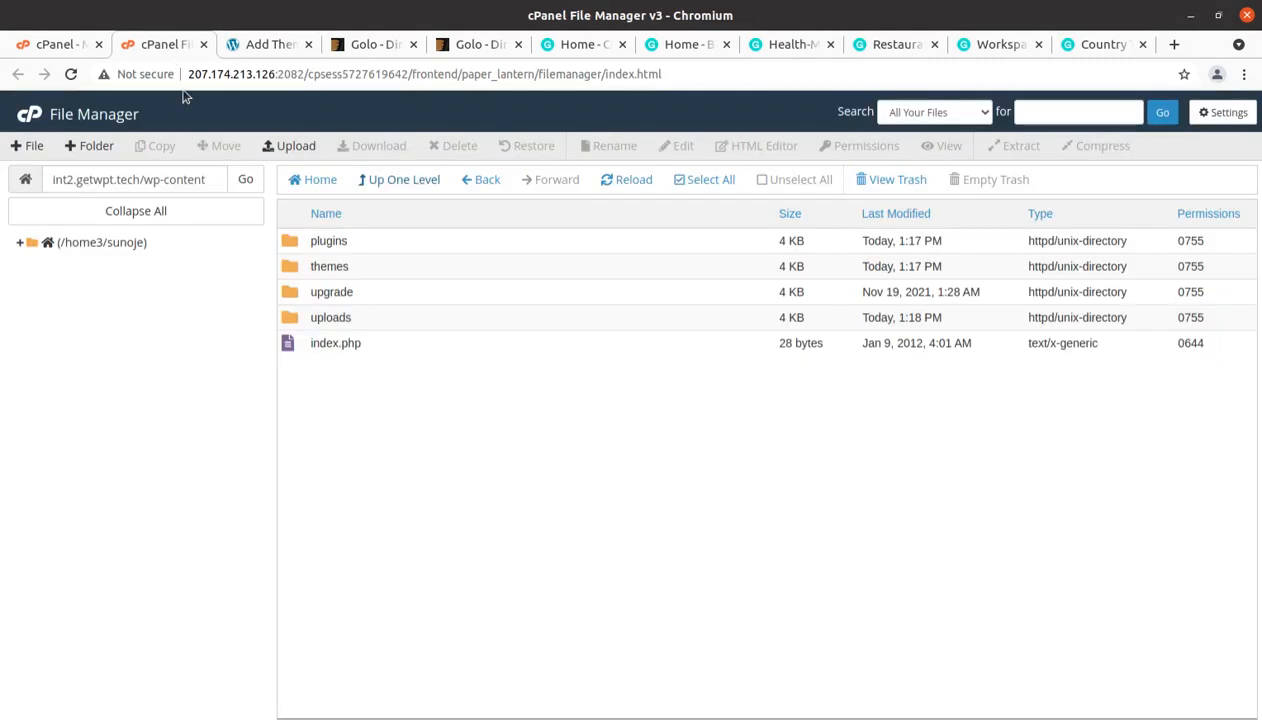
double_click(406, 273)
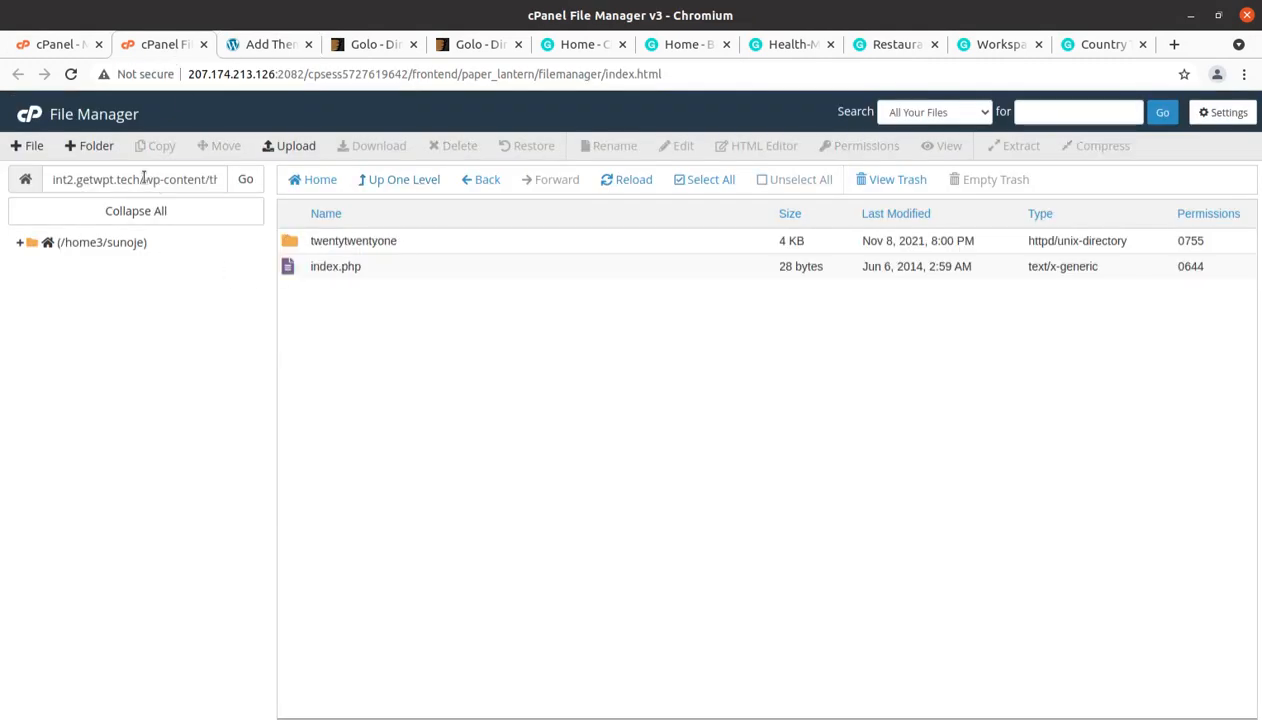
left_click_drag(146, 178, 235, 190)
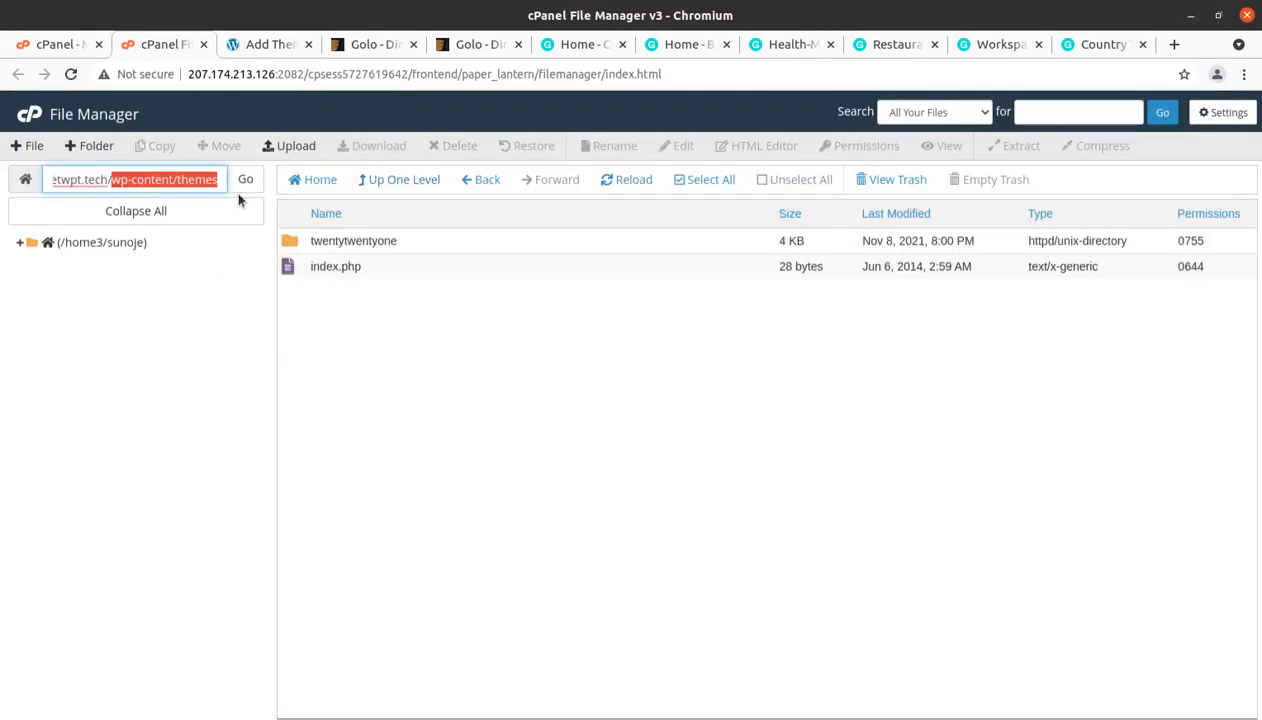
Upload golo.zip from the Theme folder of golo_v1.4.8 to the wp-content/themes directory.
left_click(292, 147)
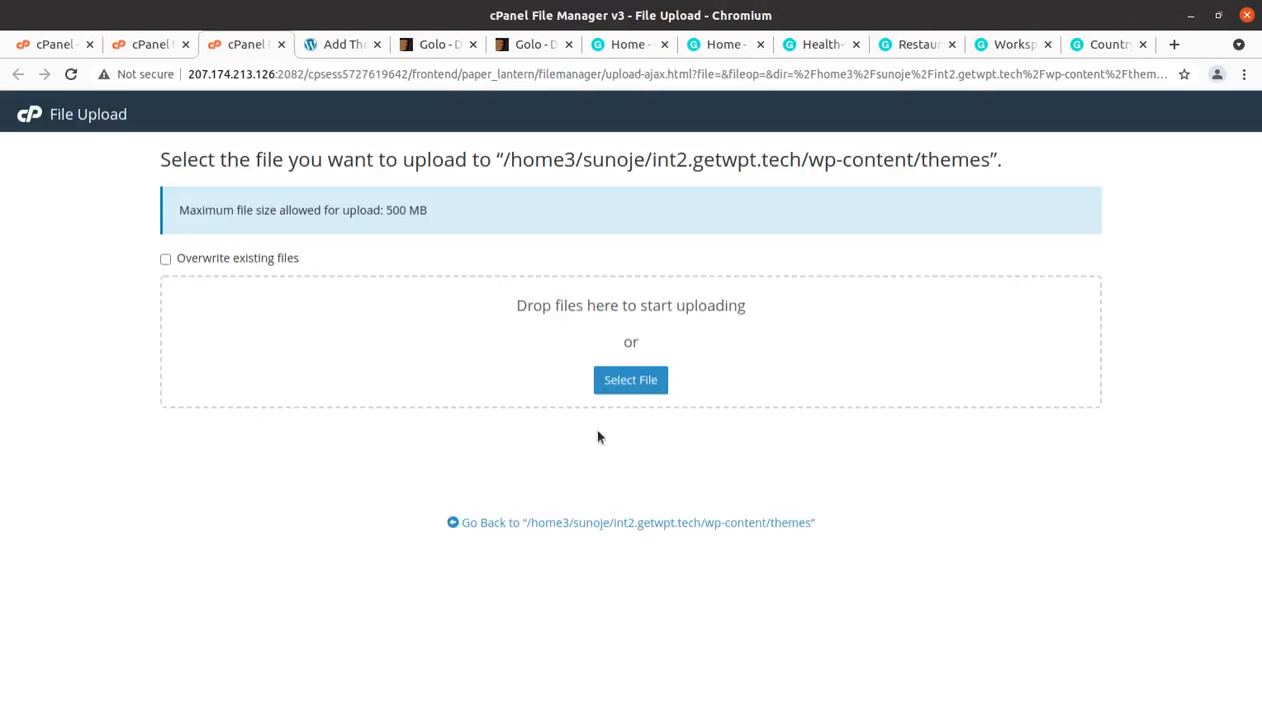
left_click(617, 390)
double_click(337, 107)
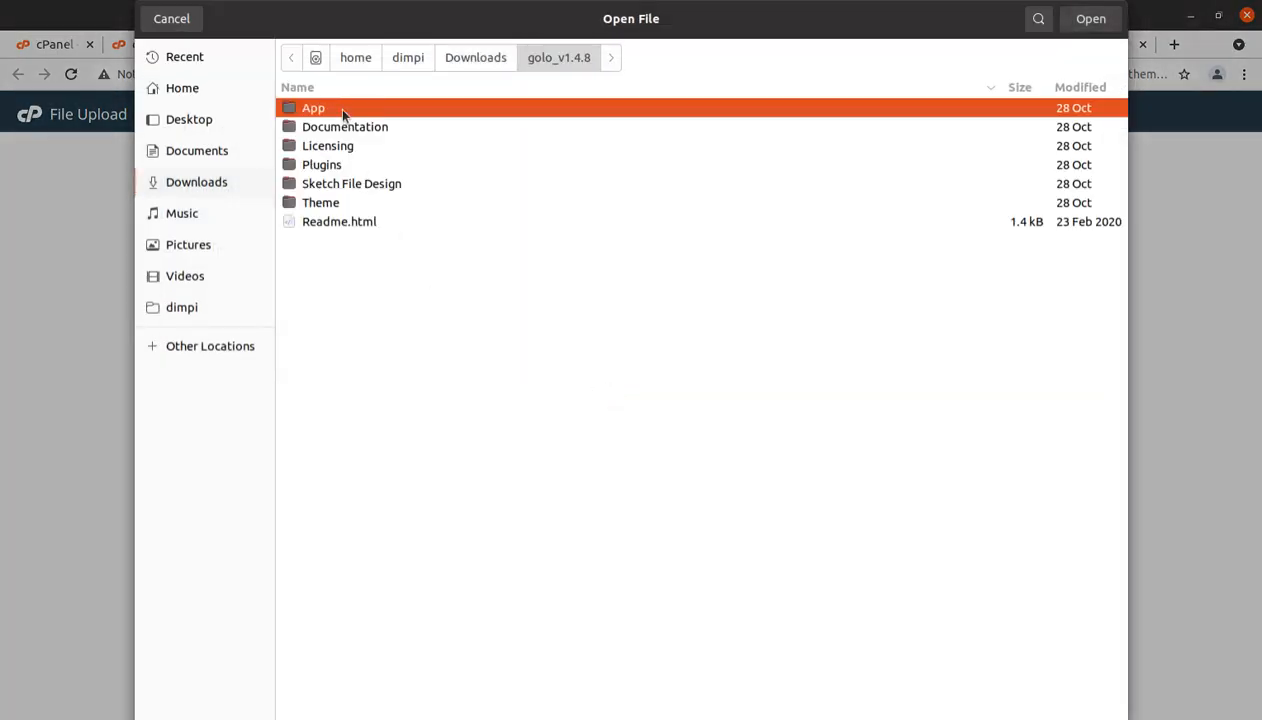
double_click(329, 204)
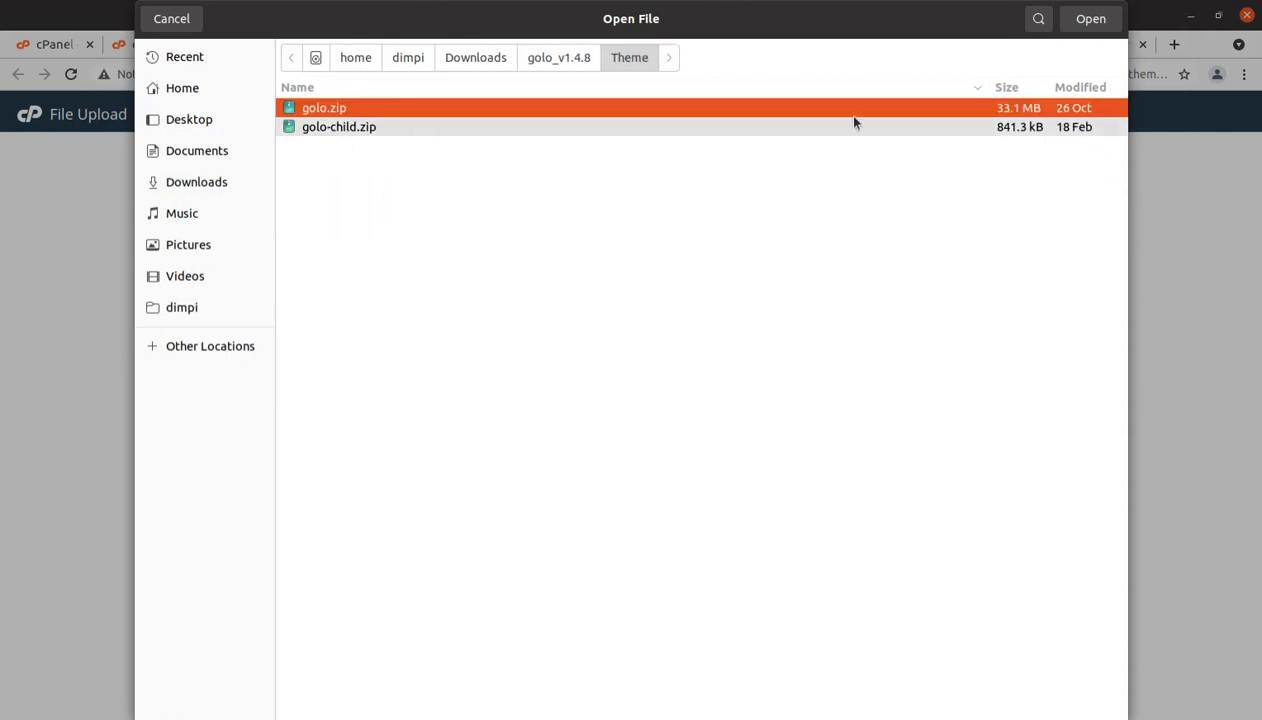
left_click(1080, 22)
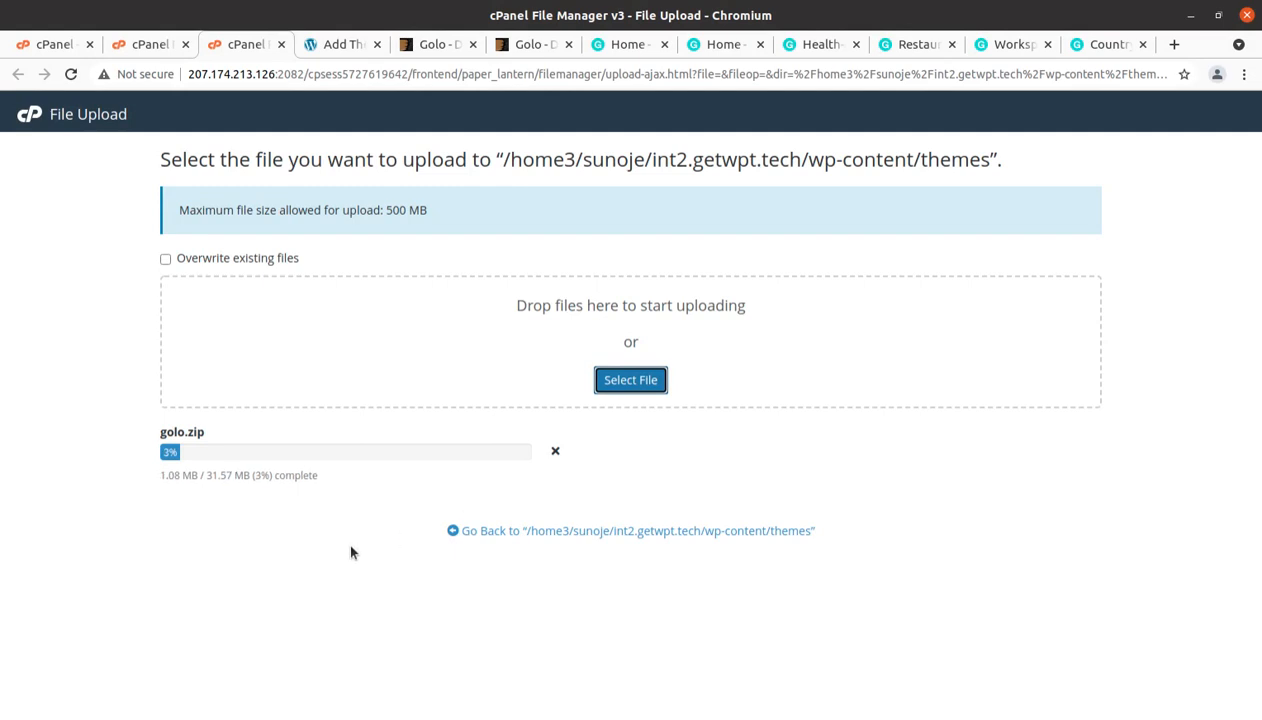
Check the upload progress and size of golo.zip, close the File Upload page, and return to File Manager.
left_click(341, 44)
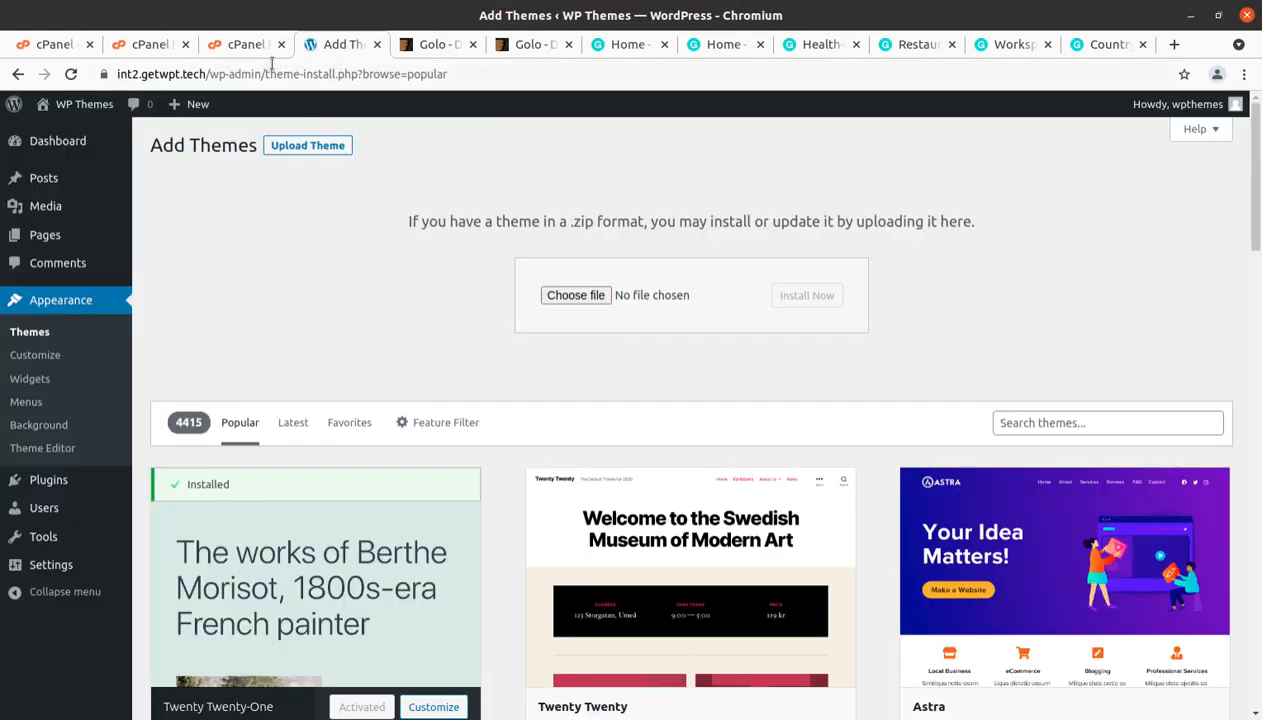
left_click(245, 44)
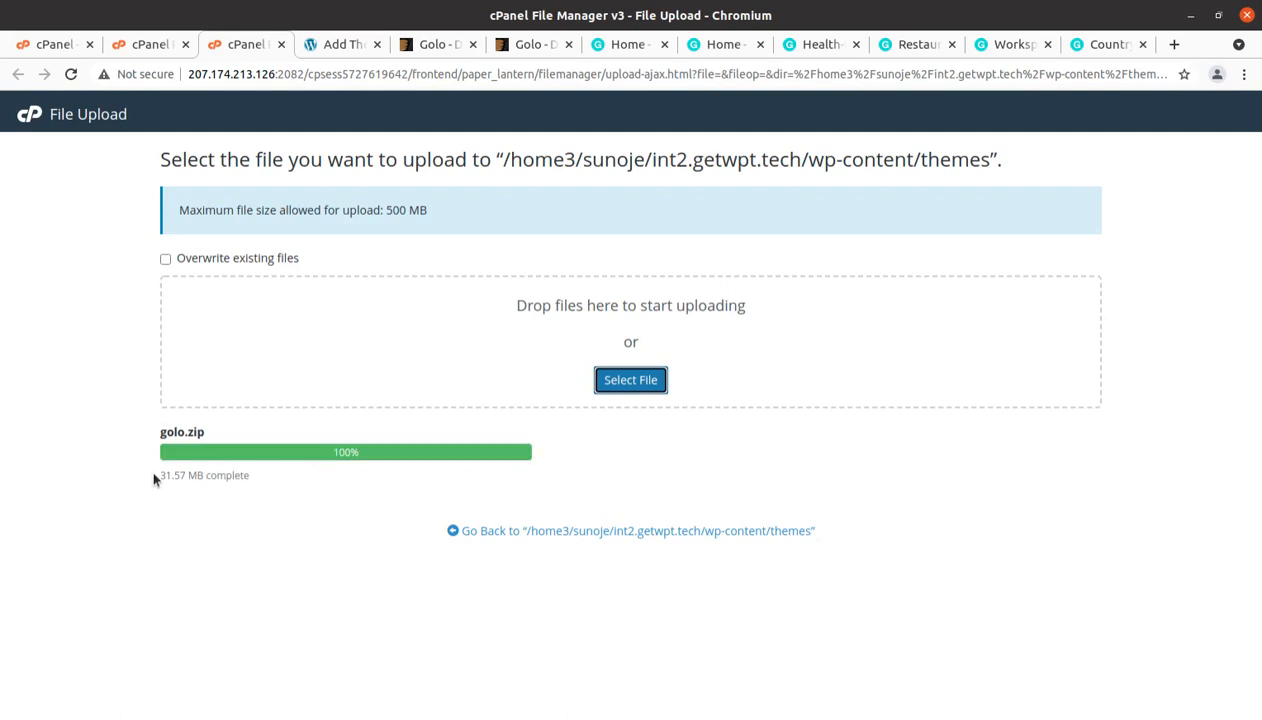
left_click_drag(155, 478, 183, 473)
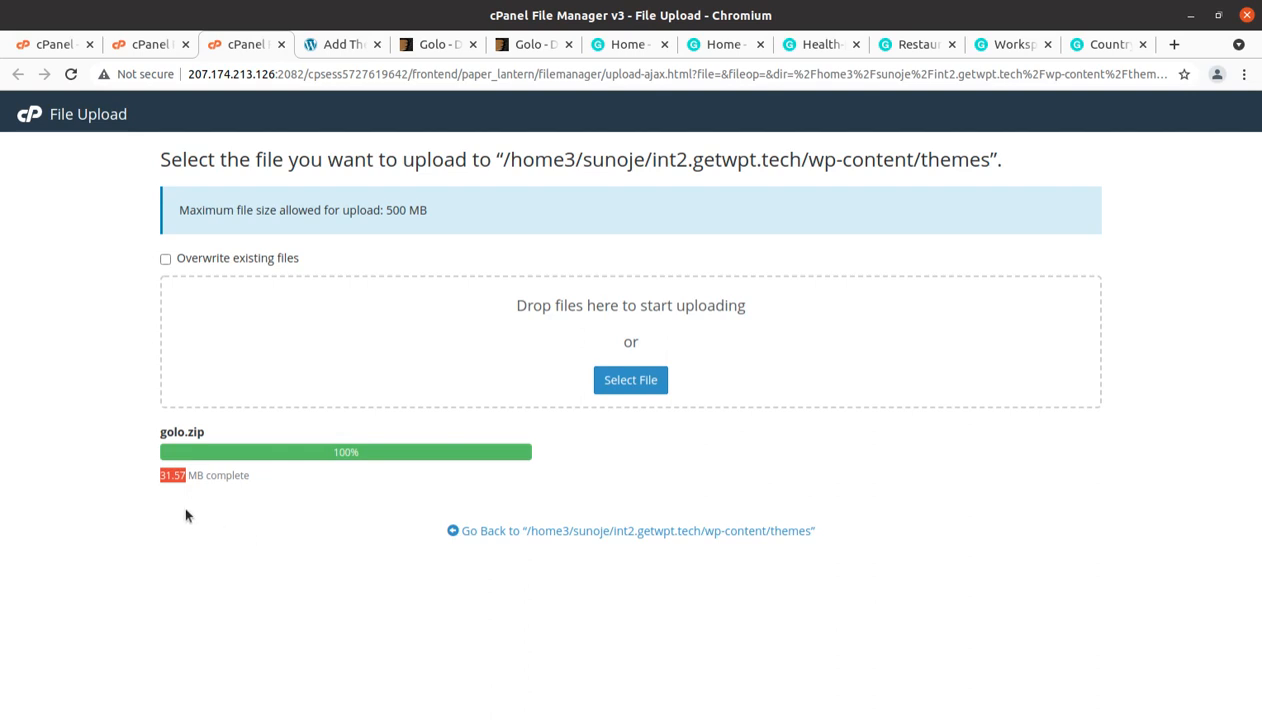
left_click_drag(362, 452, 317, 458)
key("ctrl+w")
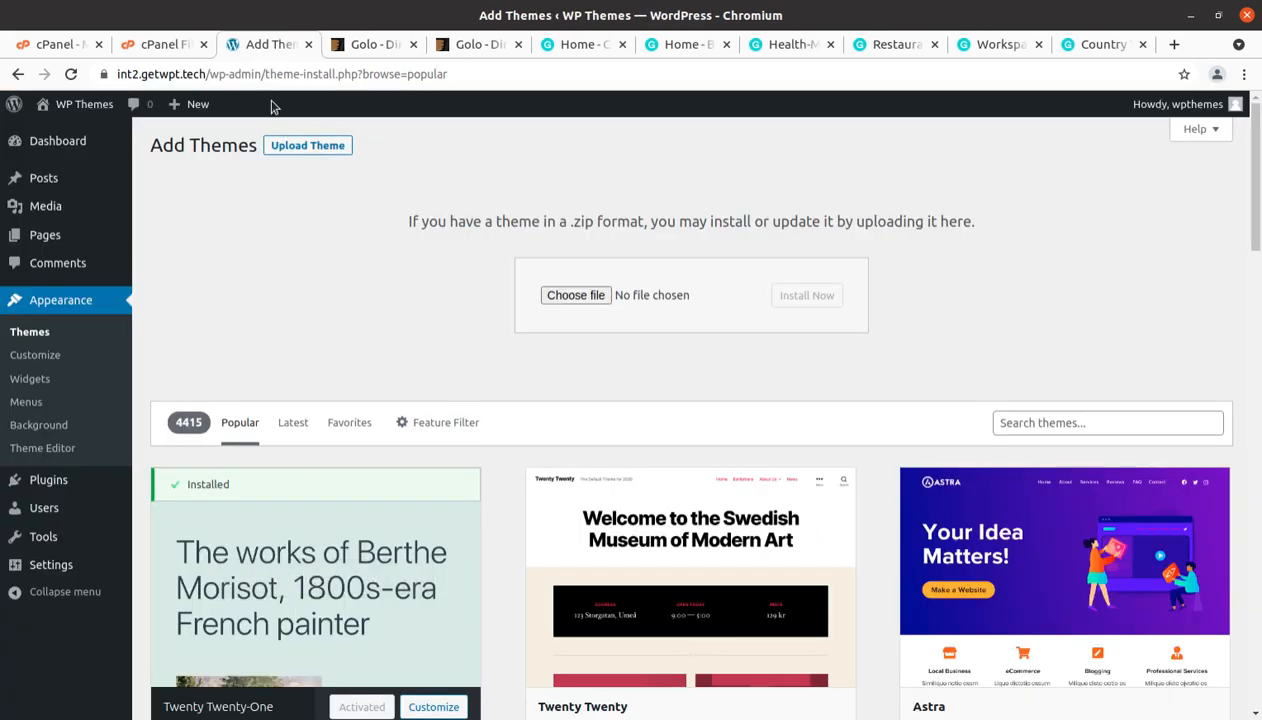
left_click(150, 46)
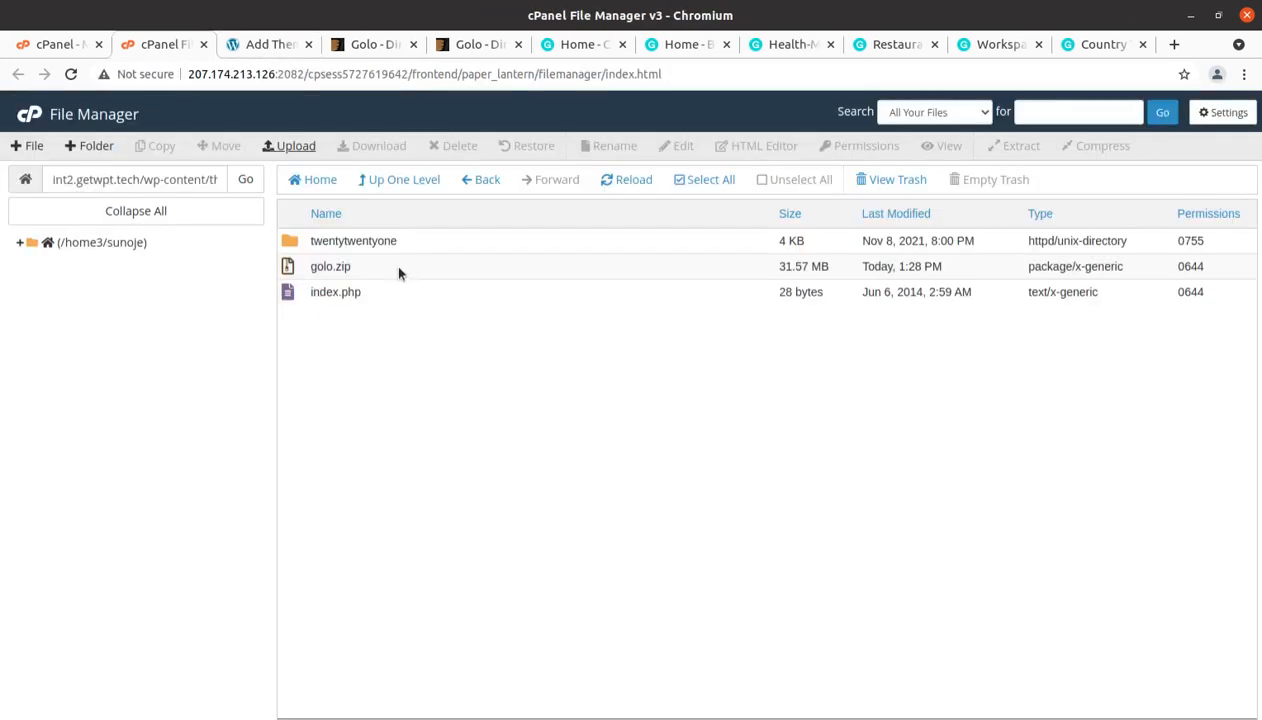
Extract golo.zip into the wp-content/themes directory, close the extraction results, and reload the file list.
right_click(399, 268)
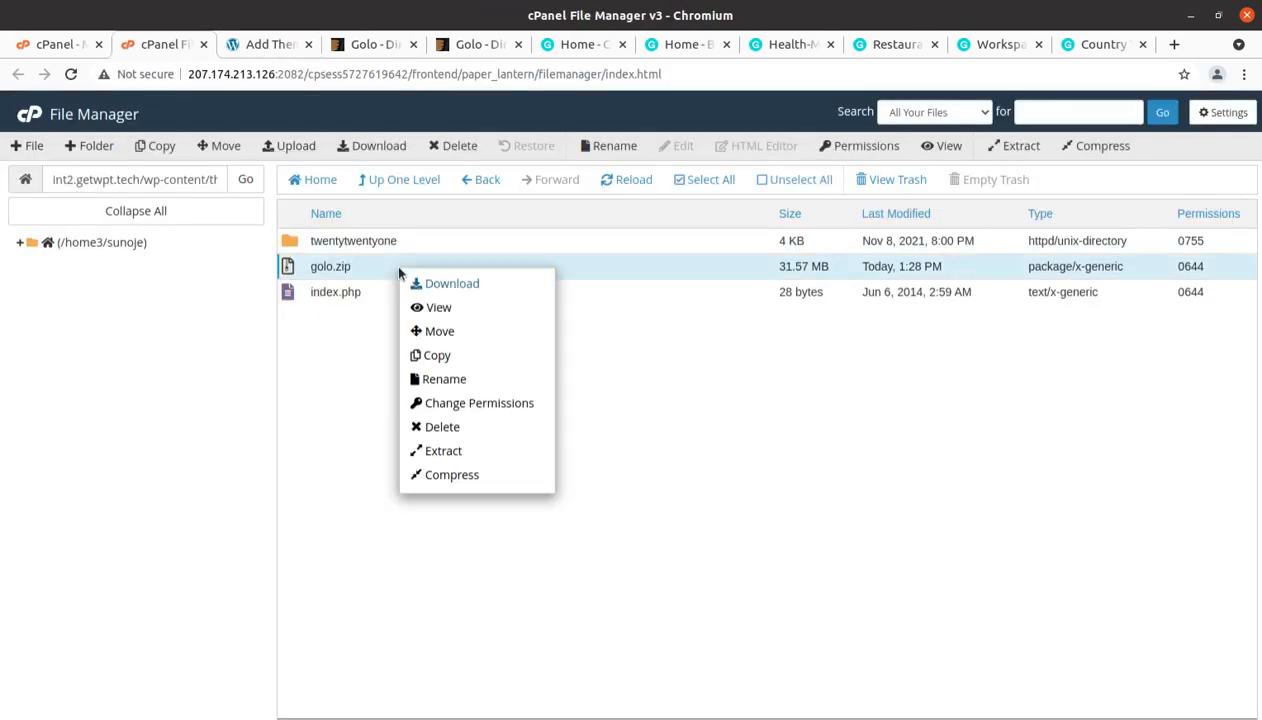
left_click(430, 451)
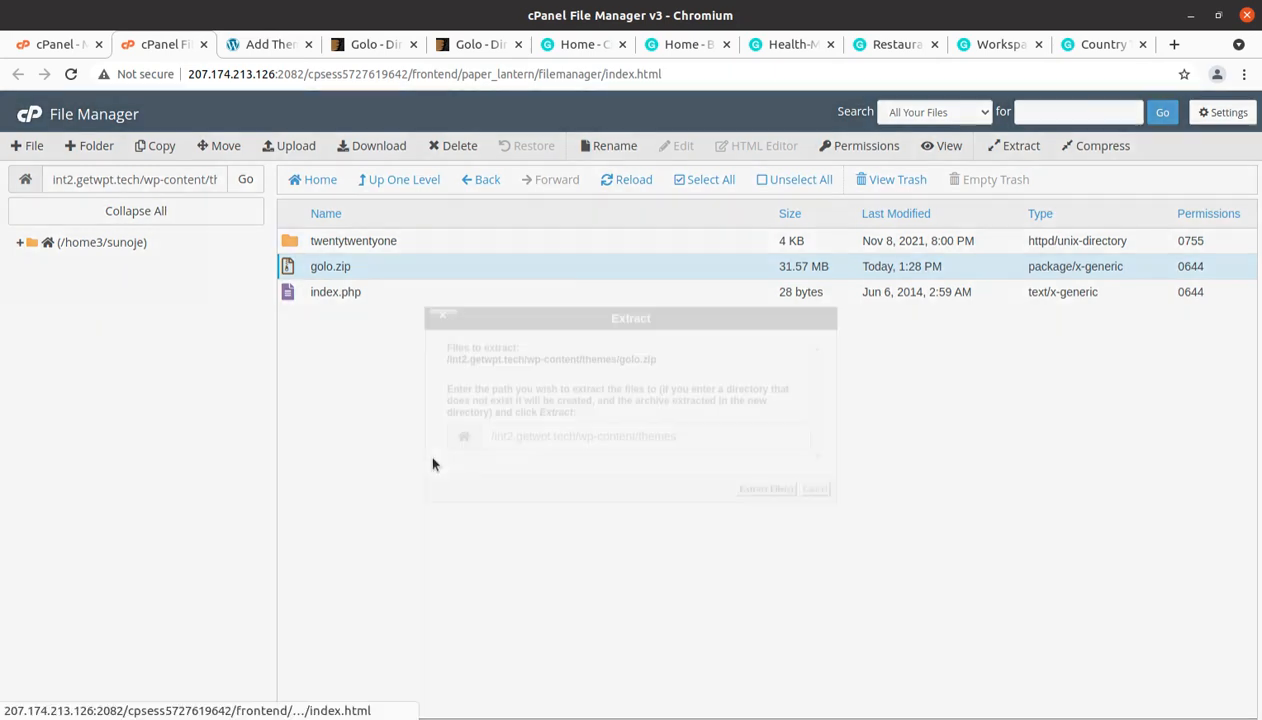
left_click(765, 489)
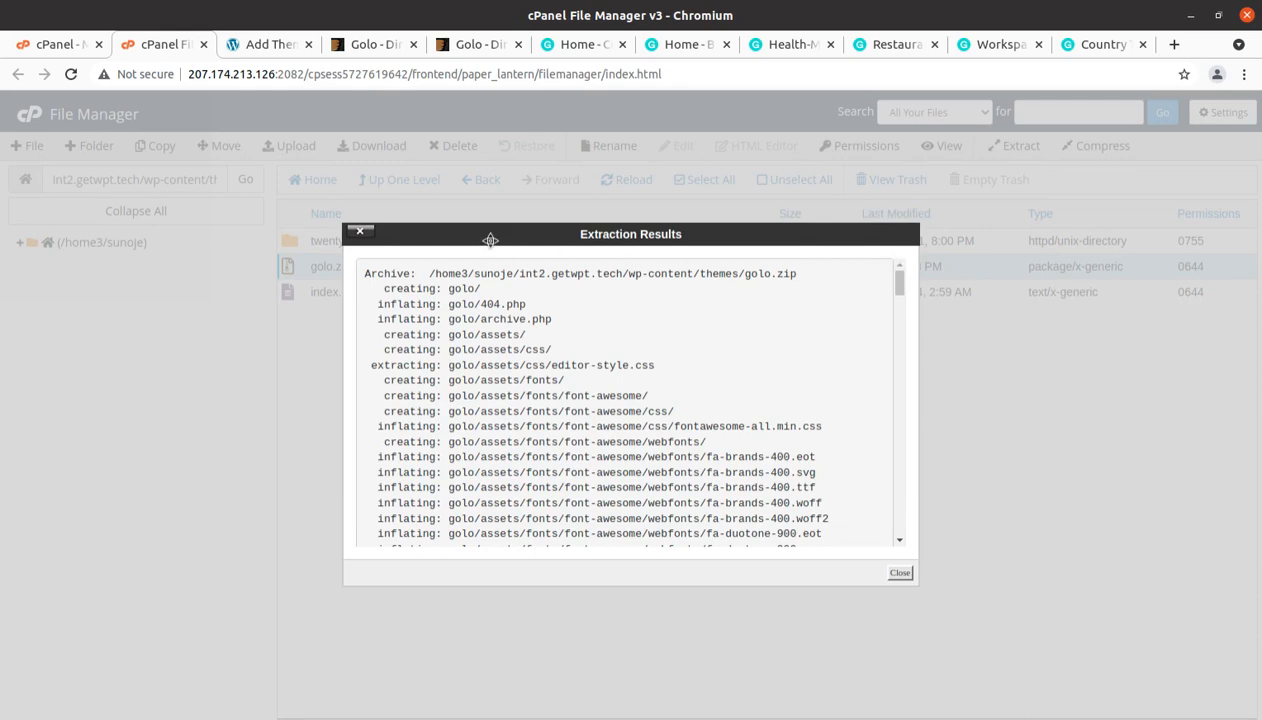
left_click(899, 572)
left_click(595, 178)
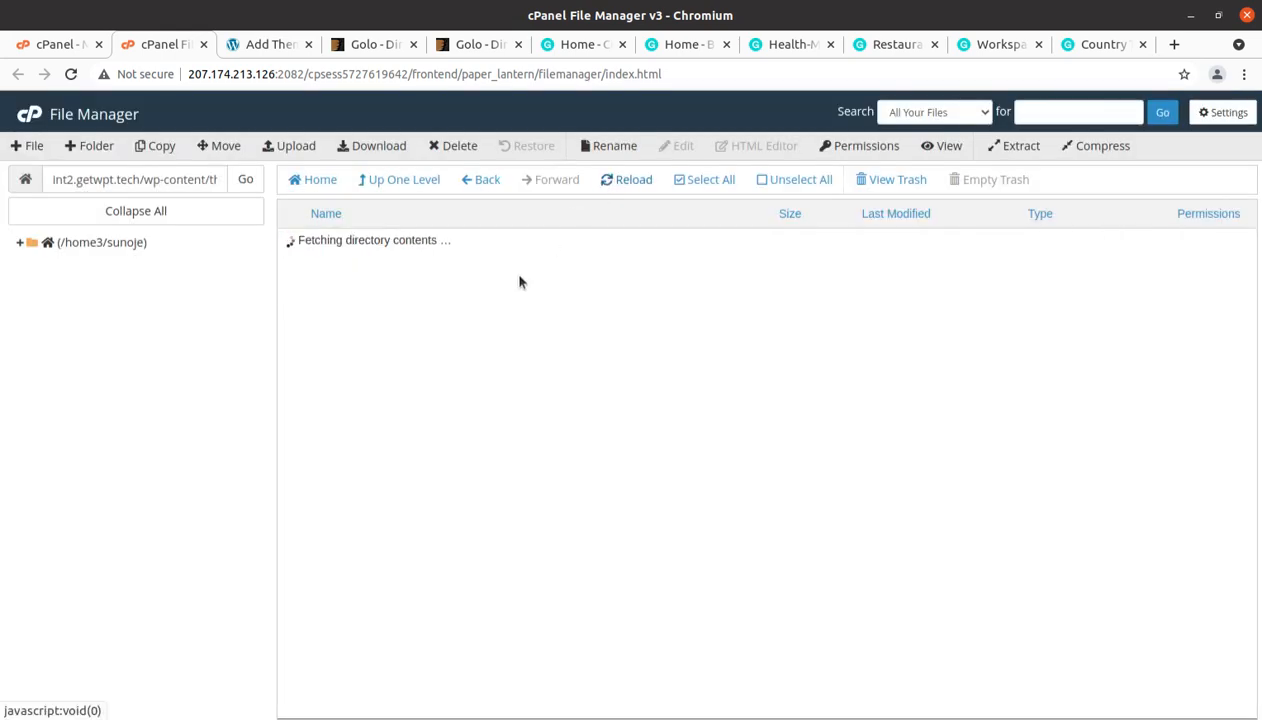
Inspect the extracted golo folder's files, including elementor-pro.zip and golo-framework.zip in its plugins folder.
double_click(420, 245)
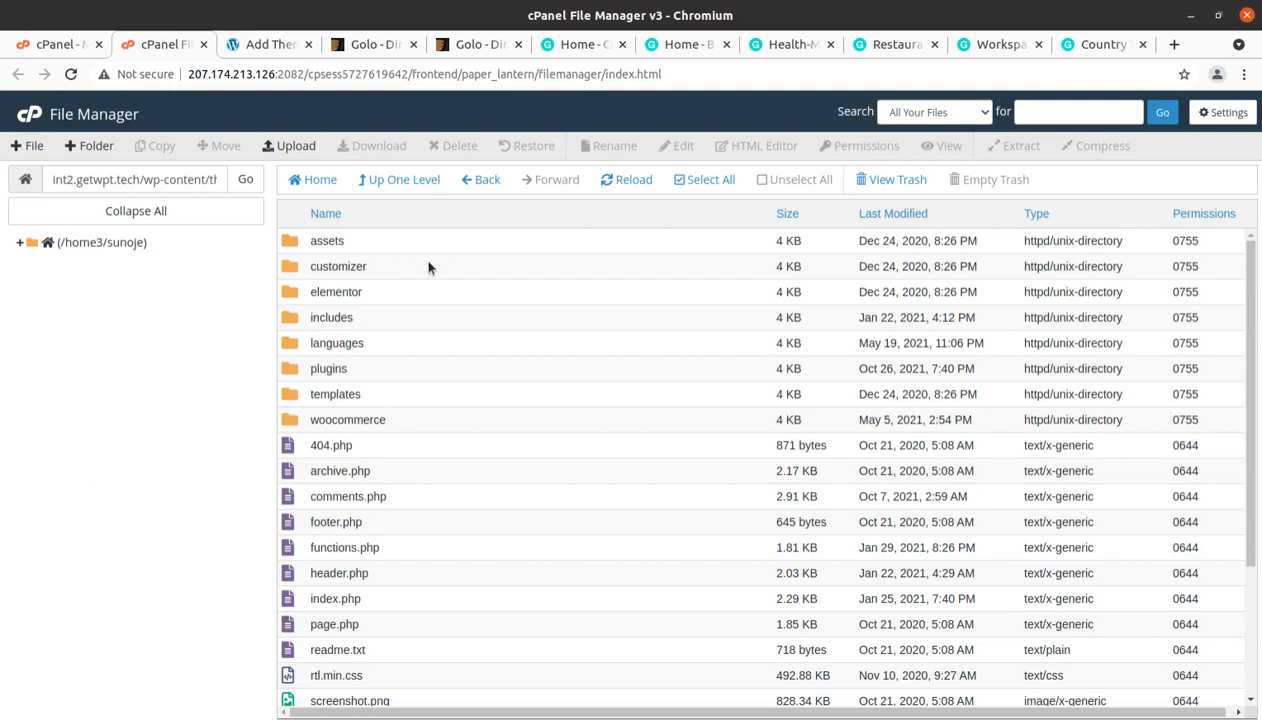
double_click(395, 370)
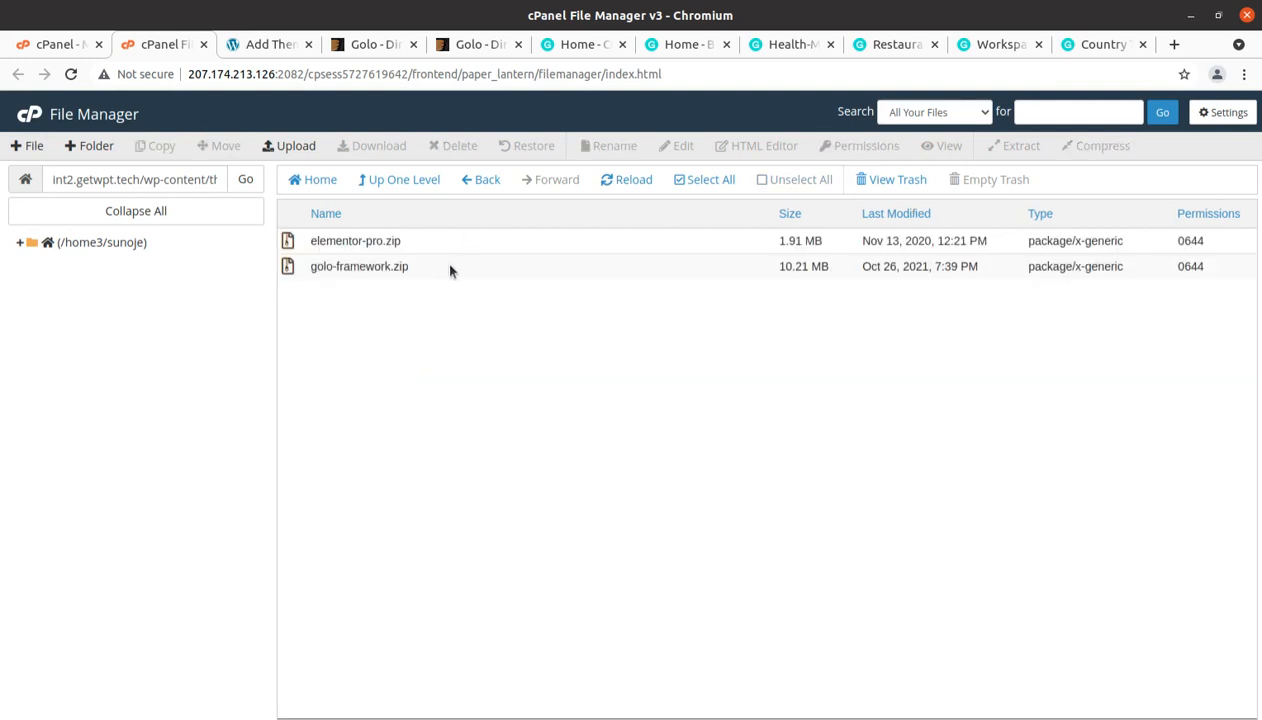
left_click(460, 241)
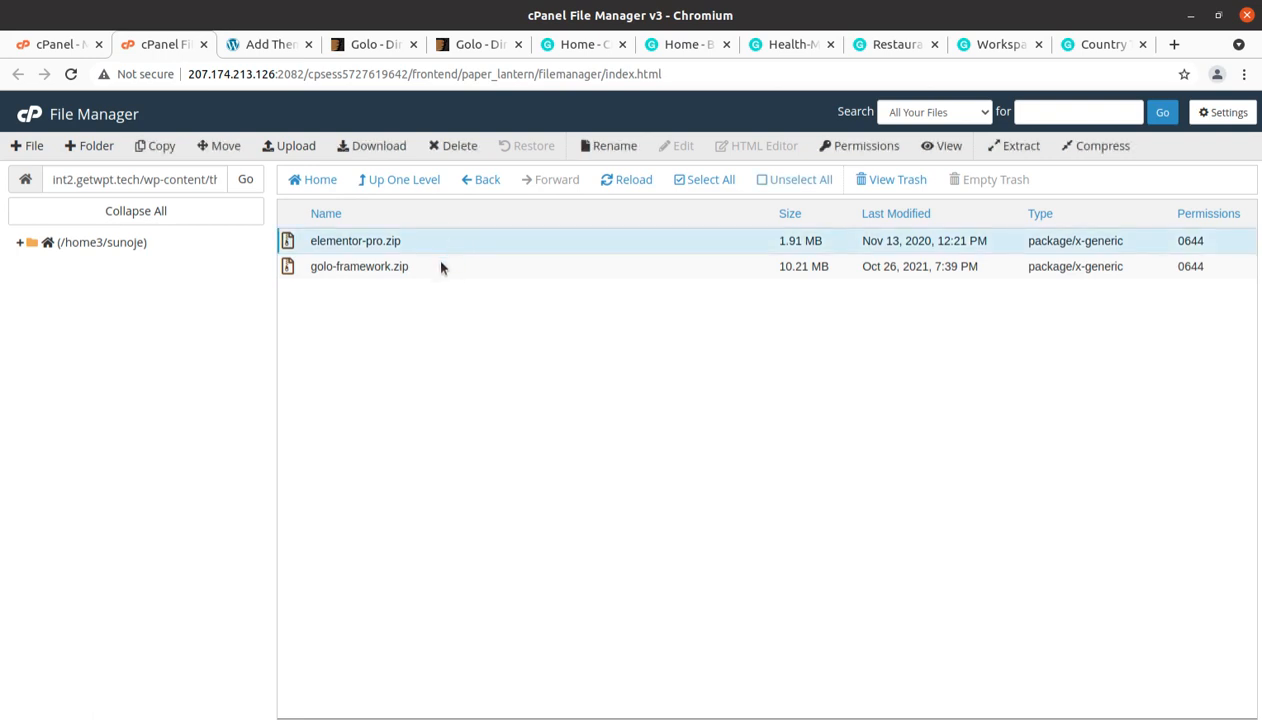
left_click(440, 267)
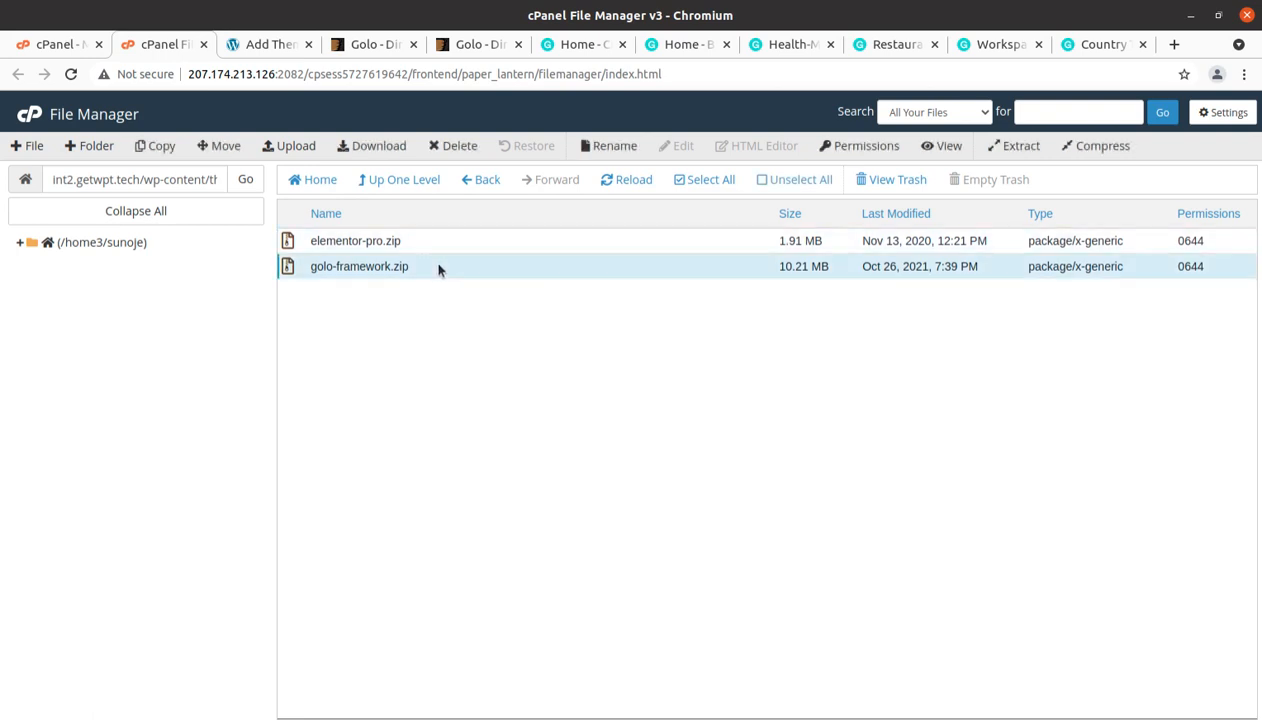
left_click(420, 188)
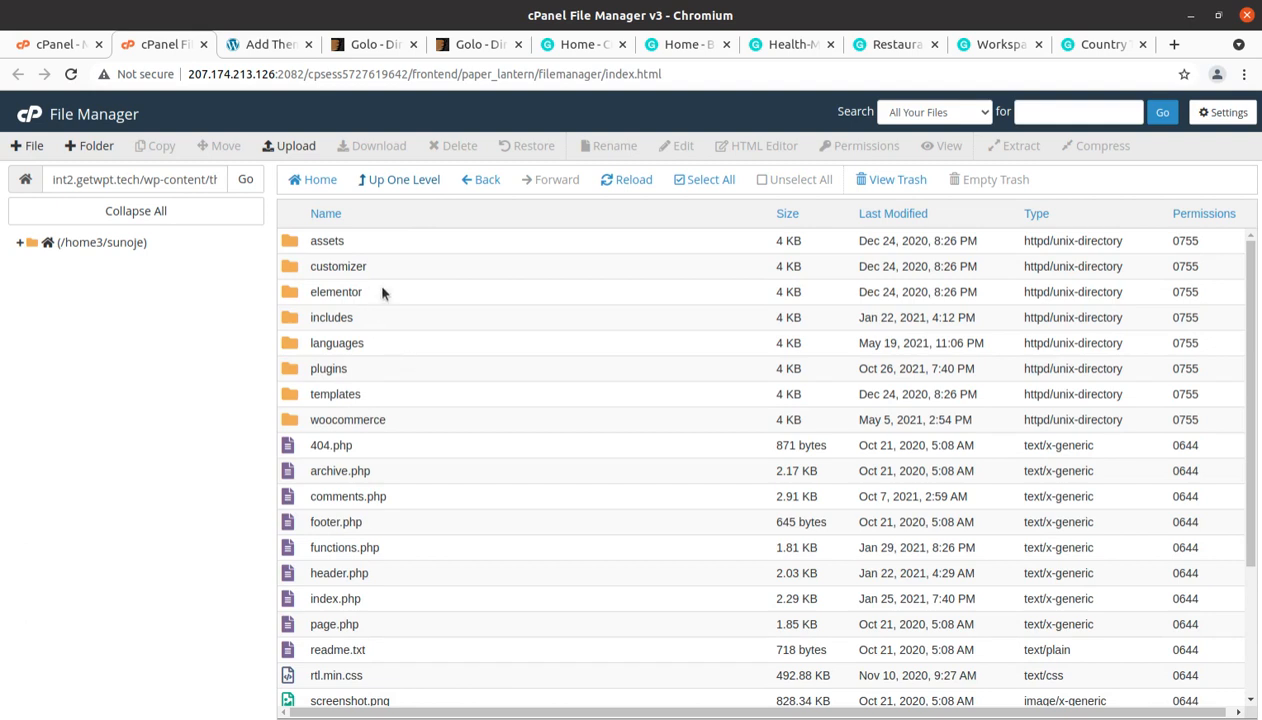
scroll(435, 520, "down", 3)
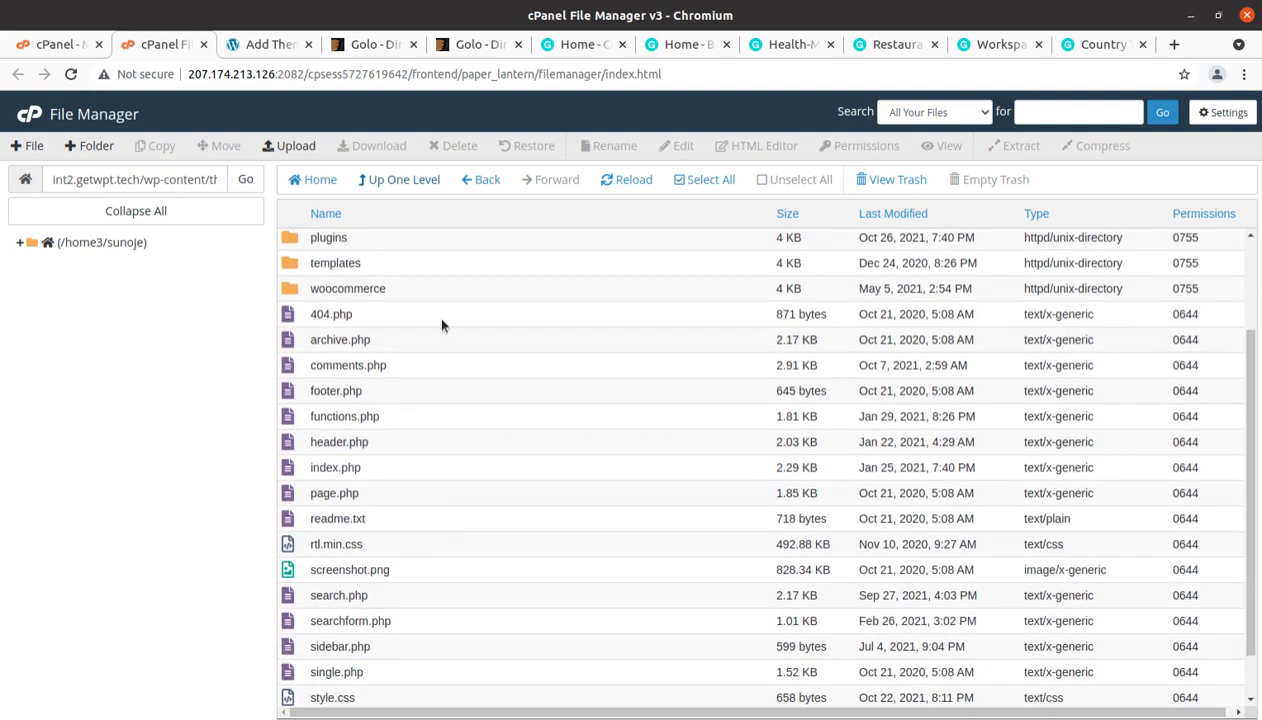
Permanently delete golo.zip from the themes directory, skipping the trash, and return to the WordPress Add Themes page.
left_click(398, 182)
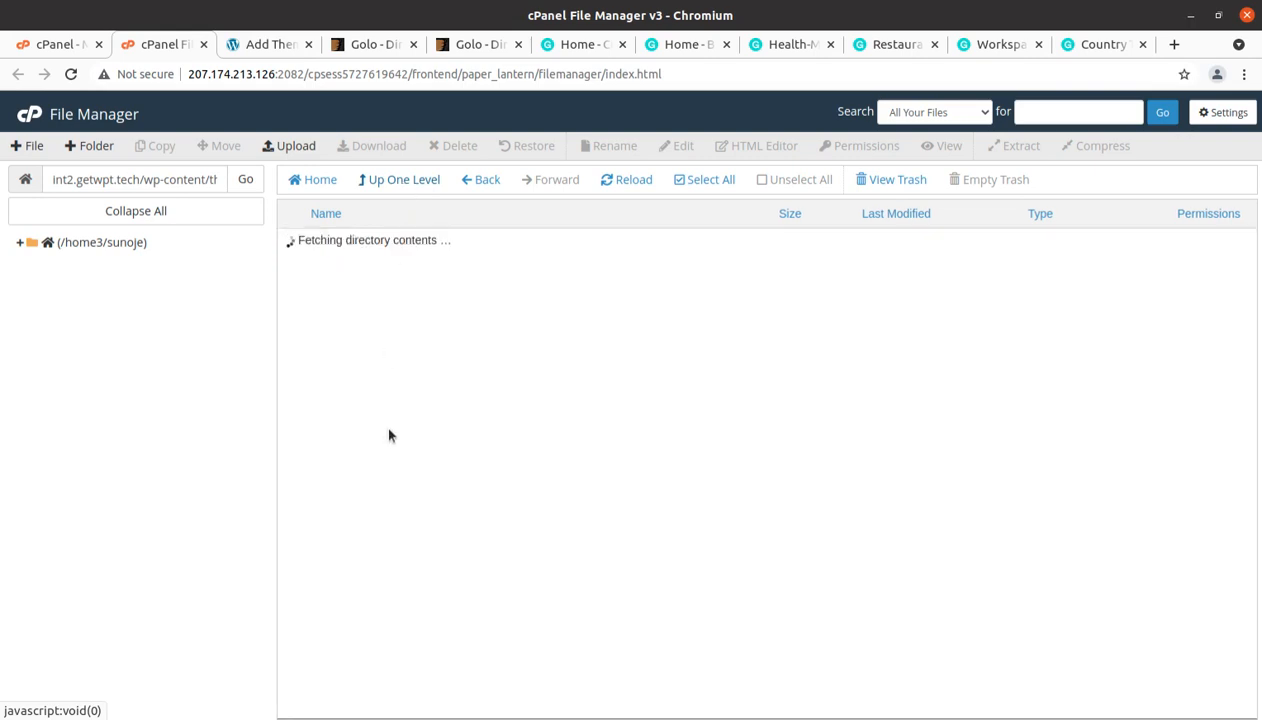
left_click(409, 301)
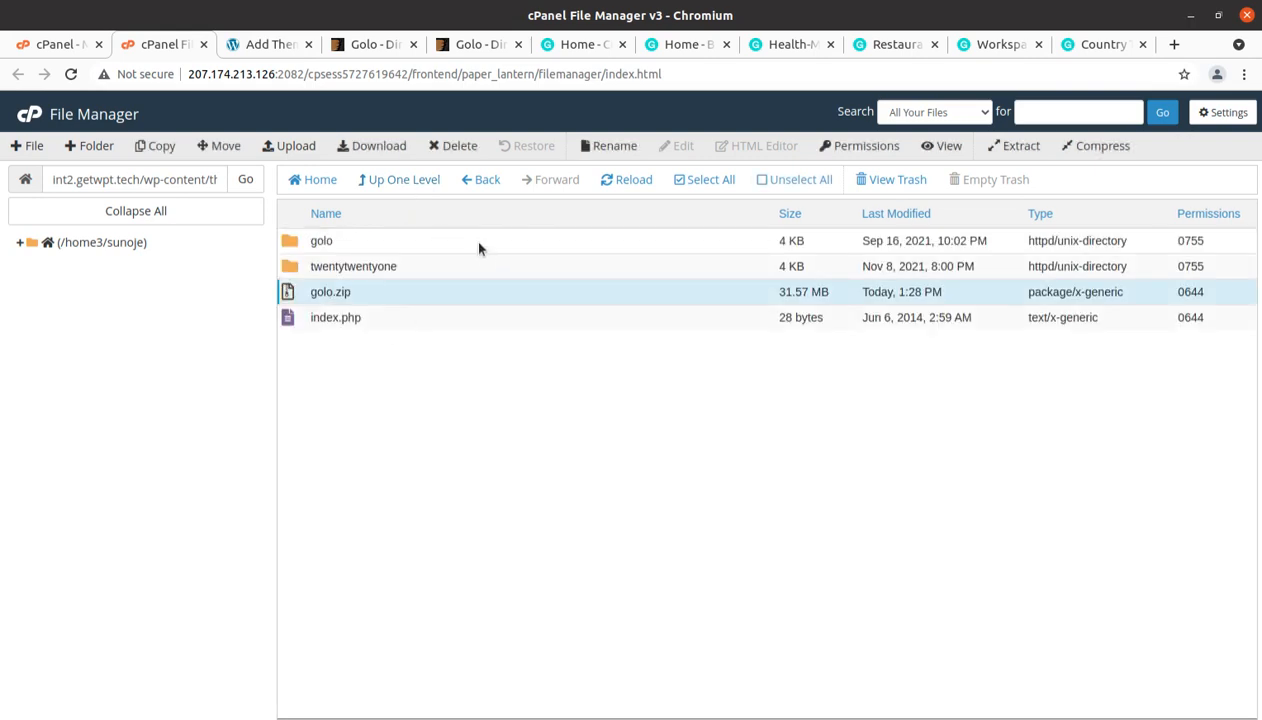
left_click(456, 149)
left_click(460, 412)
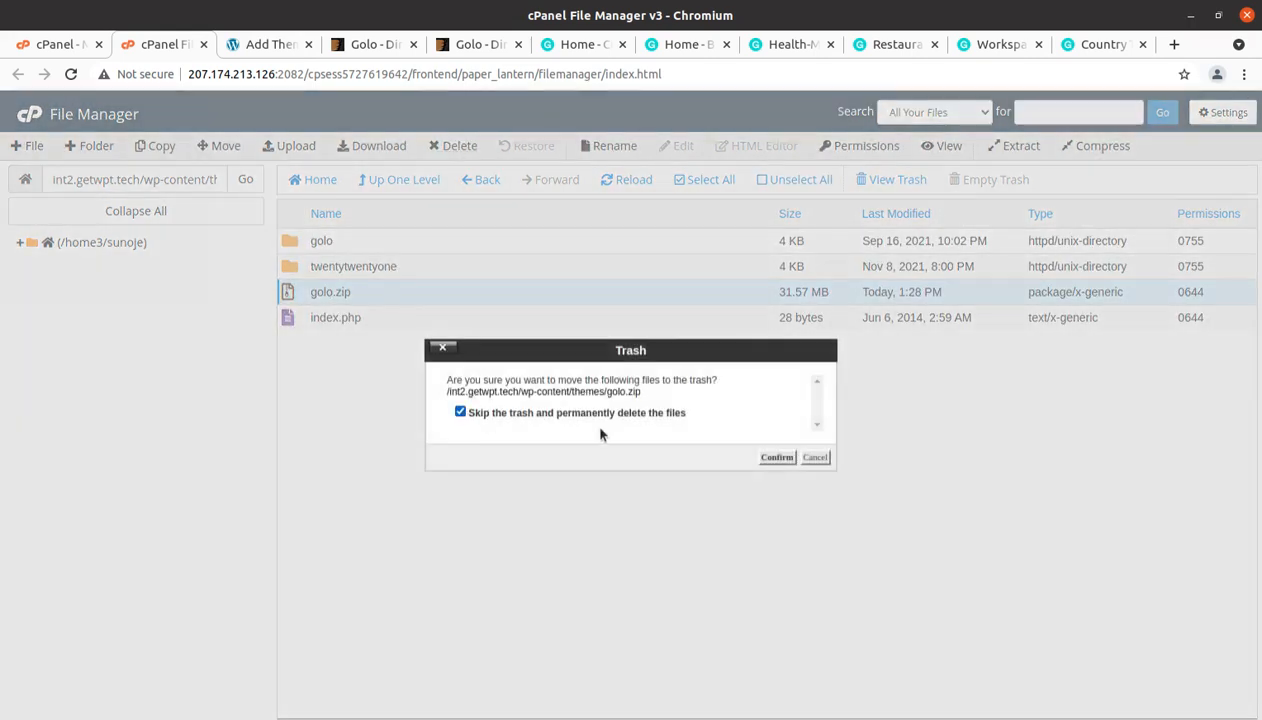
left_click(776, 457)
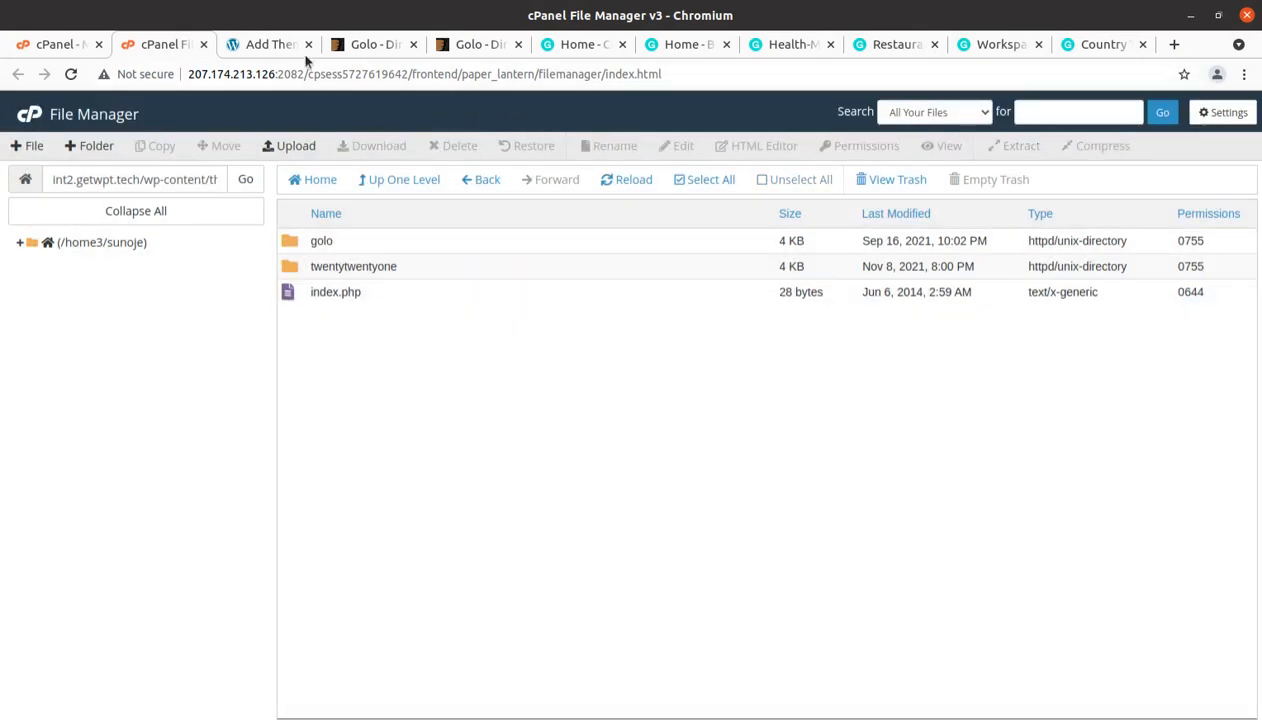
left_click(268, 45)
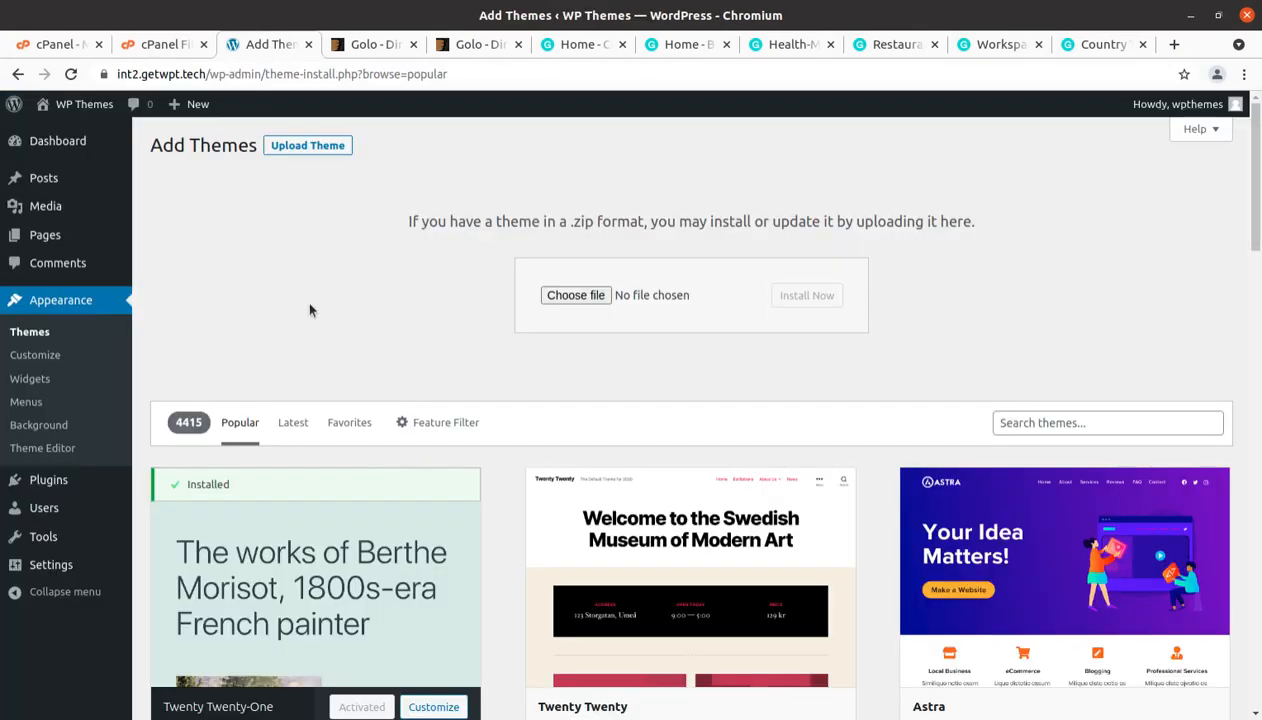
Review the Golo theme's details among the installed themes and activate it.
left_click(33, 336)
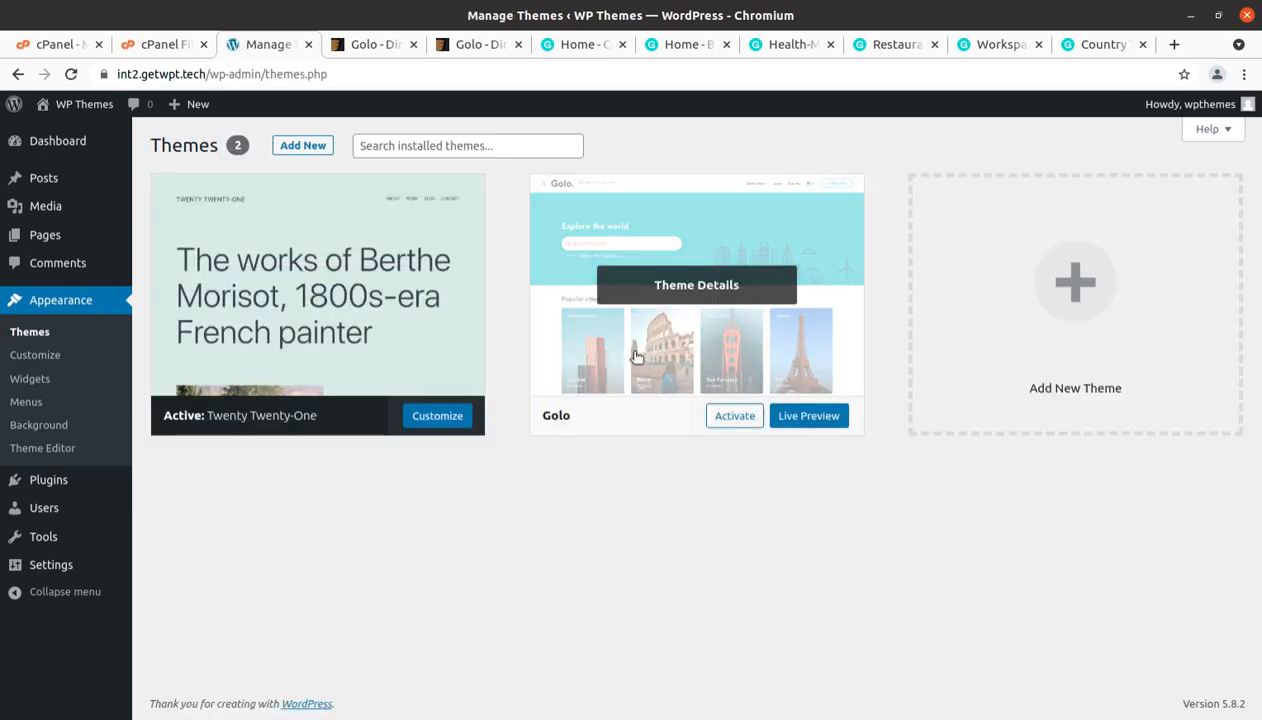
mouse_move(637, 391)
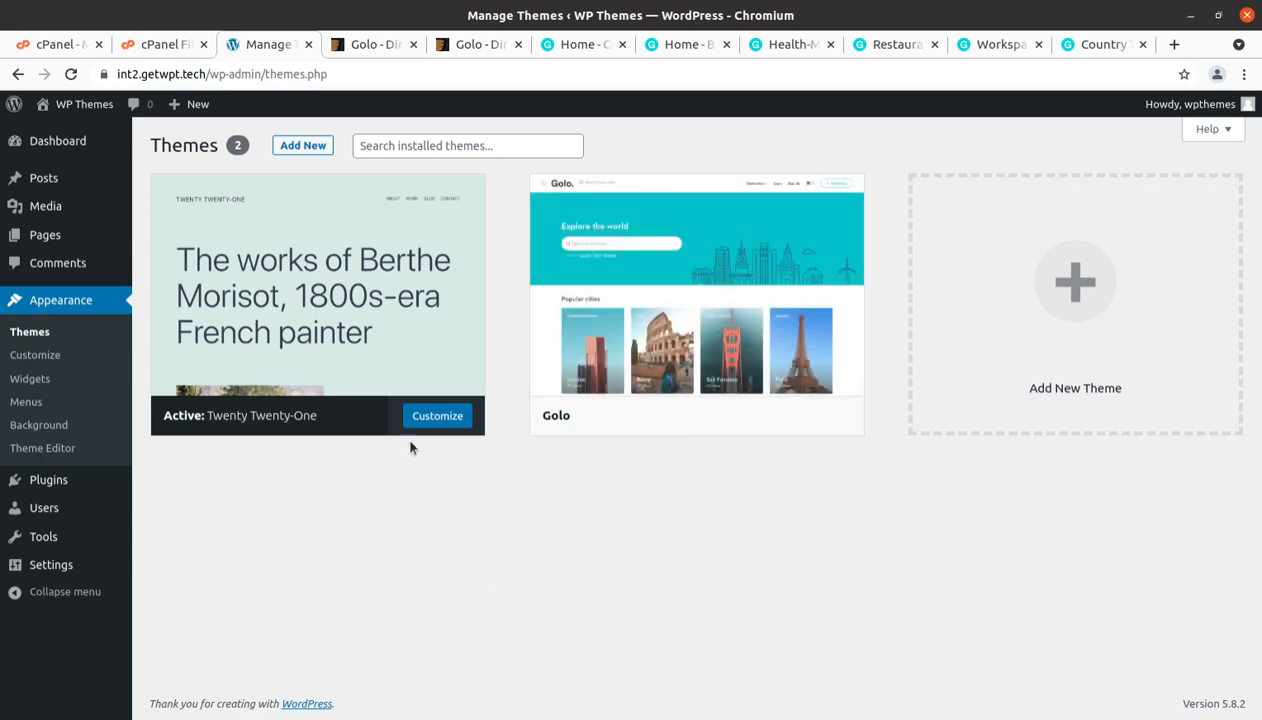
mouse_move(711, 301)
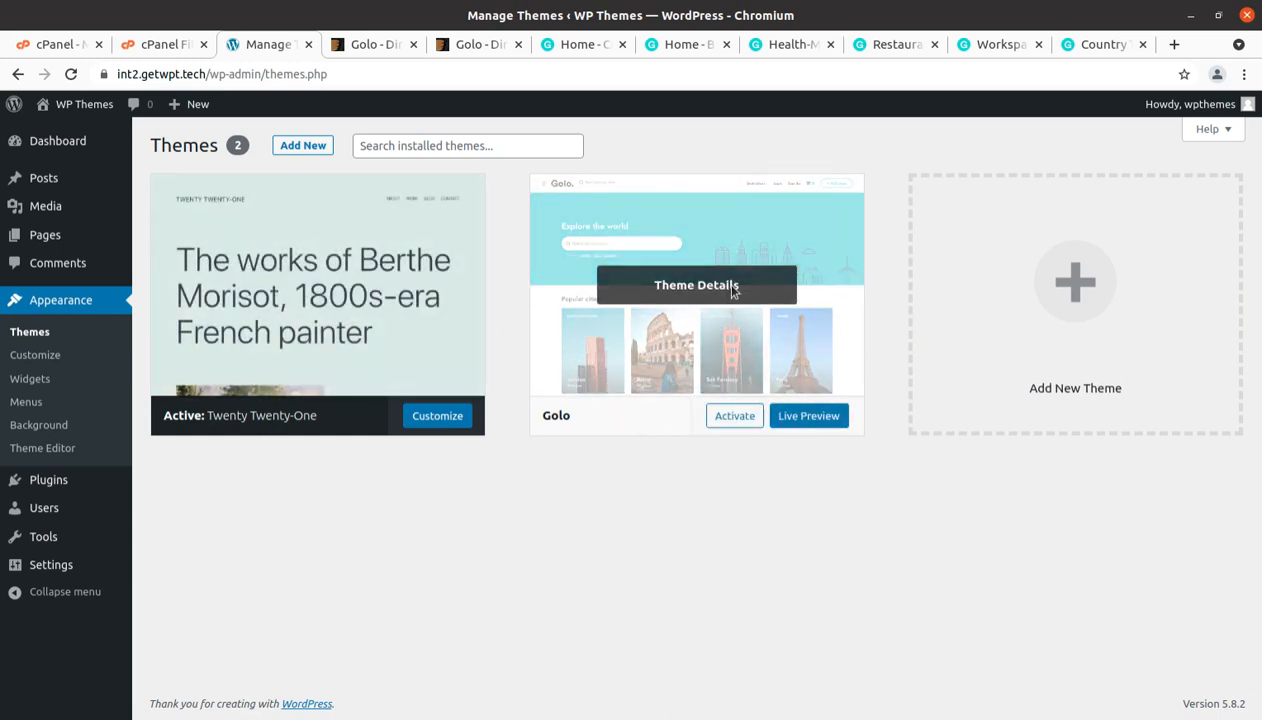
left_click(698, 286)
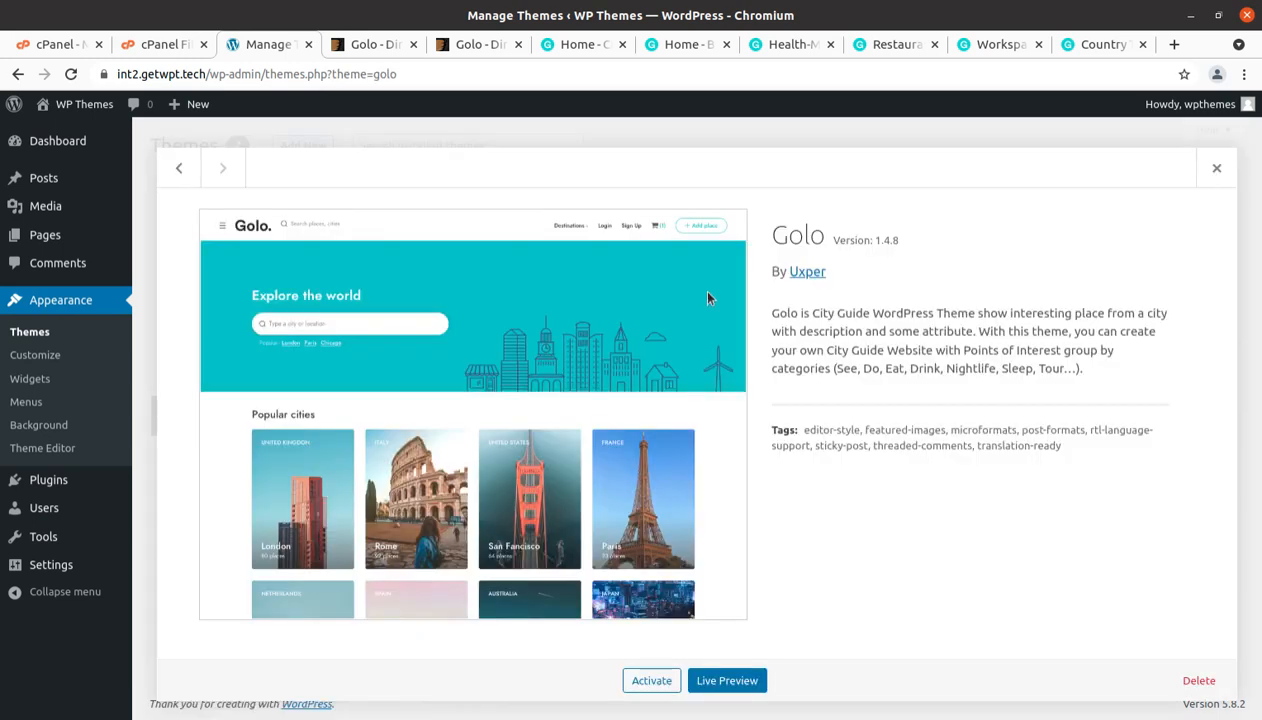
left_click_drag(770, 240, 851, 257)
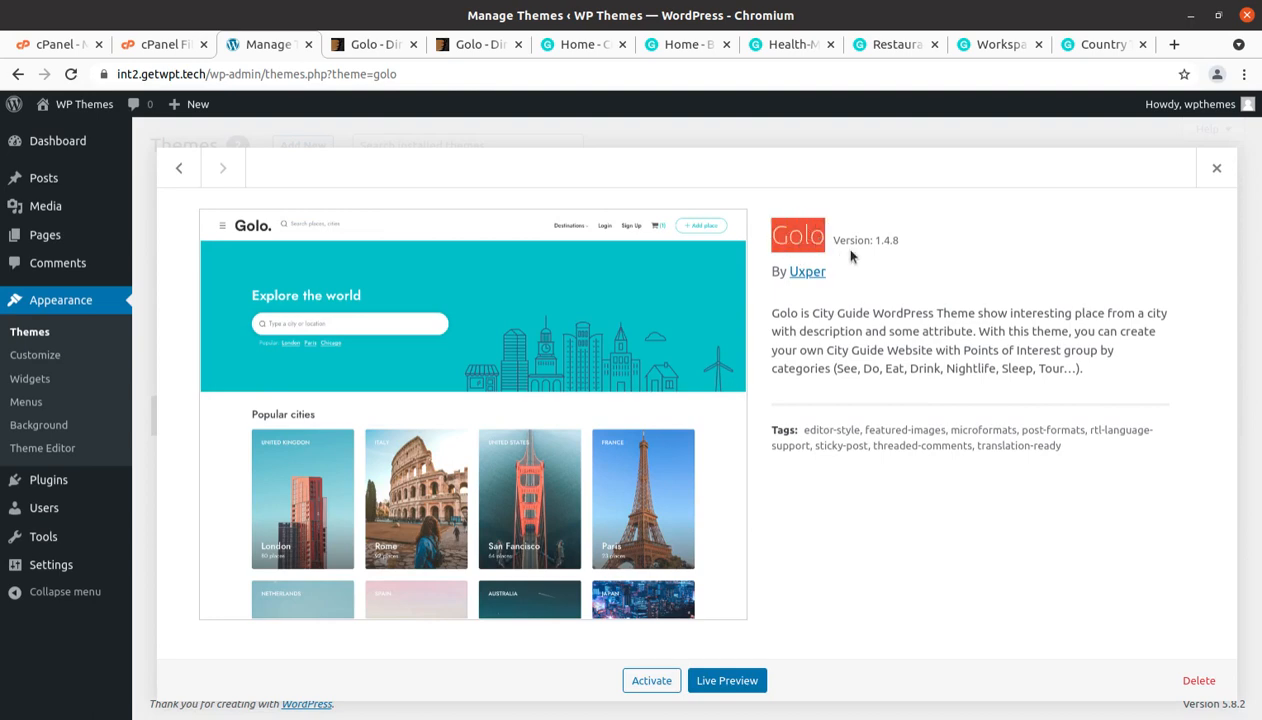
left_click(839, 290)
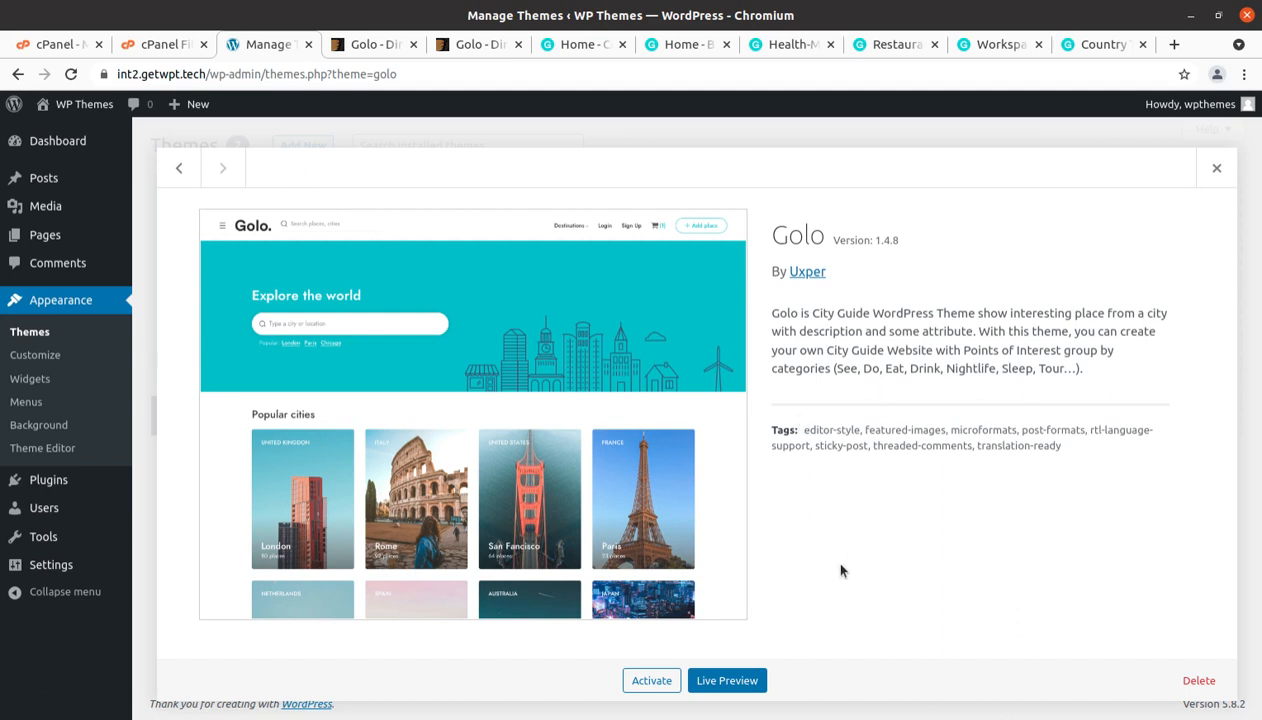
left_click(645, 687)
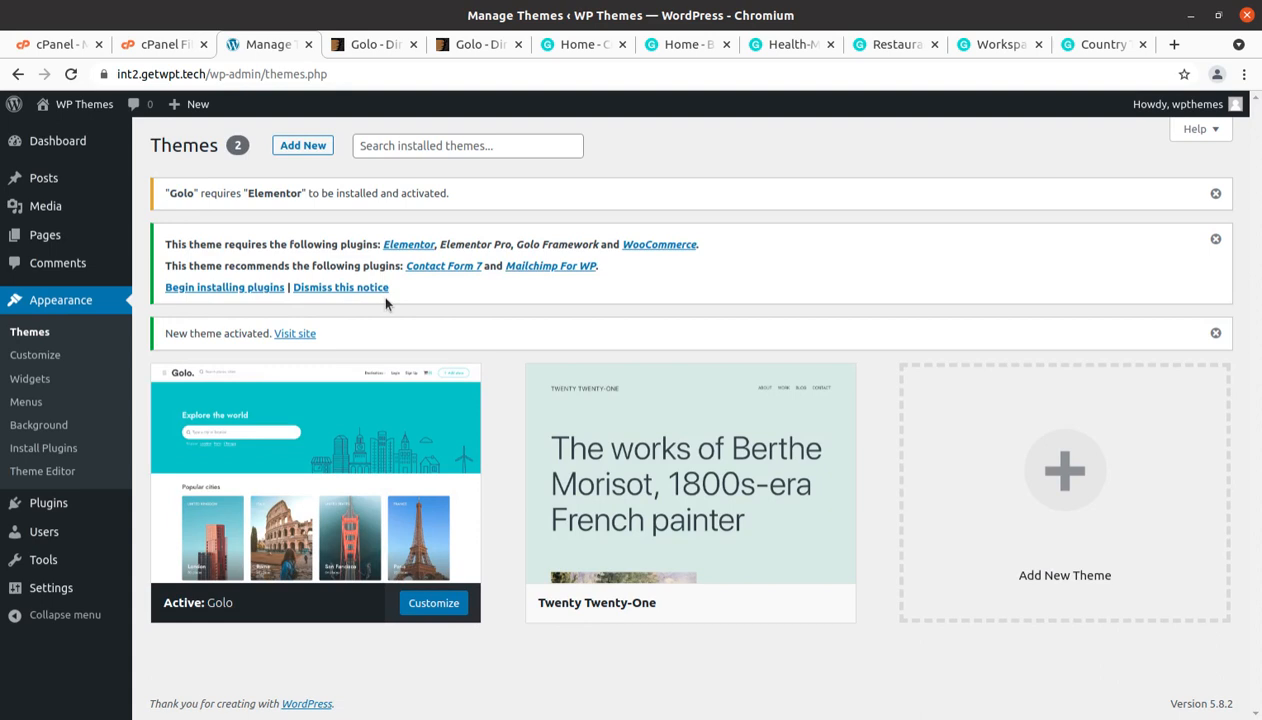
Begin installing the theme's plugins and review the required and recommended entries, from Elementor through Mailchimp For WP.
left_click(193, 289)
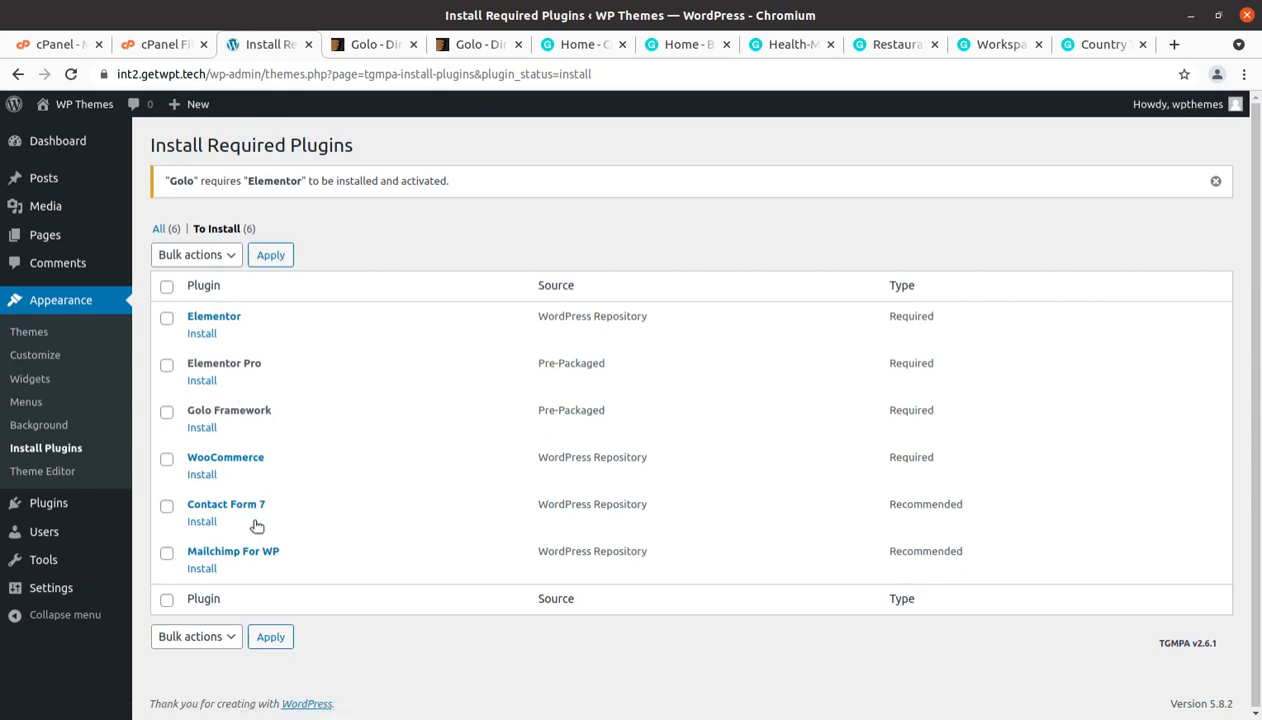
left_click_drag(268, 457, 184, 466)
left_click_drag(290, 425, 186, 411)
left_click(241, 430)
left_click_drag(282, 363, 184, 365)
left_click_drag(241, 314, 182, 318)
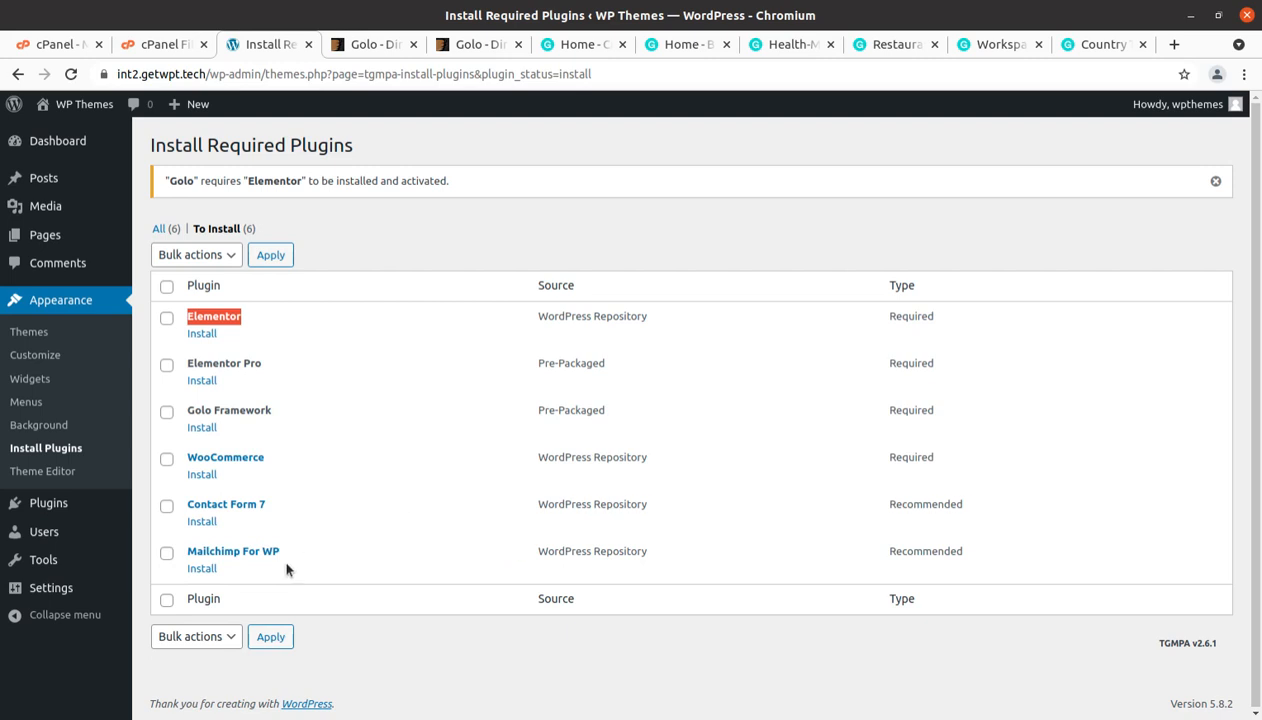
left_click_drag(281, 551, 186, 551)
left_click_drag(268, 504, 186, 504)
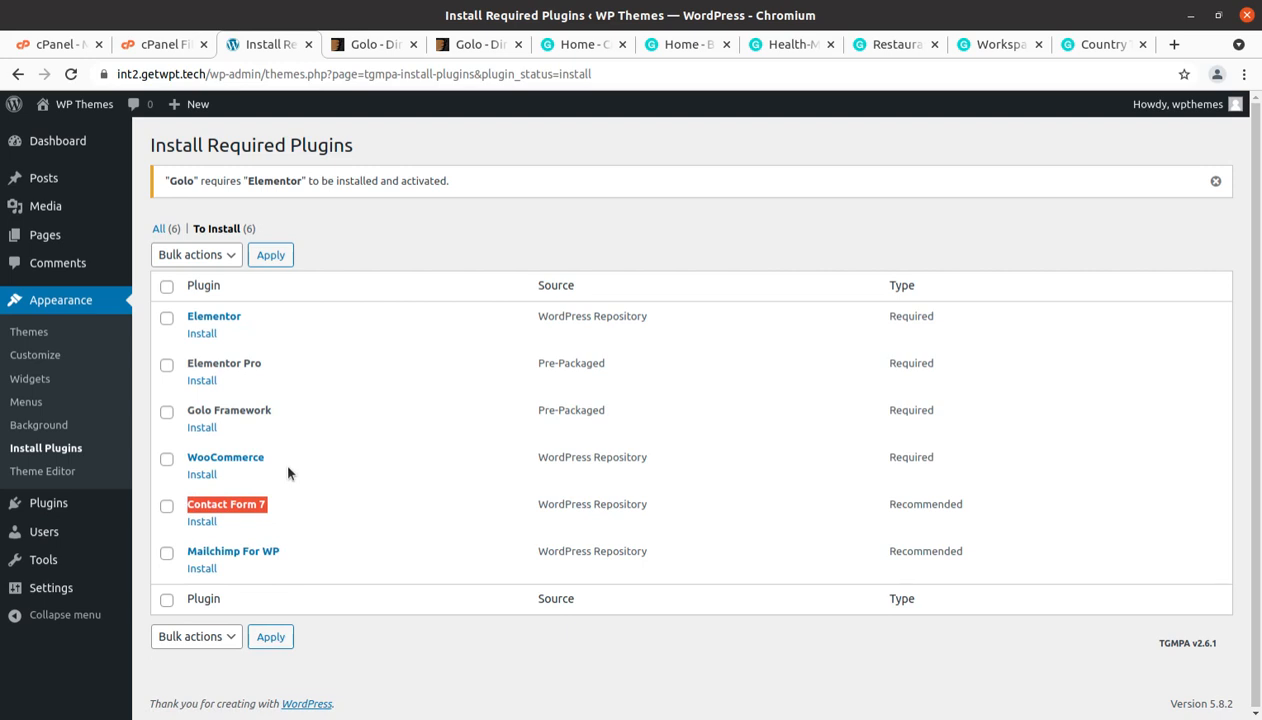
left_click(359, 243)
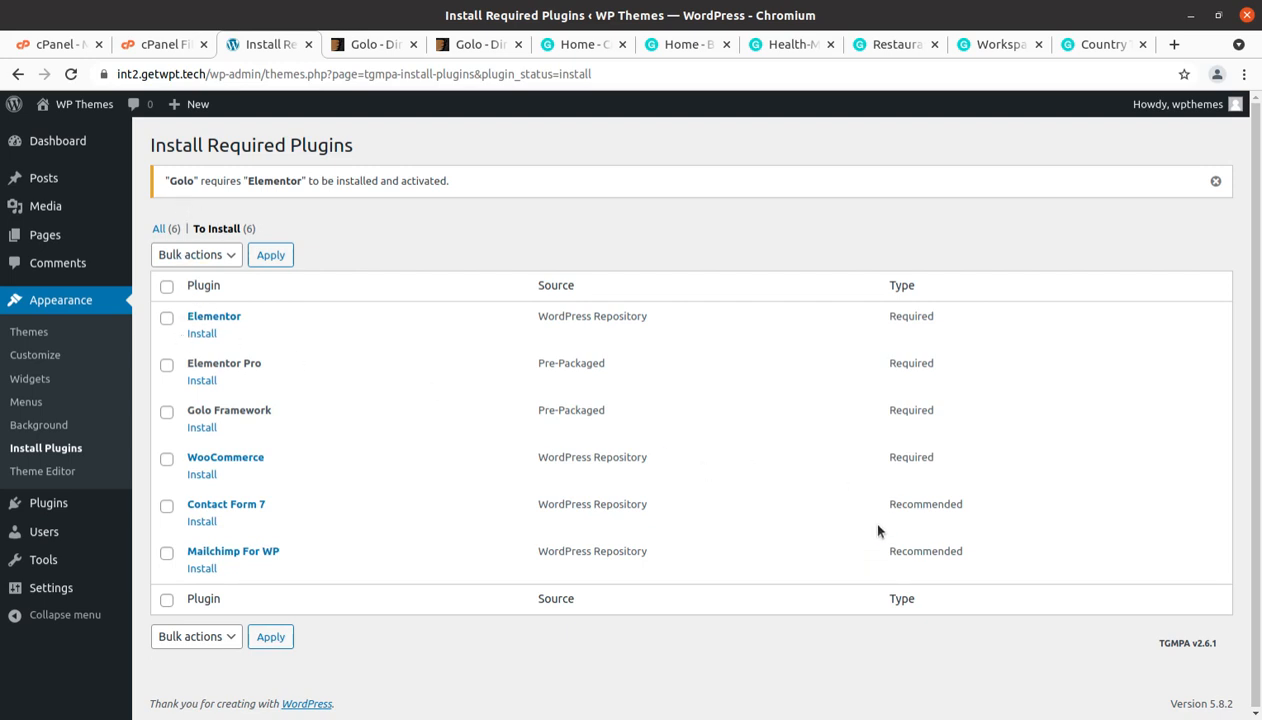
Bulk-install all the listed plugins, including Elementor, Golo Framework and WooCommerce, and check the installation results.
left_click(167, 286)
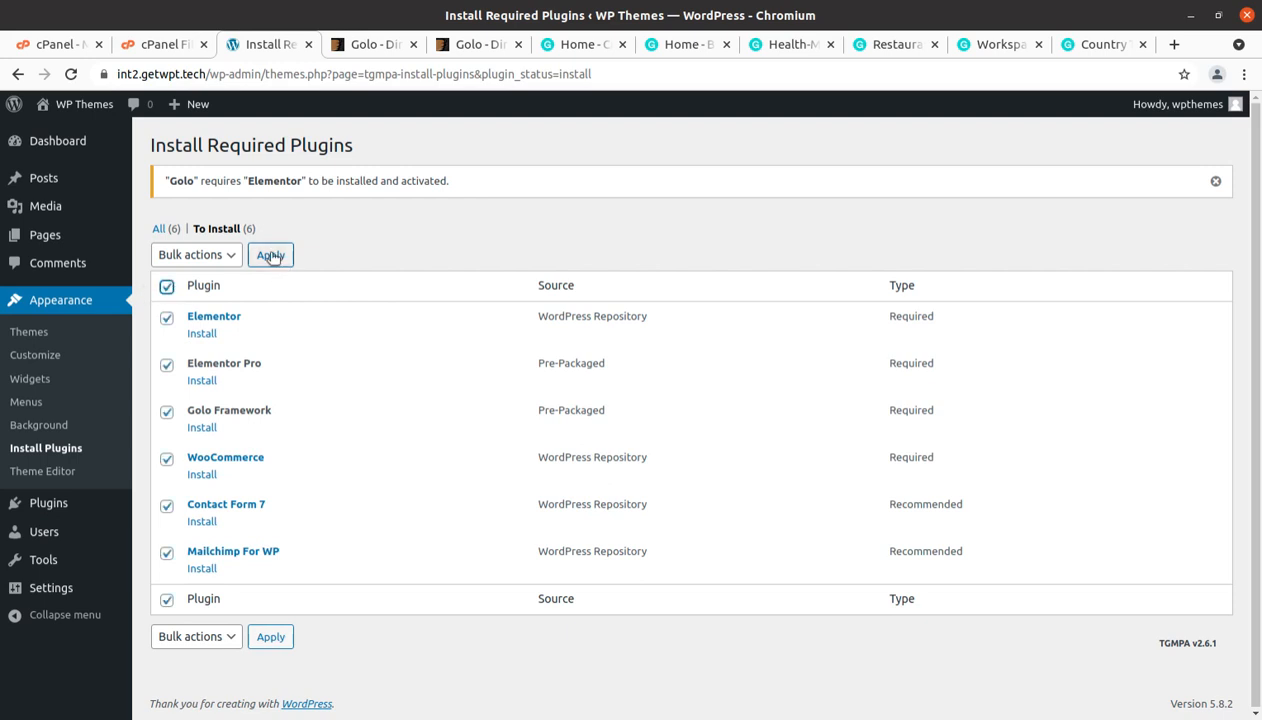
left_click(218, 256)
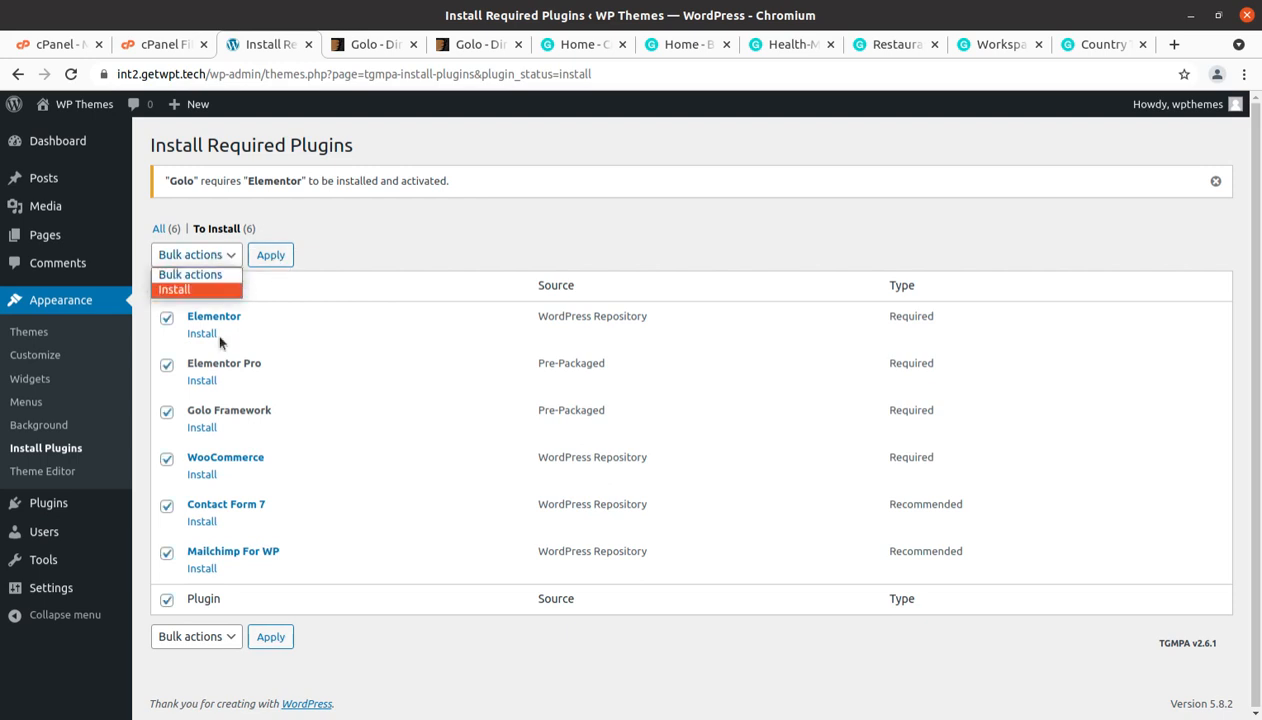
left_click(192, 289)
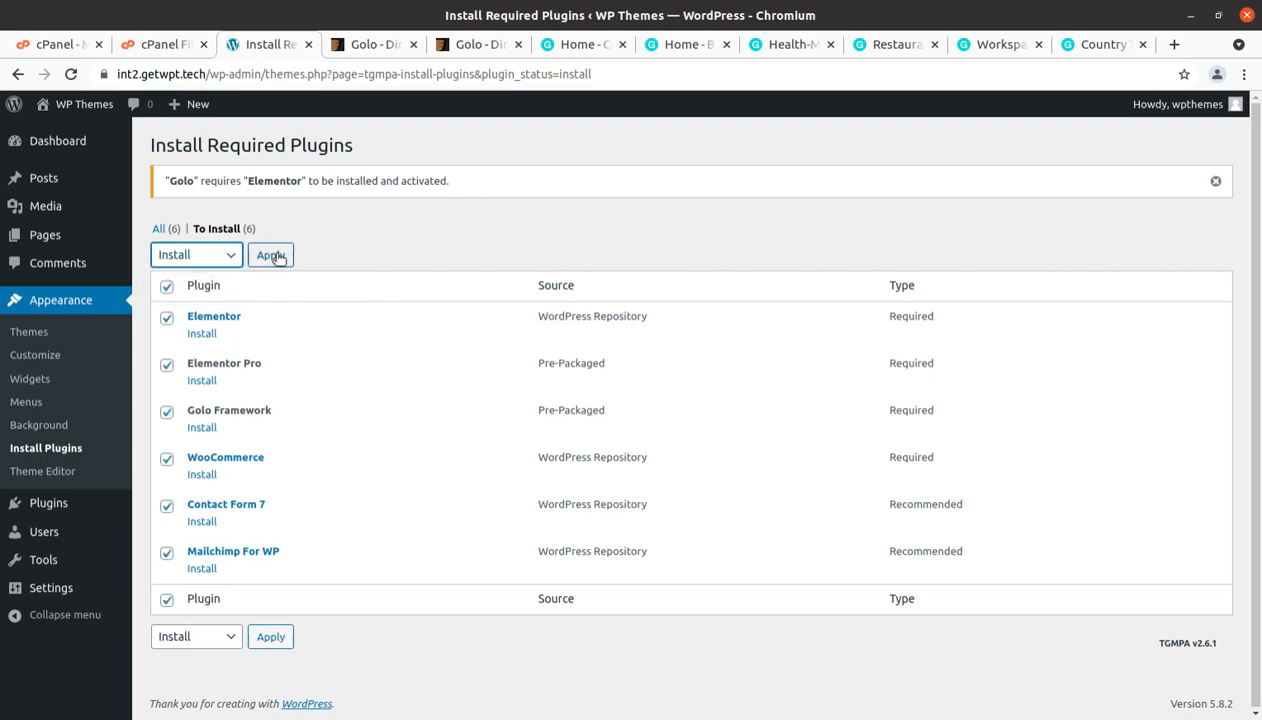
left_click(268, 256)
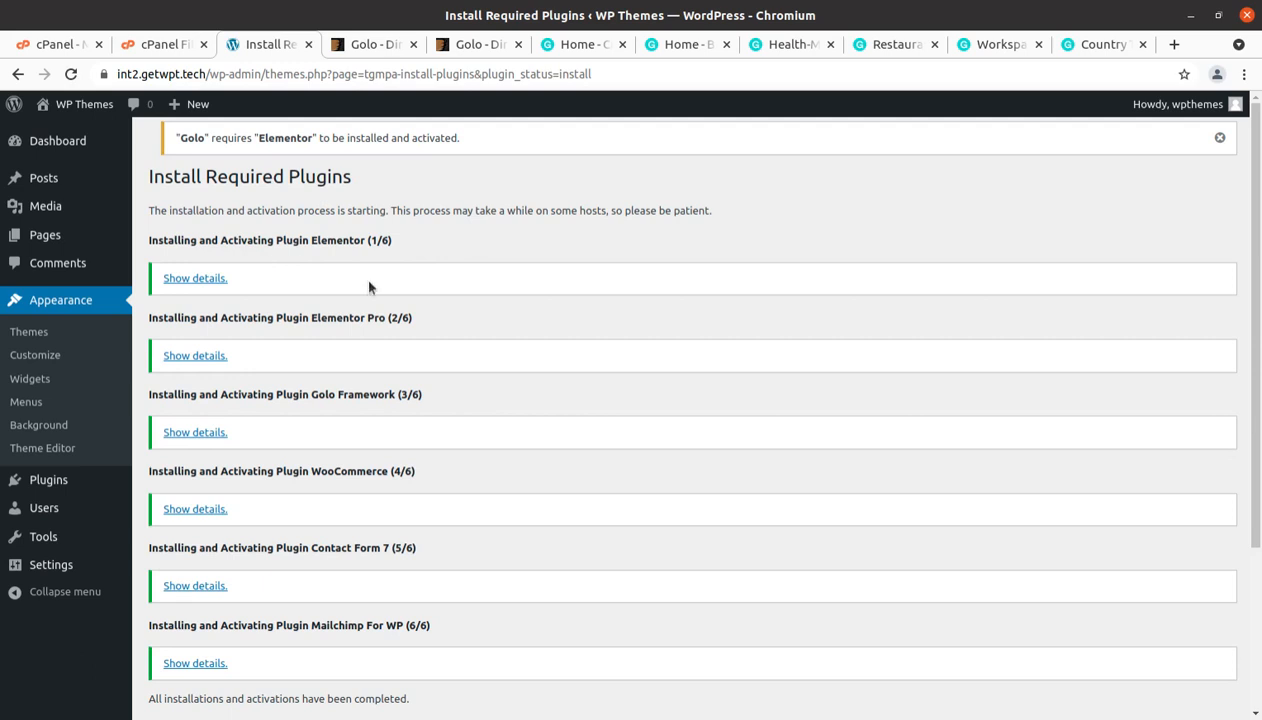
scroll(397, 303, "down", 3)
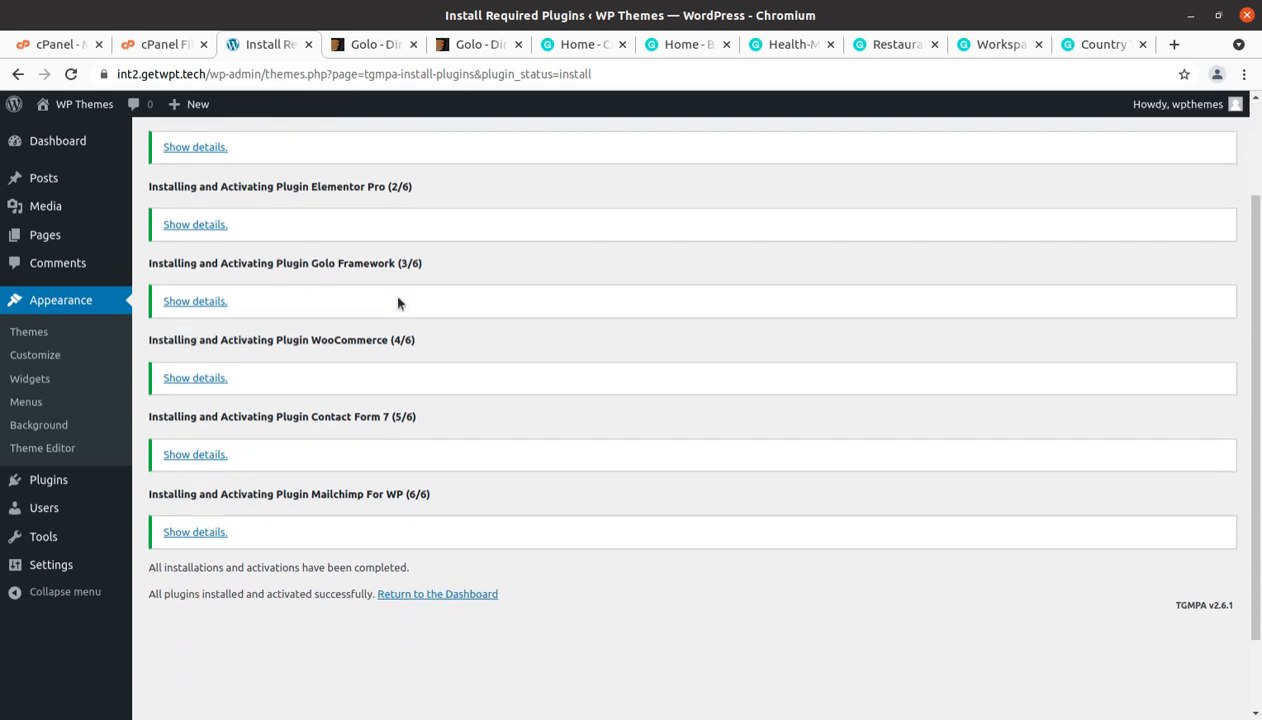
left_click_drag(146, 570, 413, 570)
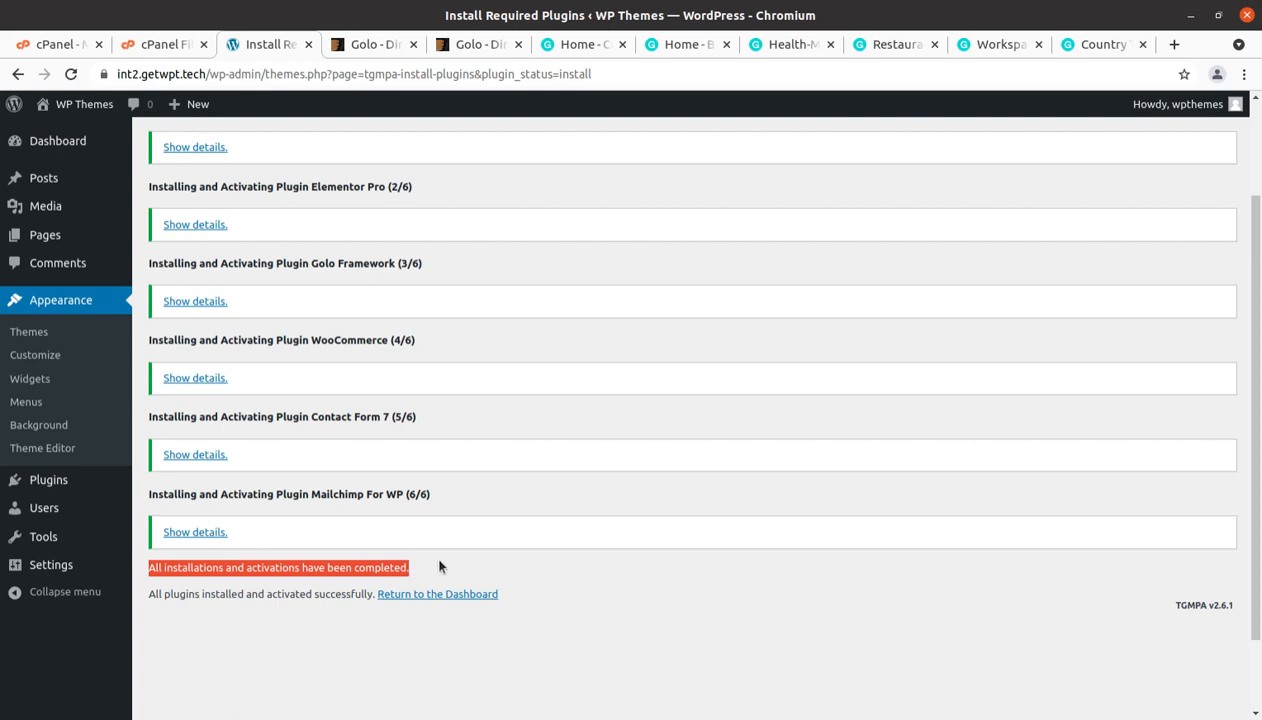
scroll(439, 566, "up", 3)
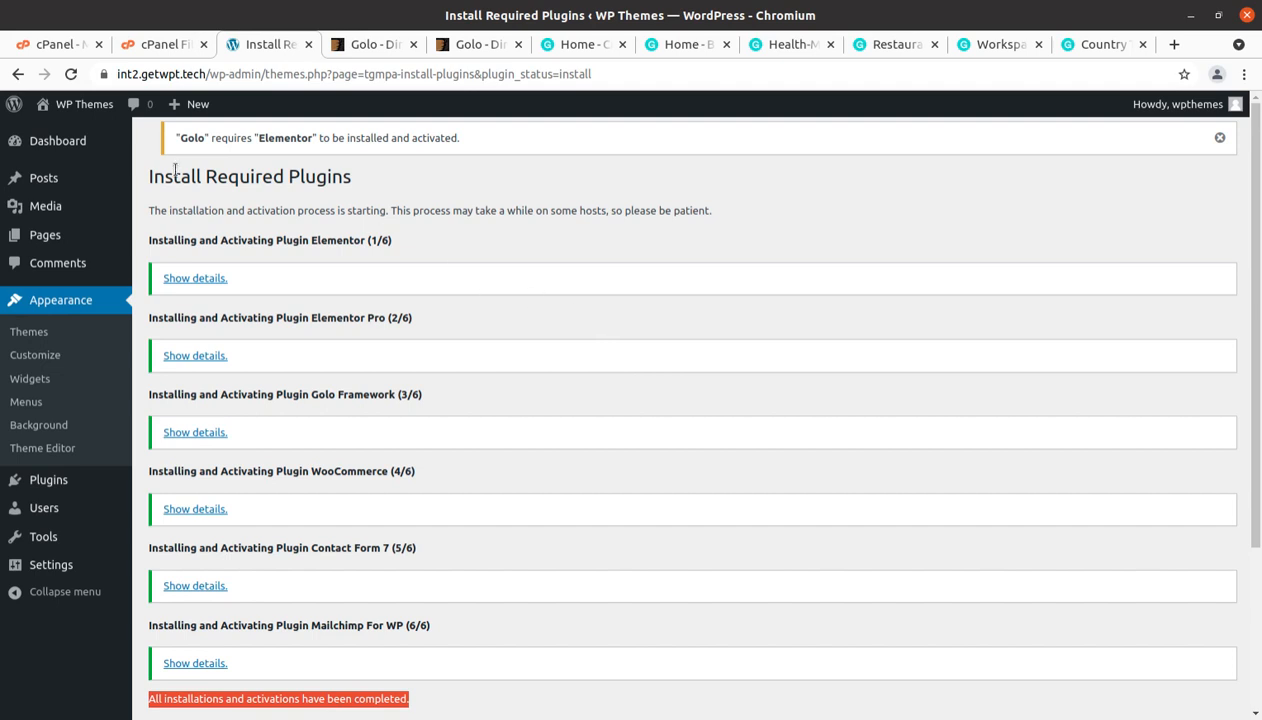
Open the site's front end in a separate tab and look through its Golo-styled blog page.
mouse_move(66, 146)
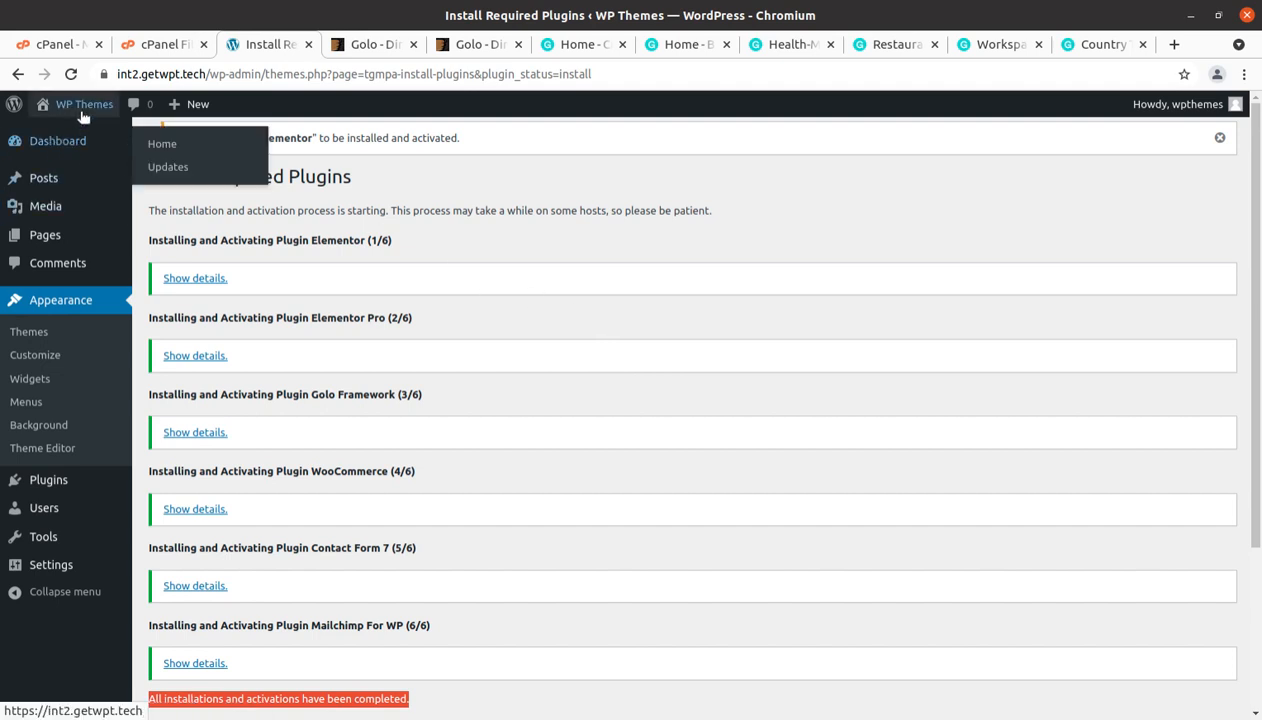
middle_click(57, 134)
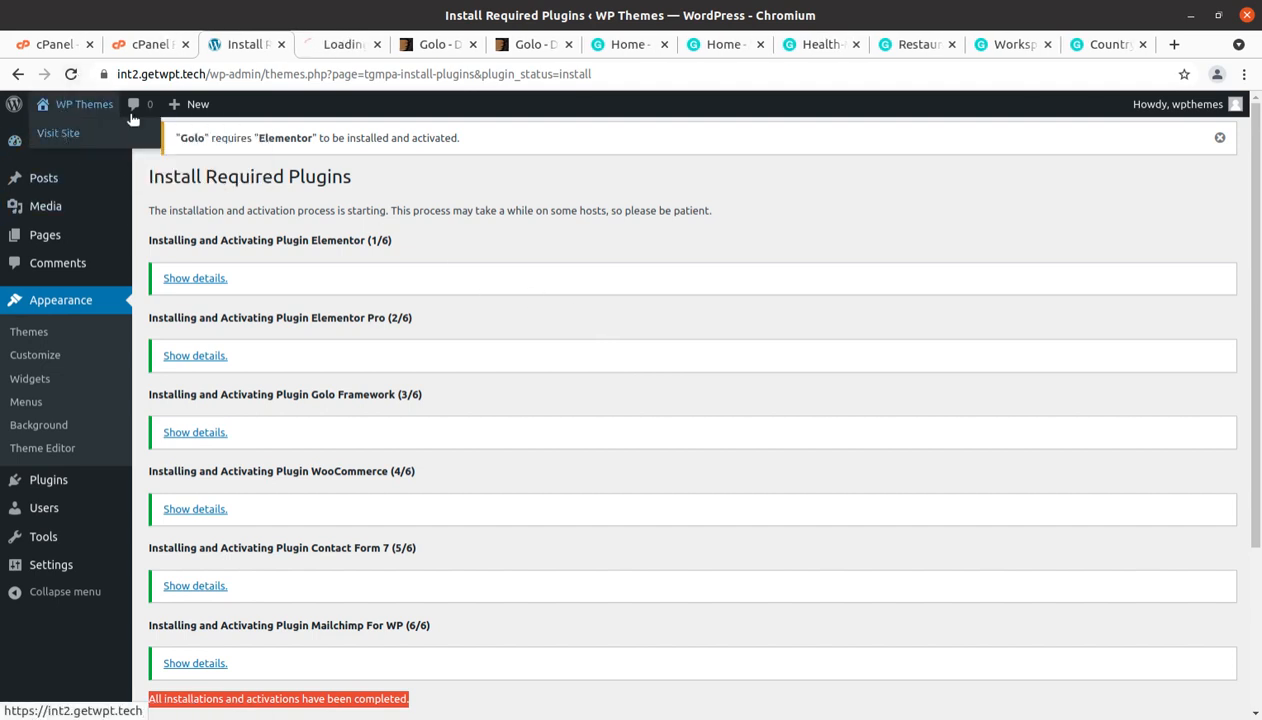
left_click(328, 46)
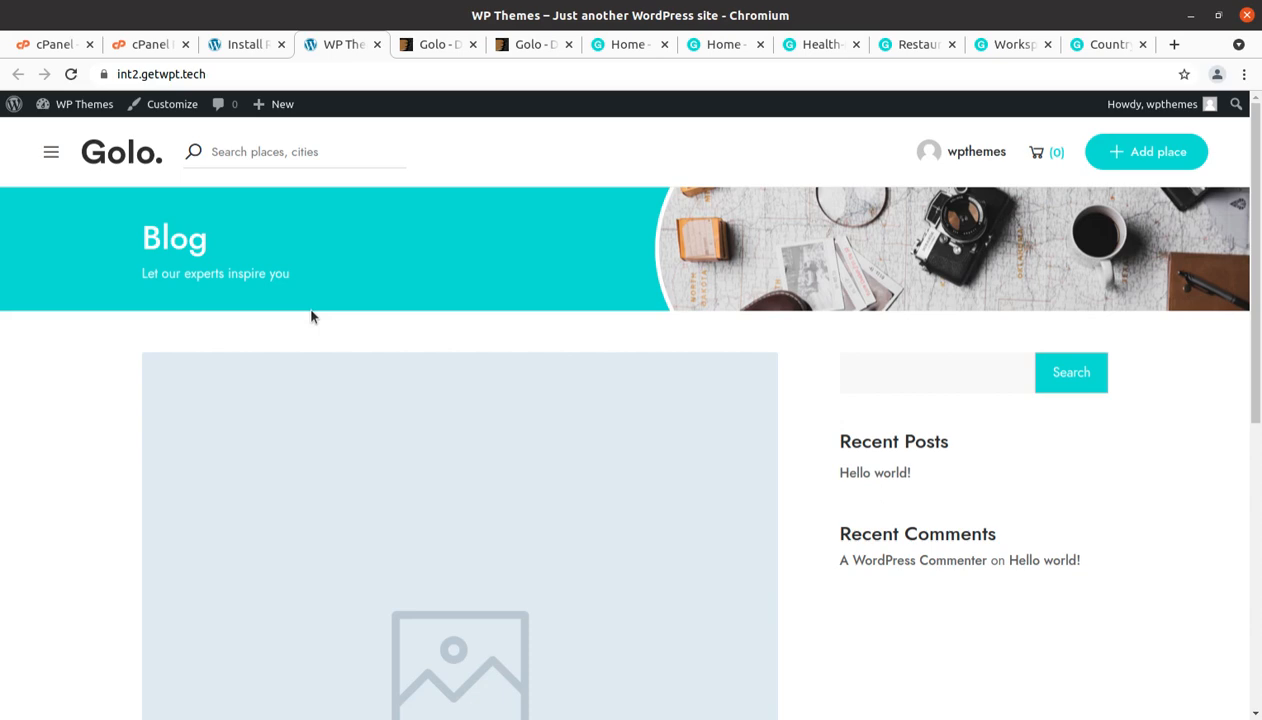
scroll(552, 382, "down", 4)
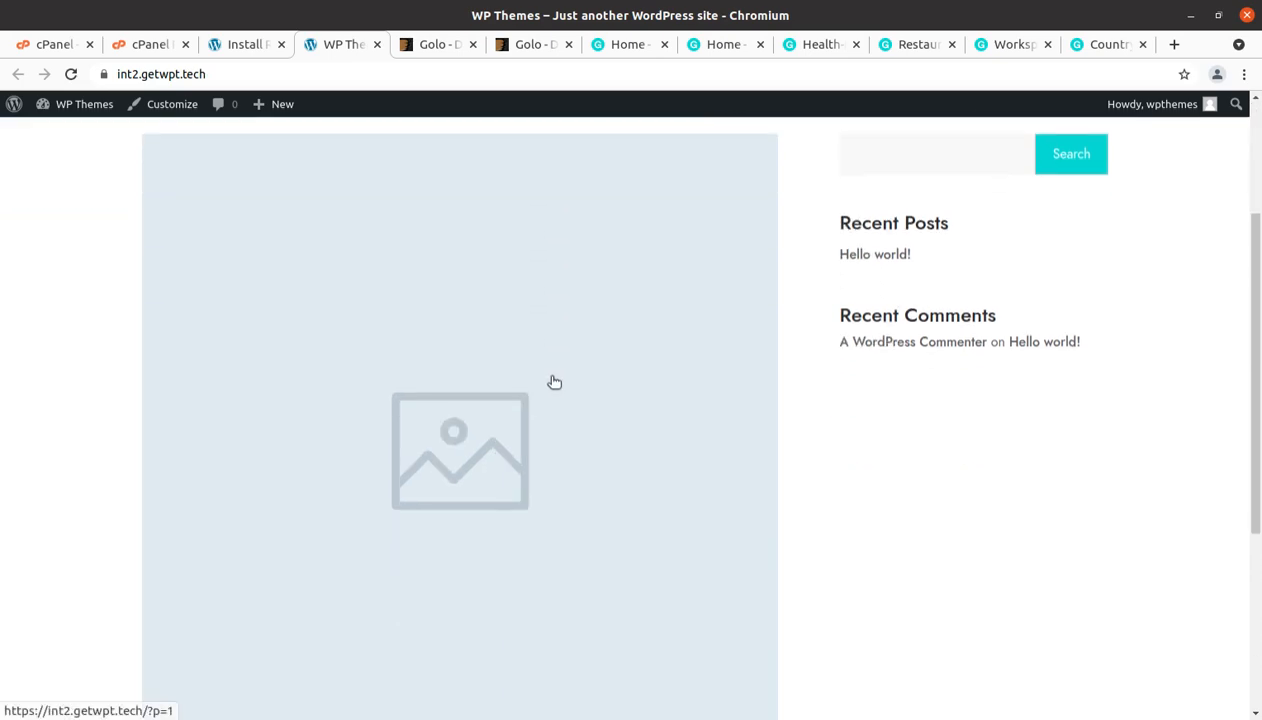
scroll(554, 382, "down", 1)
scroll(554, 382, "up", 6)
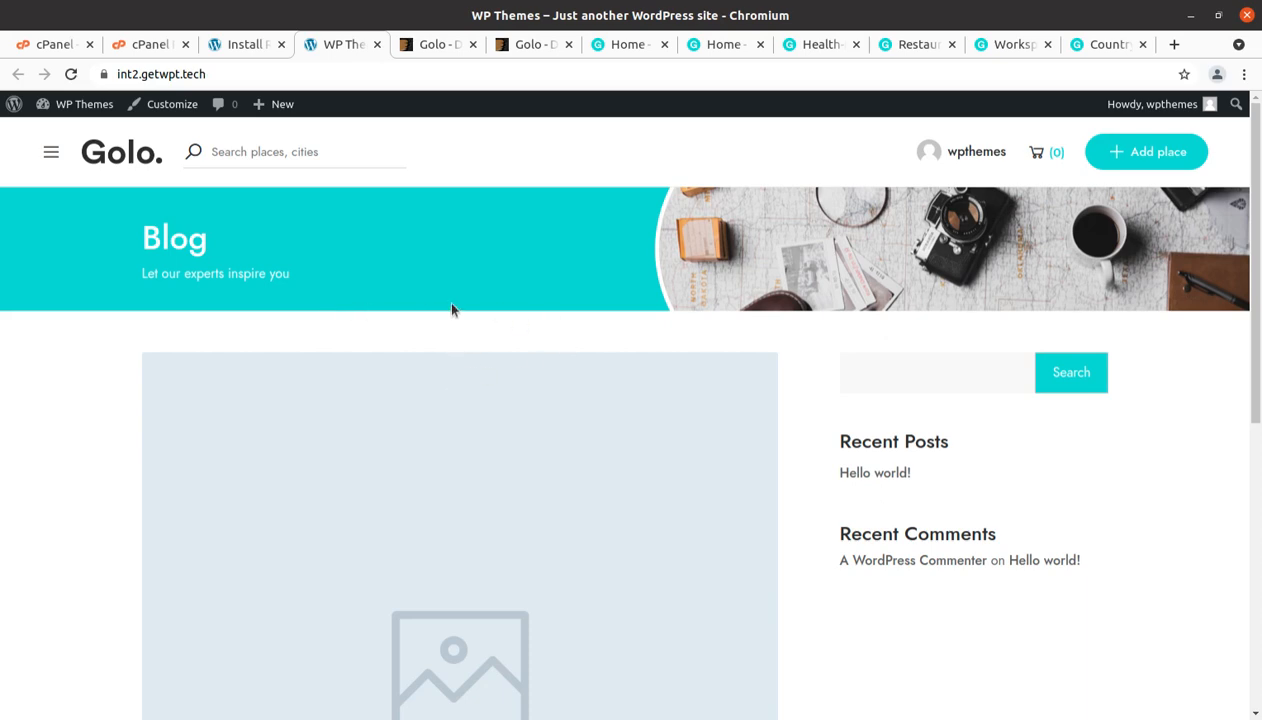
Look over the Golo Business Listing, Health-Medical, Restaurant, Workspace and Country Guide demos, going back to the start of their pages.
left_click(714, 50)
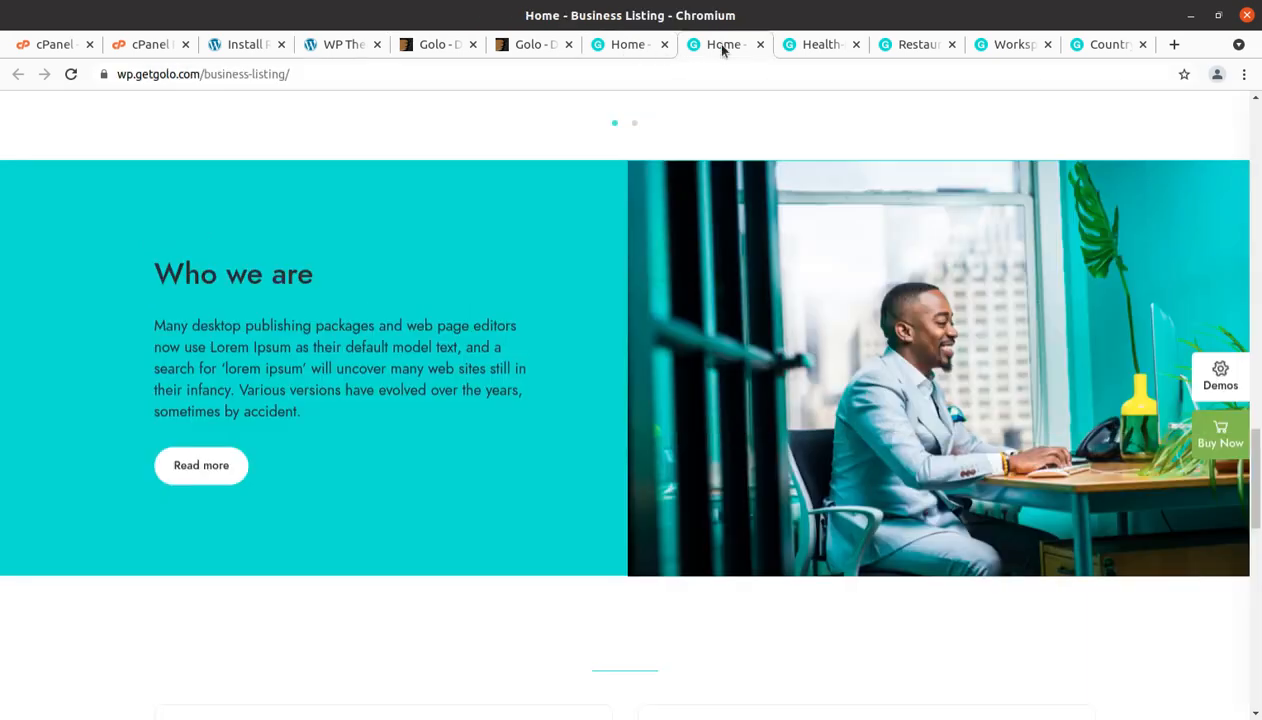
scroll(600, 395, "up", 20)
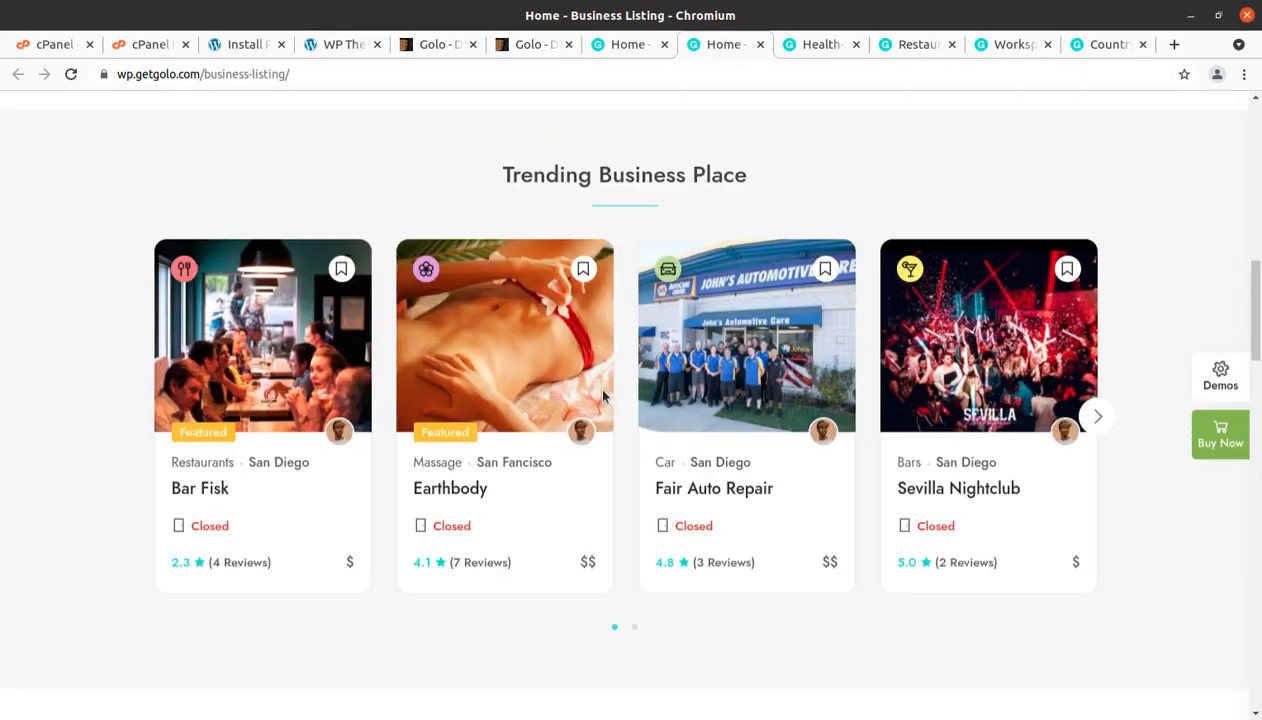
scroll(602, 397, "up", 8)
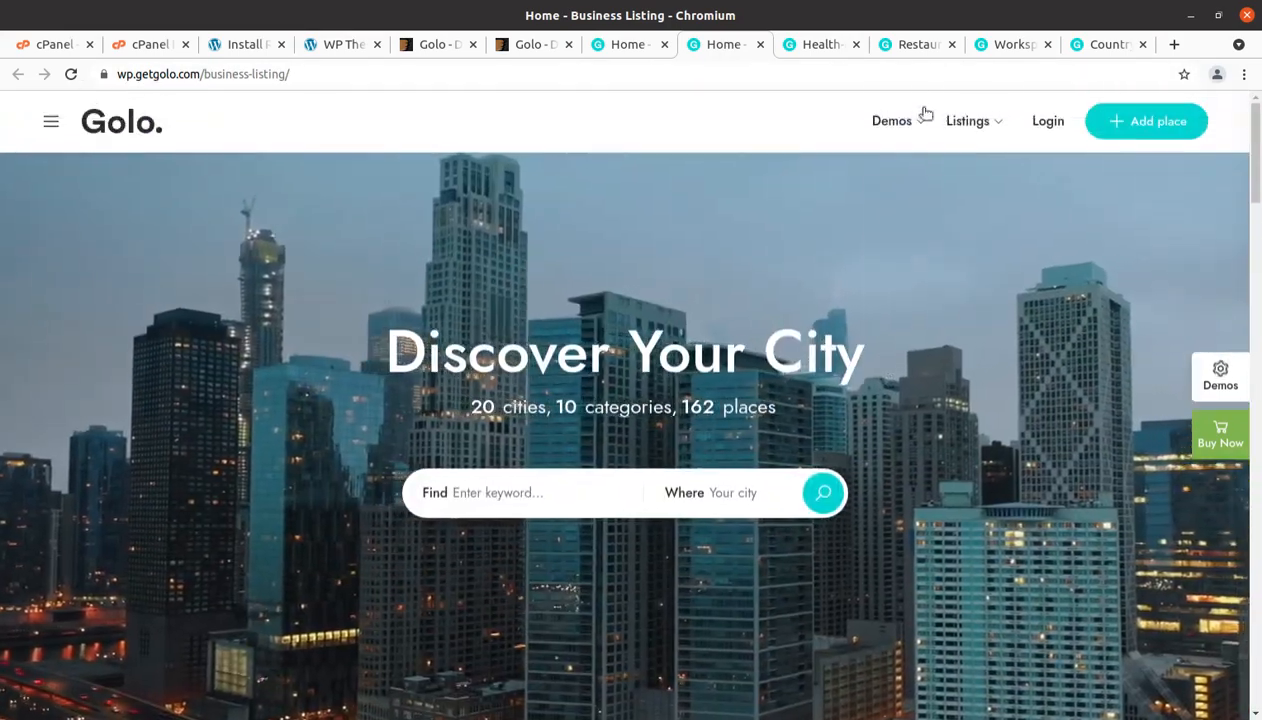
left_click(810, 46)
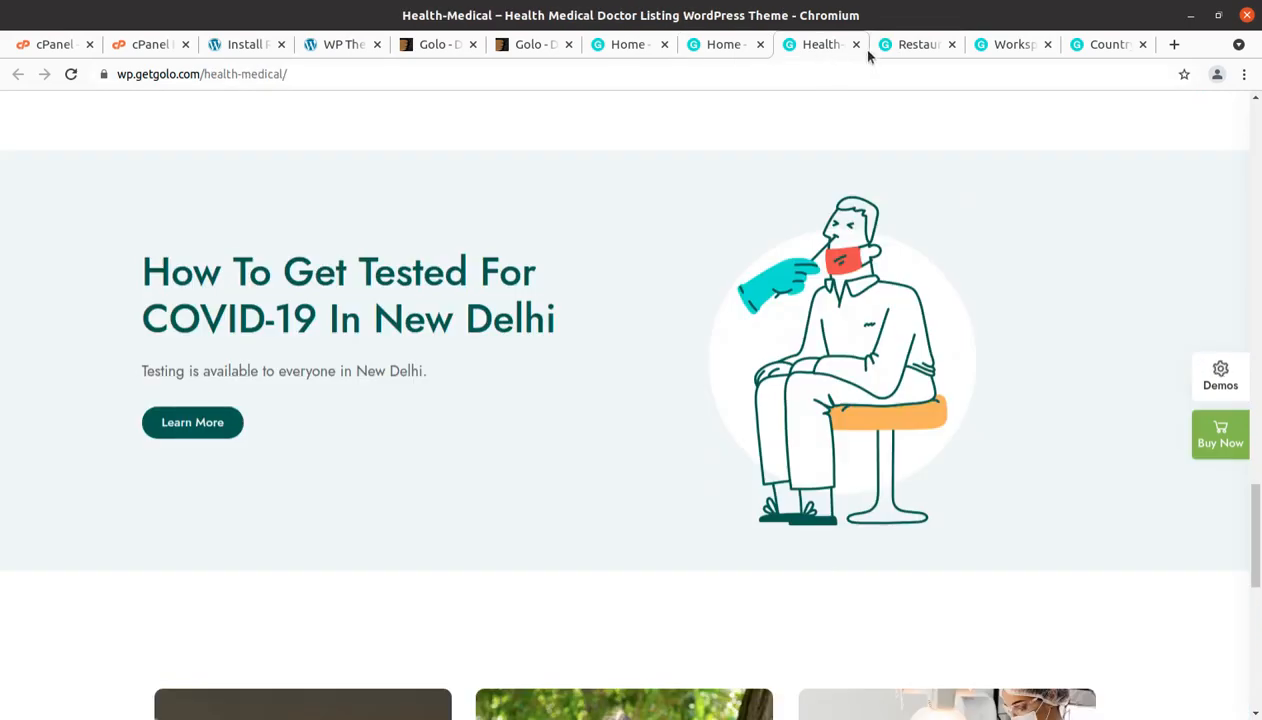
scroll(1230, 328, "up", 5)
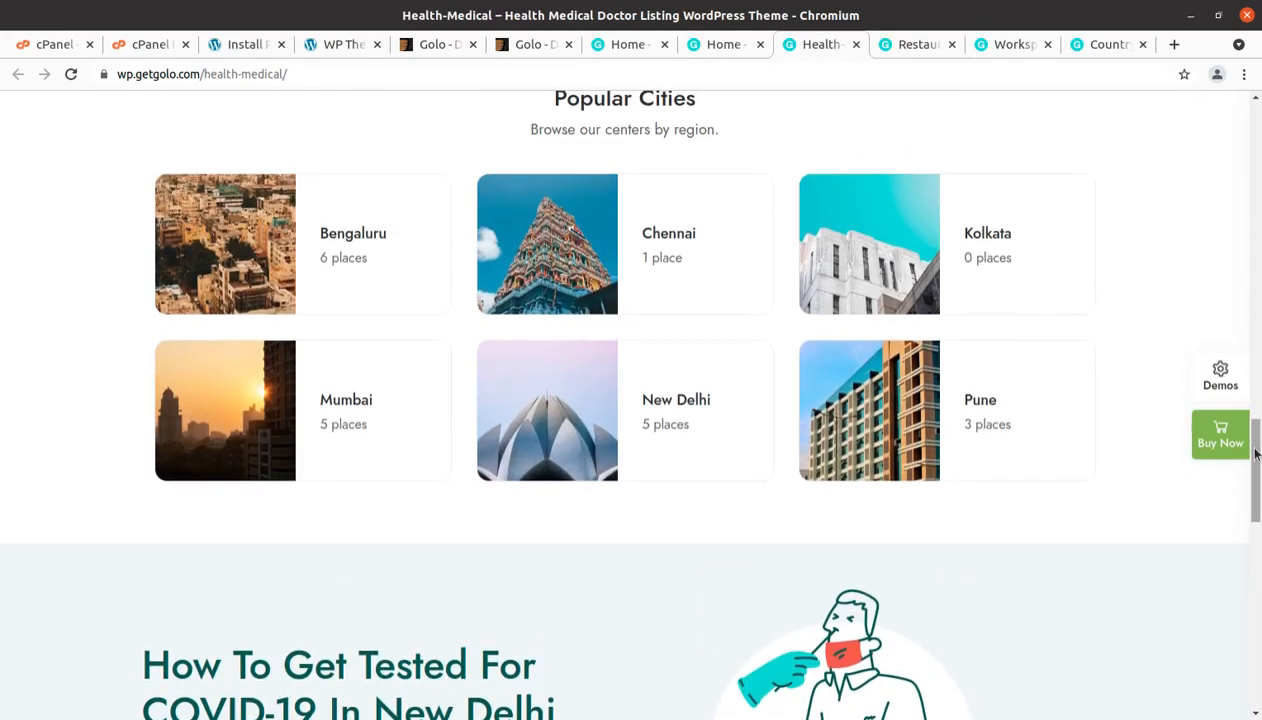
left_click_drag(1256, 454, 1257, 48)
left_click(908, 48)
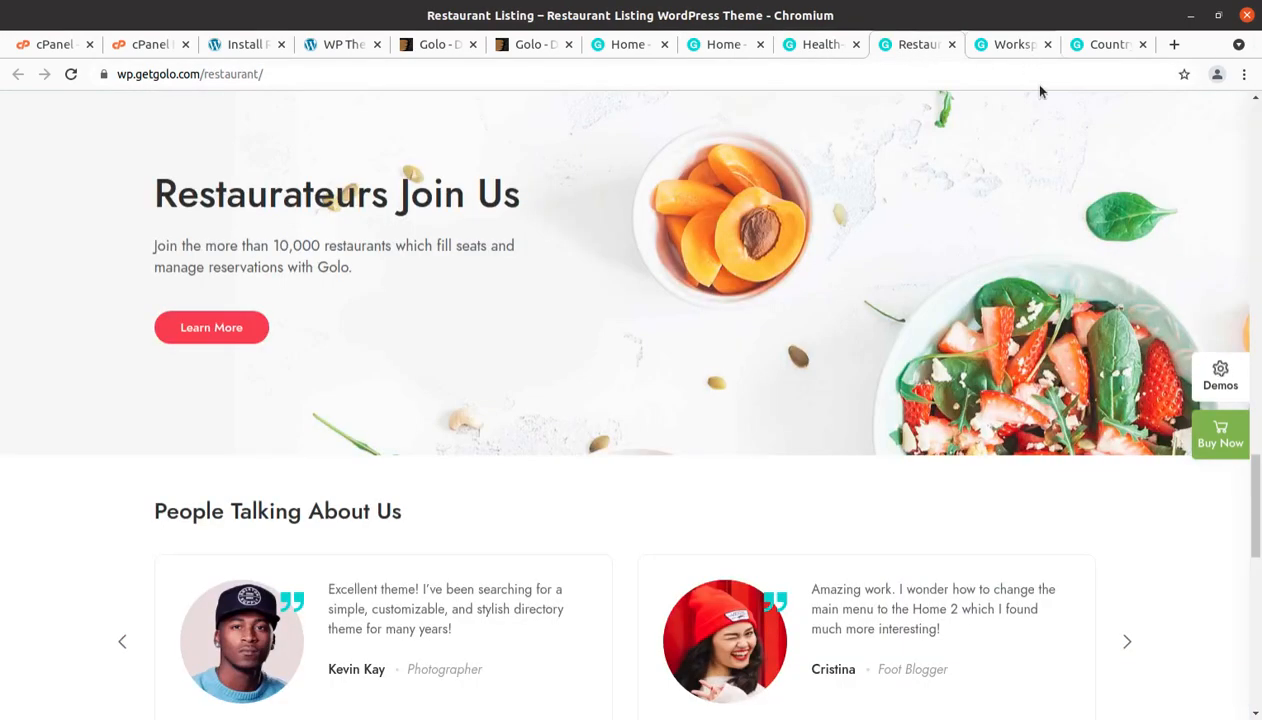
left_click_drag(1256, 500, 1256, 110)
left_click(995, 45)
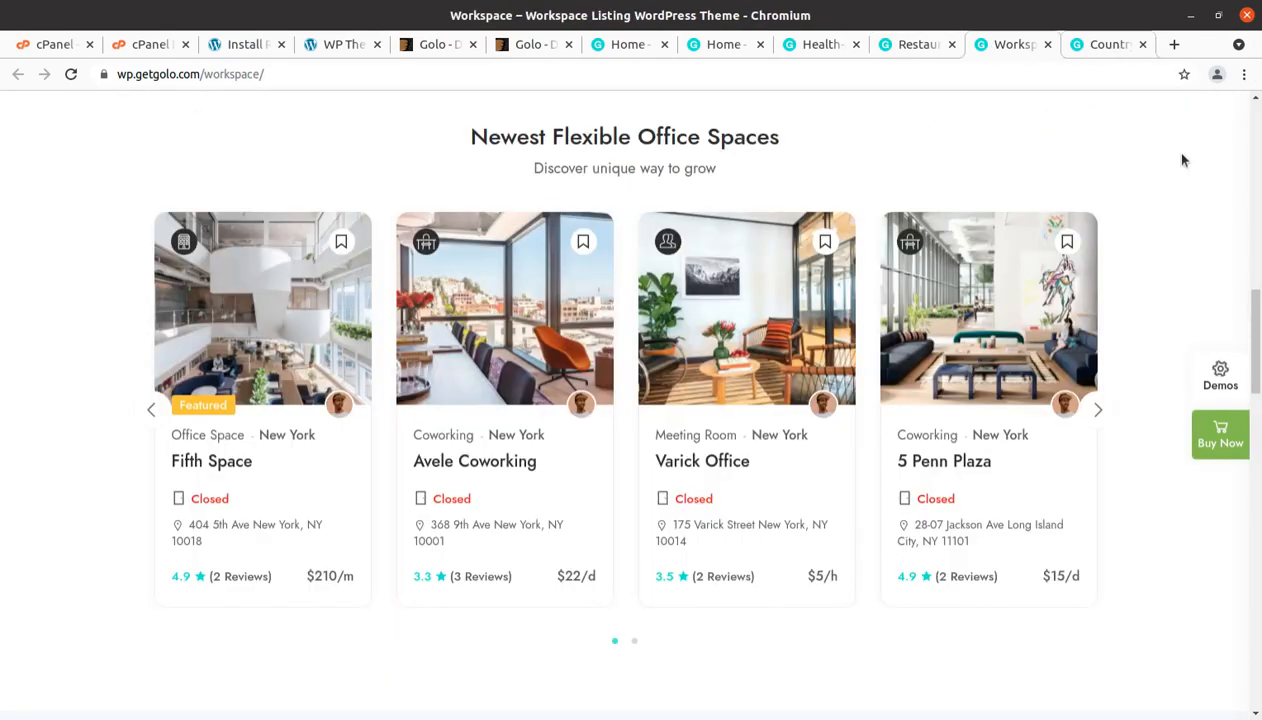
left_click_drag(1256, 318, 1256, 105)
left_click(1127, 45)
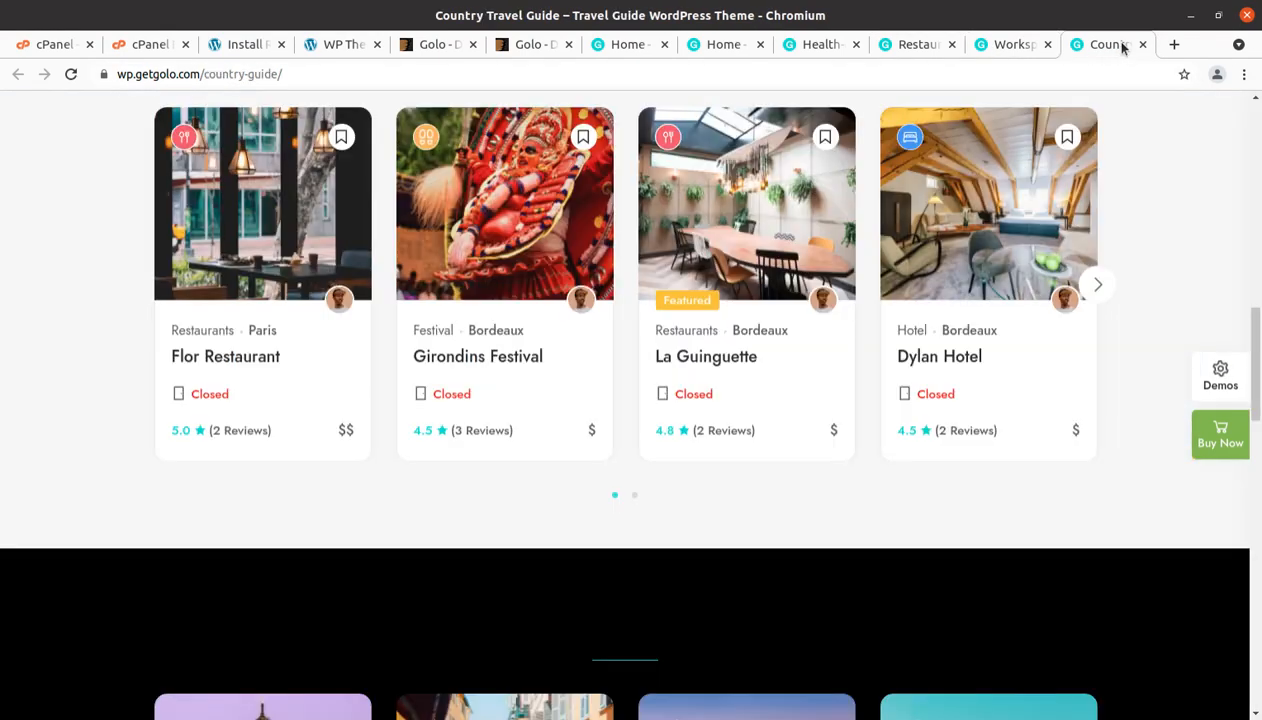
left_click_drag(1254, 312, 1176, 114)
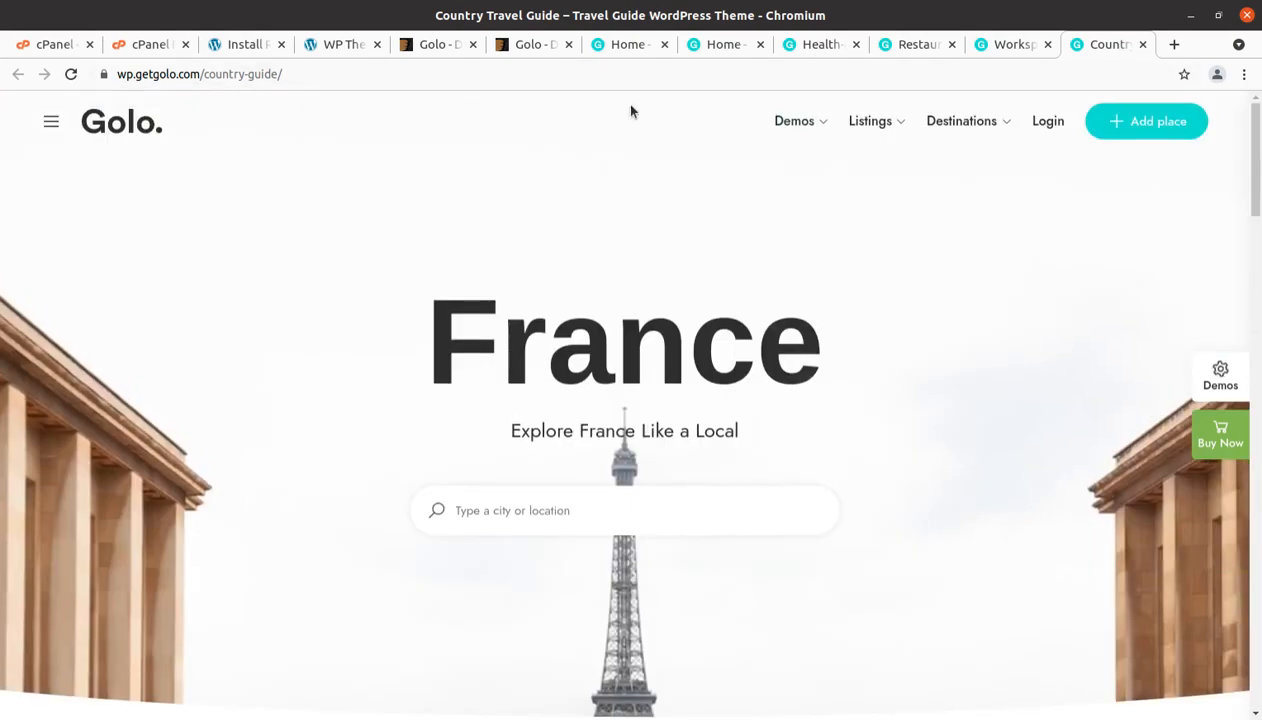
Return to the WordPress admin through the site's front-end tab and open the Dashboard.
left_click(346, 46)
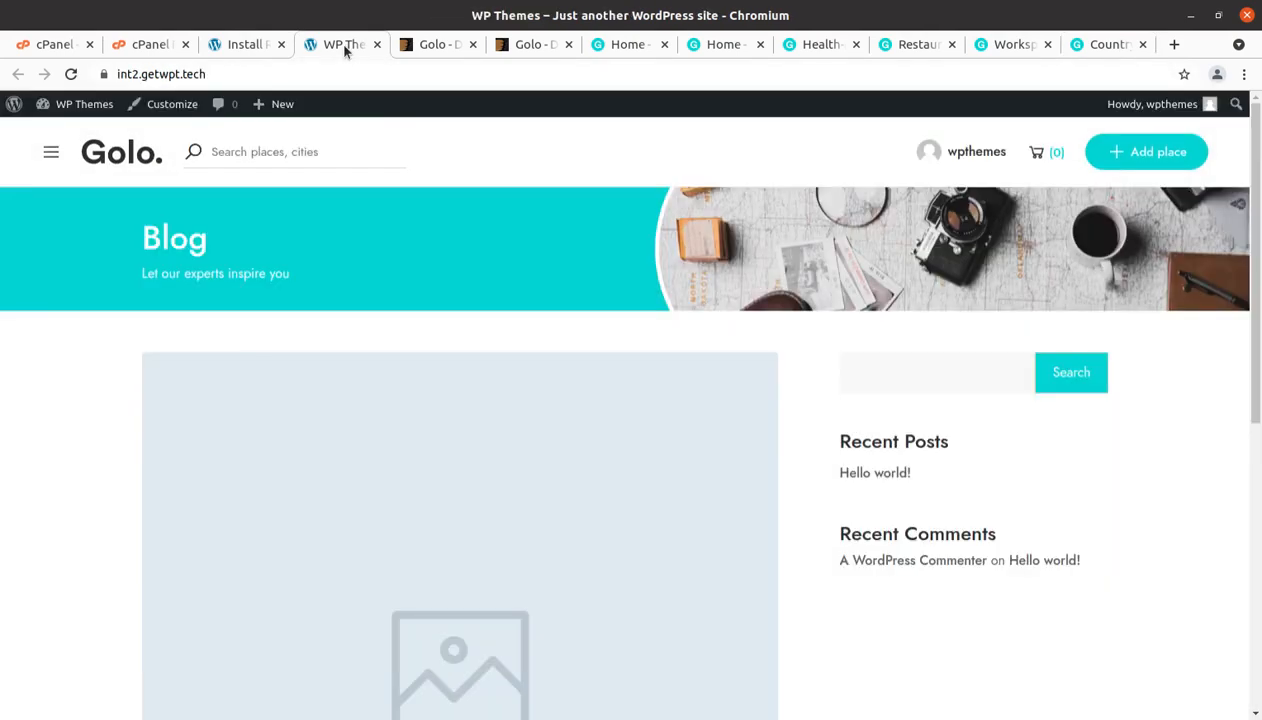
left_click(241, 55)
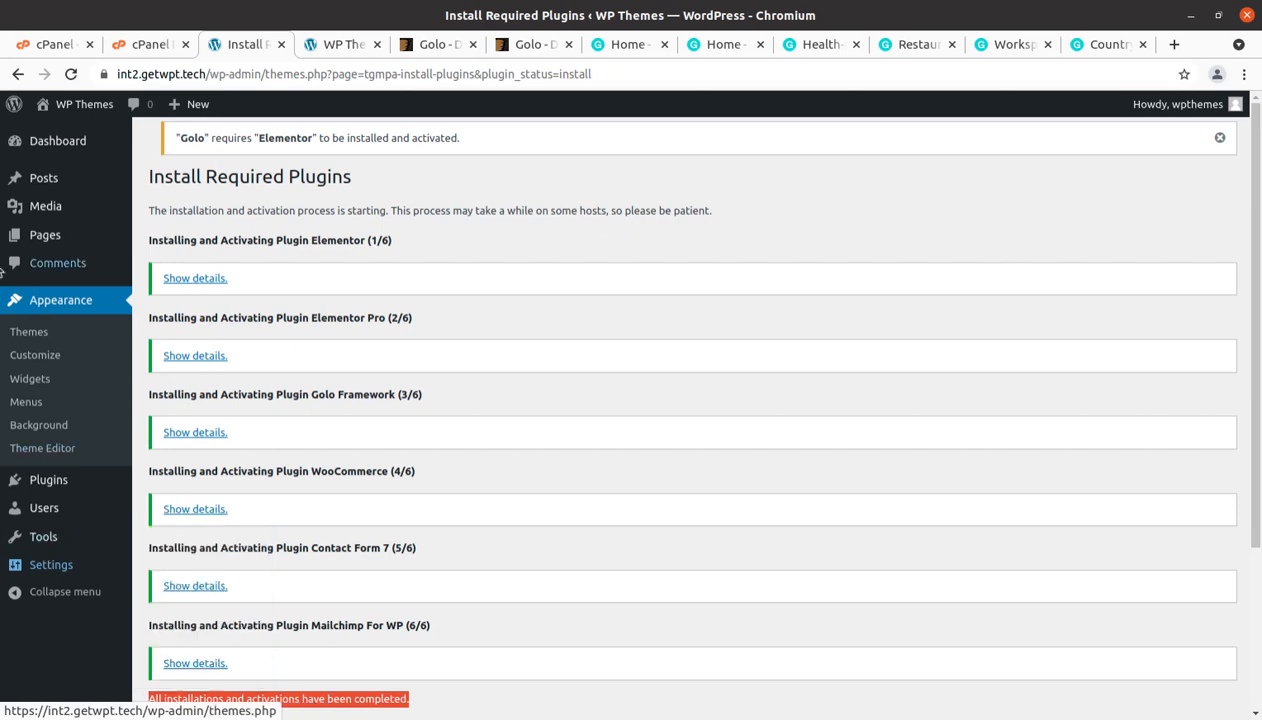
left_click(61, 144)
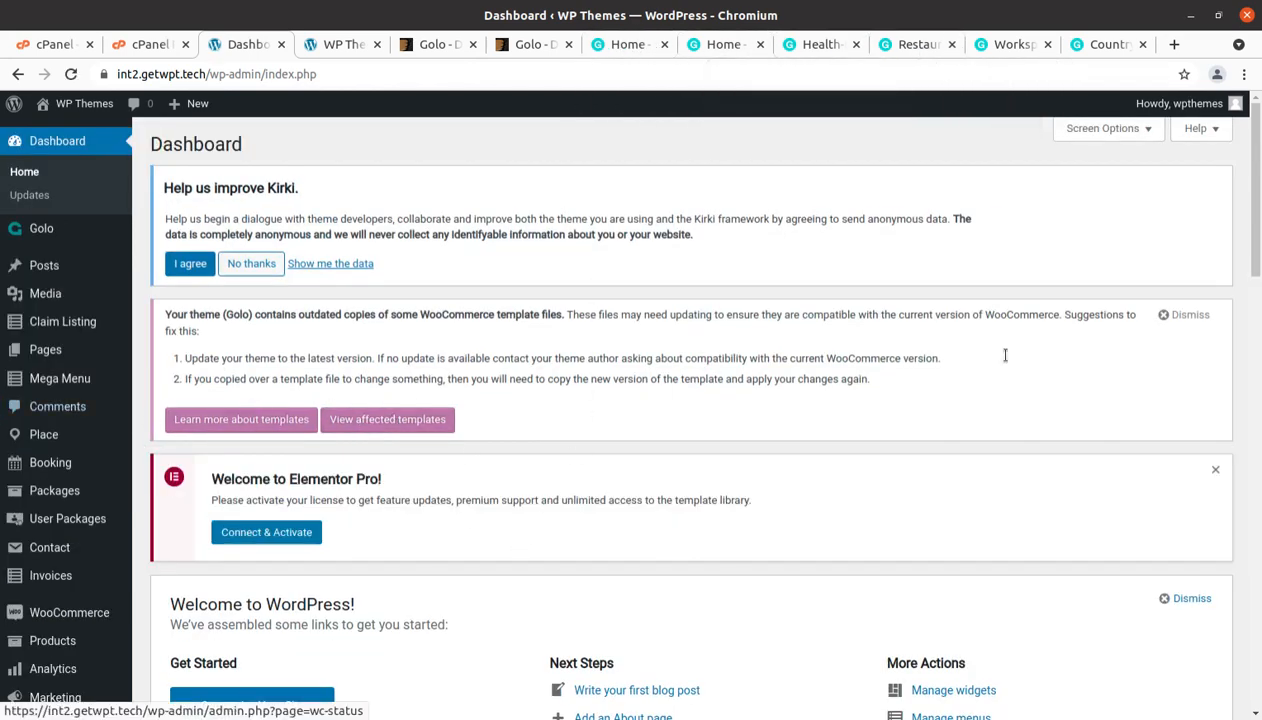
Dismiss the outdated WooCommerce templates notice and the Elementor Pro welcome notice on the Dashboard.
left_click(1160, 318)
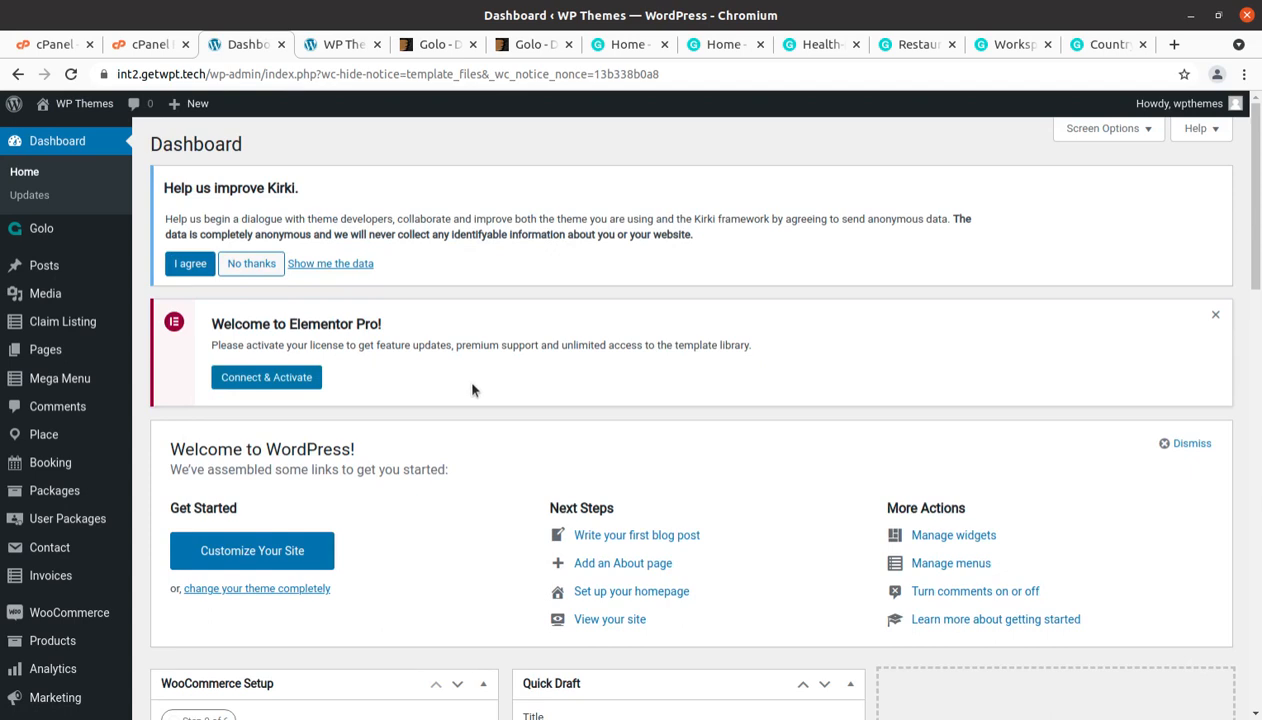
left_click(1214, 316)
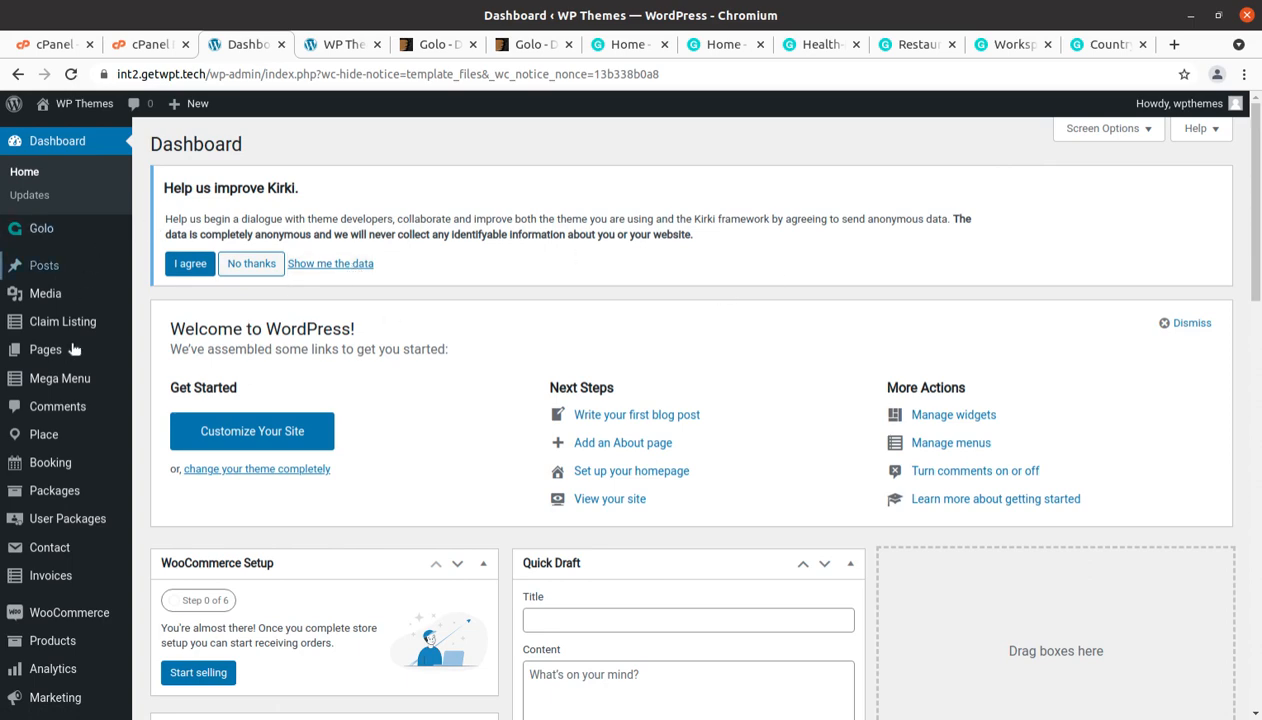
Open the Golo theme's demo import page from the WordPress admin.
scroll(70, 493, "down", 4)
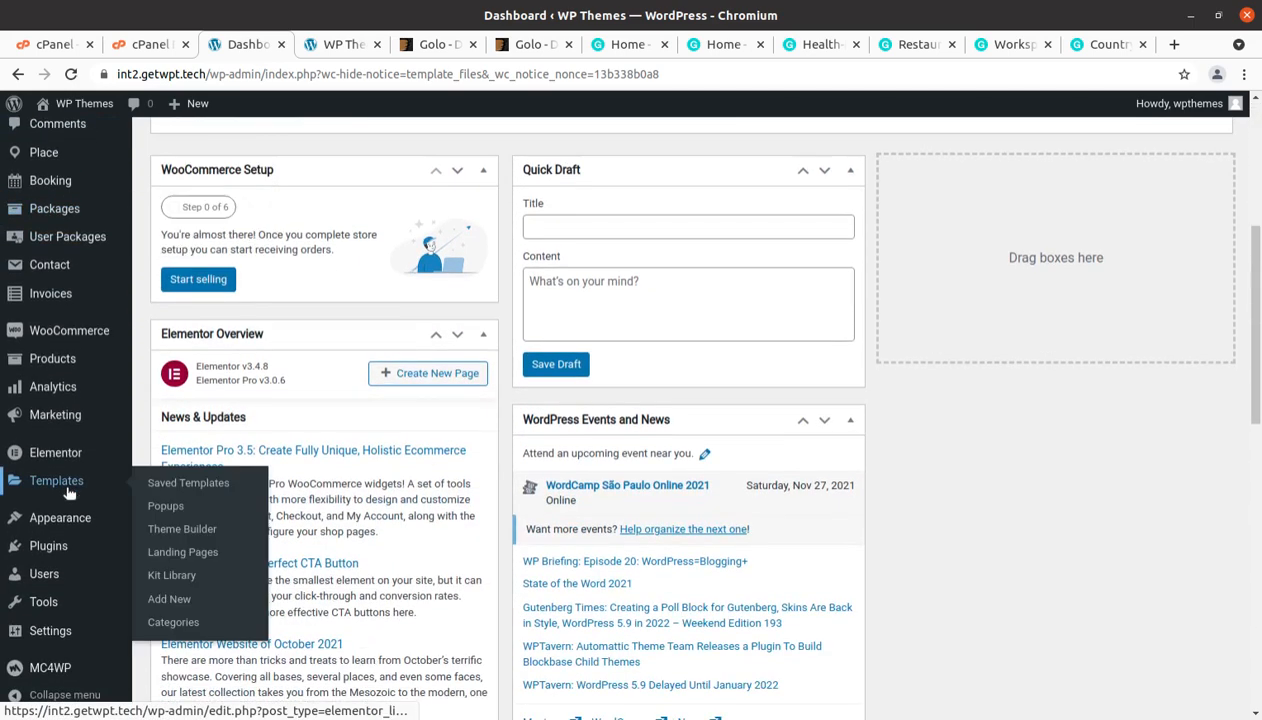
mouse_move(63, 520)
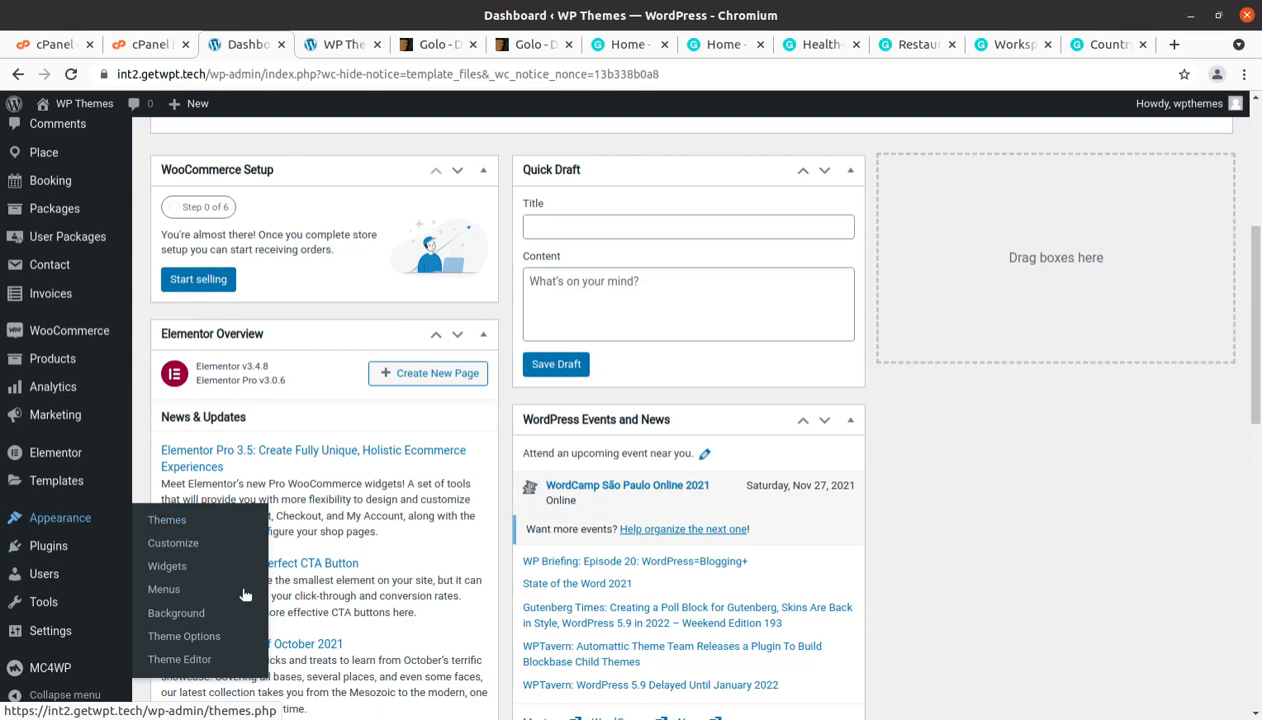
scroll(60, 650, "down", 1)
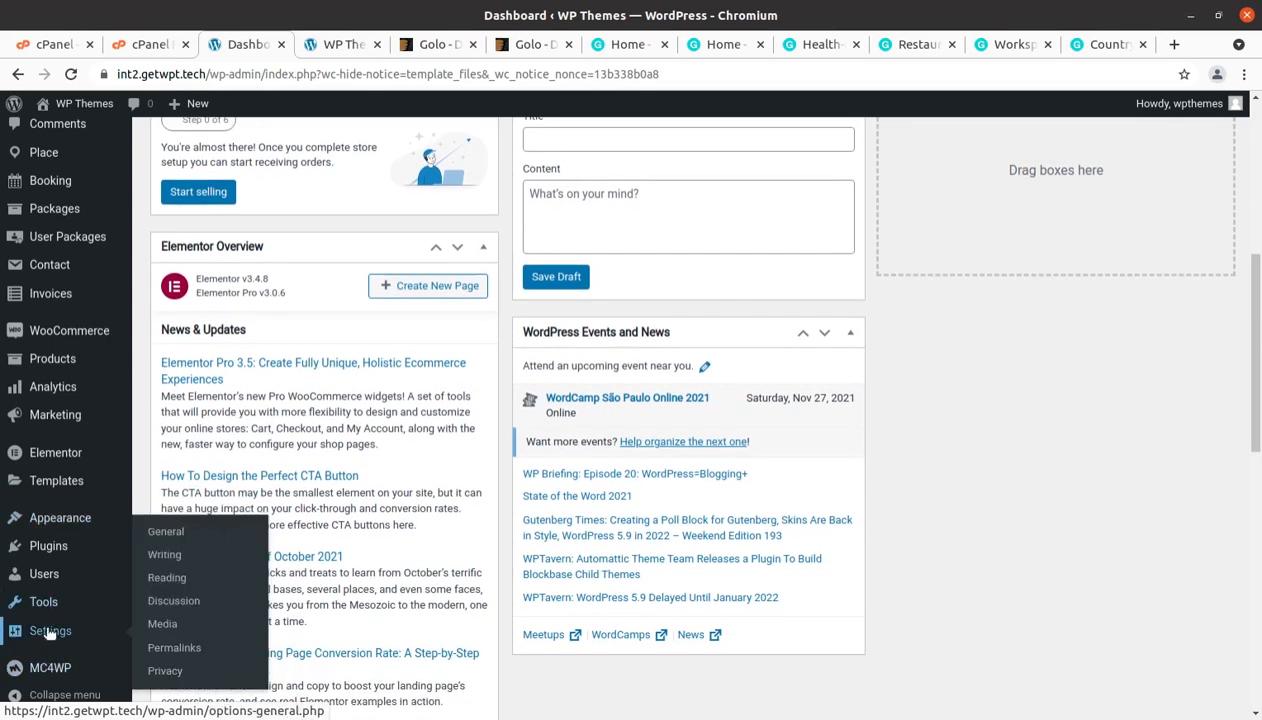
mouse_move(78, 555)
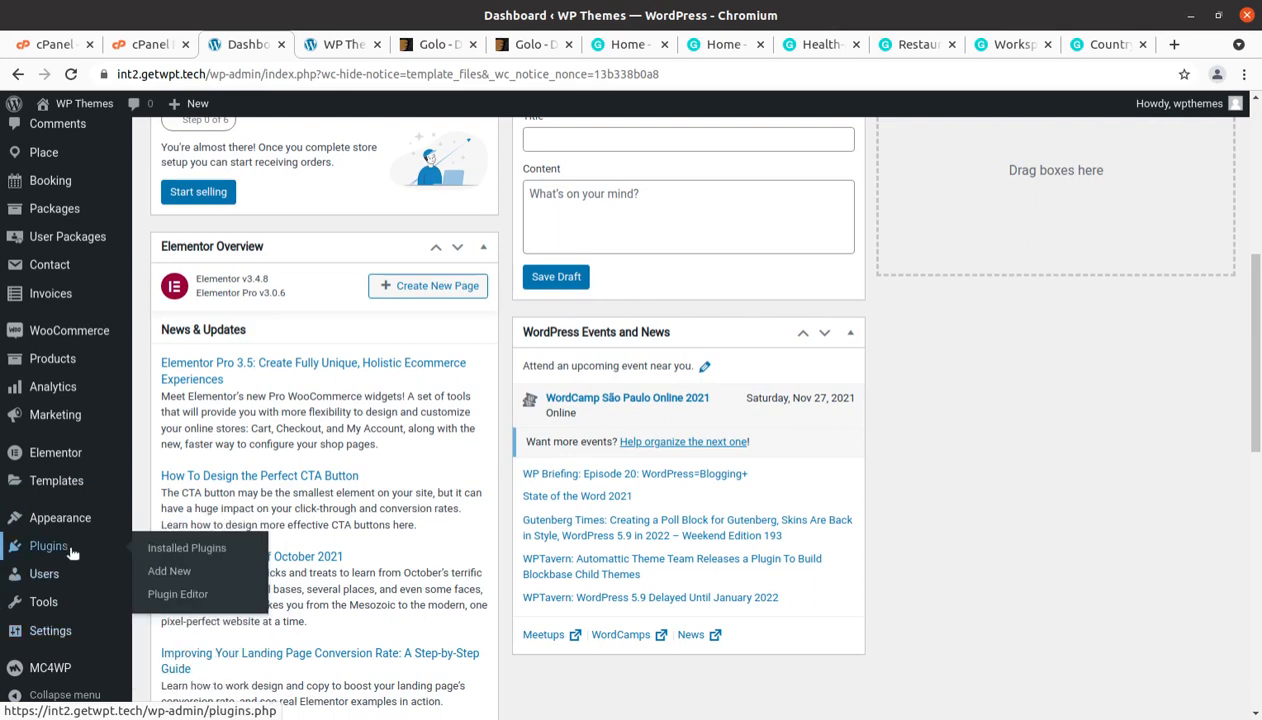
scroll(72, 553, "up", 5)
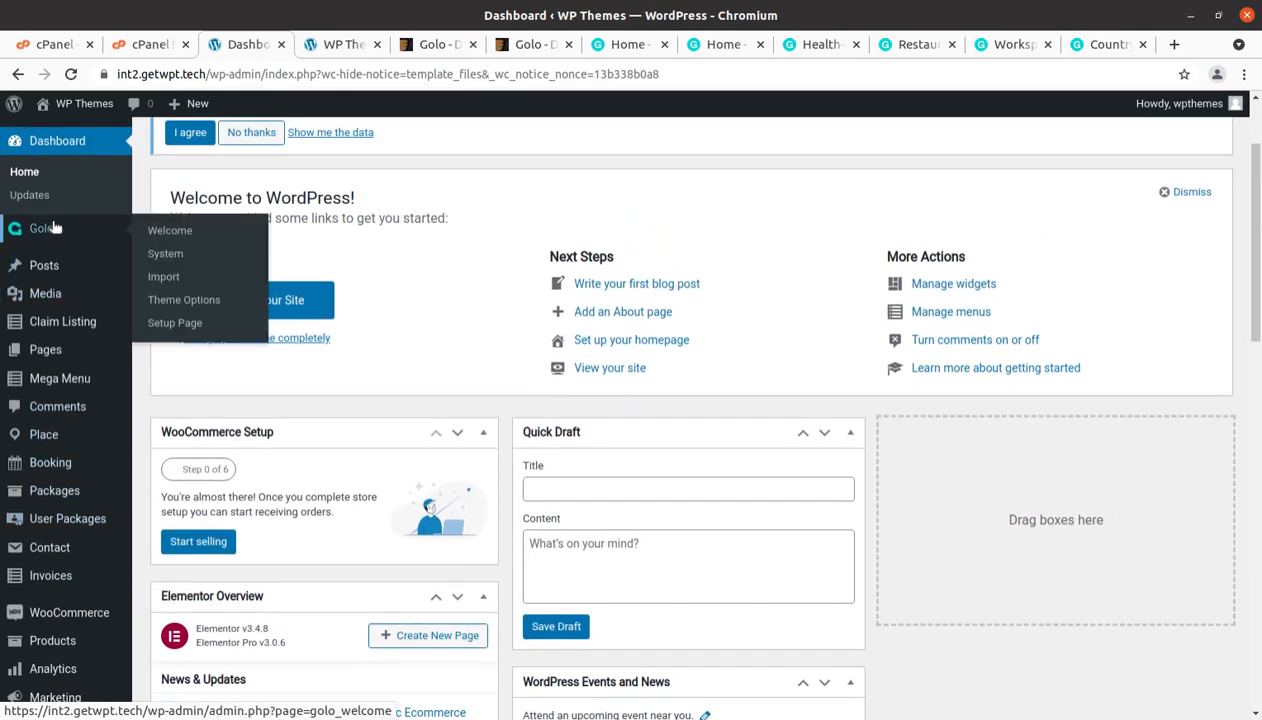
left_click(165, 280)
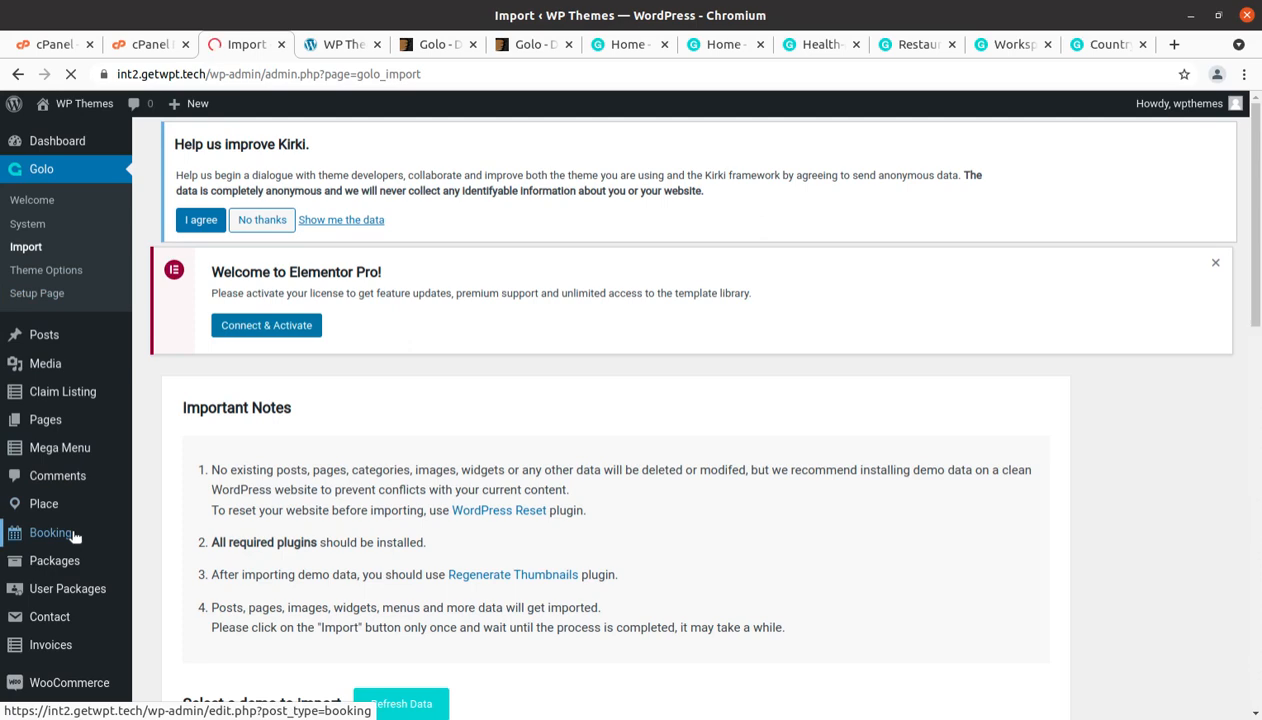
Review the import notes and the demos offered for import, from City Guide and Country Travel Guide to Workspace and Health-Medical.
scroll(74, 537, "down", 4)
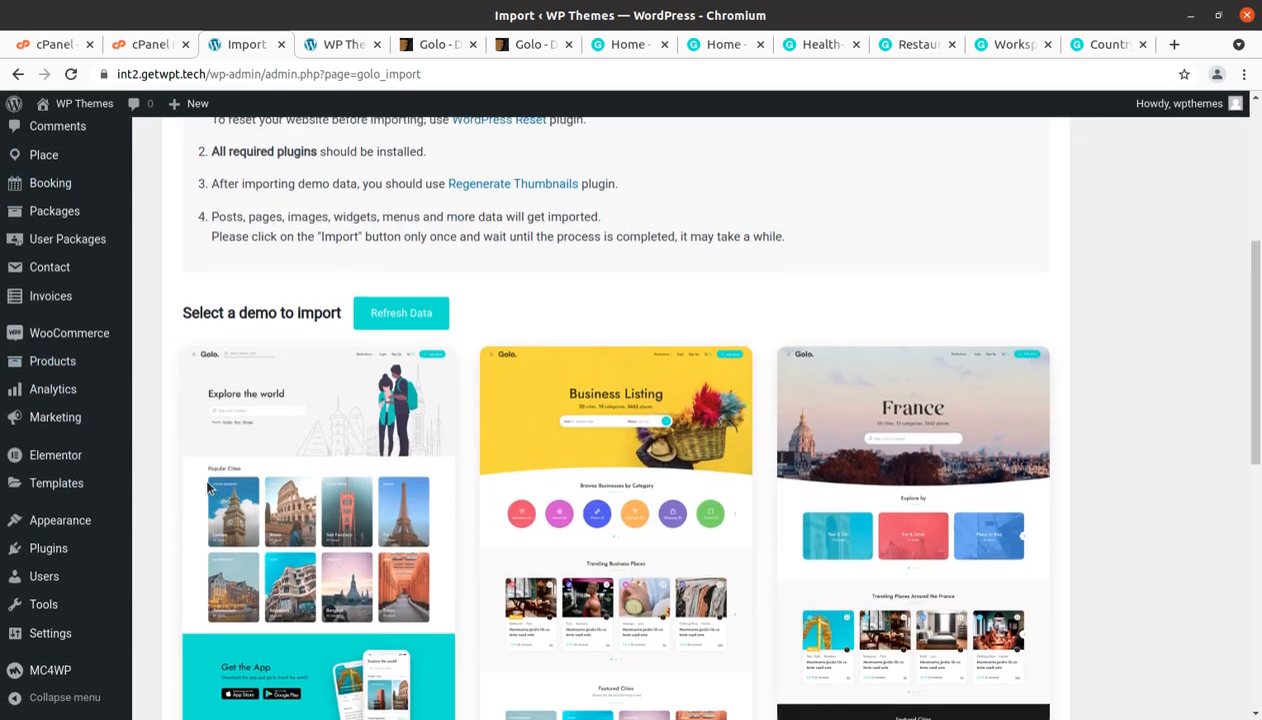
scroll(74, 300, "up", 2)
scroll(42, 313, "up", 2)
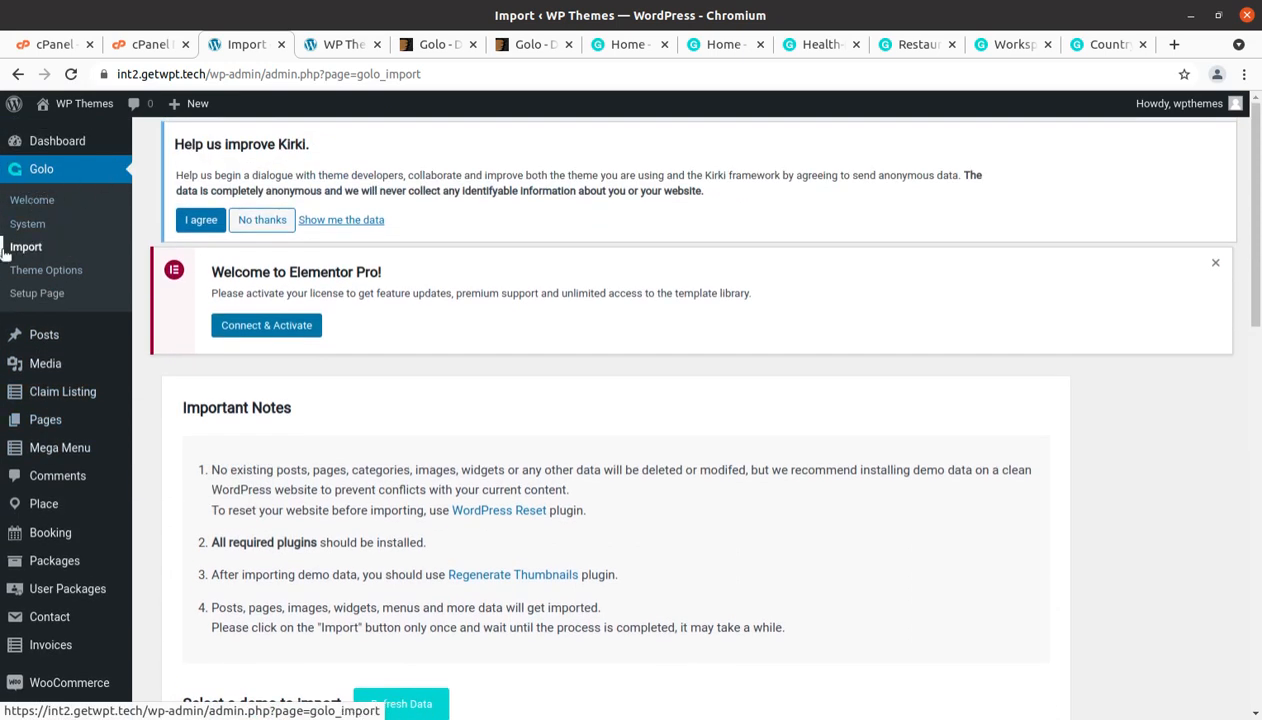
scroll(268, 481, "down", 4)
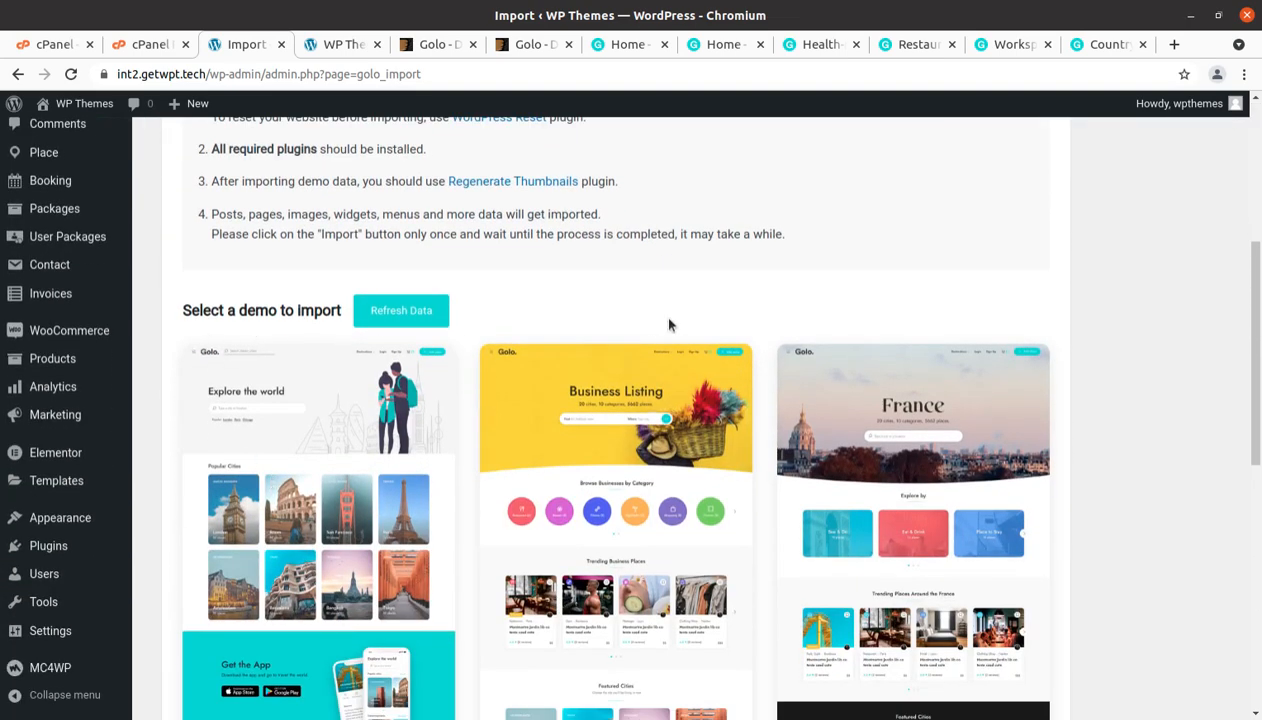
scroll(670, 343, "down", 3)
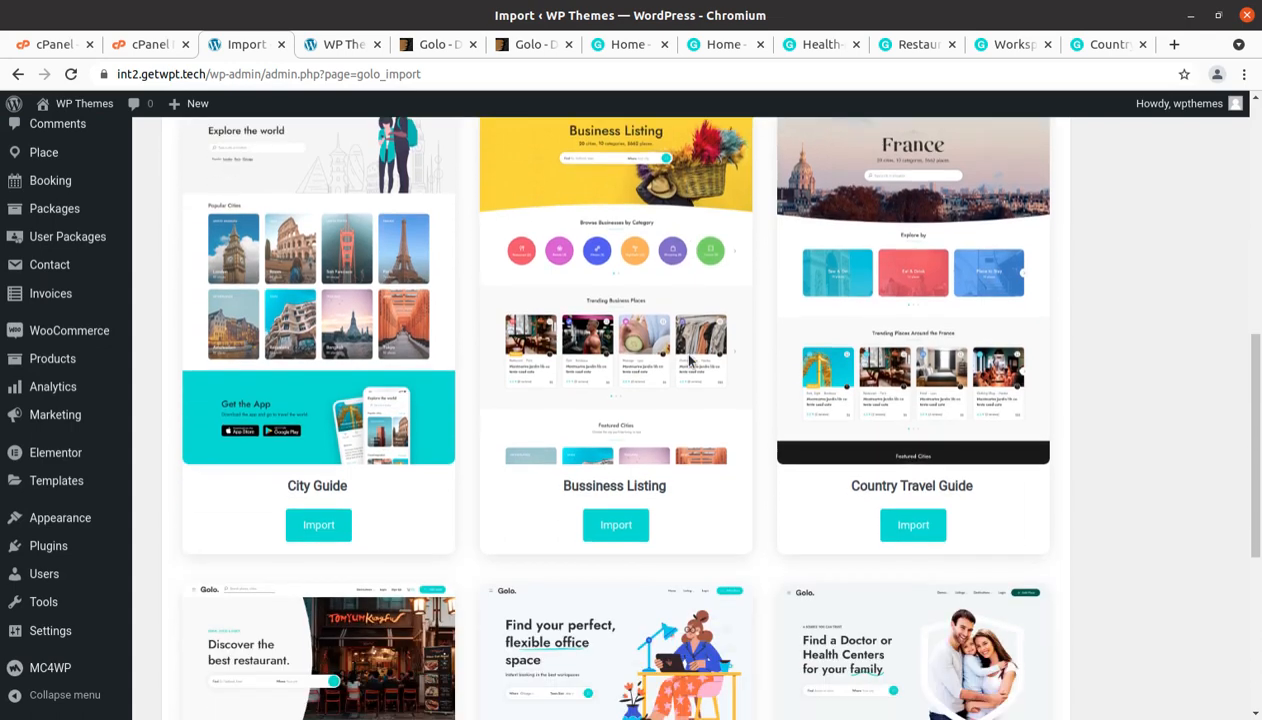
scroll(417, 437, "down", 2)
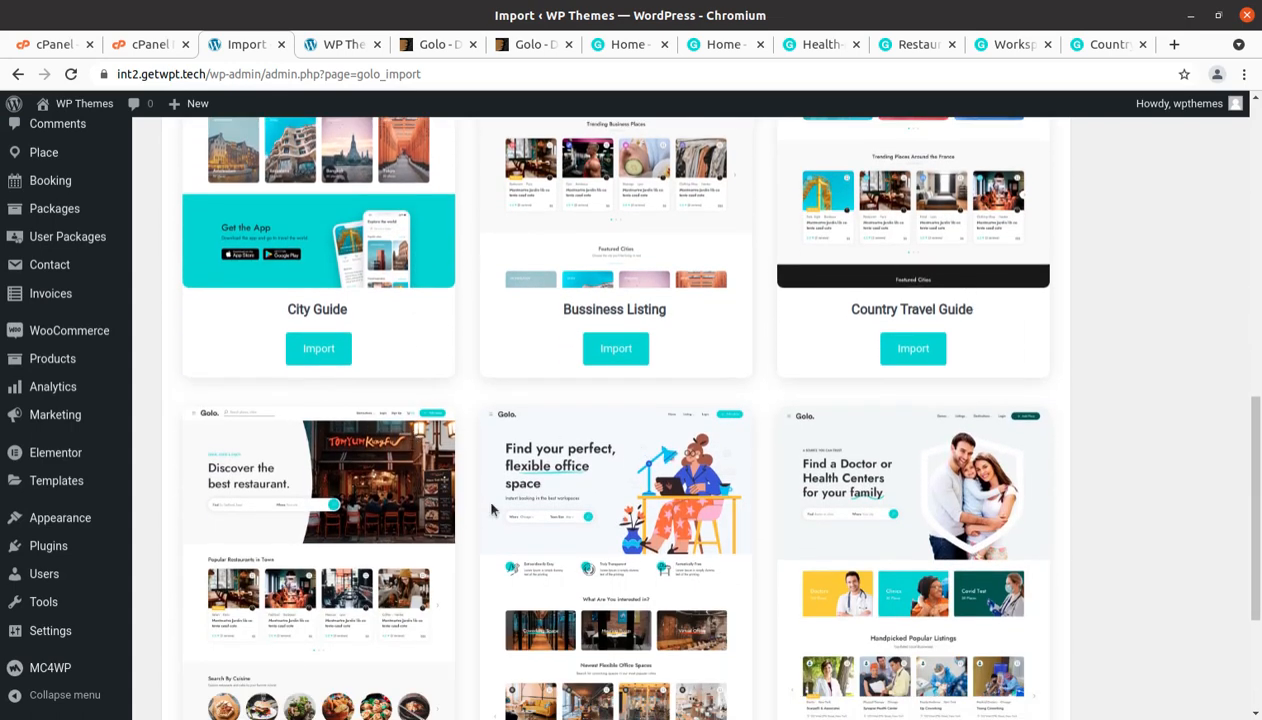
scroll(491, 510, "down", 3)
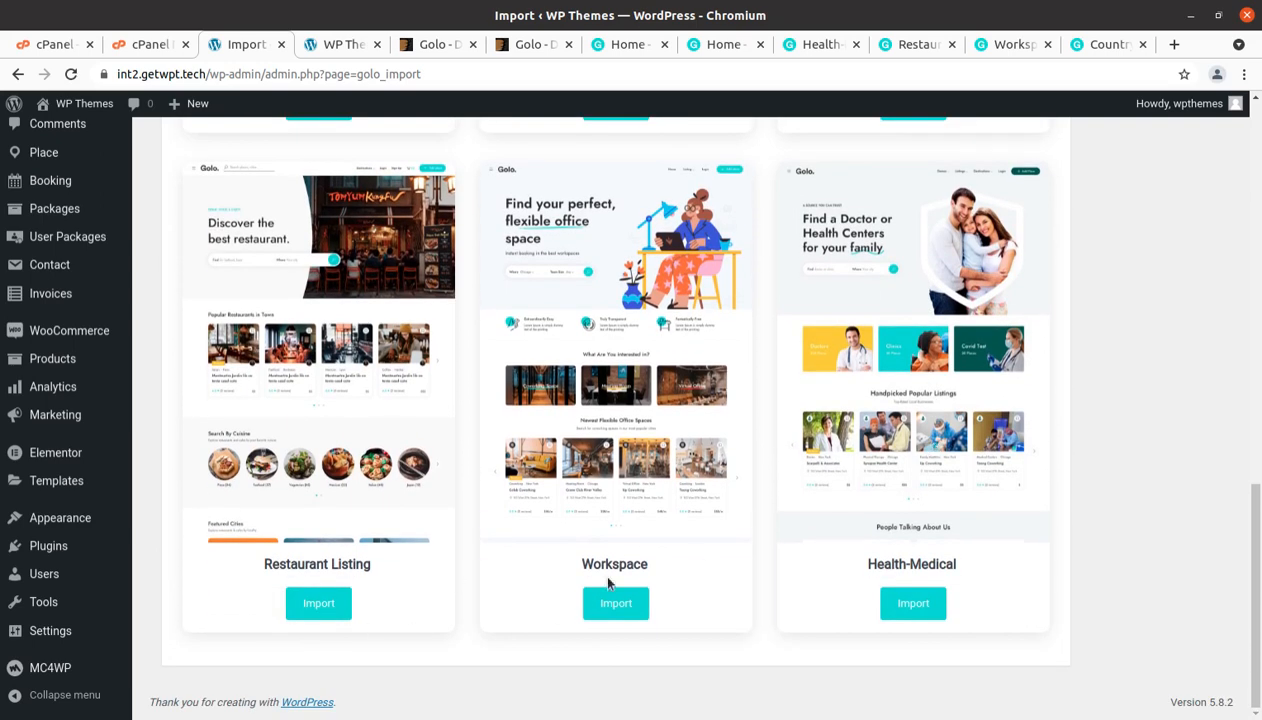
scroll(915, 558, "up", 4)
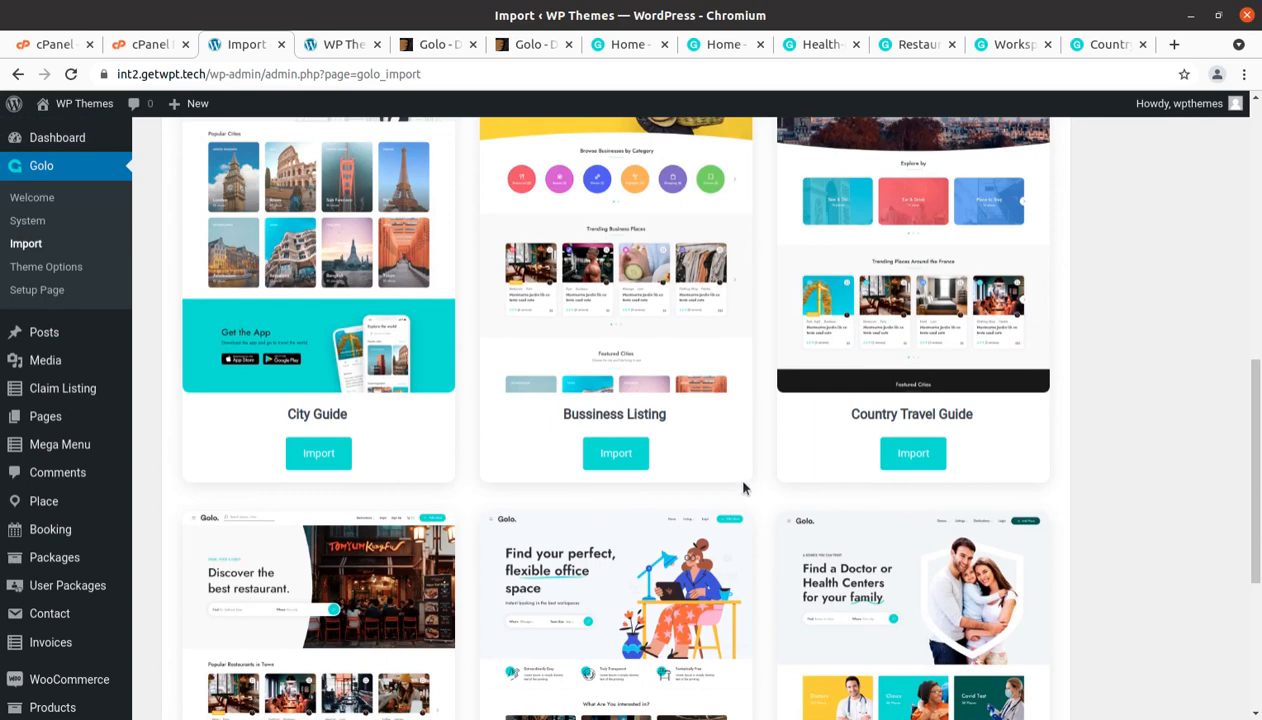
scroll(743, 488, "up", 4)
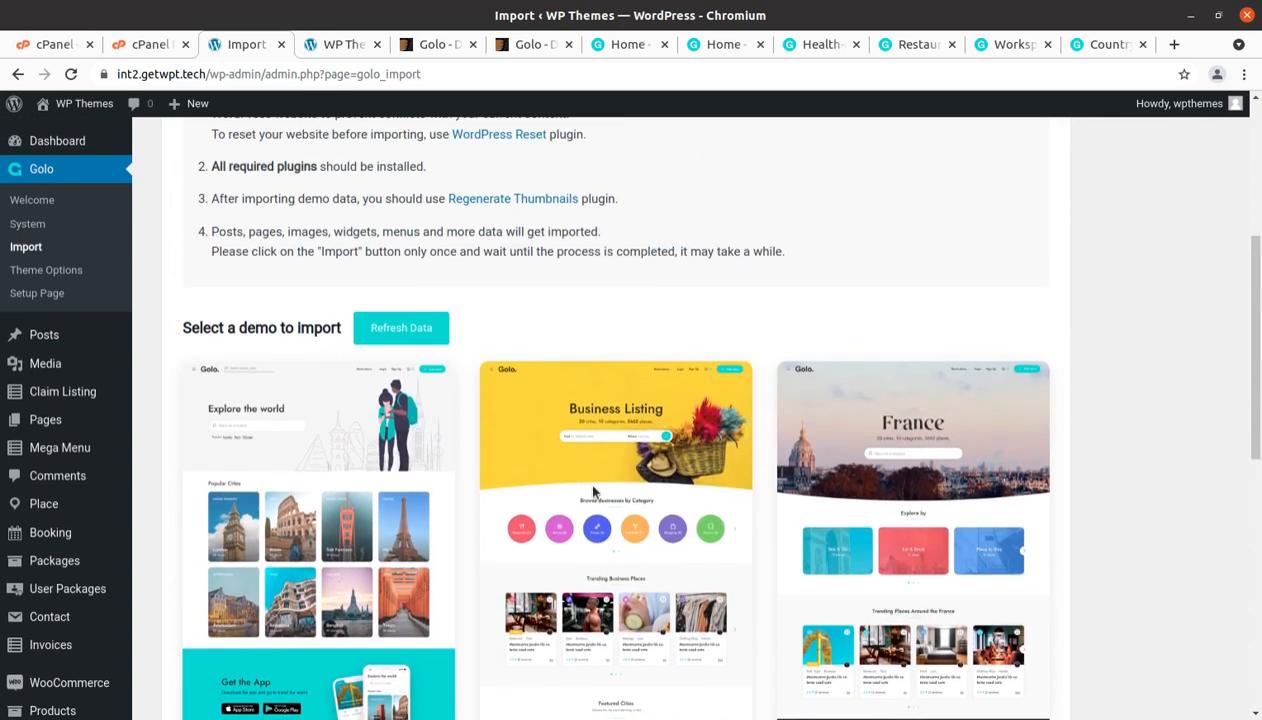
scroll(595, 485, "down", 2)
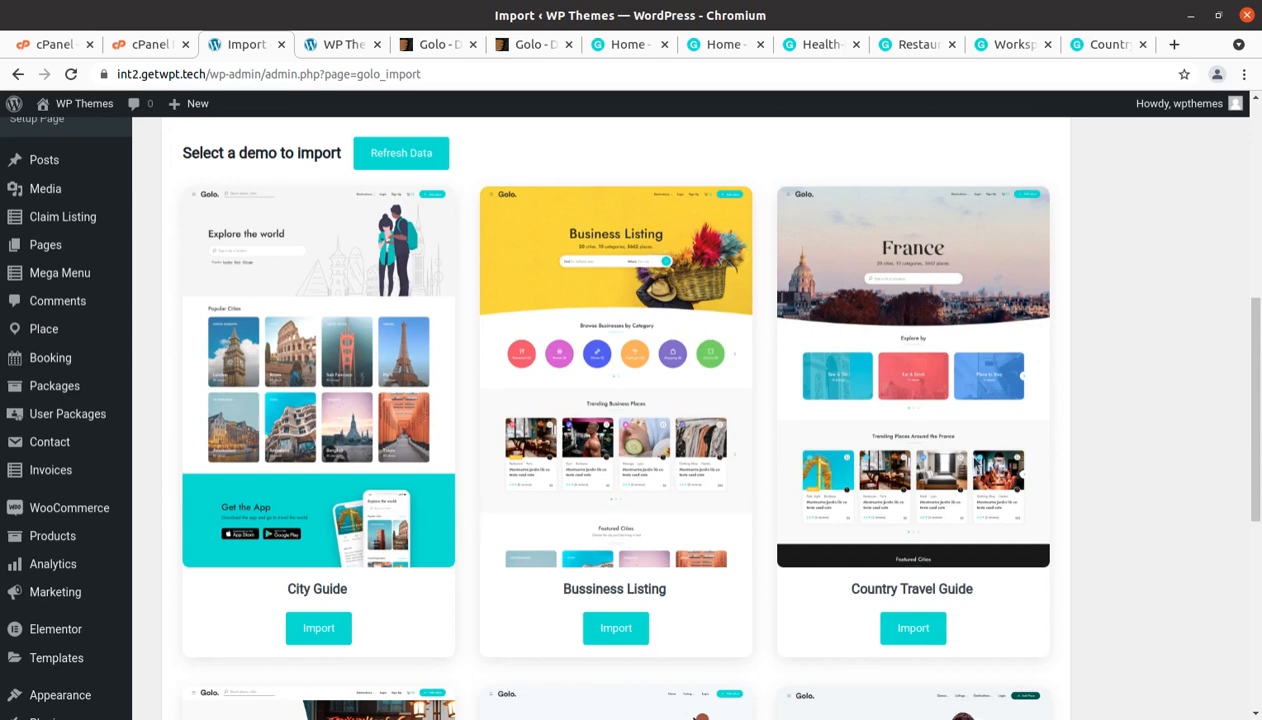
scroll(942, 488, "down", 2)
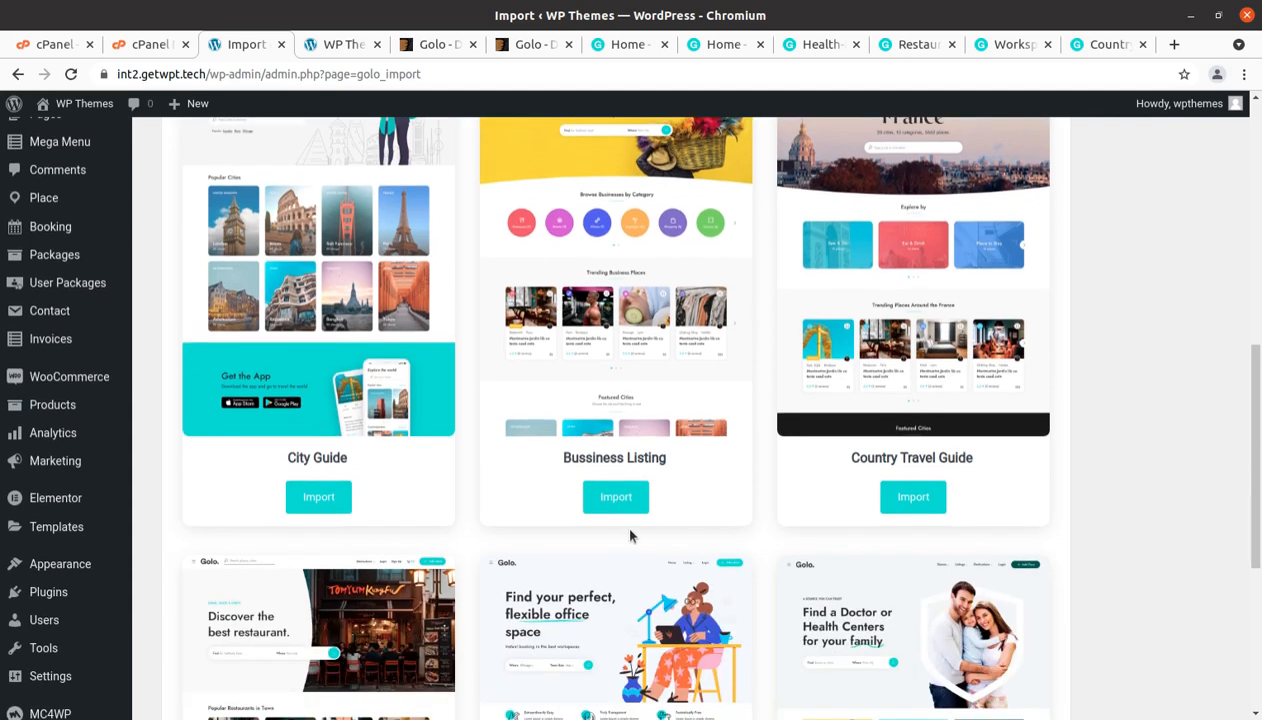
Import the City Guide demo with all content types selected, including media, widgets, menus and WooCommerce settings.
left_click(311, 505)
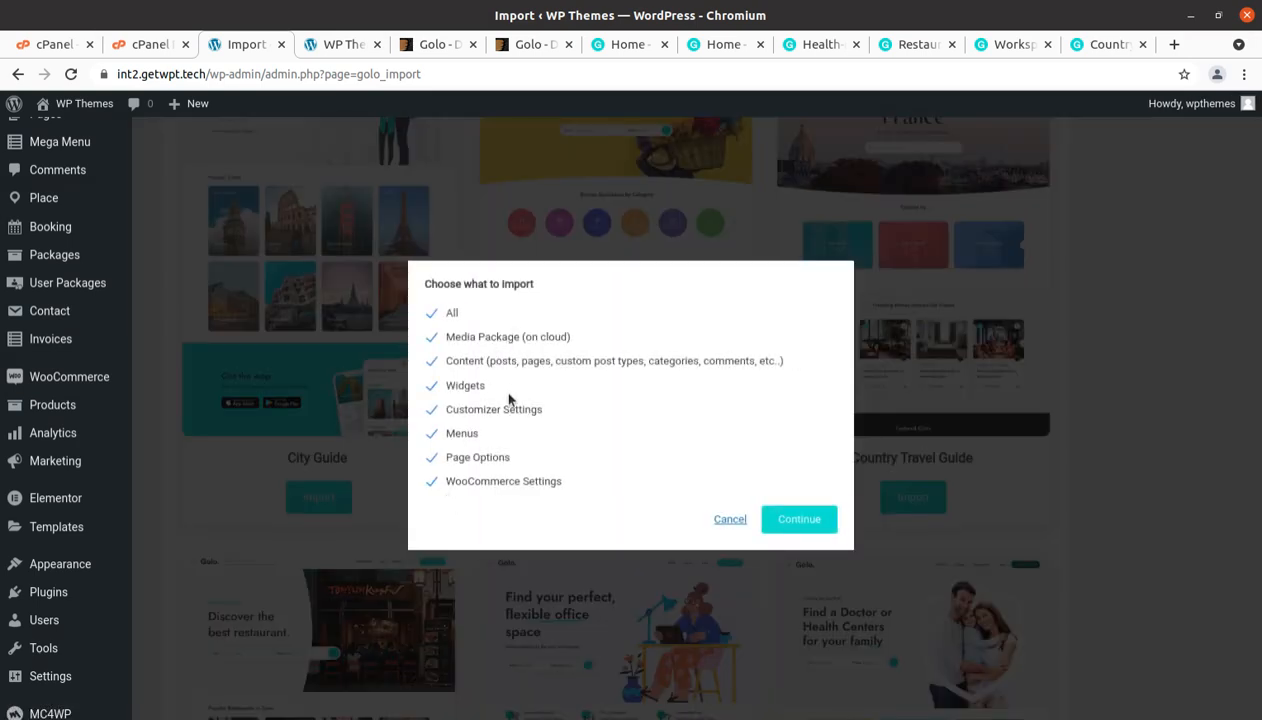
left_click(432, 315)
left_click(432, 315)
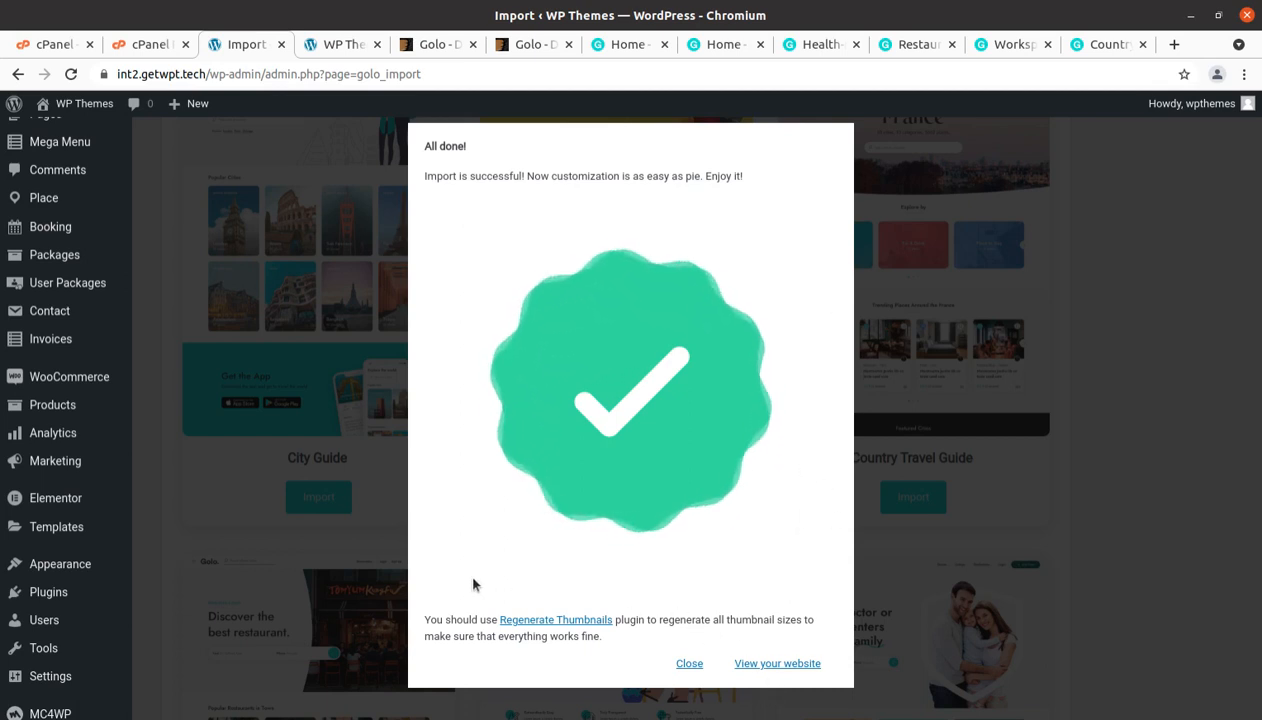
View the website after the import and examine its home page, from the Popular cities and Travel Inspiration sections to the footer.
left_click(757, 664)
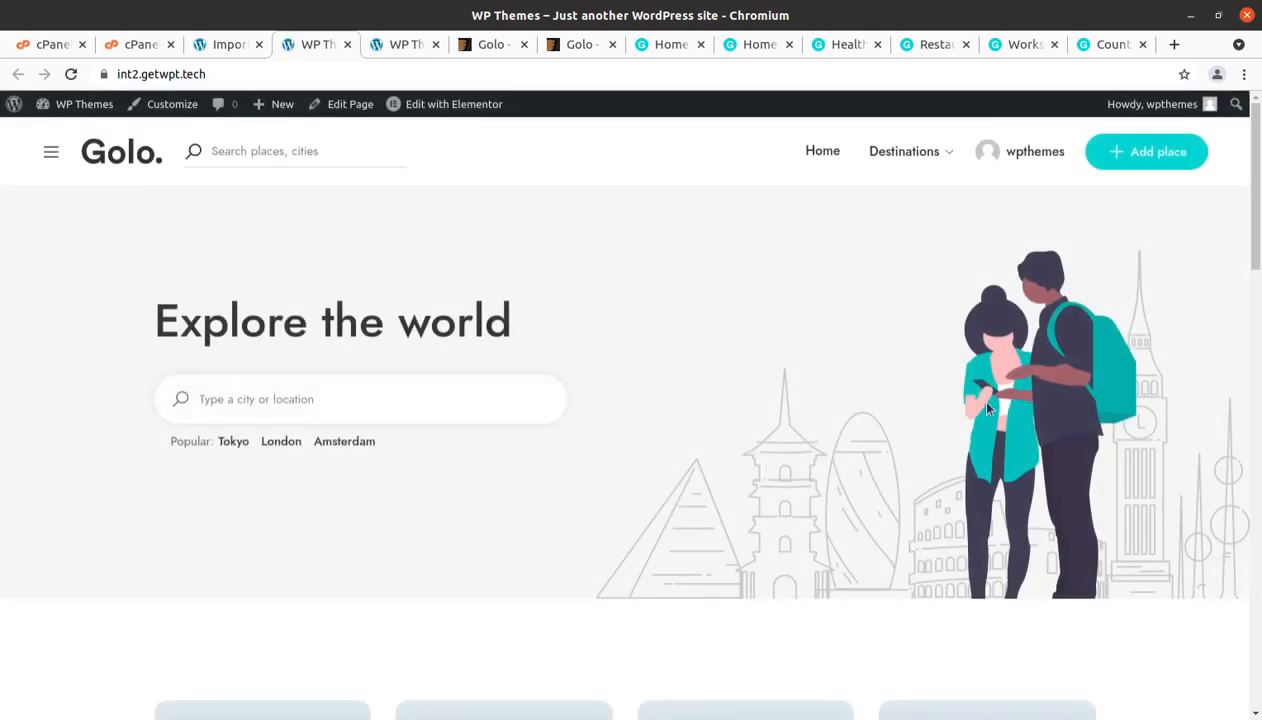
scroll(997, 408, "down", 2)
scroll(997, 408, "down", 2)
scroll(699, 361, "up", 2)
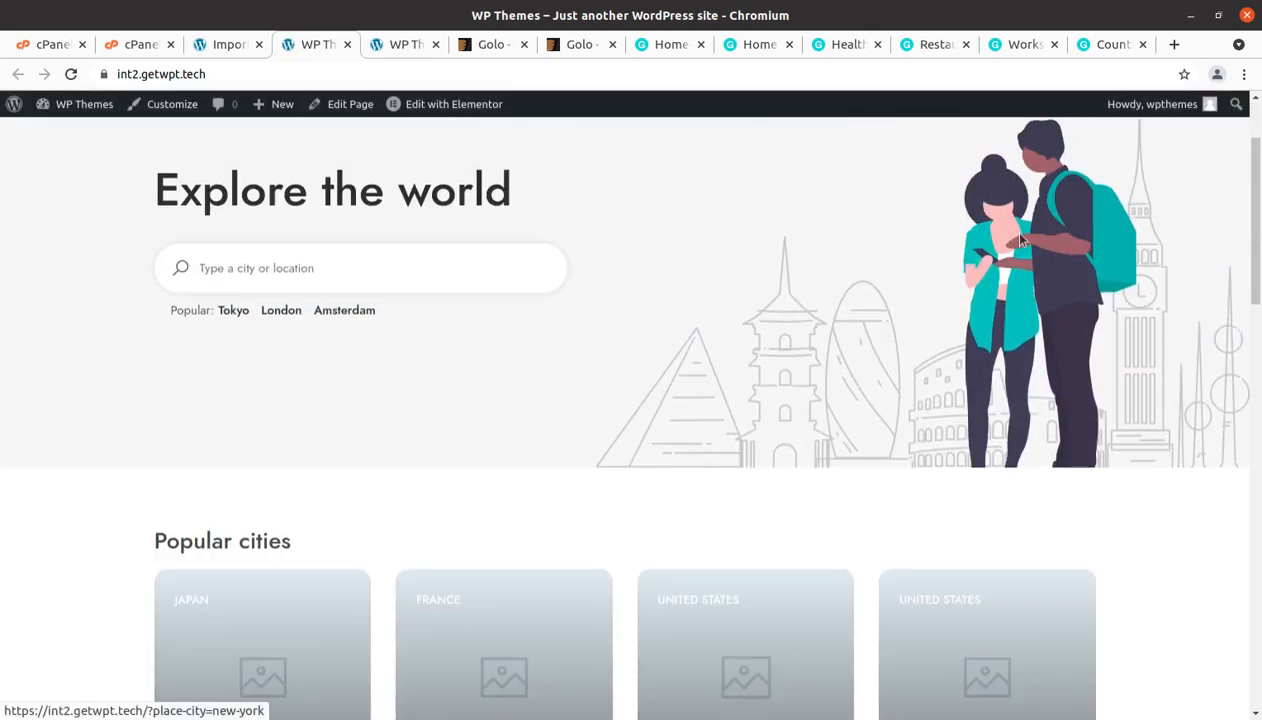
scroll(895, 497, "down", 3)
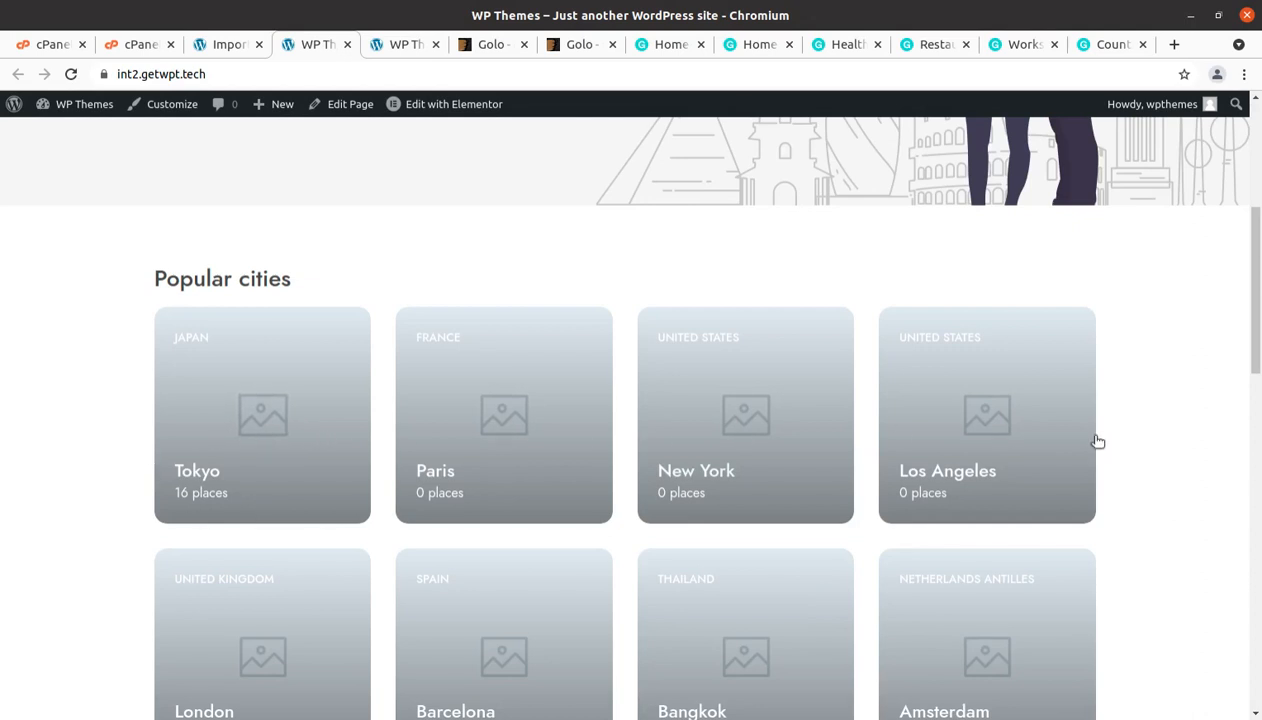
scroll(1045, 443, "down", 2)
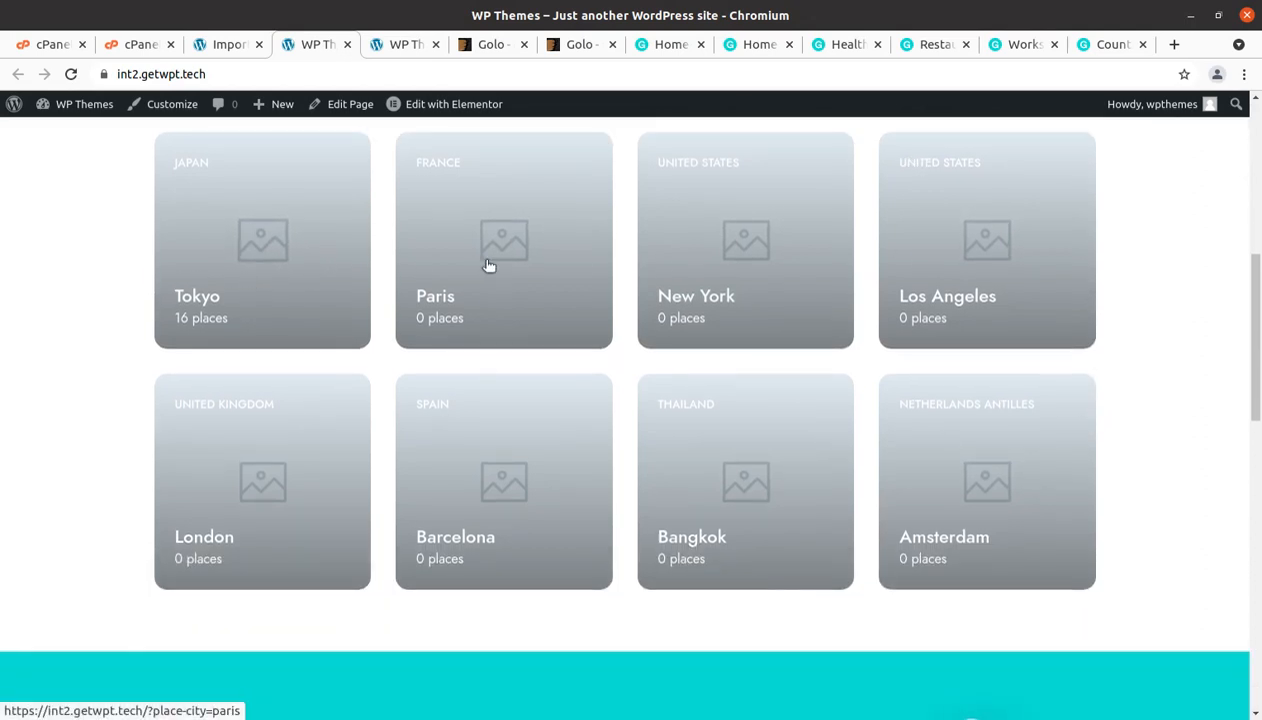
scroll(192, 366, "up", 1)
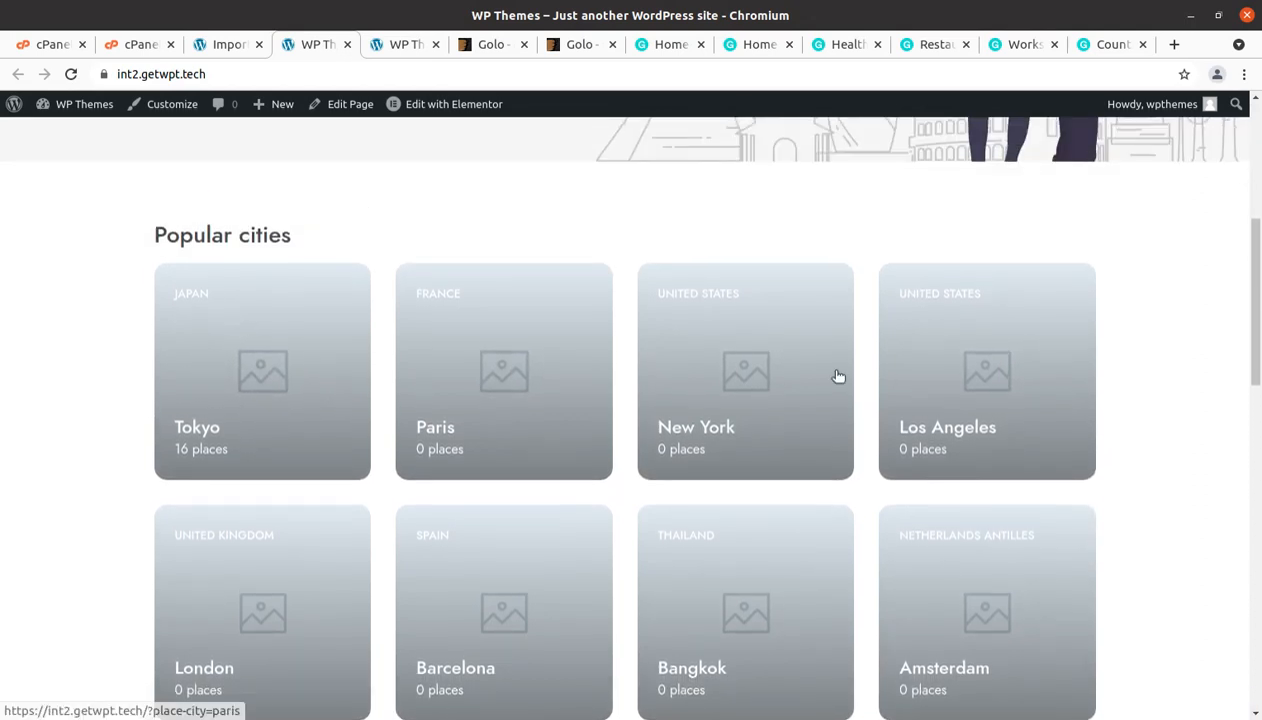
scroll(909, 384, "down", 2)
scroll(909, 384, "down", 5)
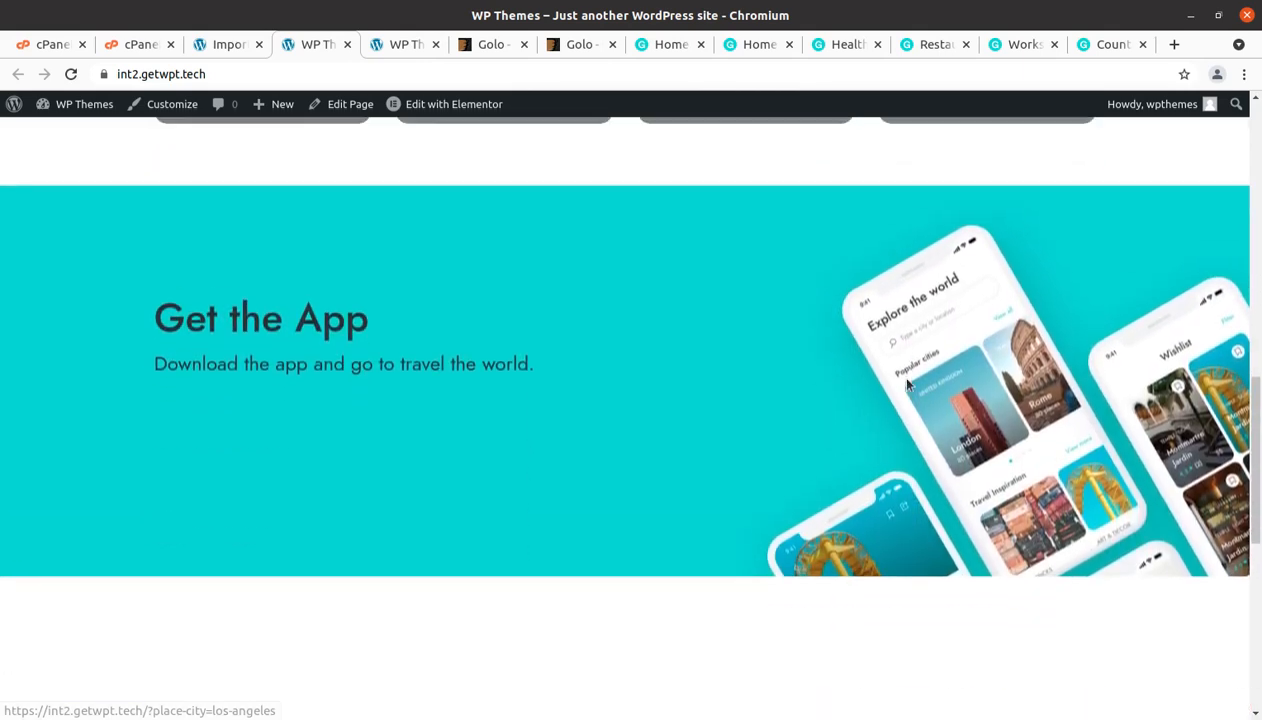
scroll(907, 385, "up", 2)
scroll(907, 385, "up", 3)
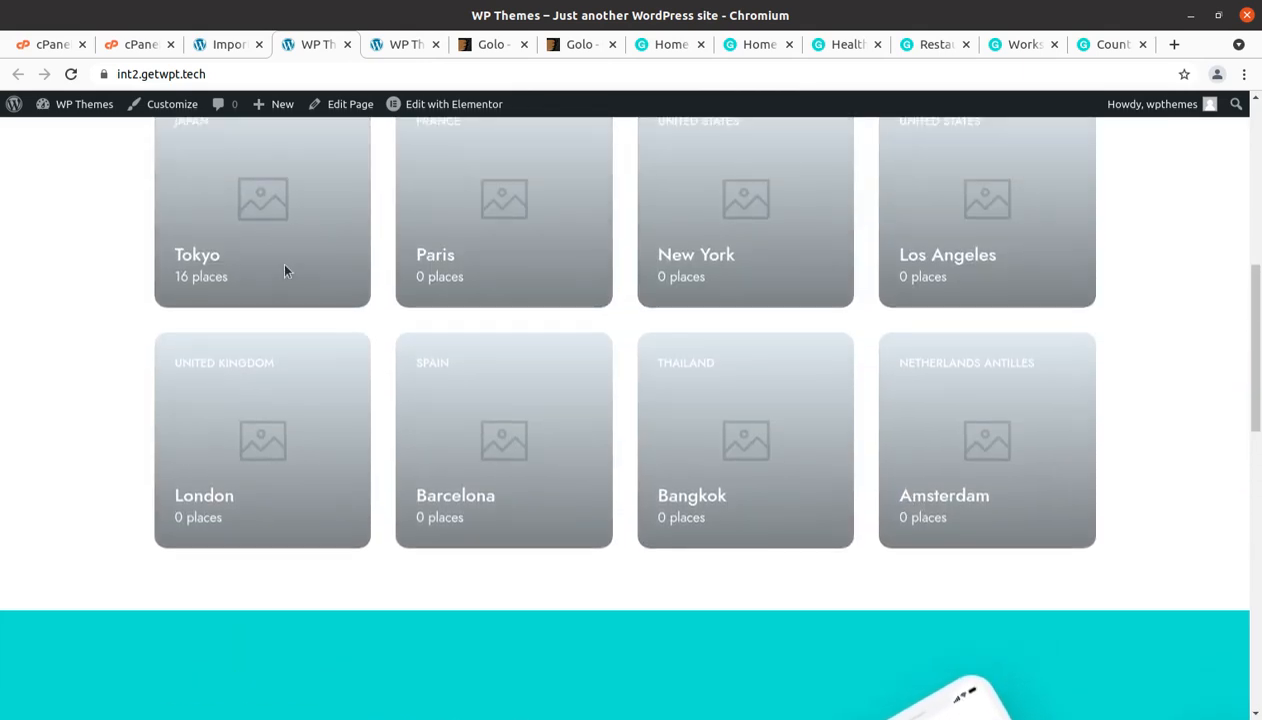
scroll(280, 262, "up", 2)
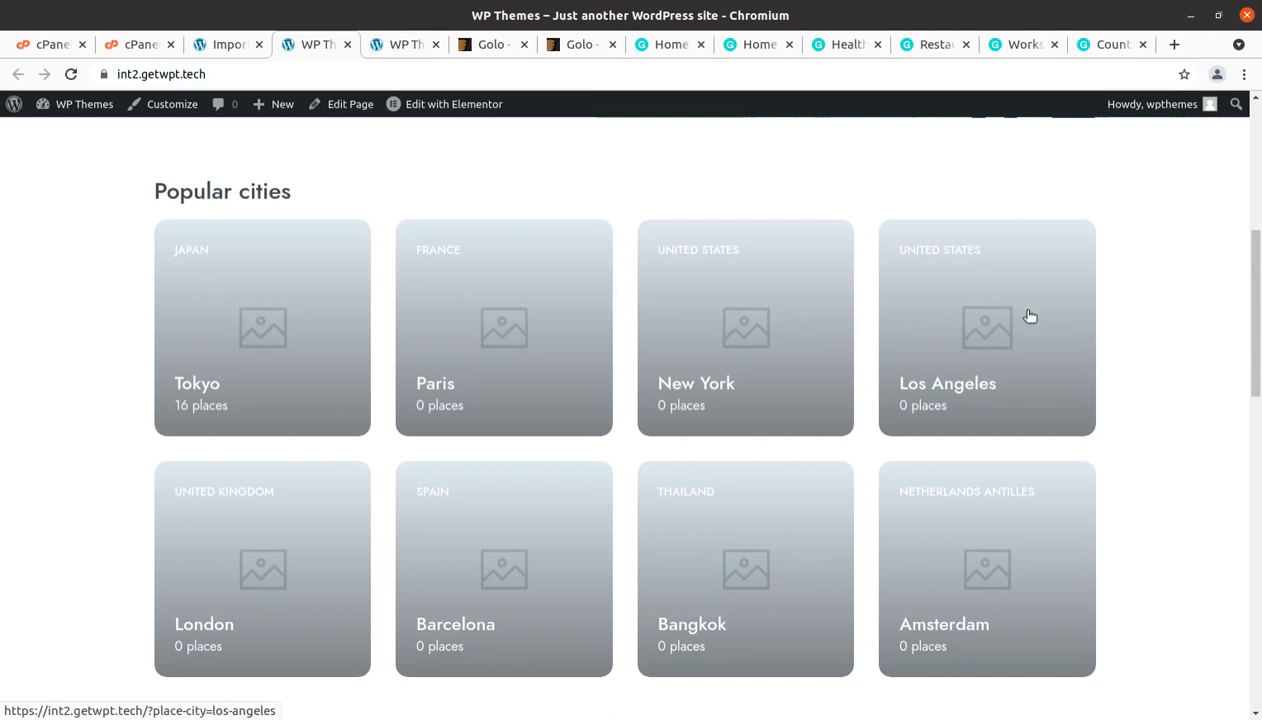
scroll(731, 561, "down", 1)
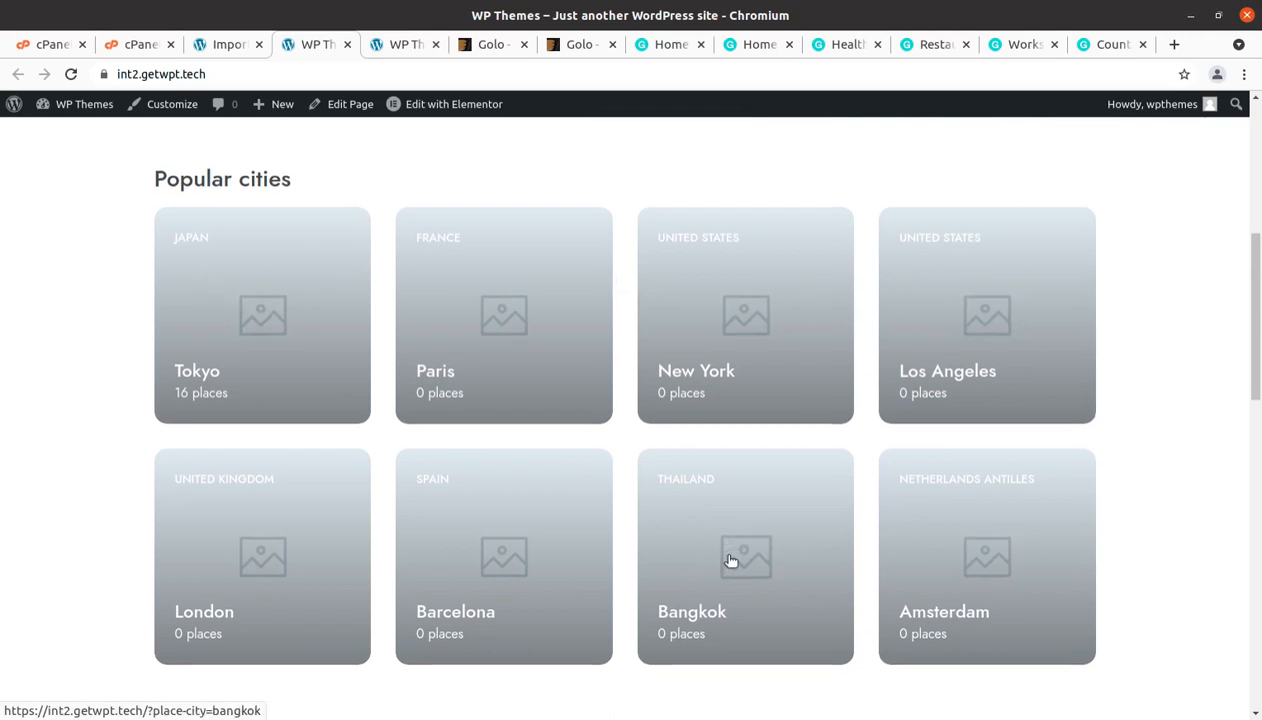
scroll(731, 561, "down", 2)
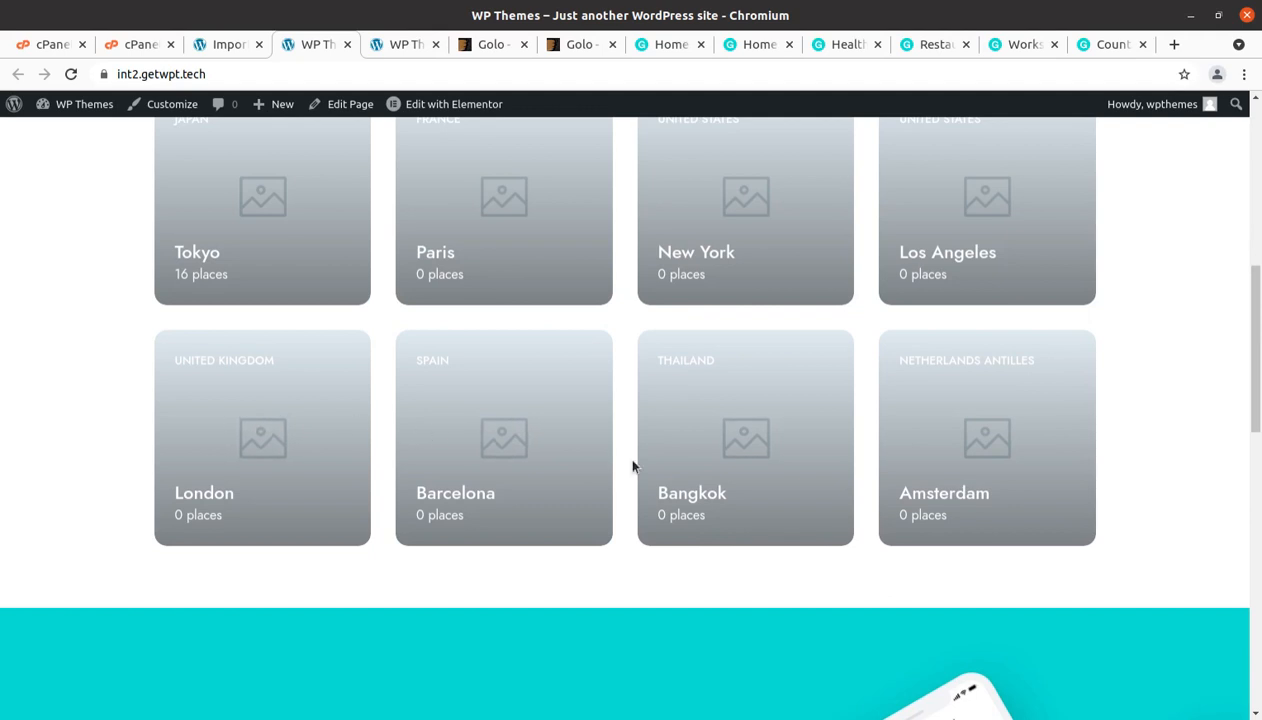
scroll(632, 465, "down", 3)
scroll(632, 465, "down", 1)
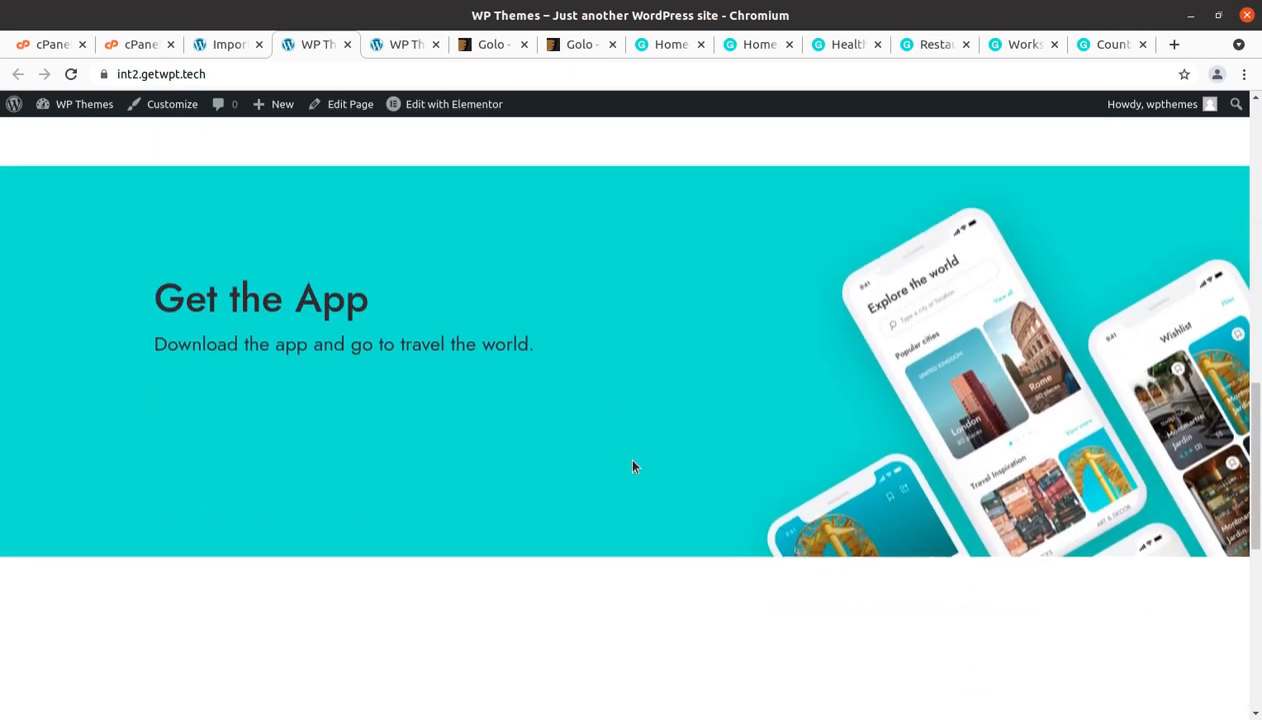
scroll(632, 465, "down", 2)
scroll(352, 468, "down", 1)
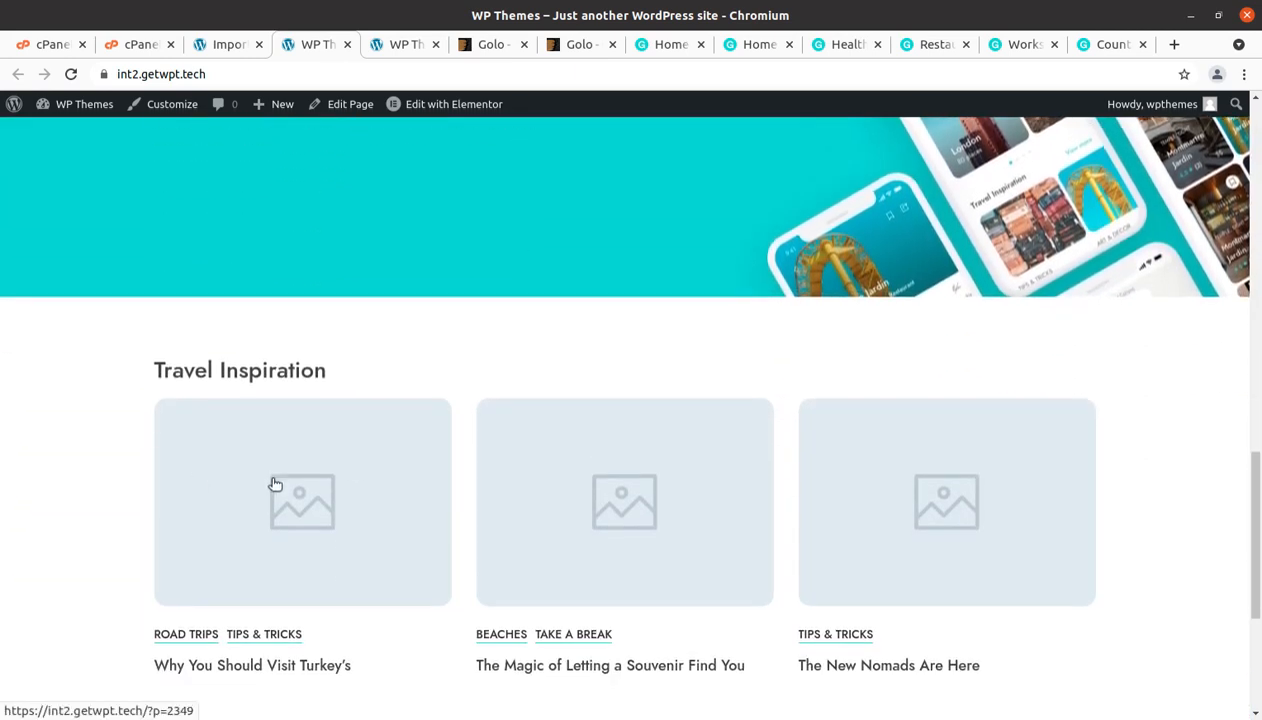
scroll(275, 484, "down", 3)
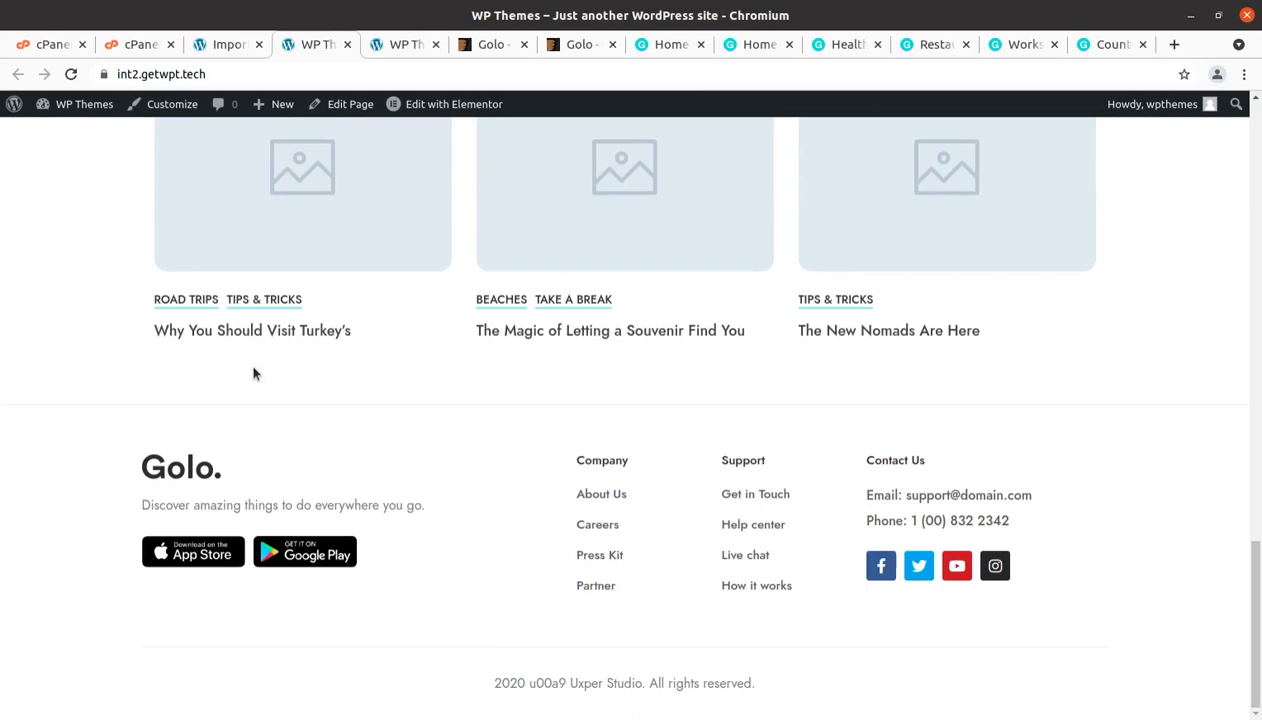
scroll(253, 374, "up", 10)
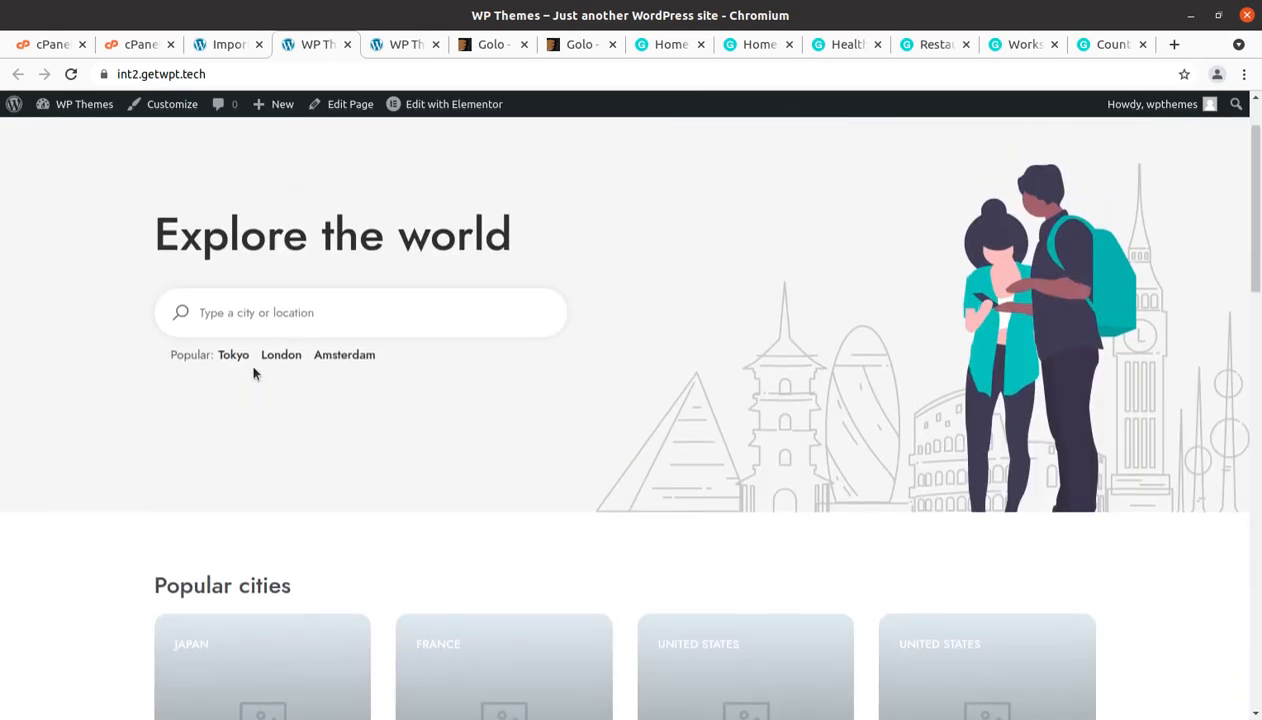
scroll(253, 374, "up", 1)
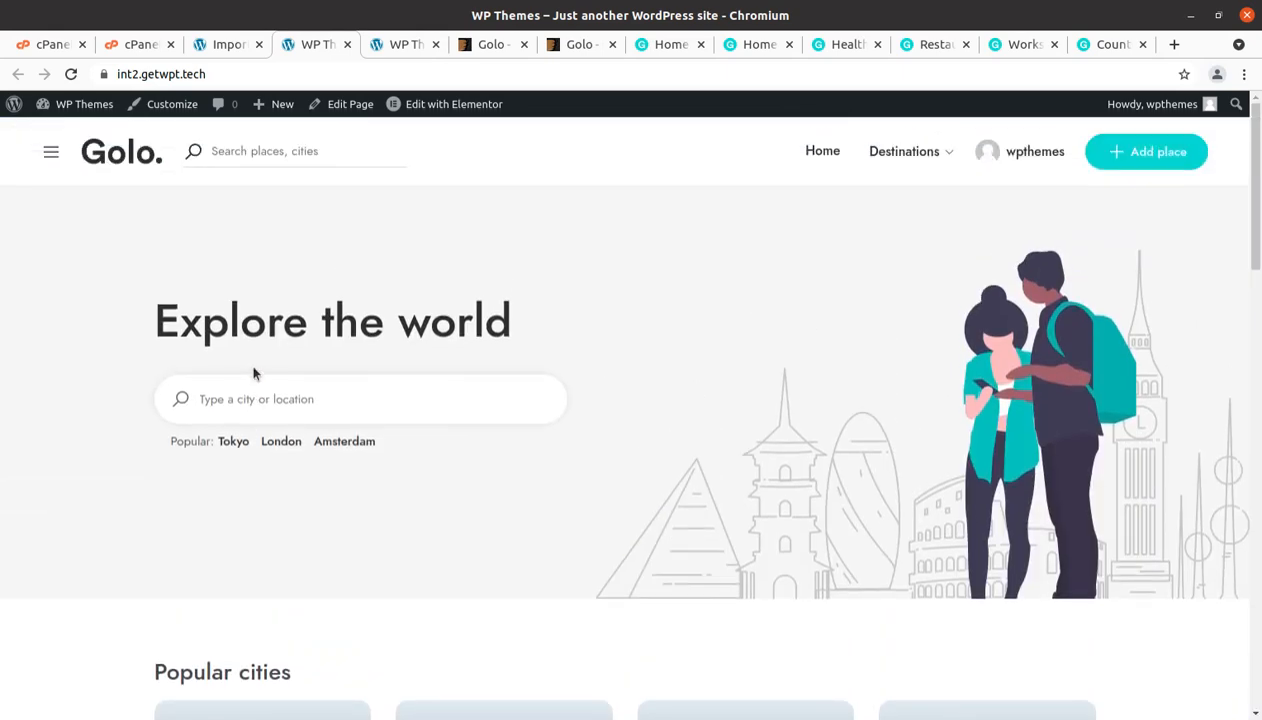
View the Amsterdam destination page and examine its city details, listings area and footer.
left_click(930, 155)
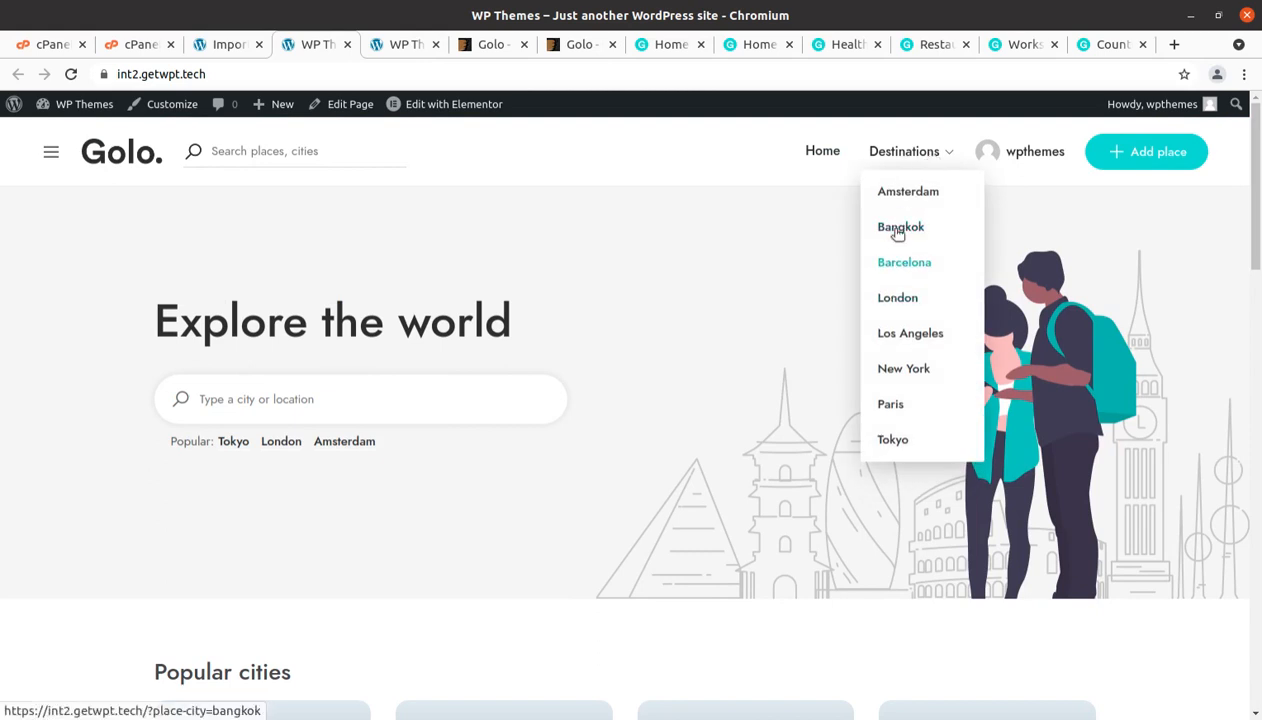
left_click(905, 200)
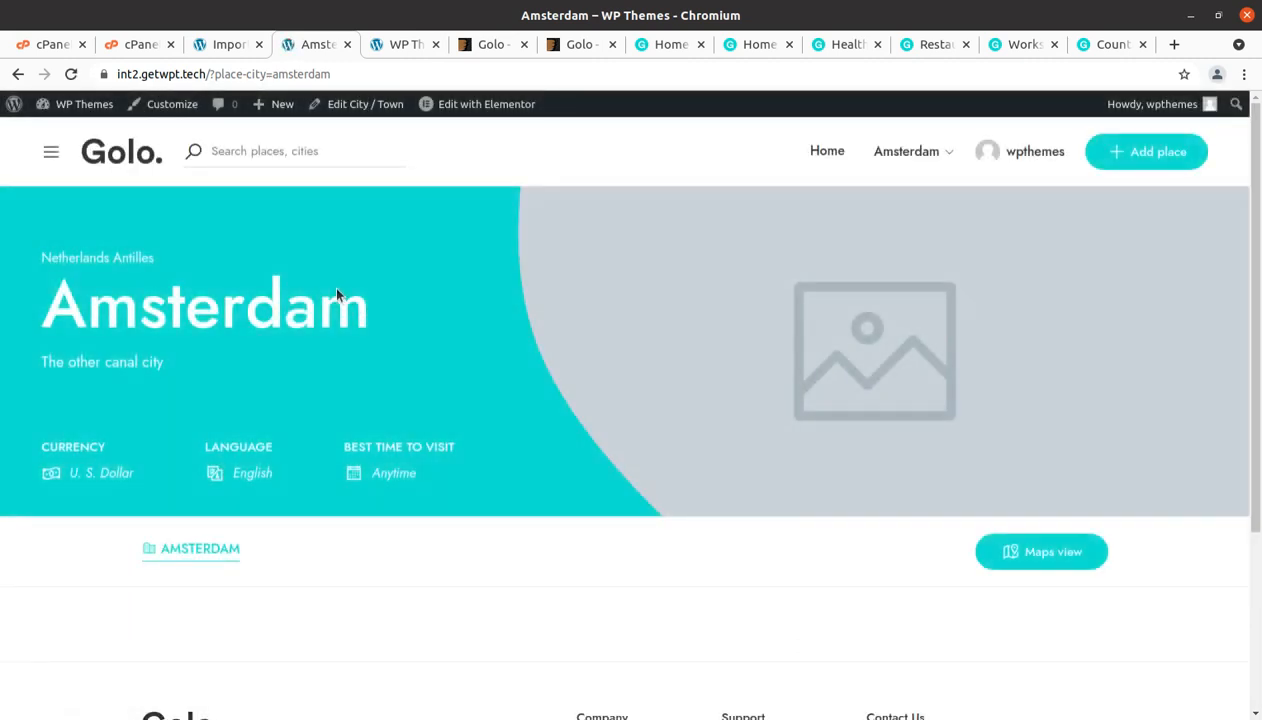
scroll(150, 337, "down", 5)
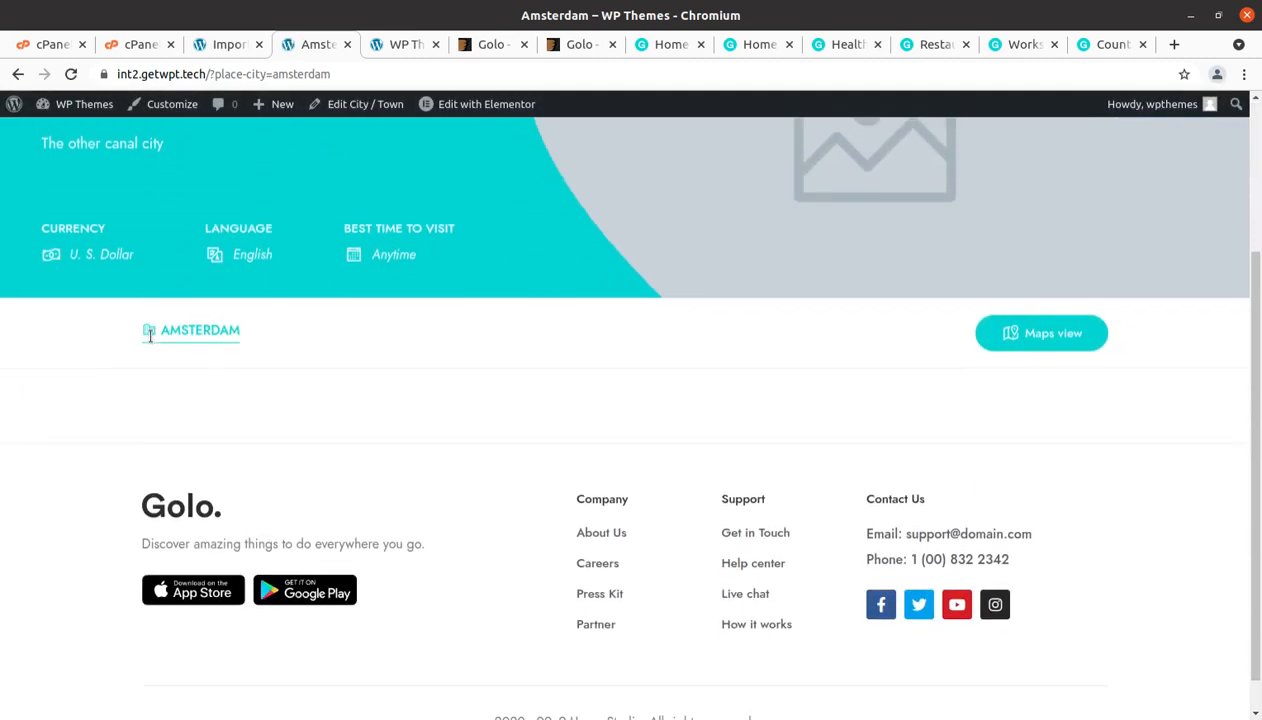
scroll(153, 339, "up", 2)
scroll(237, 404, "up", 2)
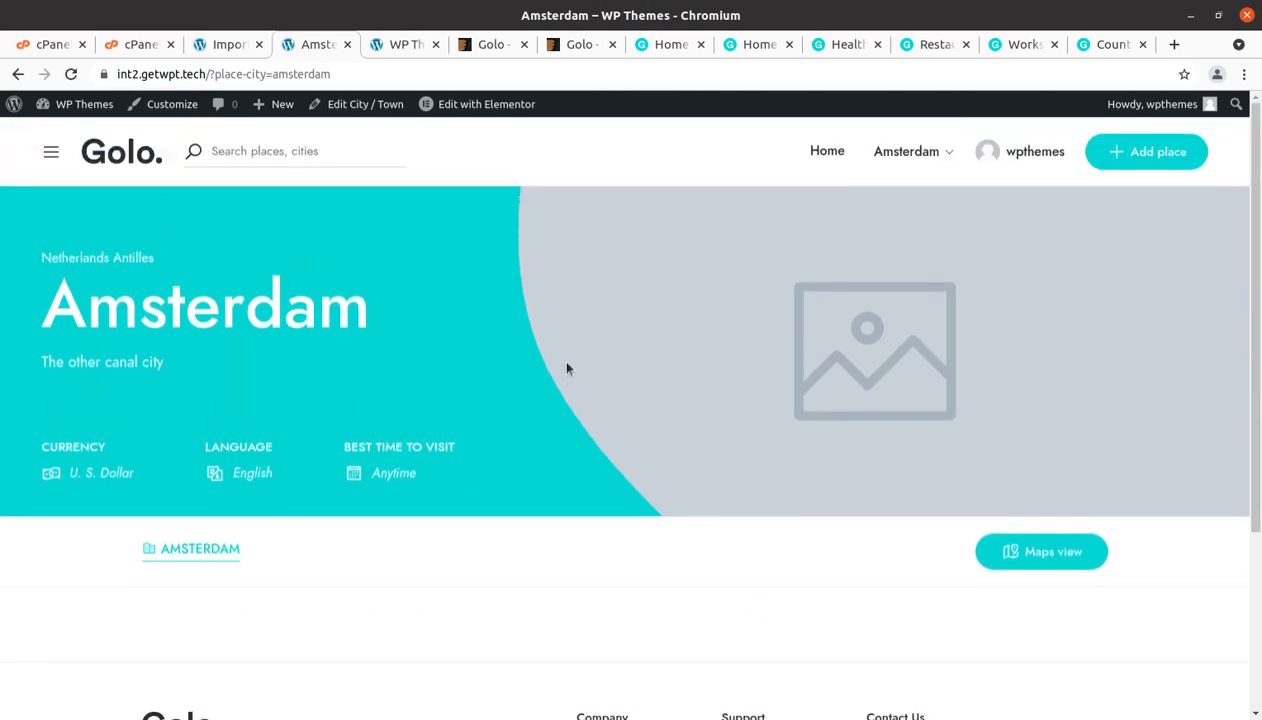
View the London destination page, and open it again from the home page's list of destinations.
left_click(935, 157)
left_click(891, 305)
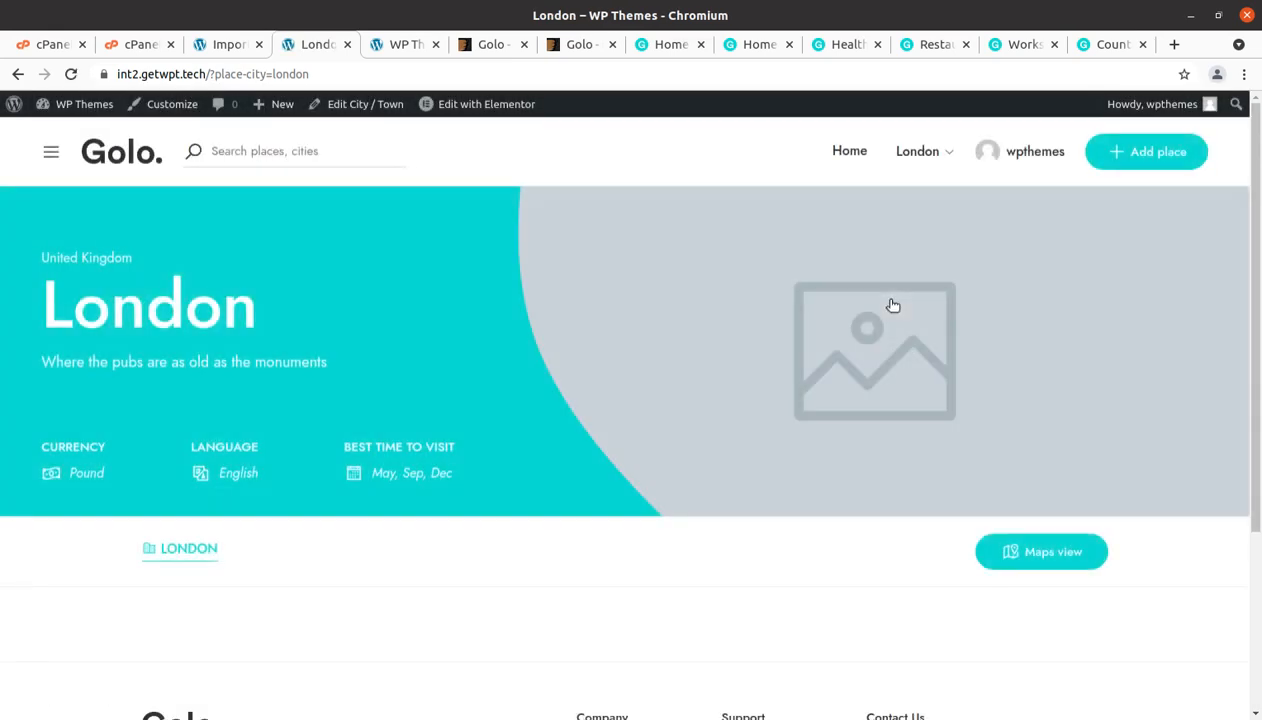
scroll(468, 341, "down", 3)
scroll(467, 341, "up", 3)
left_click(130, 160)
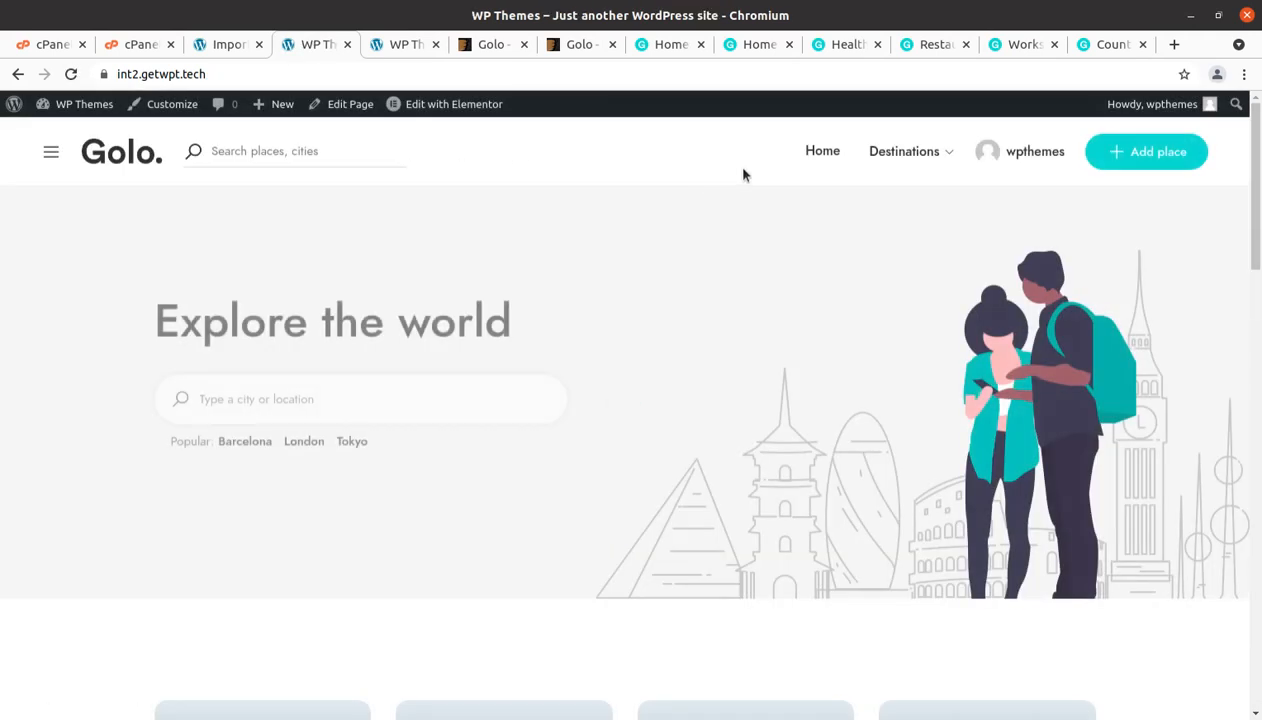
mouse_move(930, 160)
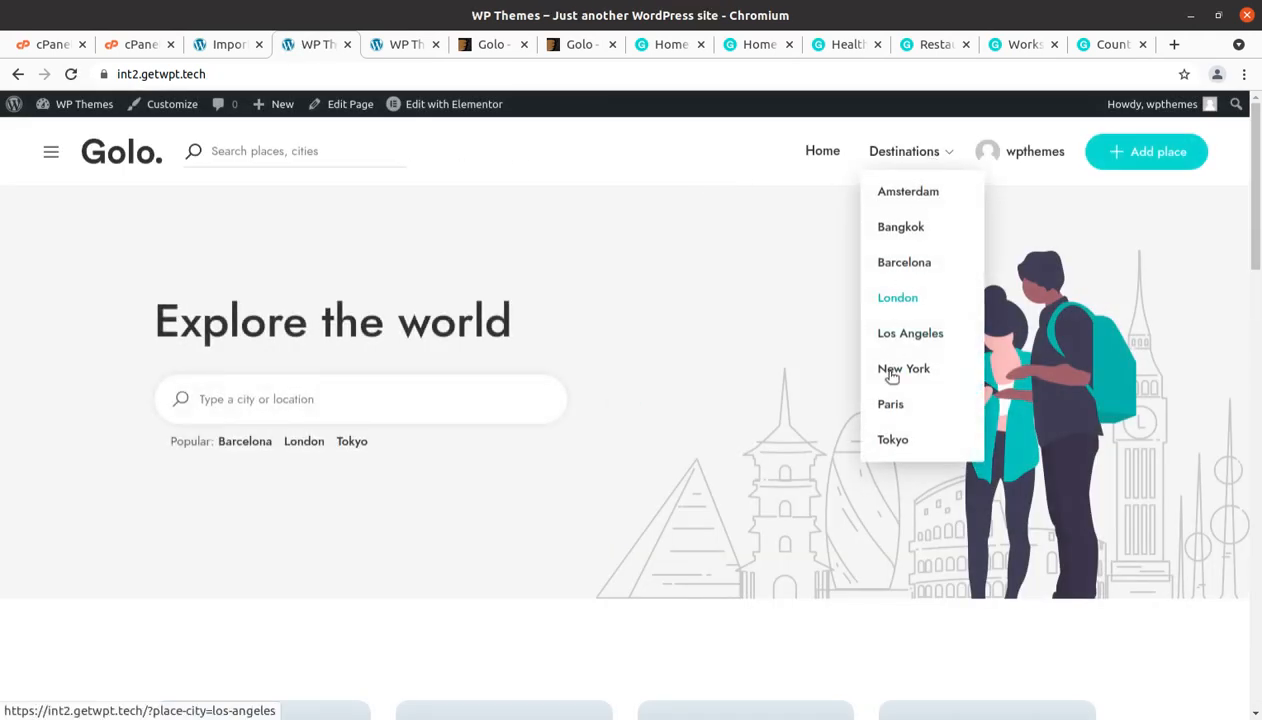
left_click(910, 306)
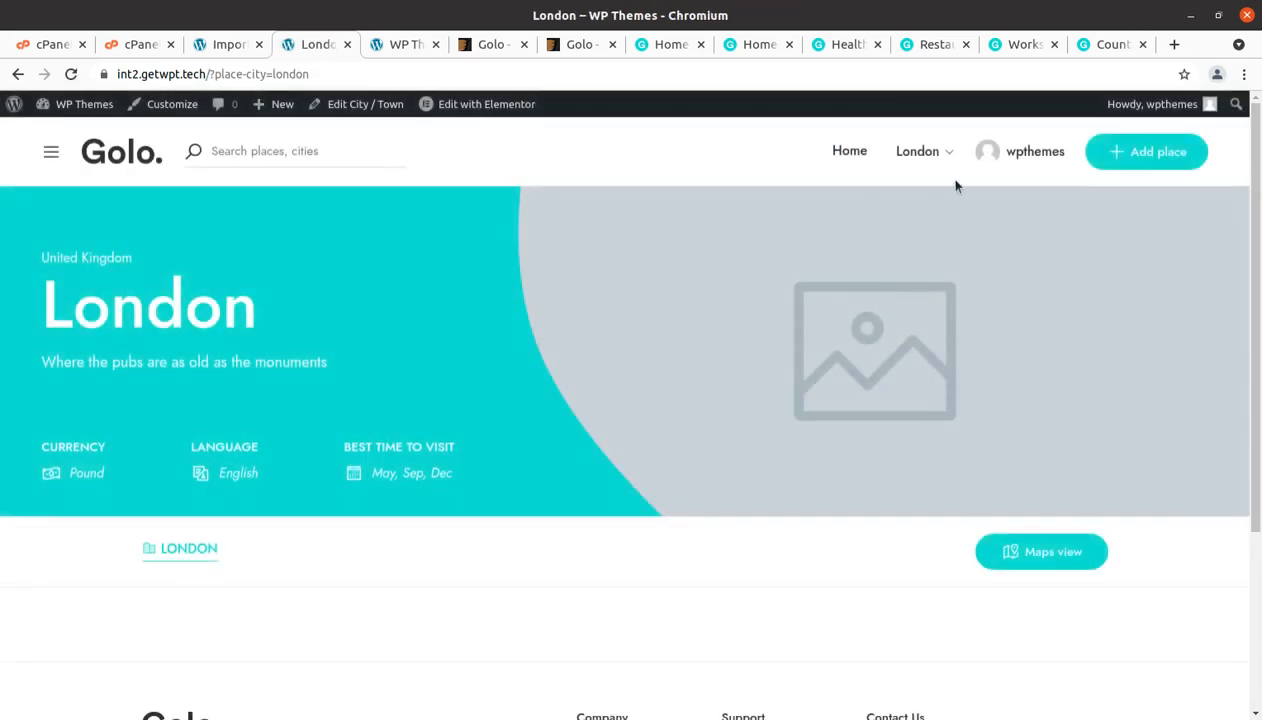
Try to open My Places from the account options on the London page, and return to the home page.
mouse_move(1022, 151)
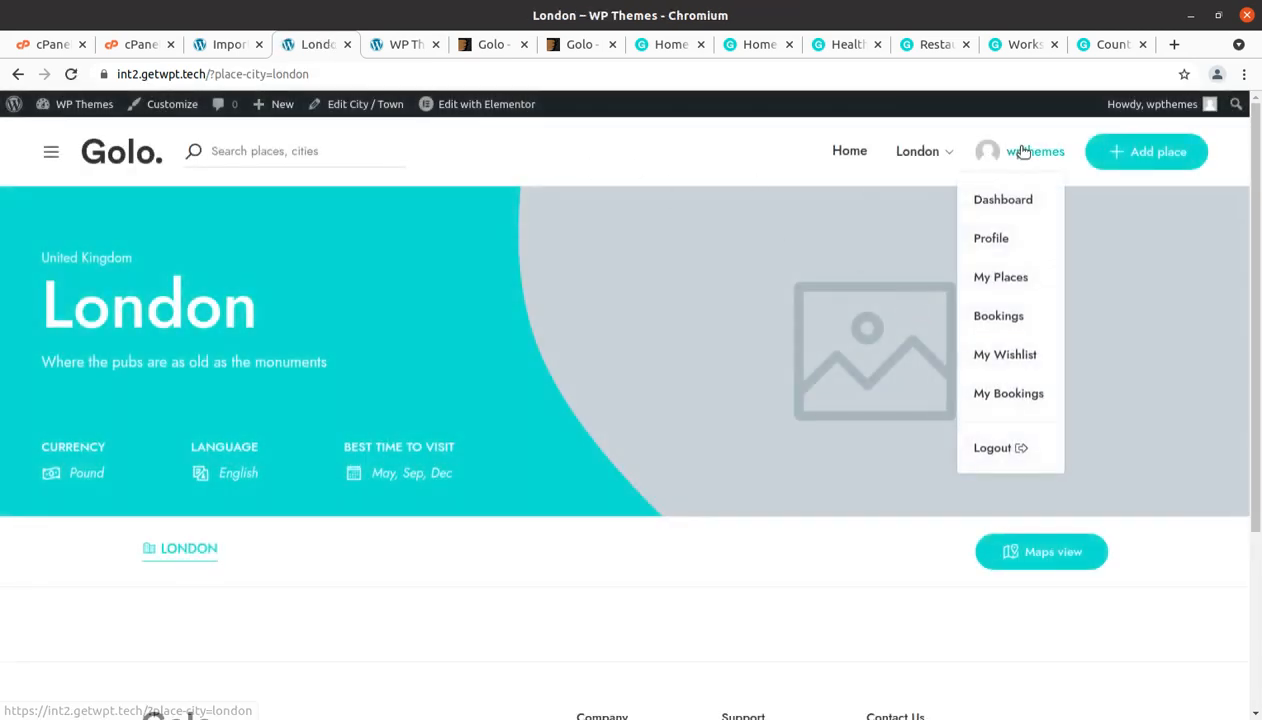
left_click(999, 285)
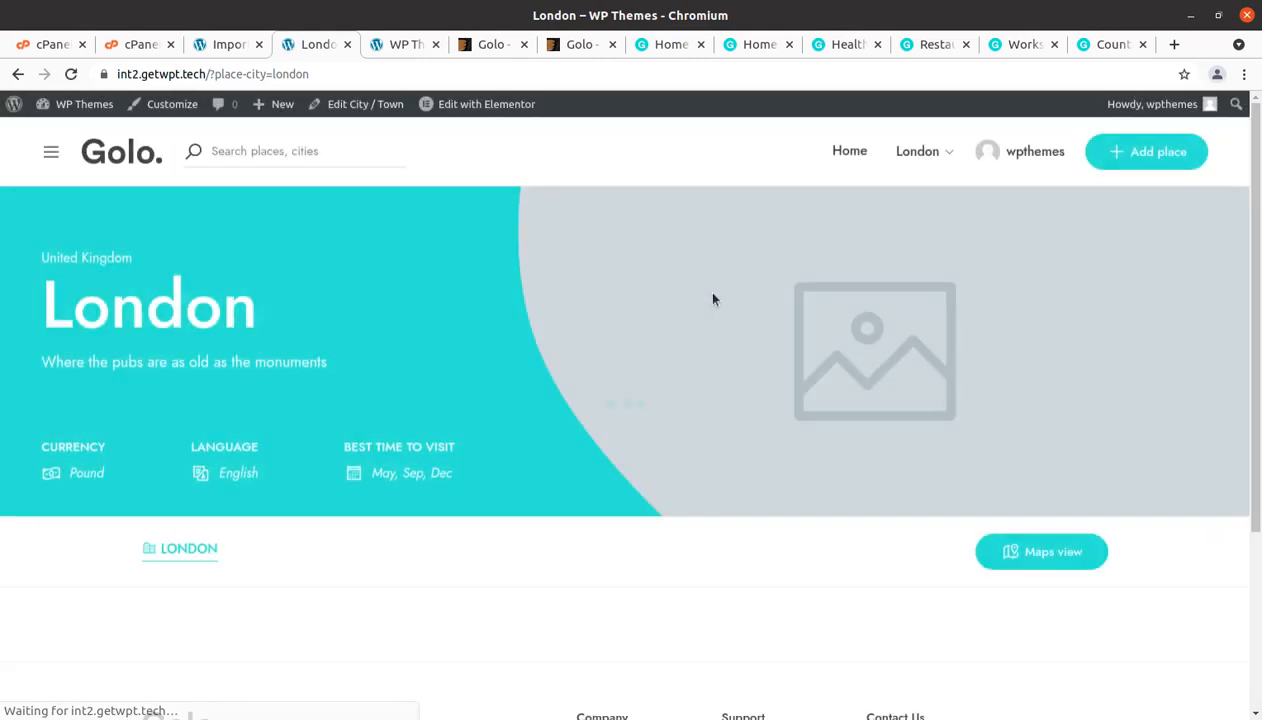
scroll(660, 308, "down", 3)
scroll(660, 308, "up", 4)
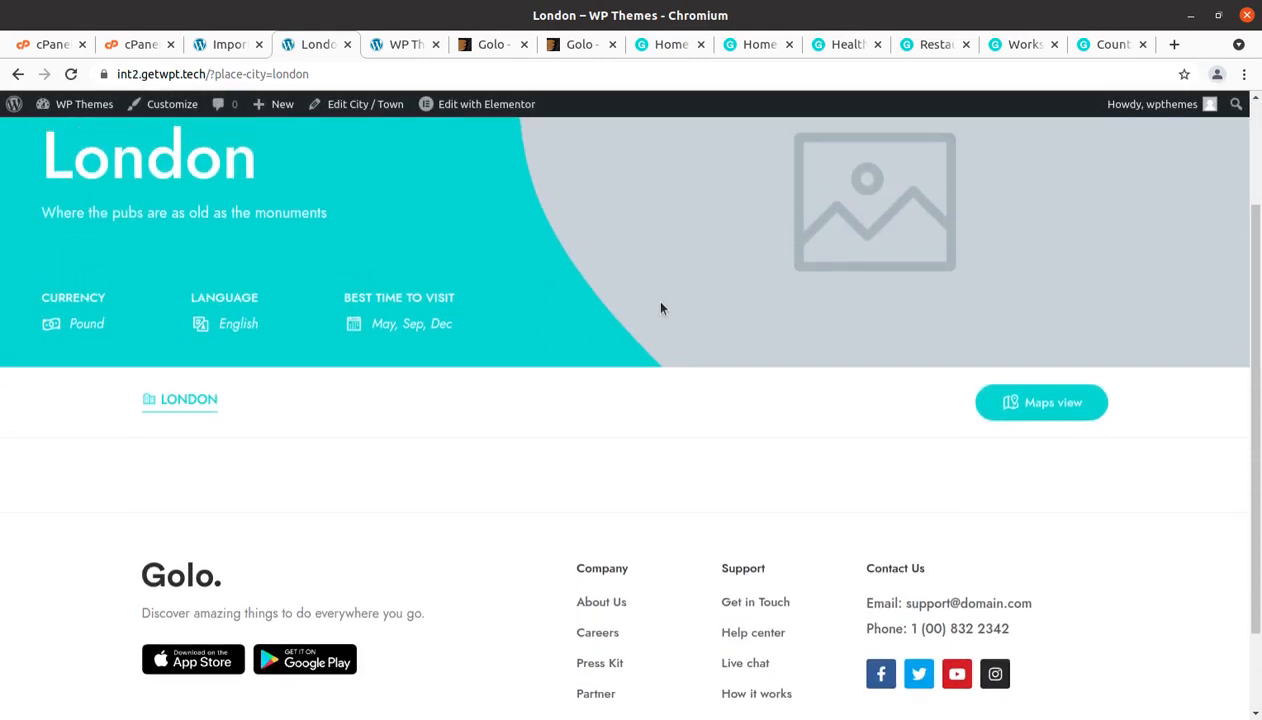
mouse_move(1030, 151)
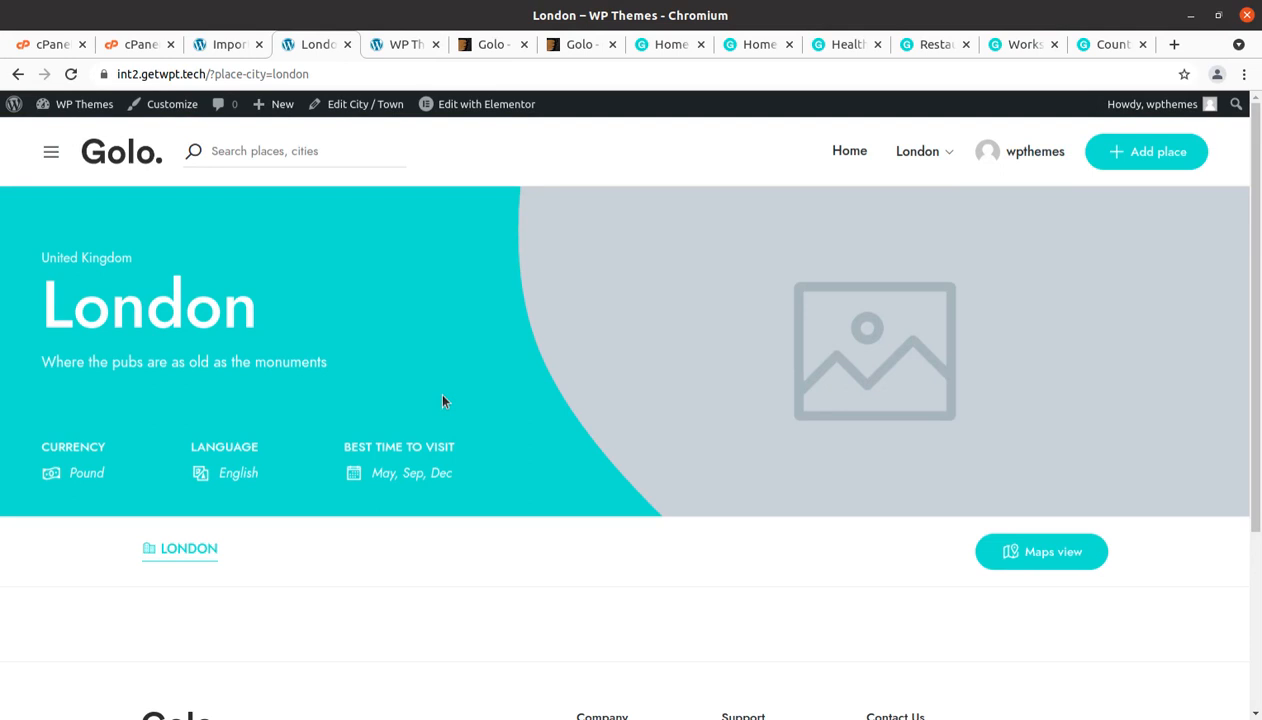
left_click(143, 157)
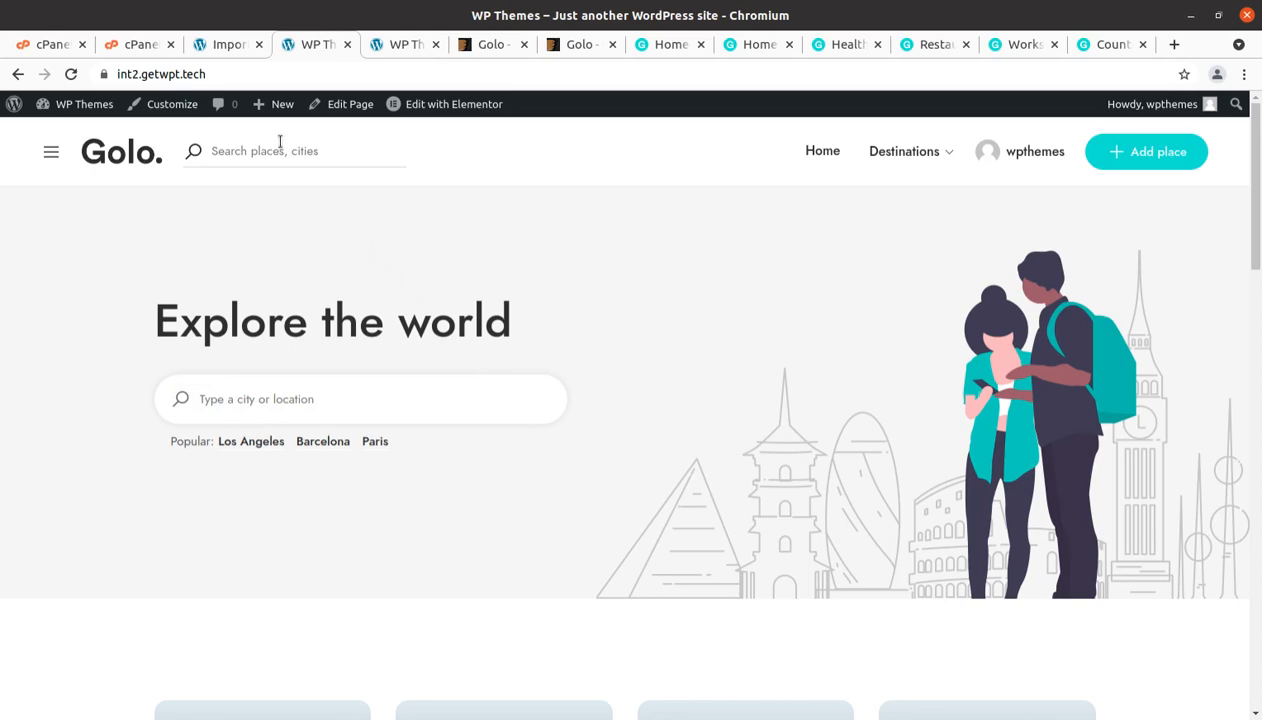
Close the demo import completion message in the WordPress admin and open the Golo theme's Welcome page.
left_click(224, 47)
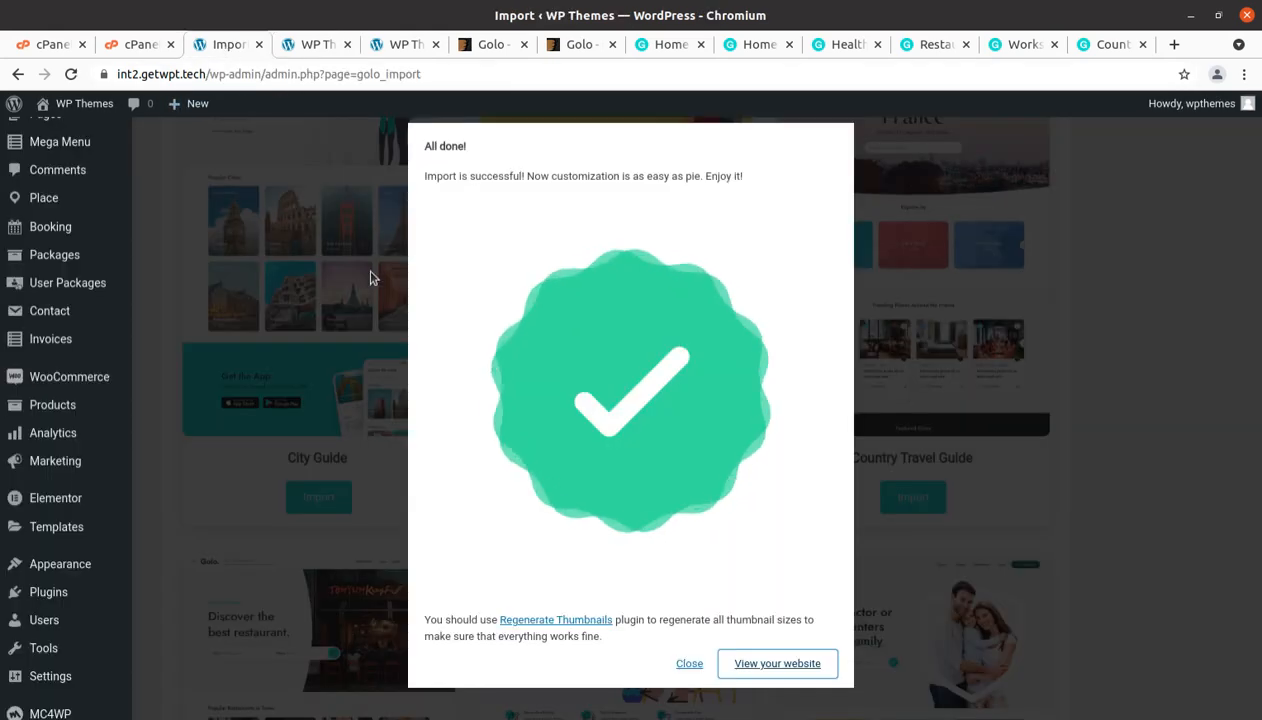
left_click(689, 664)
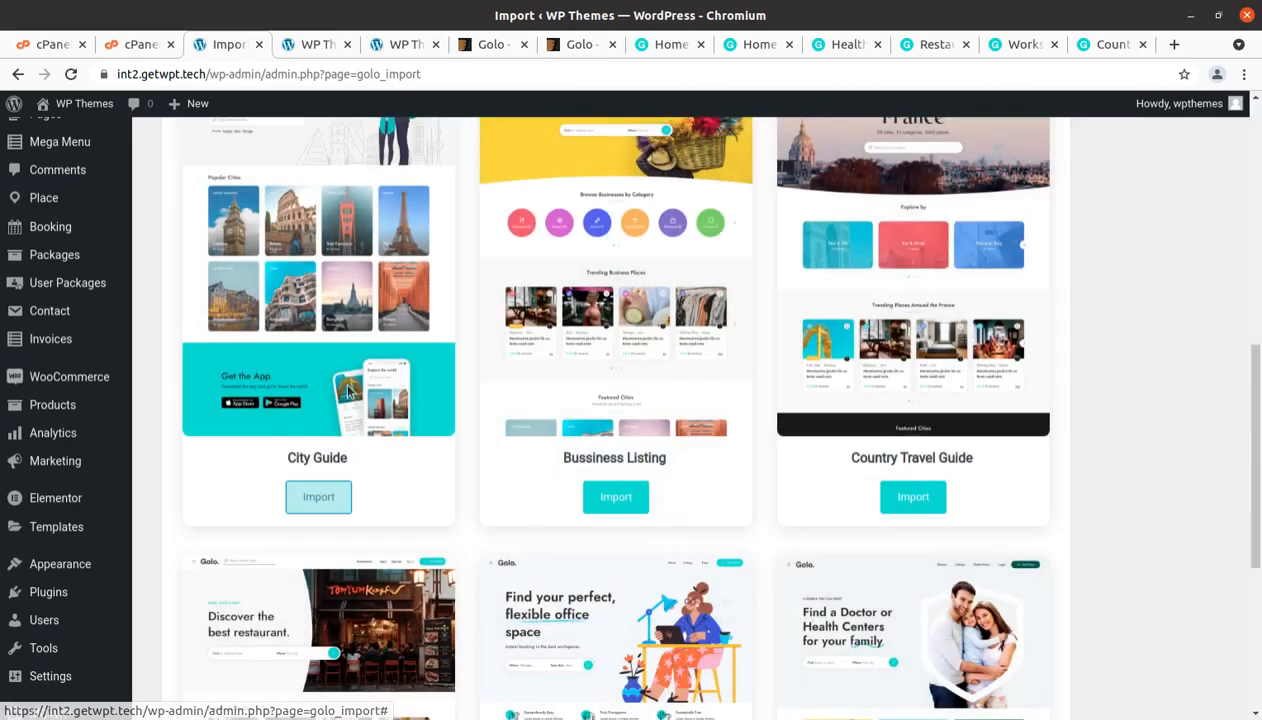
scroll(335, 388, "up", 7)
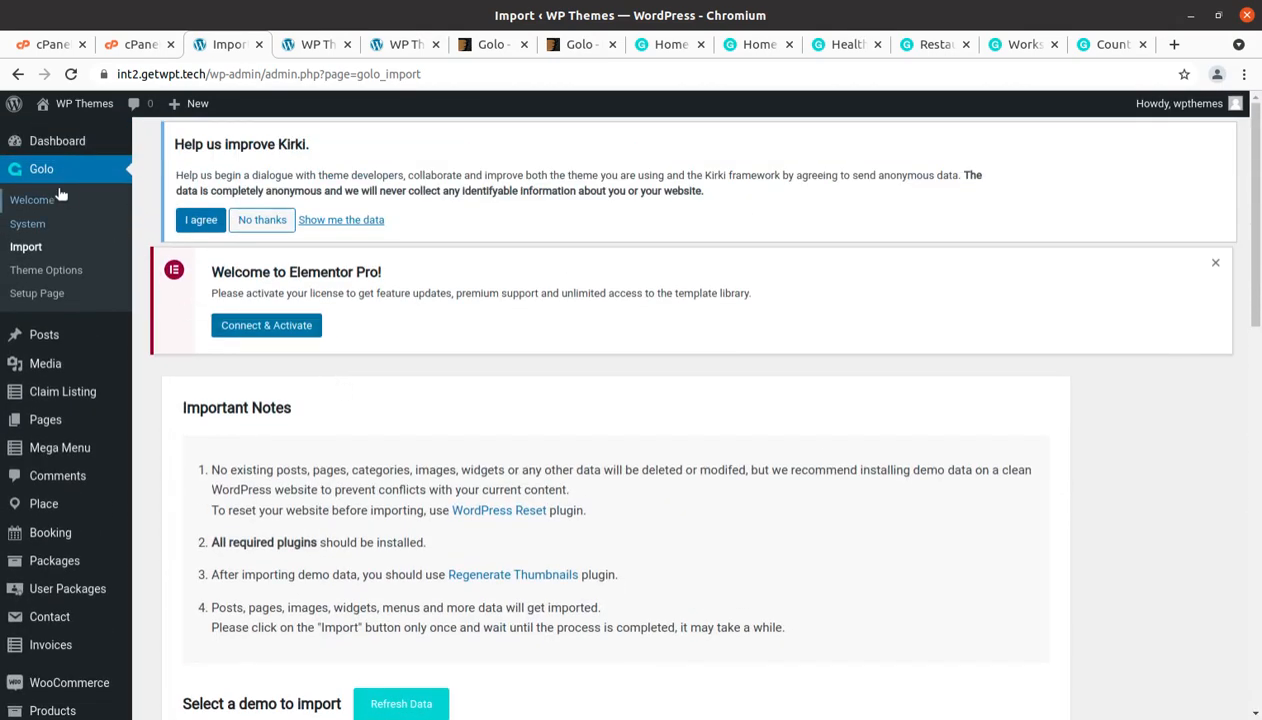
mouse_move(50, 153)
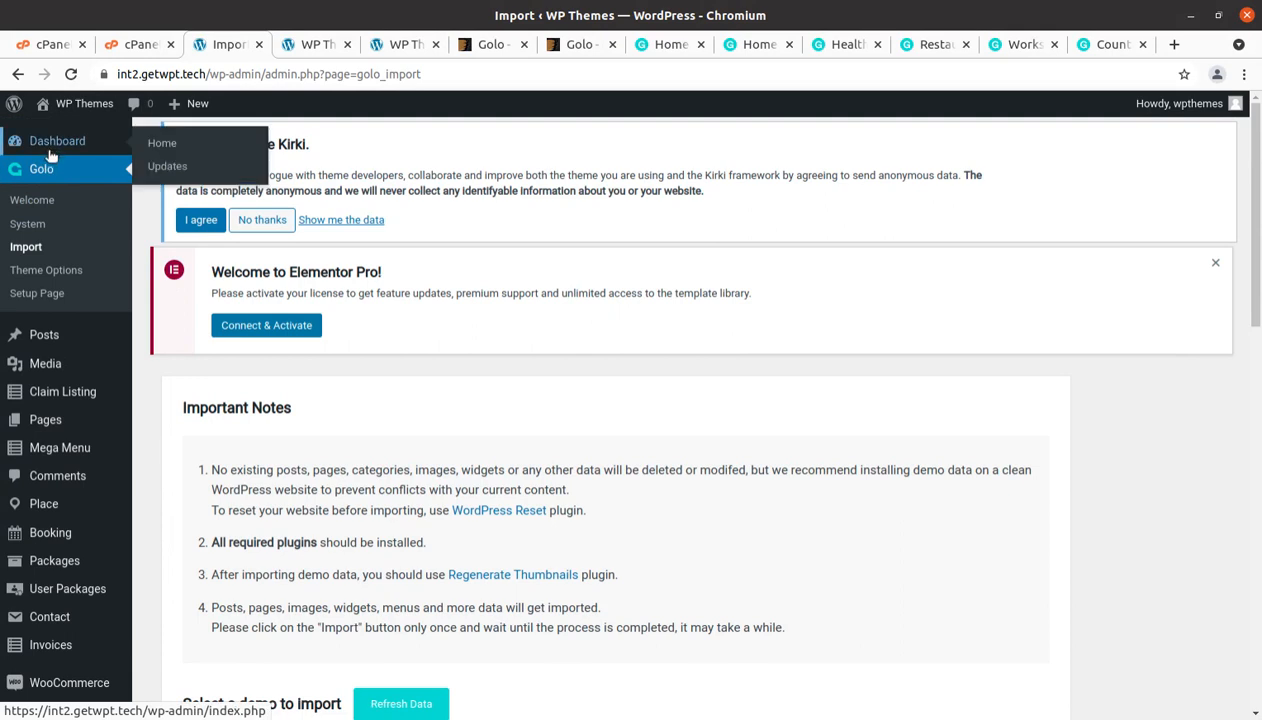
left_click(24, 203)
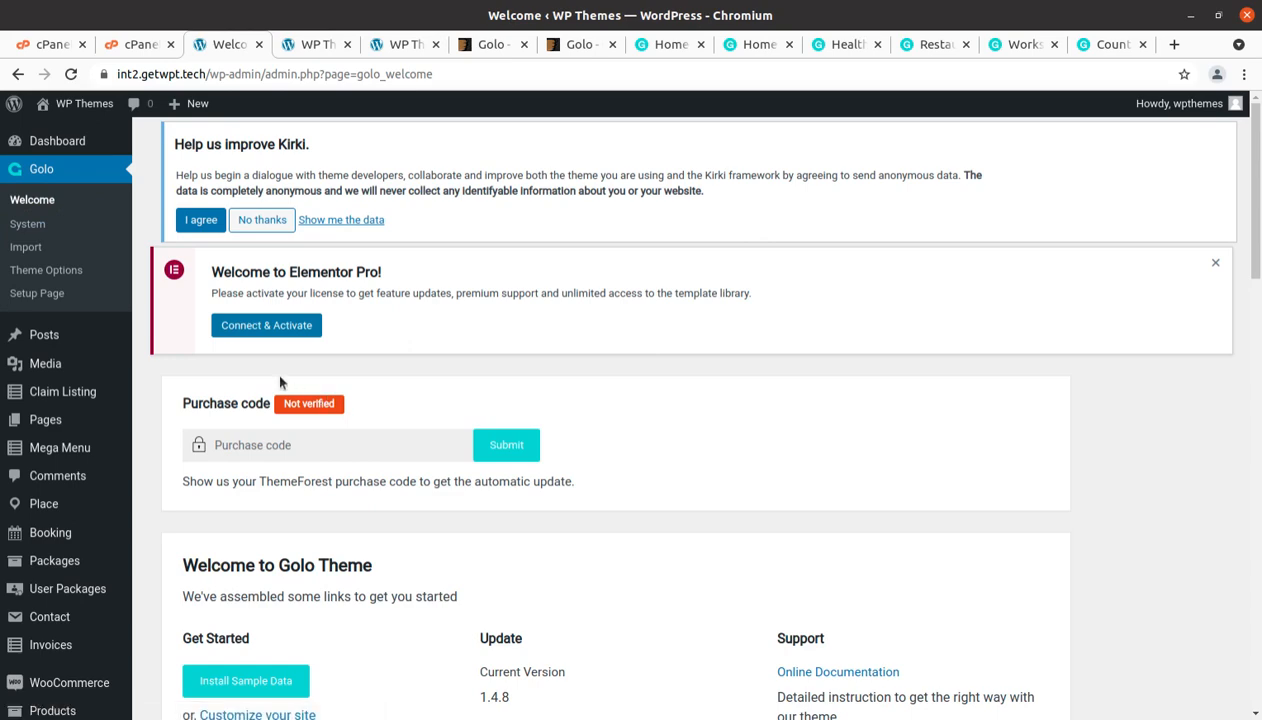
Review the theme version, support links and the required and recommended plugins on the Golo Welcome page.
scroll(280, 382, "down", 10)
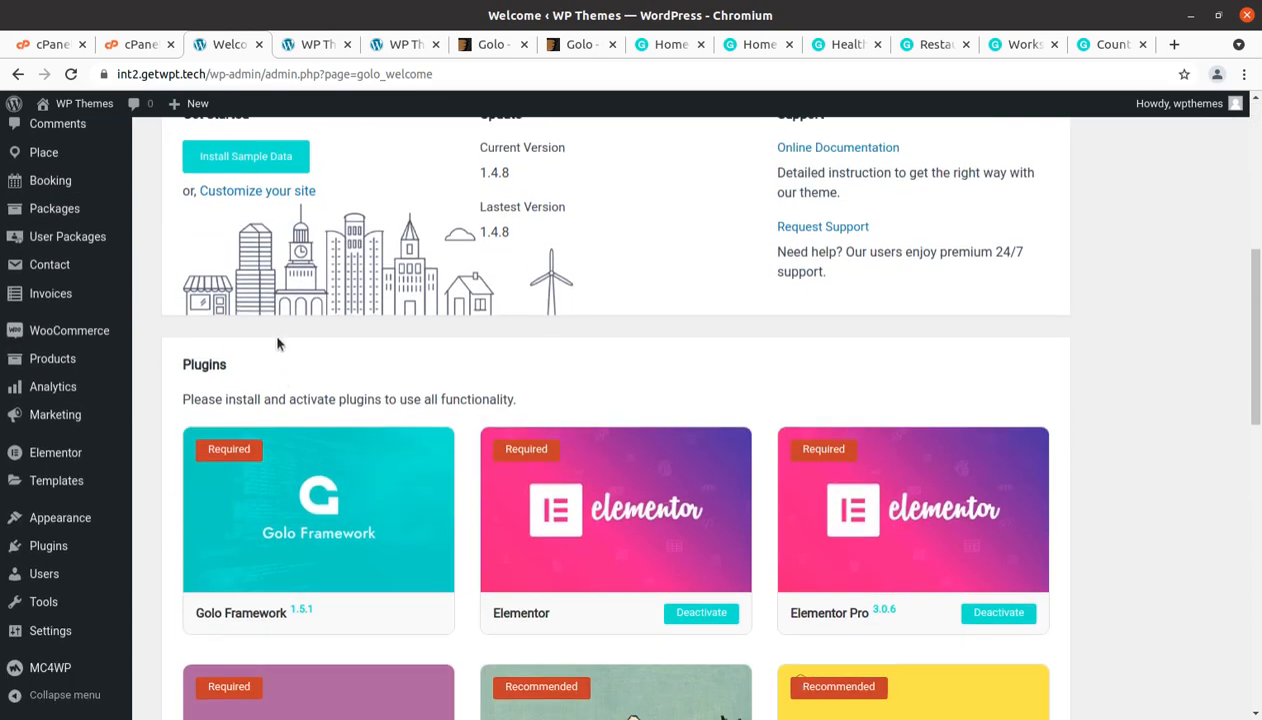
scroll(283, 310, "up", 3)
scroll(285, 301, "down", 2)
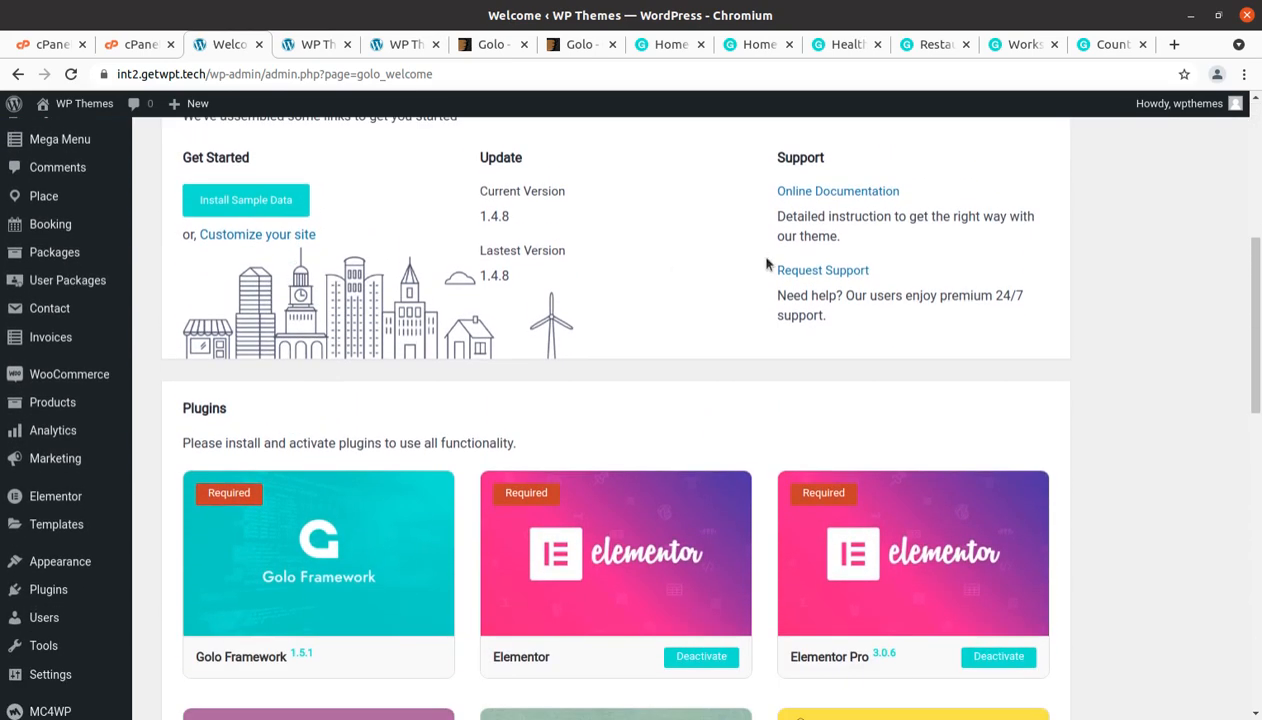
scroll(750, 266, "down", 3)
scroll(290, 415, "down", 3)
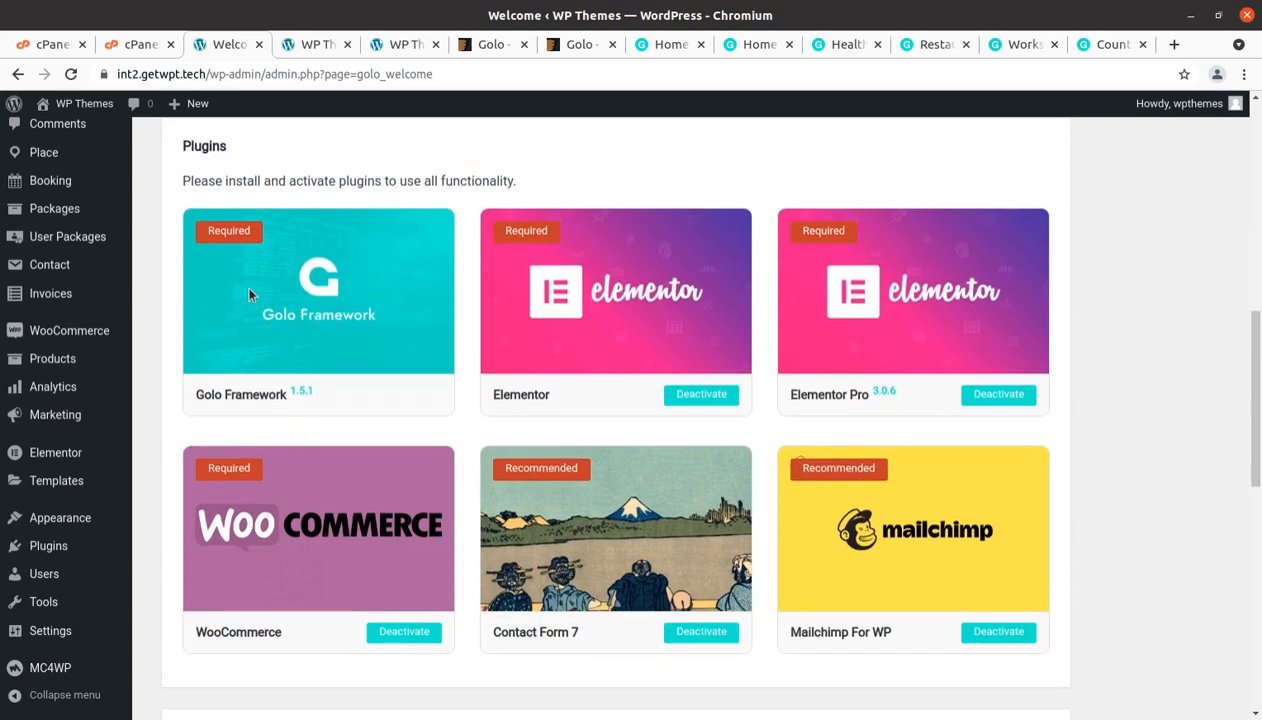
scroll(845, 312, "down", 3)
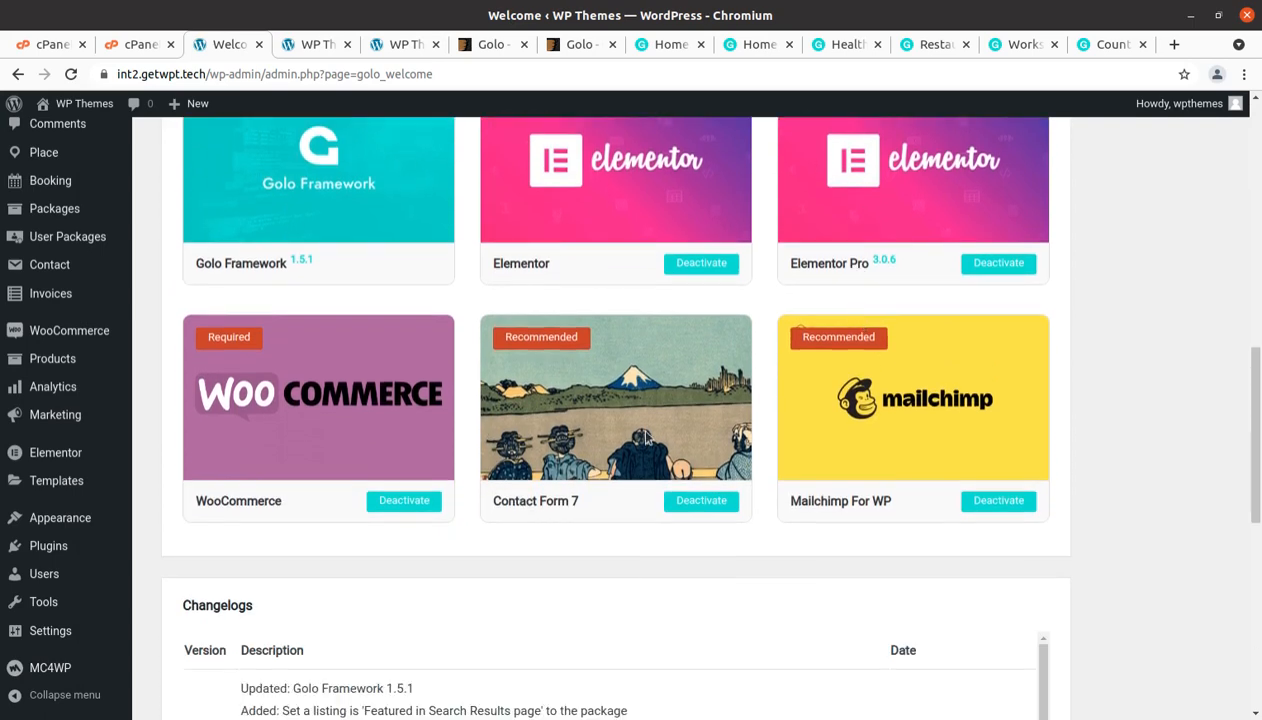
Examine the theme's changelogs, checking the release dates and changes from version 1.4.8 back through earlier versions.
scroll(496, 415, "down", 3)
scroll(273, 396, "down", 2)
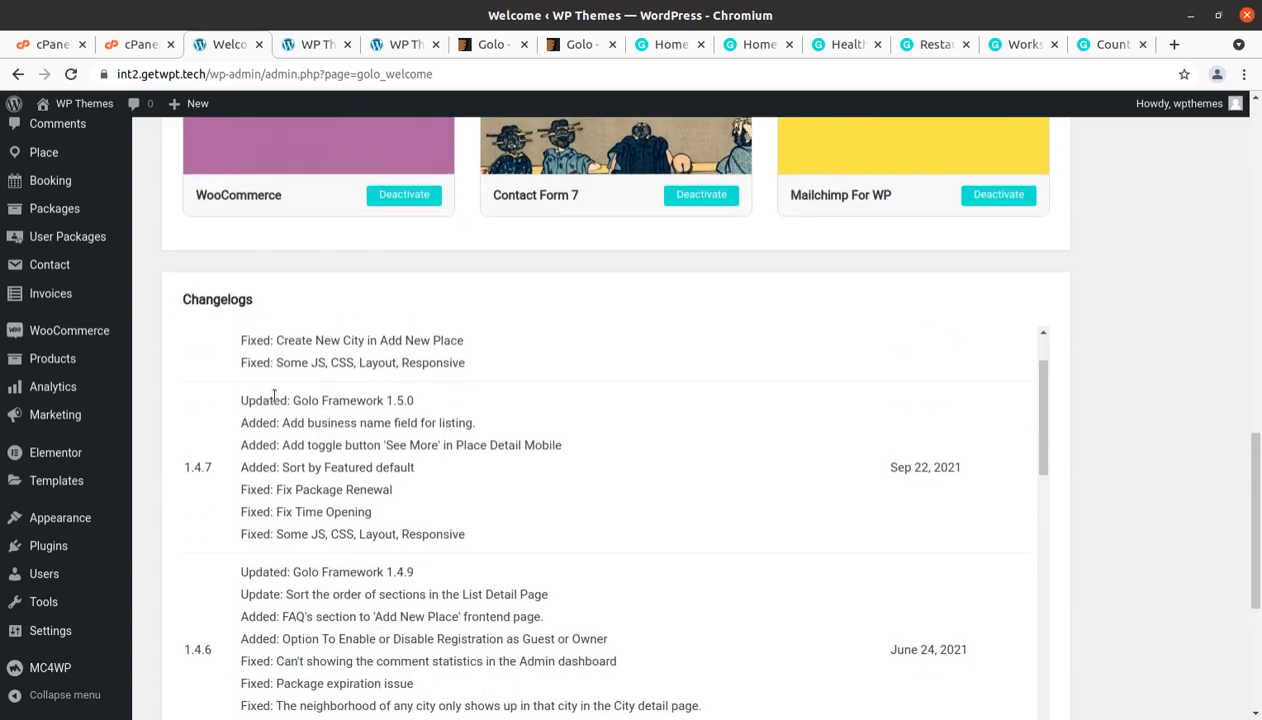
scroll(280, 400, "up", 3)
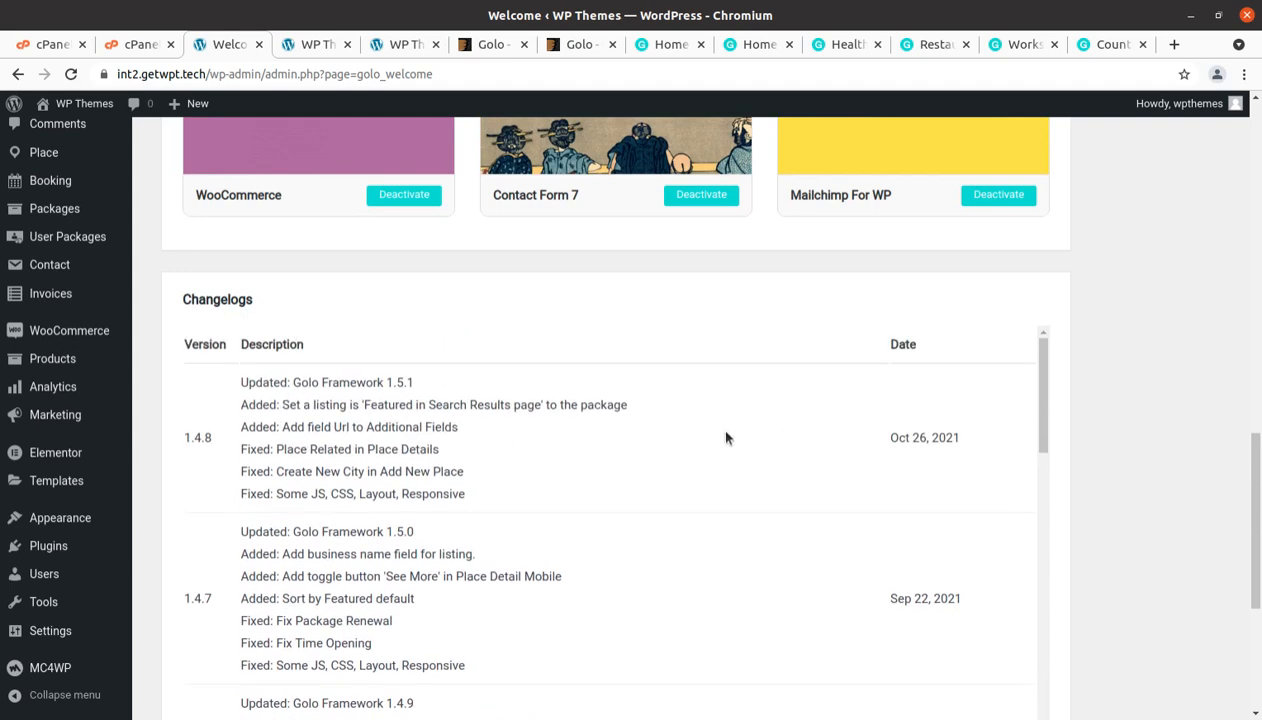
left_click_drag(890, 440, 956, 428)
left_click(890, 417)
scroll(390, 480, "down", 5)
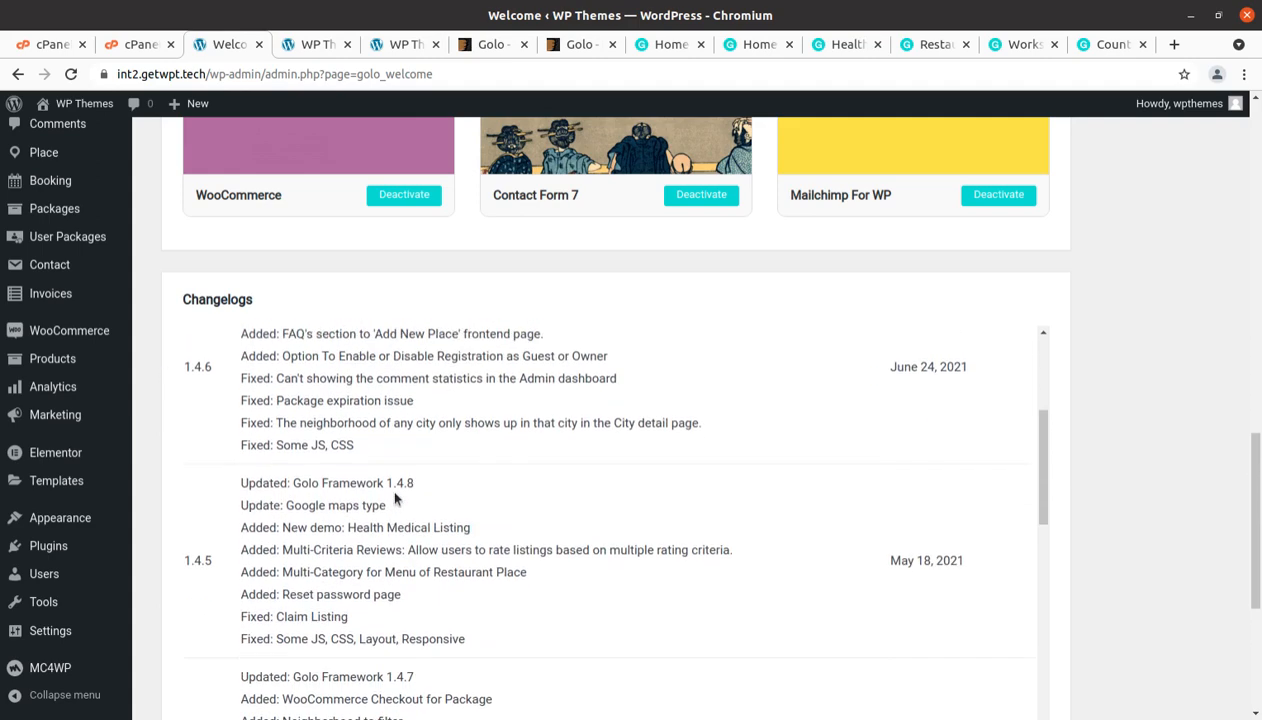
scroll(395, 490, "up", 5)
scroll(155, 379, "up", 3)
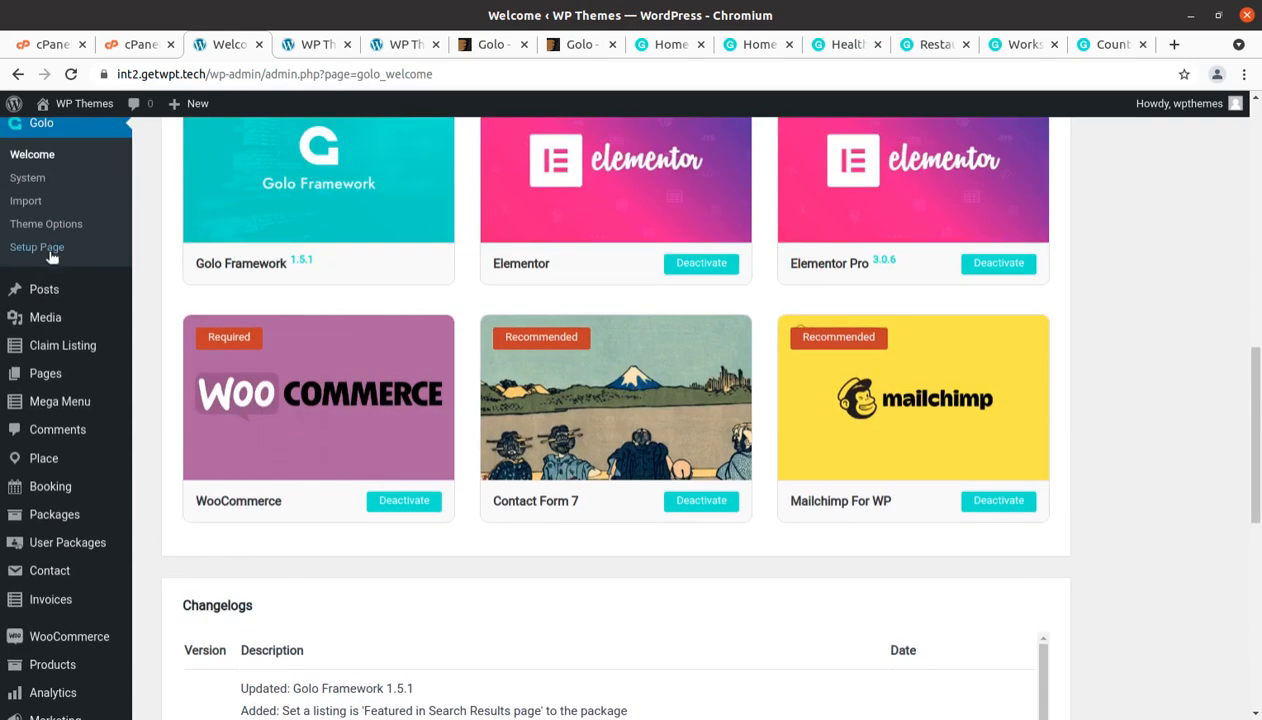
Open Golo's System page and review the WordPress and server environment, including the PHP time limit, max input vars and activated plugins.
left_click(27, 180)
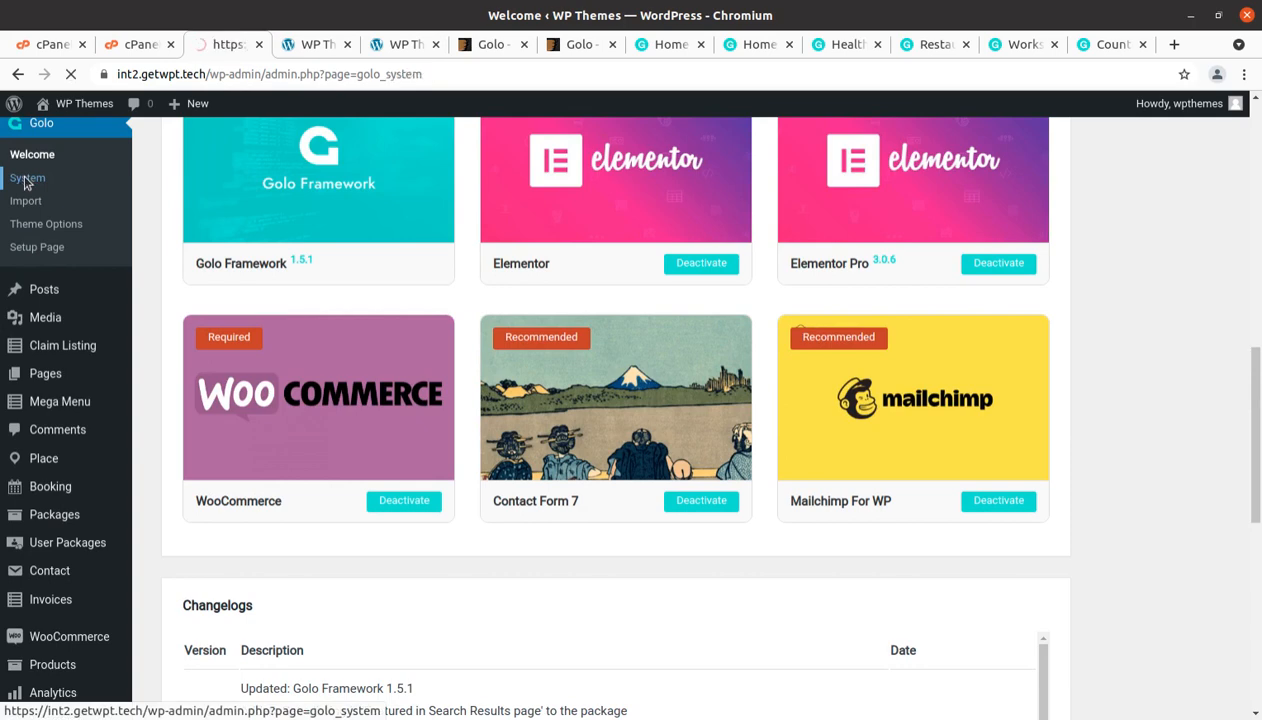
scroll(628, 401, "down", 3)
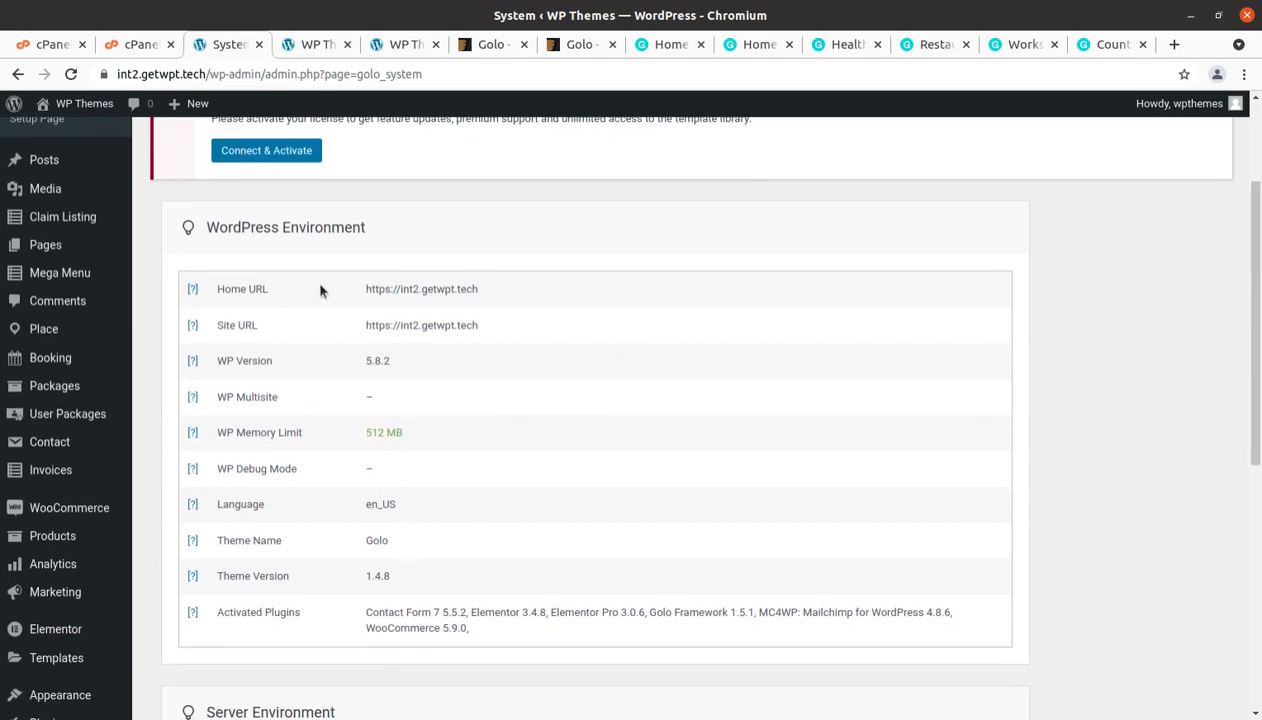
scroll(475, 320, "down", 2)
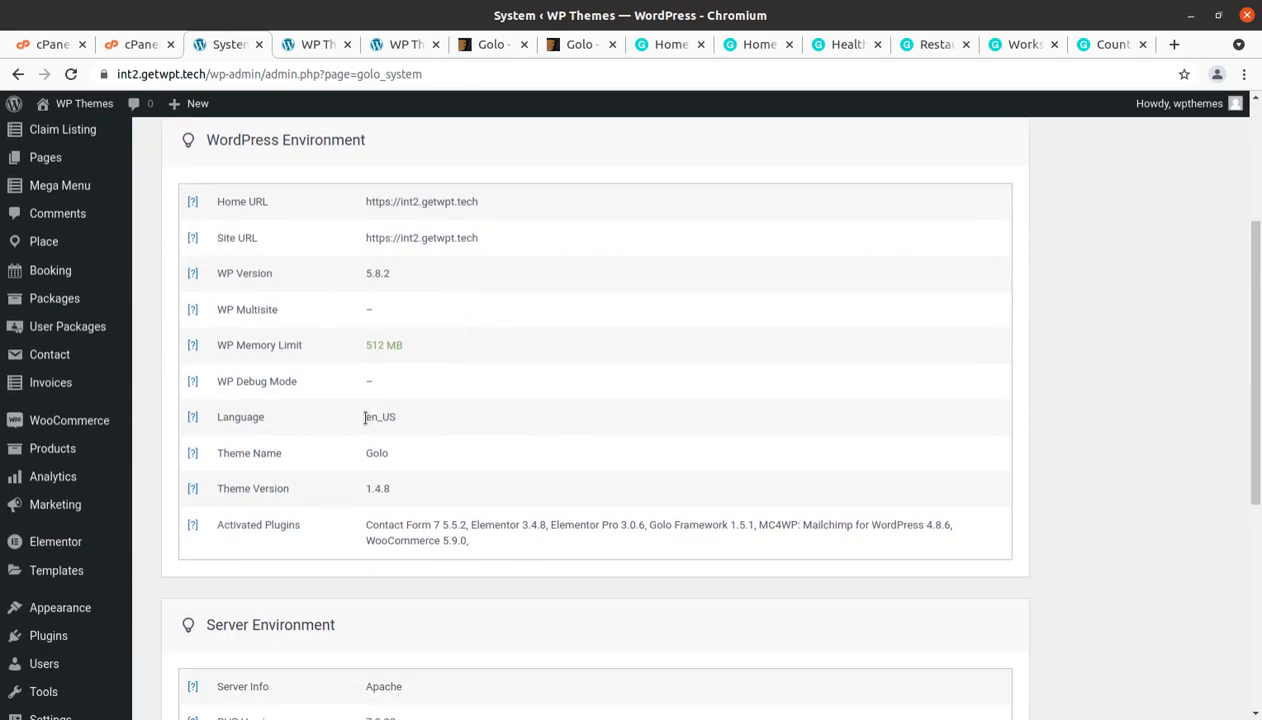
scroll(365, 417, "down", 8)
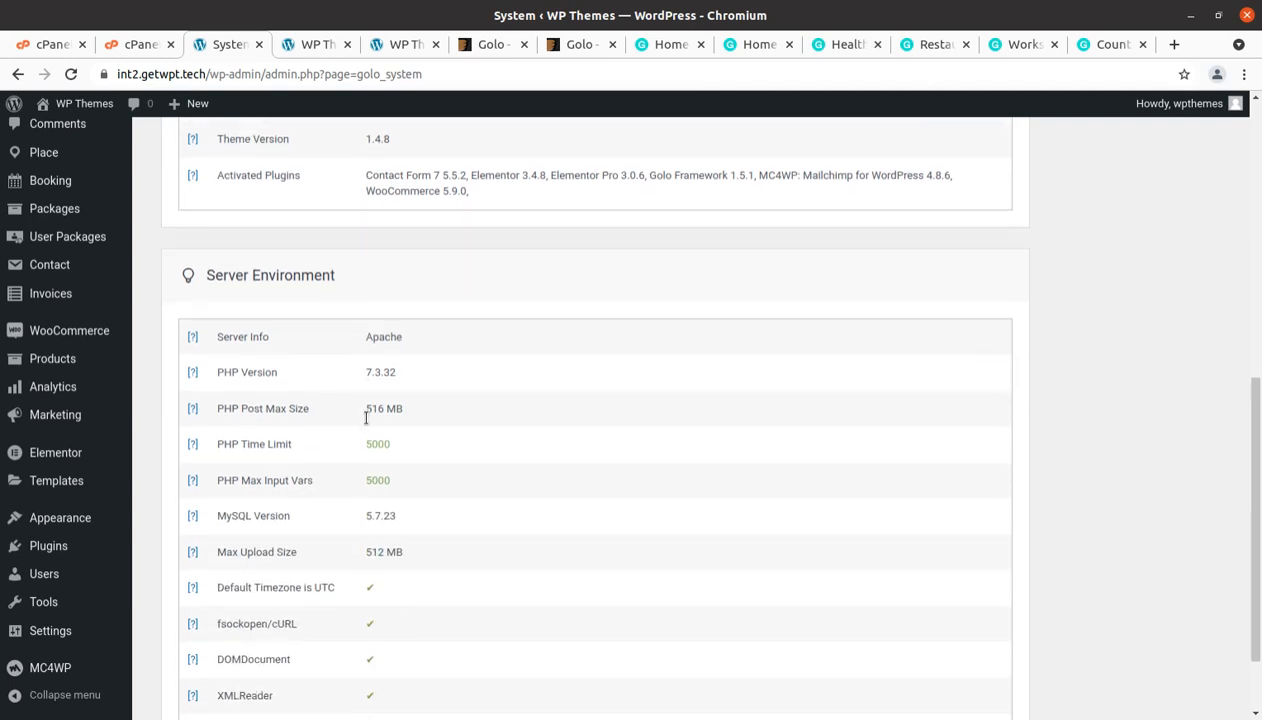
left_click_drag(397, 357, 356, 342)
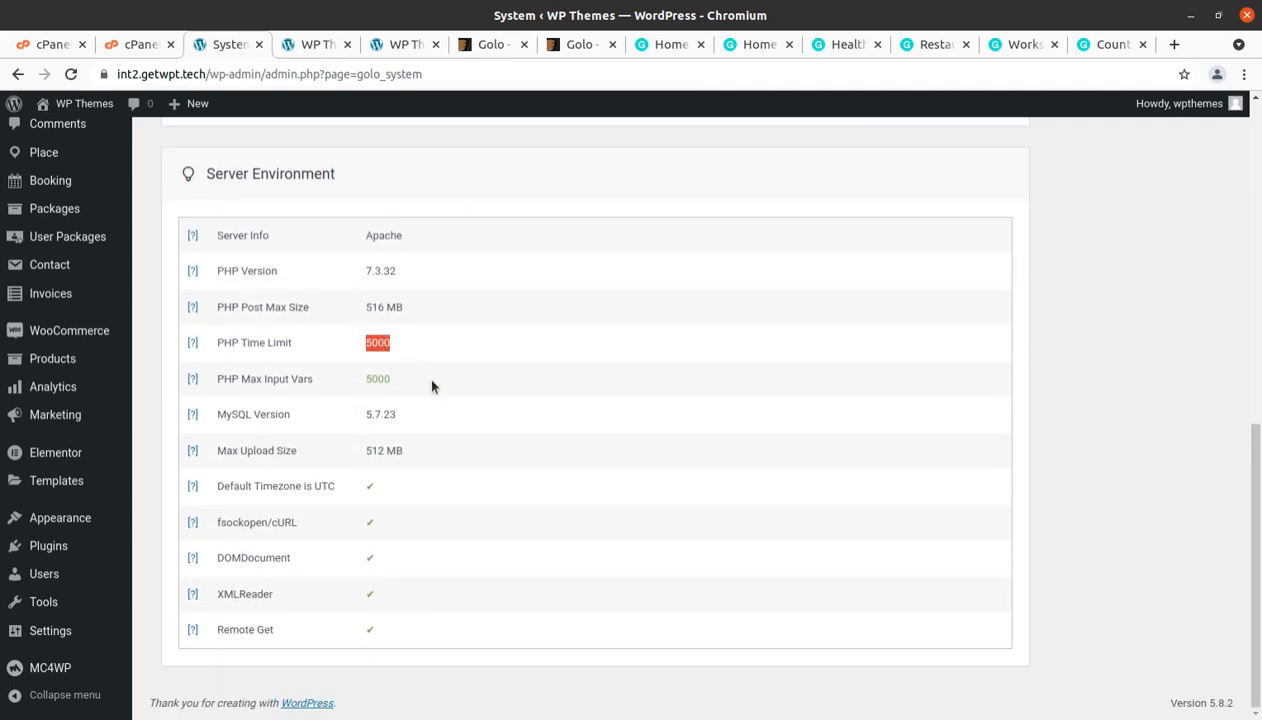
left_click_drag(431, 385, 360, 385)
left_click(349, 495)
scroll(420, 550, "up", 3)
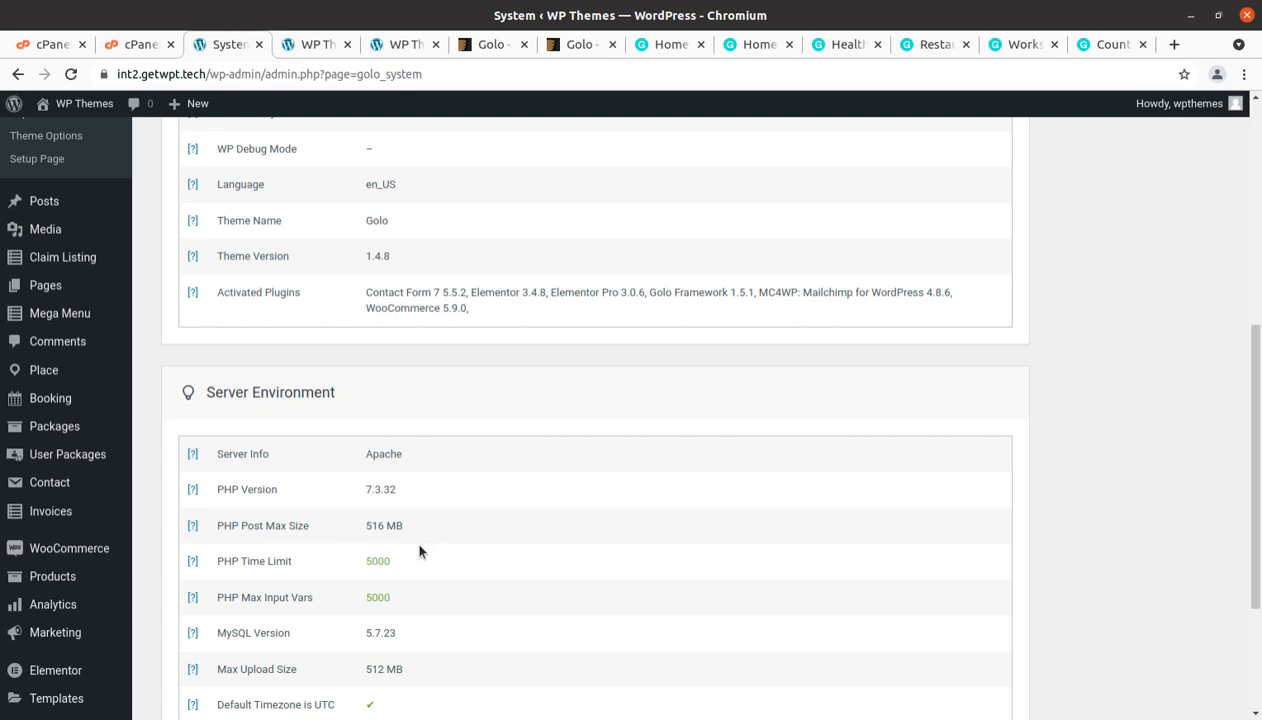
scroll(410, 557, "up", 4)
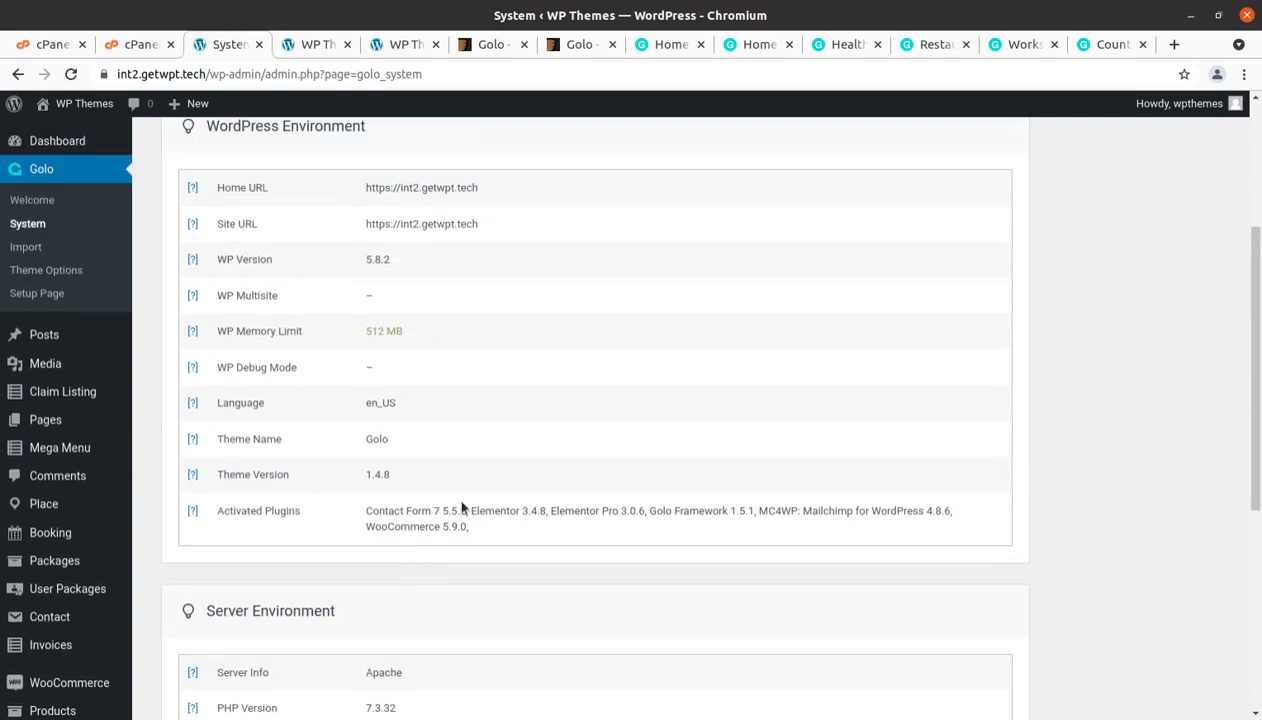
scroll(394, 386, "down", 6)
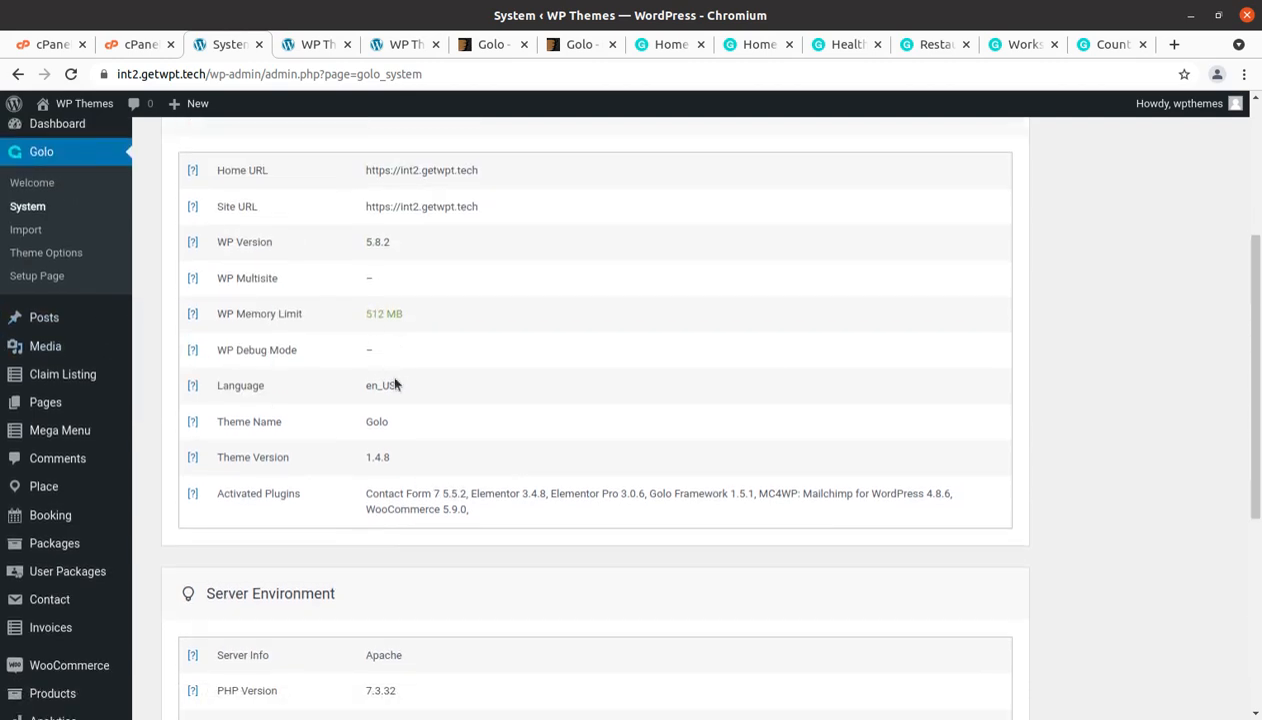
scroll(419, 490, "down", 2)
scroll(420, 500, "up", 4)
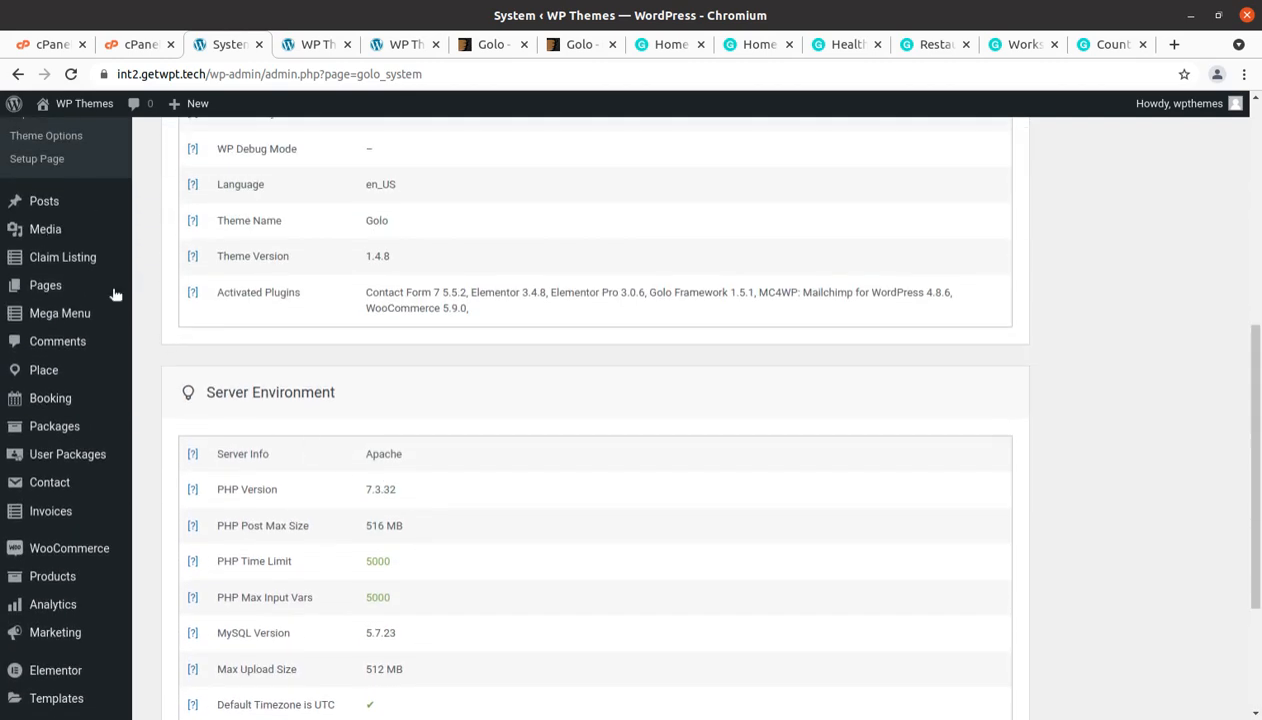
Open Golo's Import page and review the important notes and the demos offered for import.
scroll(108, 281, "up", 3)
left_click(13, 253)
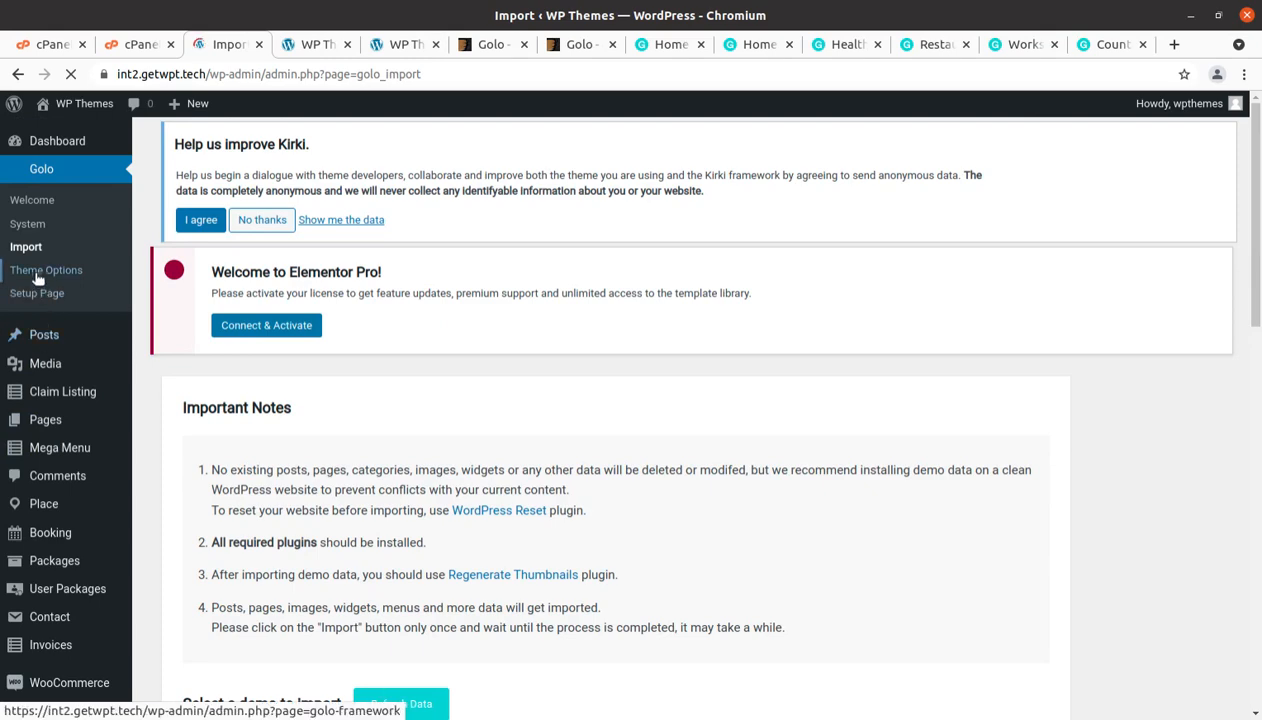
scroll(228, 378, "down", 4)
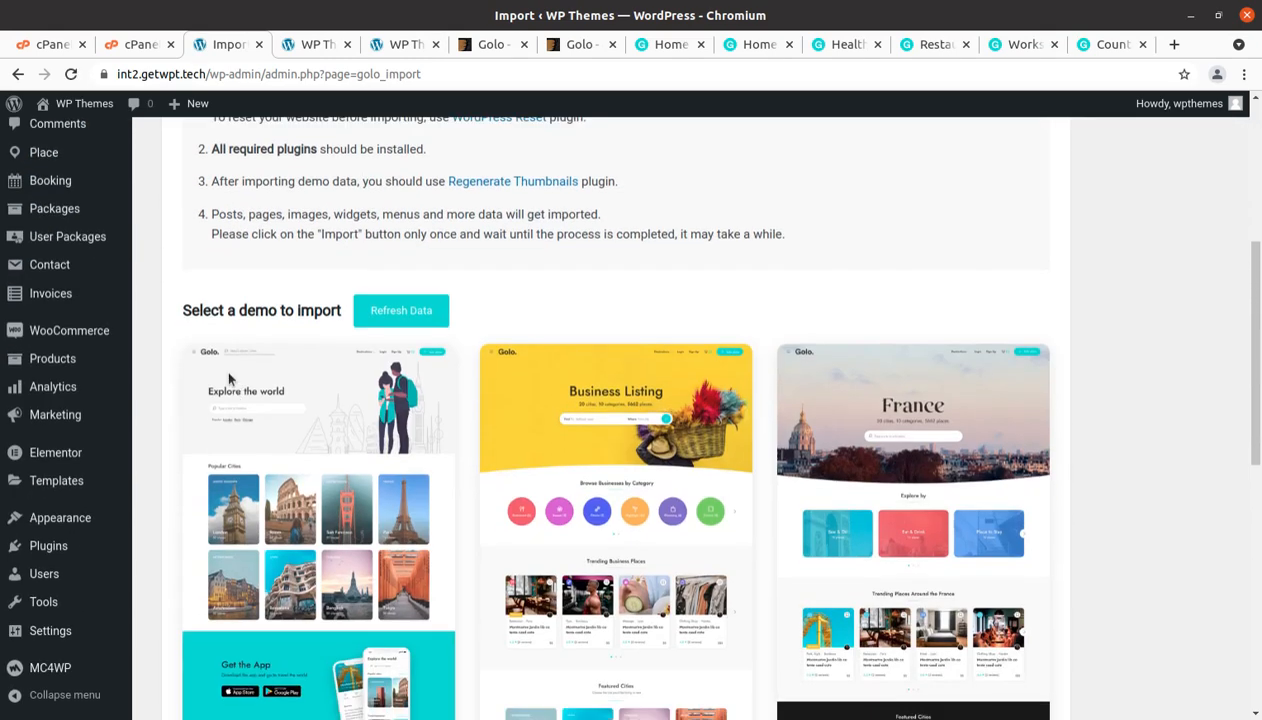
scroll(228, 378, "up", 3)
scroll(50, 235, "up", 3)
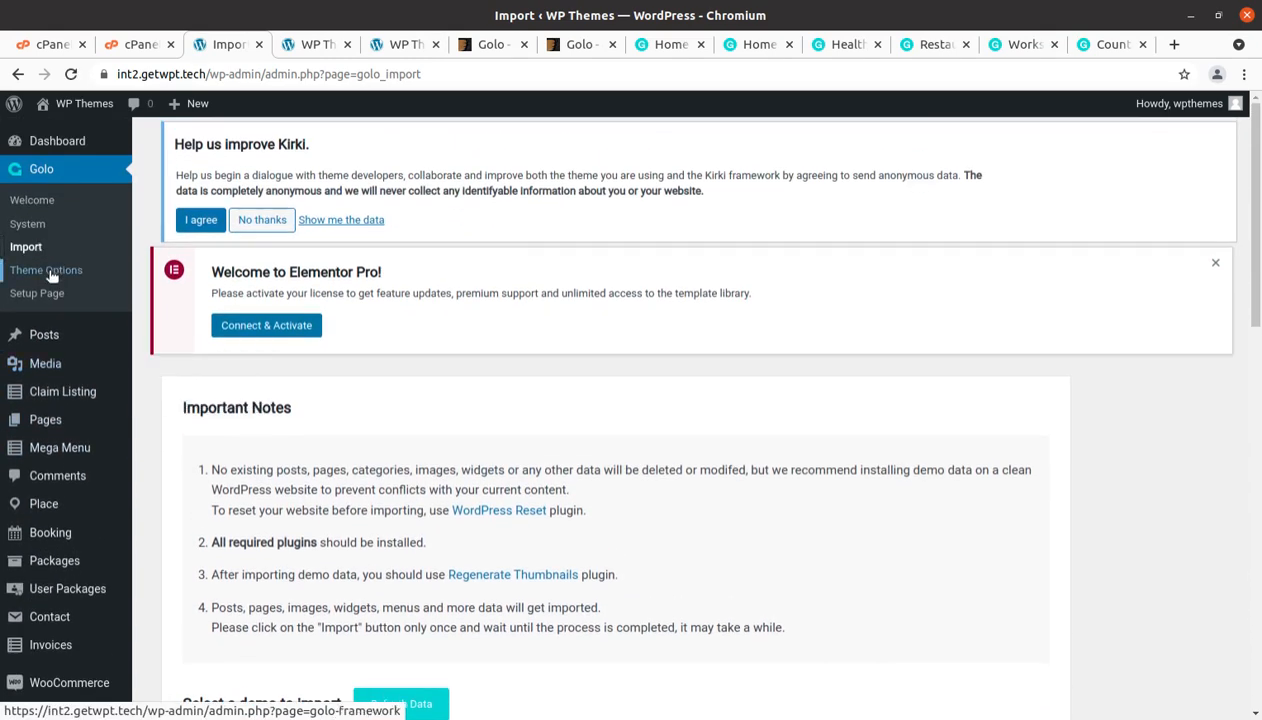
Open Golo's Theme Options and review the General Option and Listing Card settings.
left_click(50, 272)
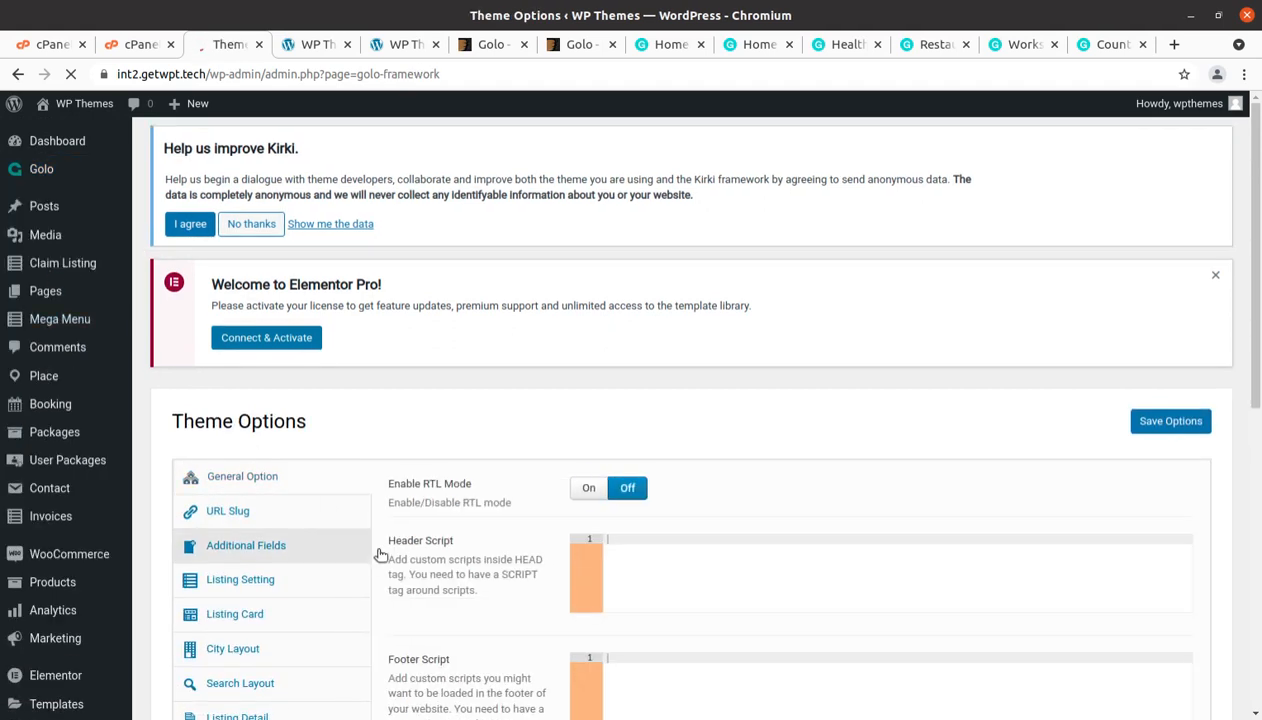
scroll(382, 567, "down", 2)
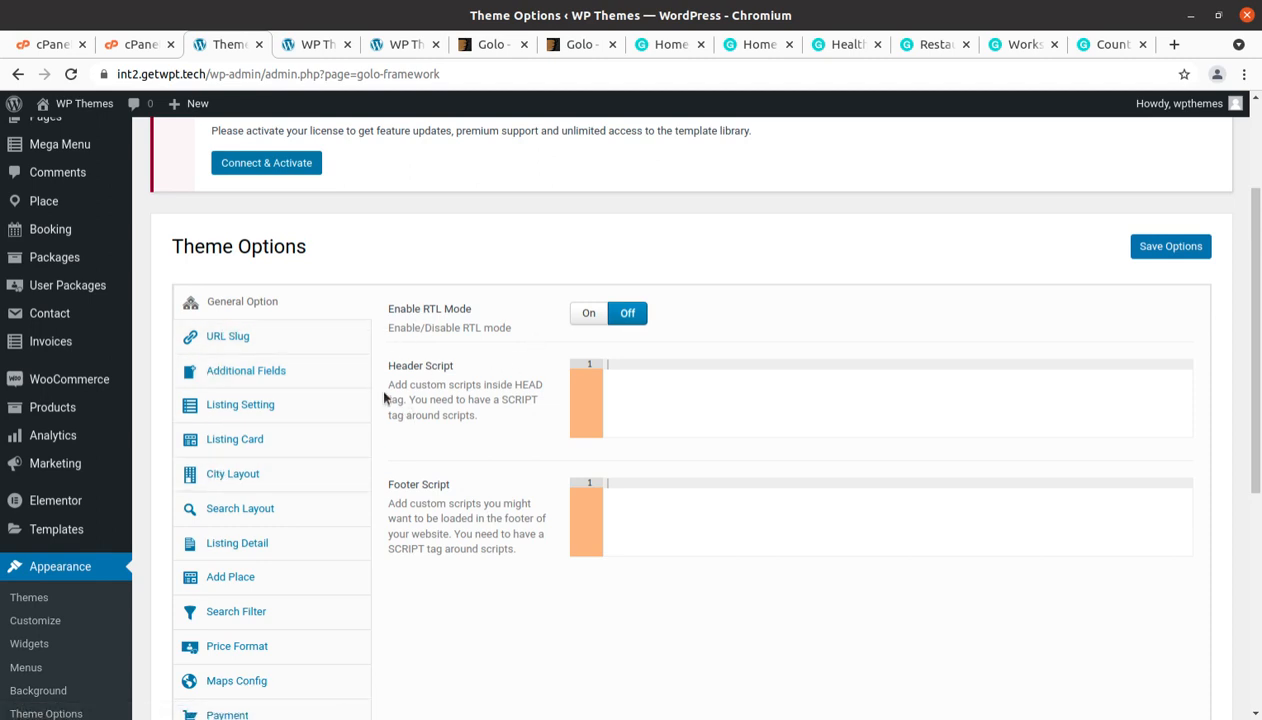
scroll(471, 502, "down", 2)
scroll(389, 430, "up", 1)
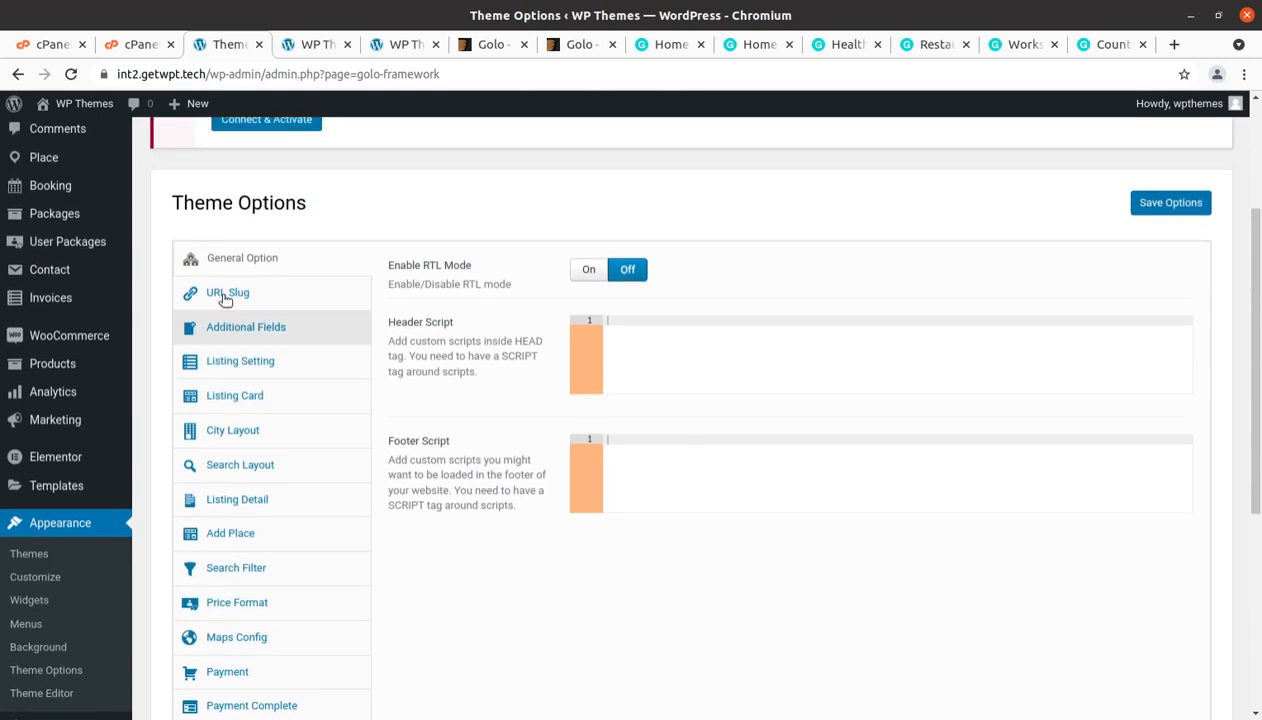
left_click(217, 304)
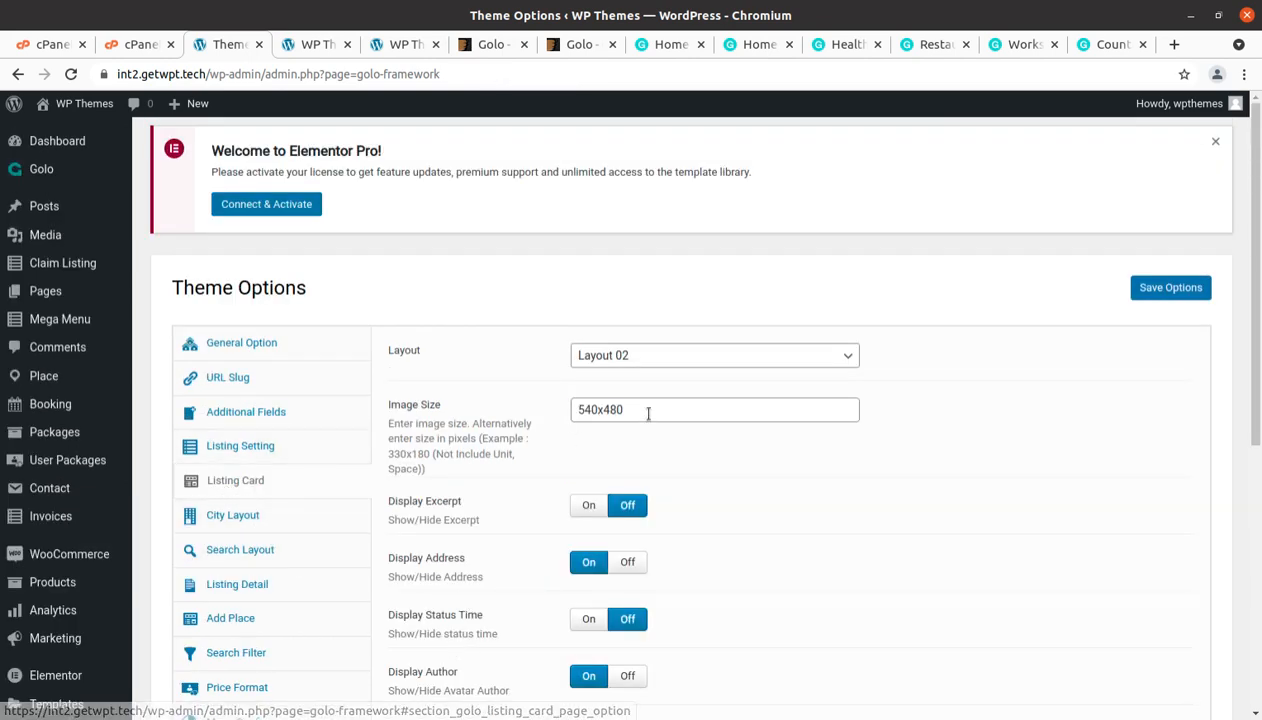
scroll(716, 408, "down", 3)
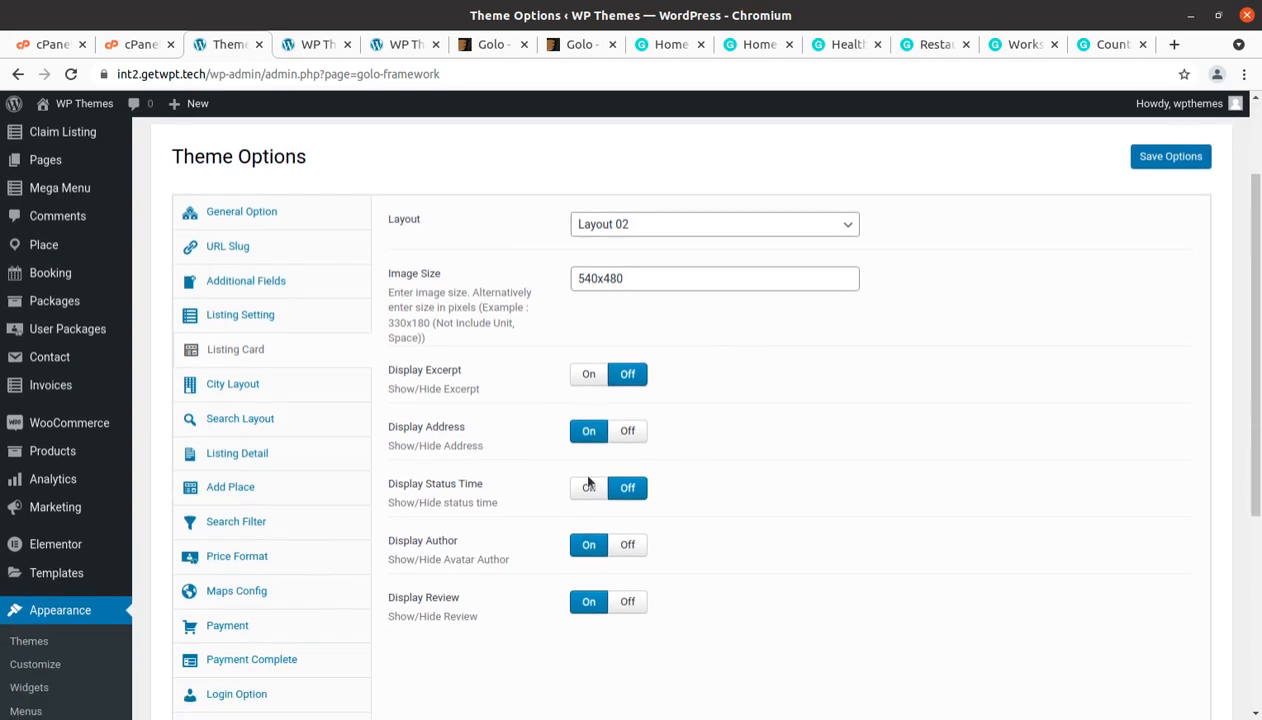
Select the City Layout section and reopen Golo's Theme Options to load its settings.
left_click(245, 391)
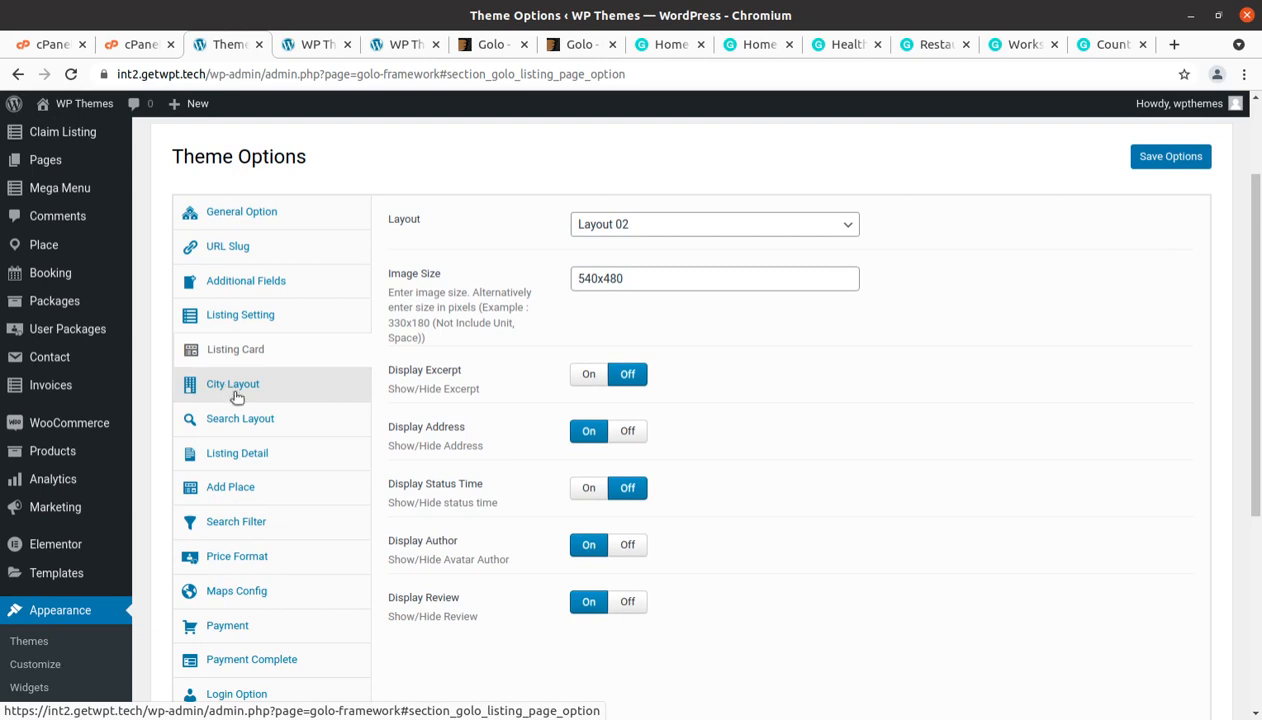
scroll(290, 480, "down", 4)
scroll(287, 482, "up", 5)
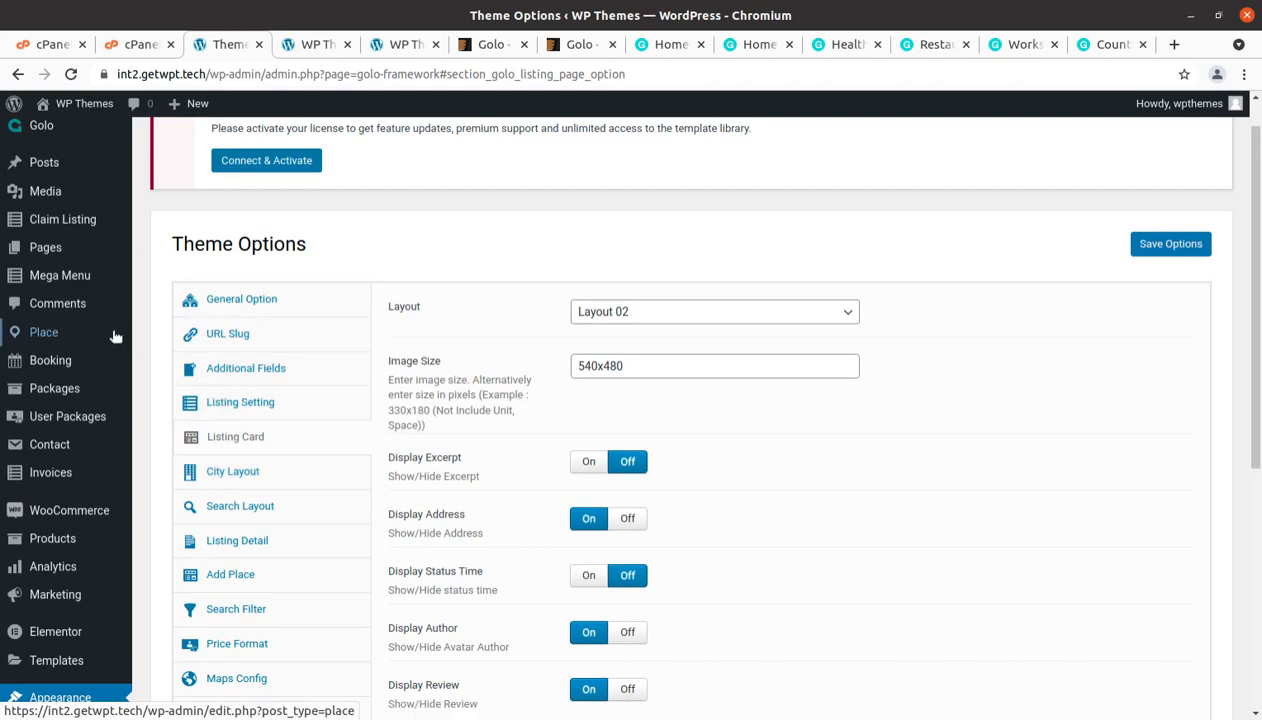
scroll(60, 300, "up", 1)
mouse_move(42, 172)
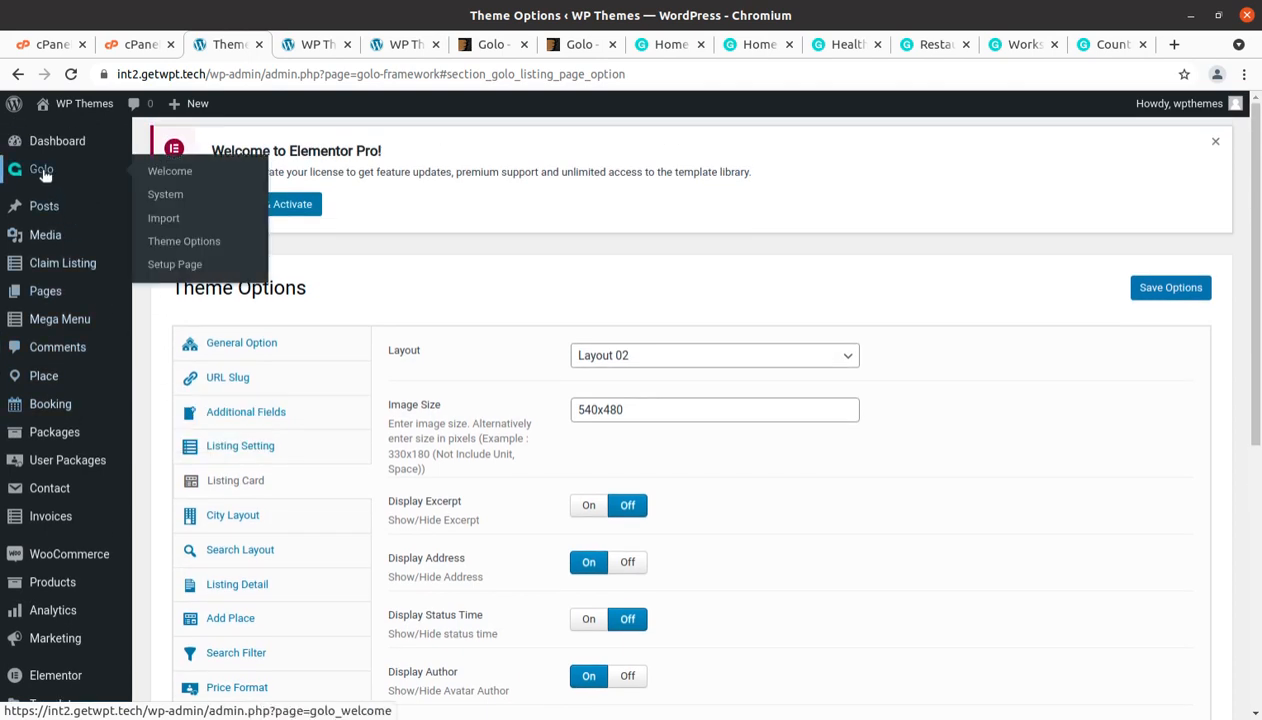
left_click(170, 251)
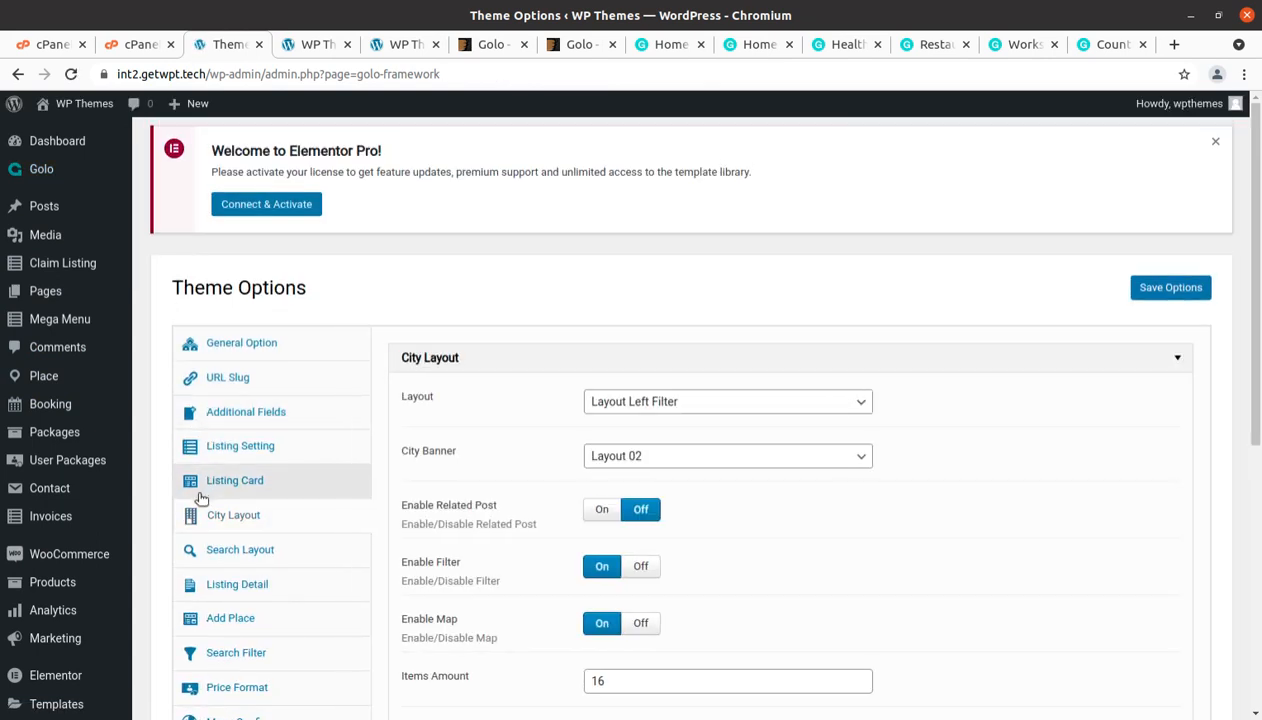
Select the Add Place section of Theme Options and reload the page to view its main options.
left_click(250, 424)
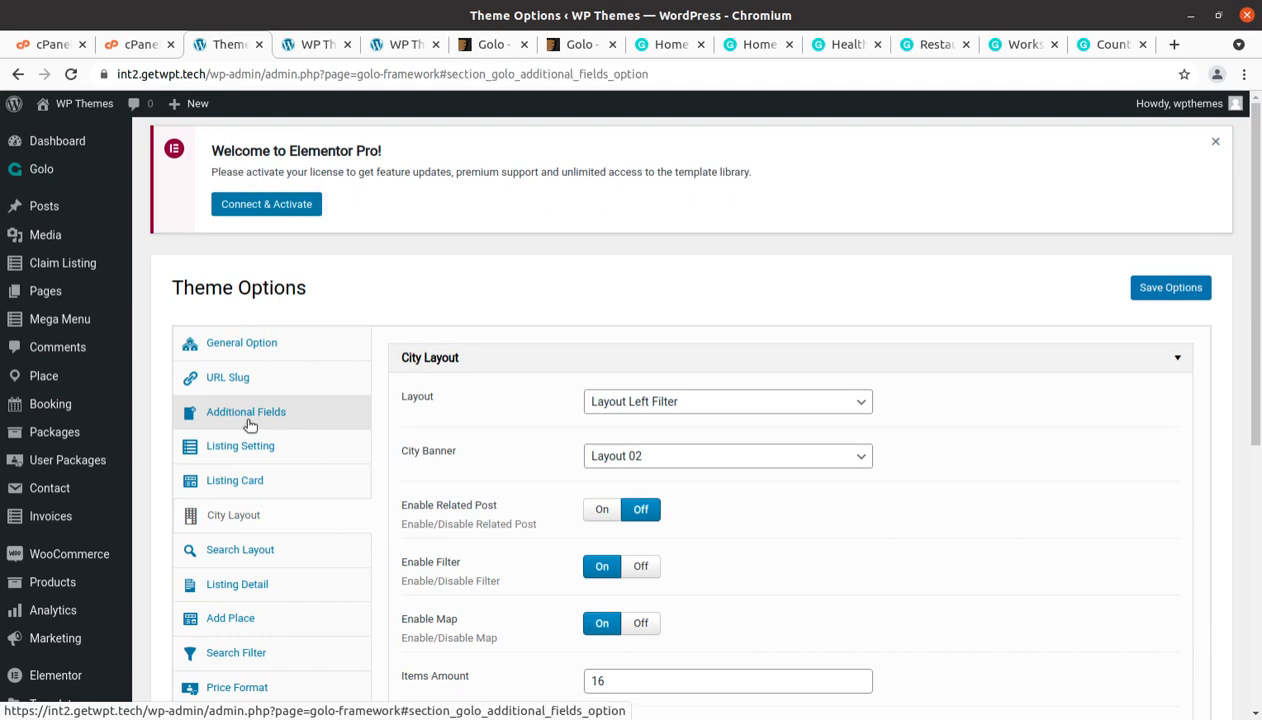
scroll(879, 449, "down", 3)
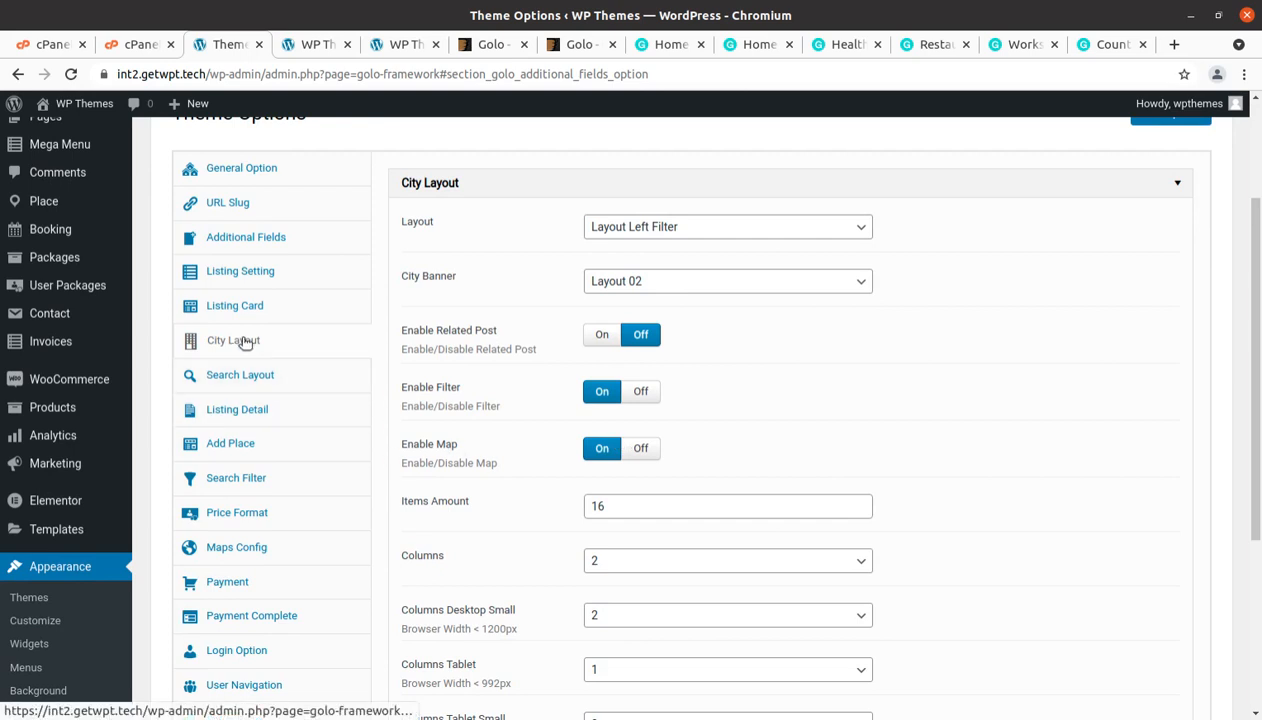
left_click(236, 444)
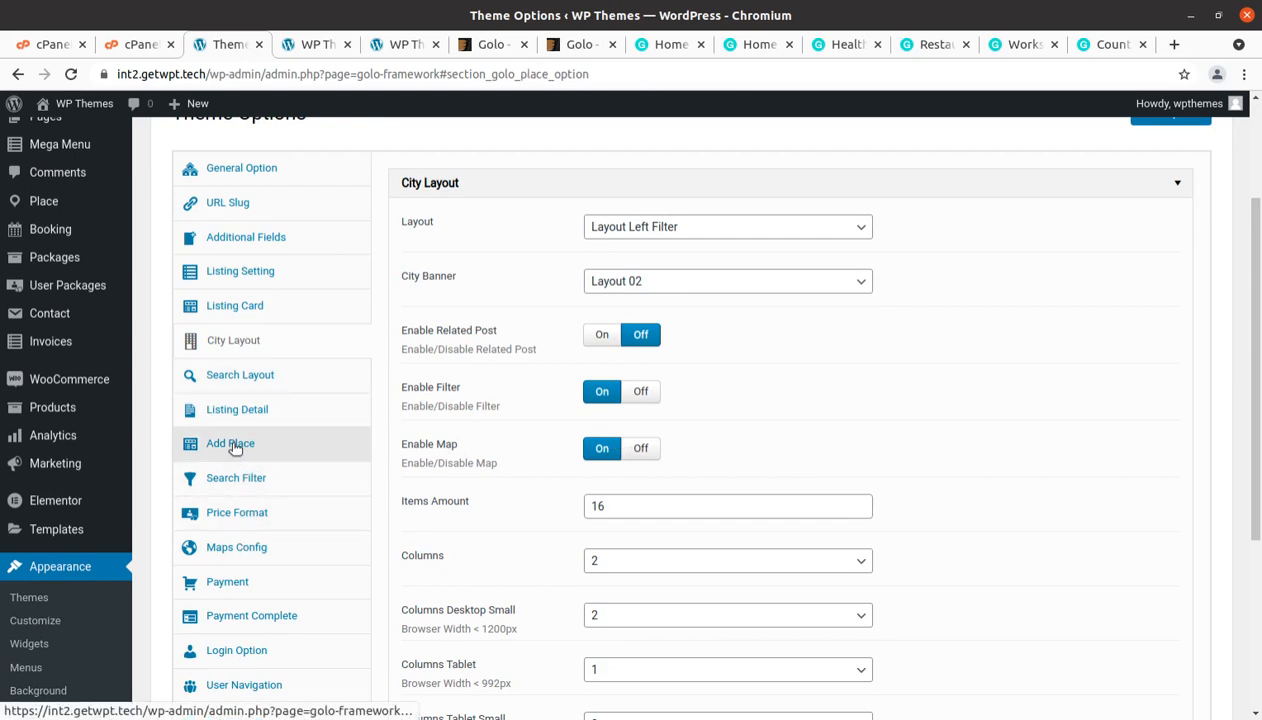
left_click(71, 75)
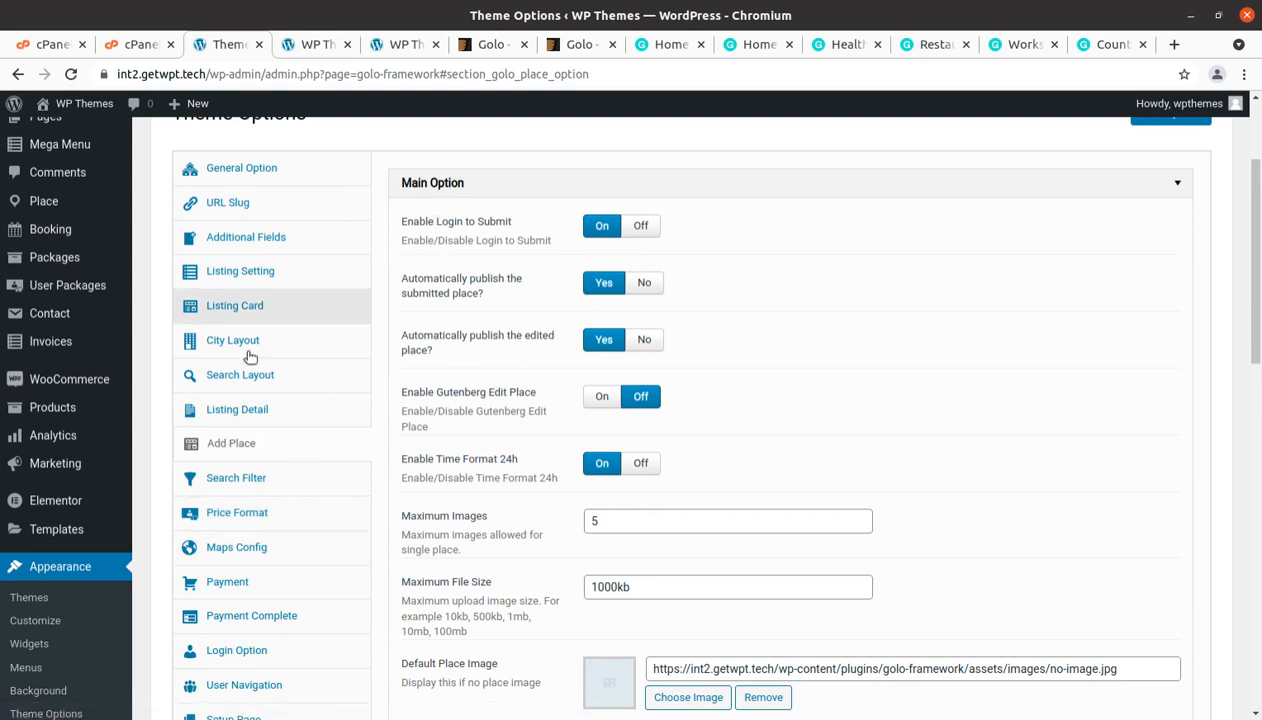
Load the Price Format section and review its currency, separator and price level settings along with the remaining option sections.
left_click(229, 523)
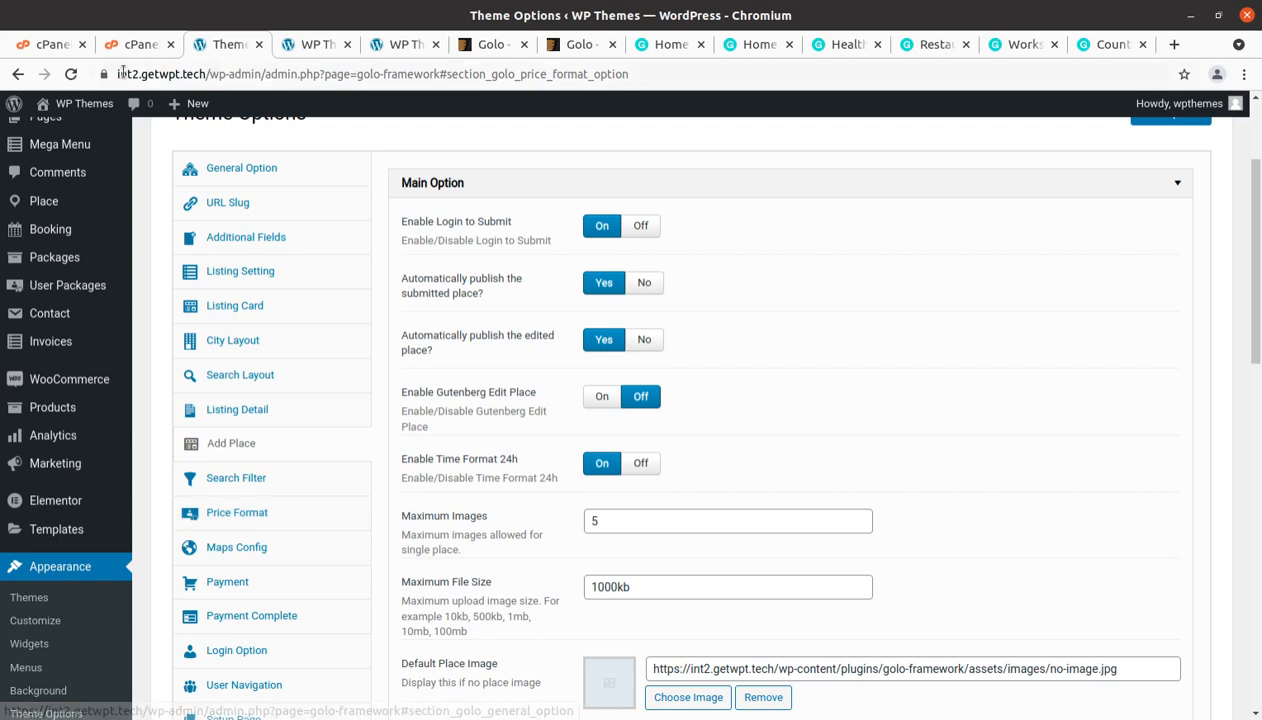
left_click(71, 76)
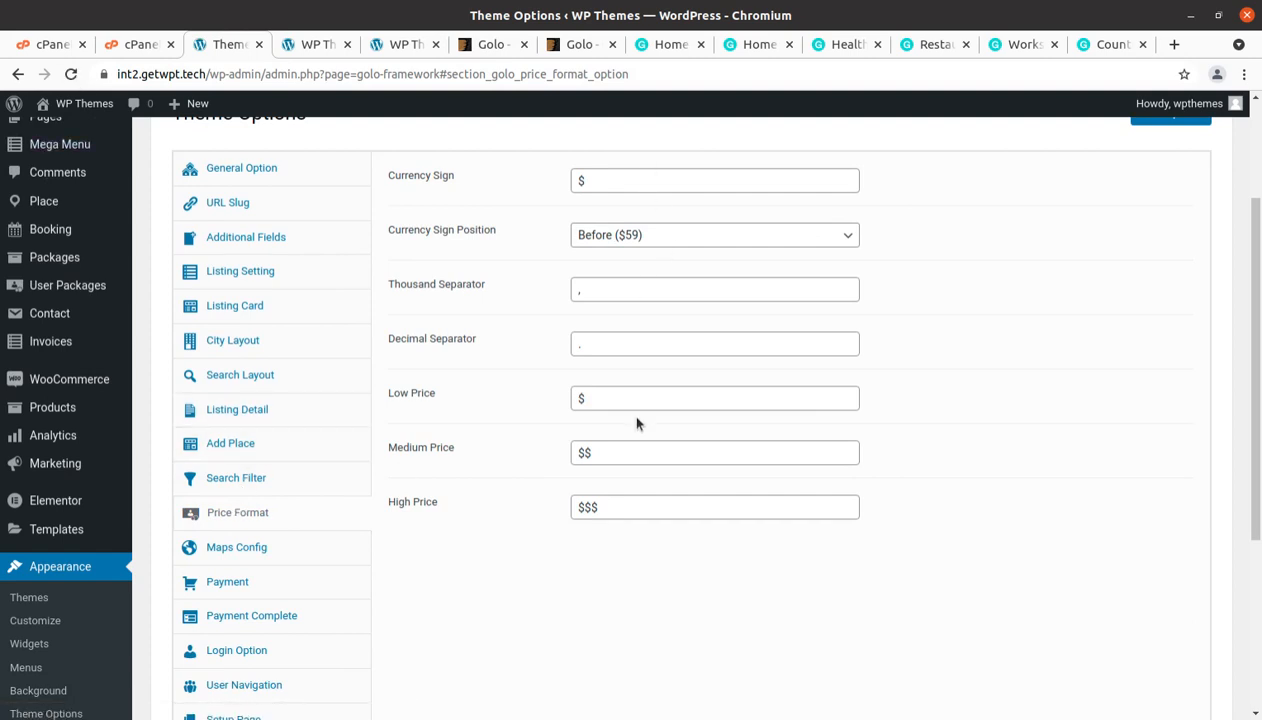
scroll(307, 470, "down", 4)
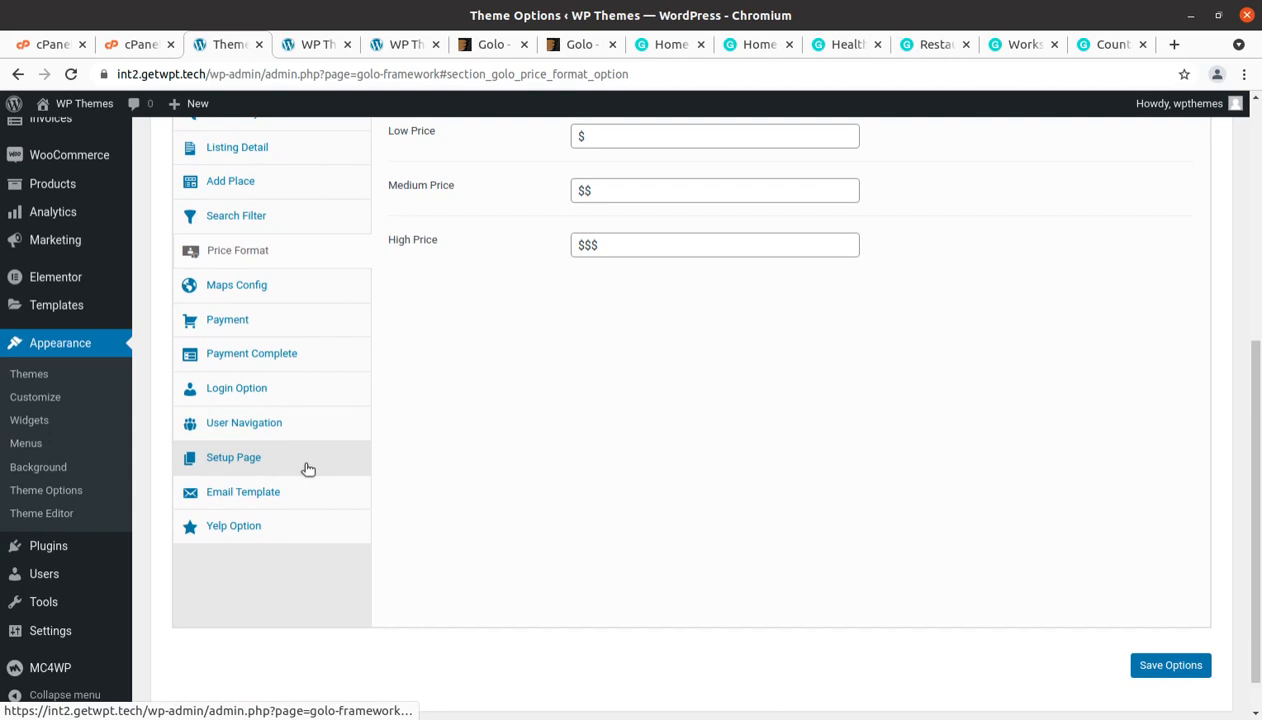
scroll(307, 470, "up", 6)
scroll(254, 431, "down", 3)
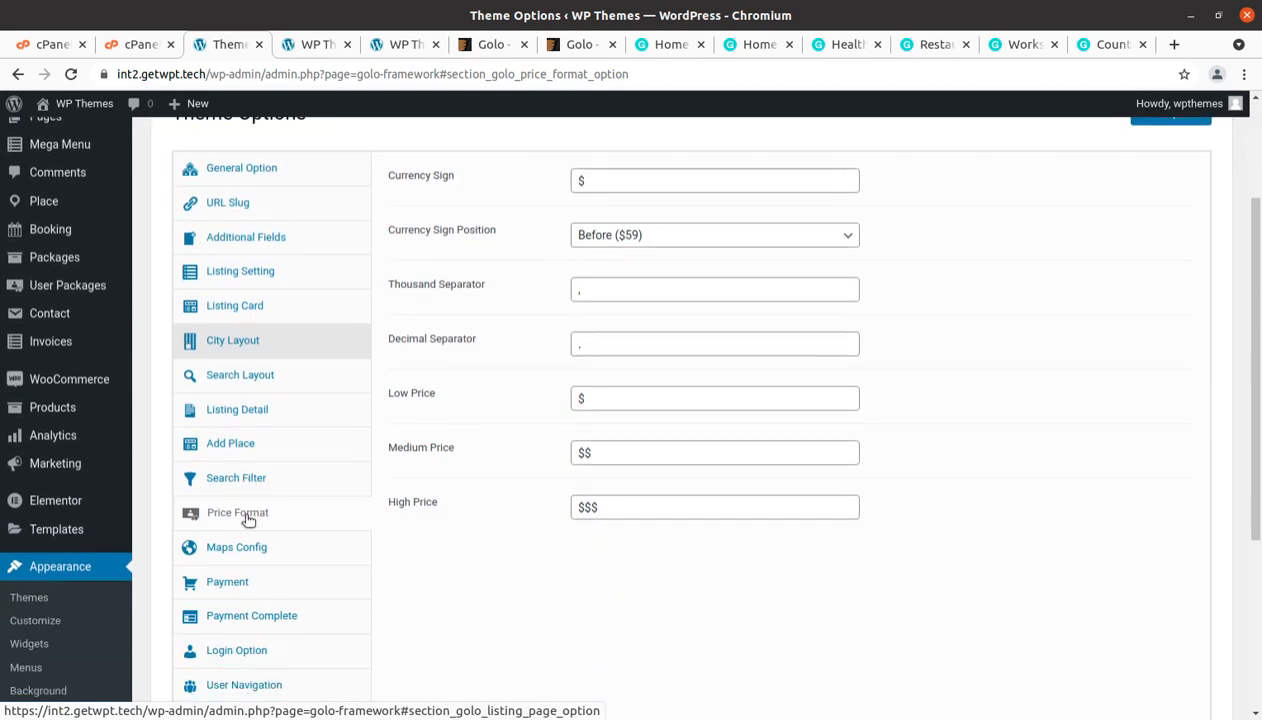
scroll(220, 500, "down", 2)
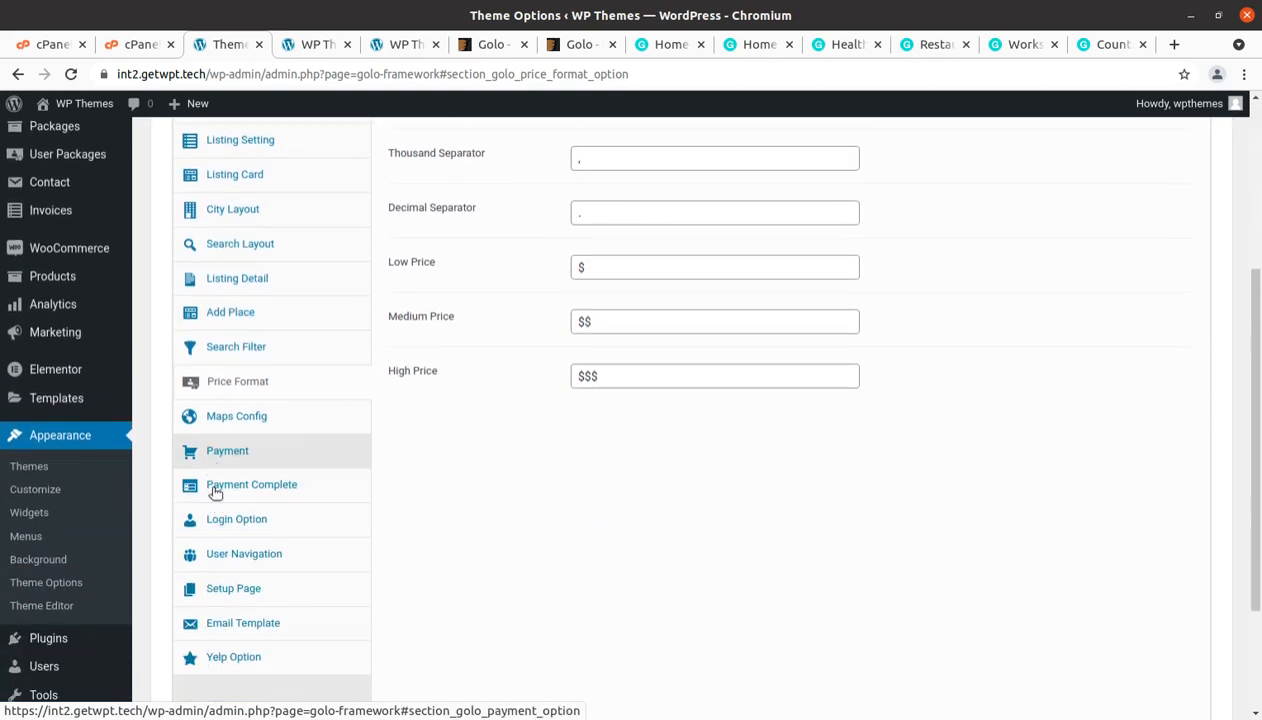
scroll(247, 543, "up", 2)
scroll(247, 543, "down", 2)
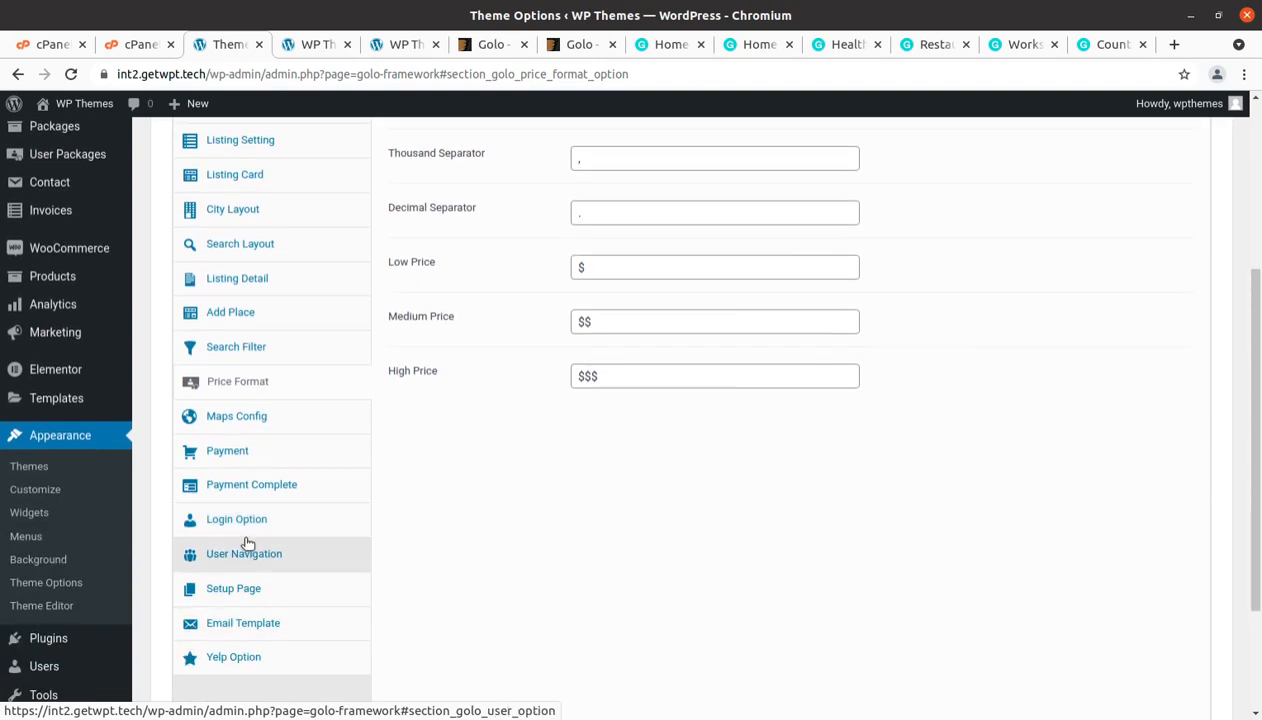
Load the Login Option section and review the terms, privacy policy, social login, user role and login API settings.
left_click(239, 523)
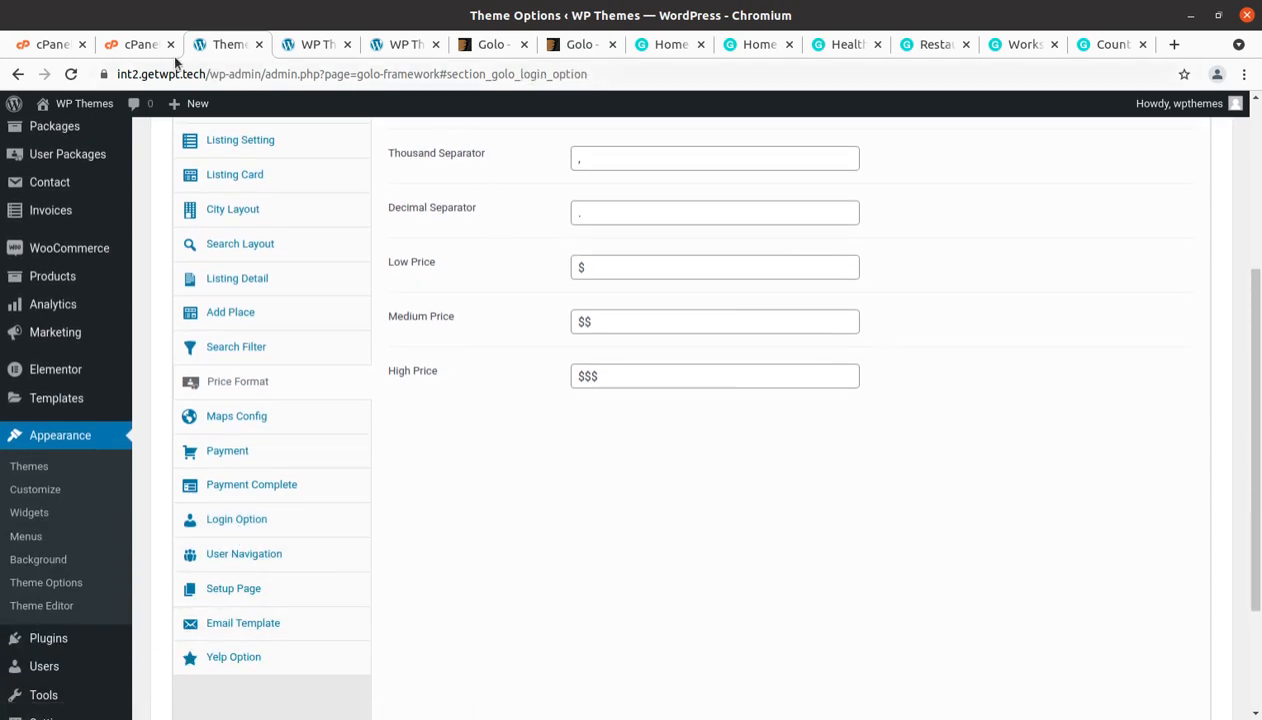
left_click(70, 78)
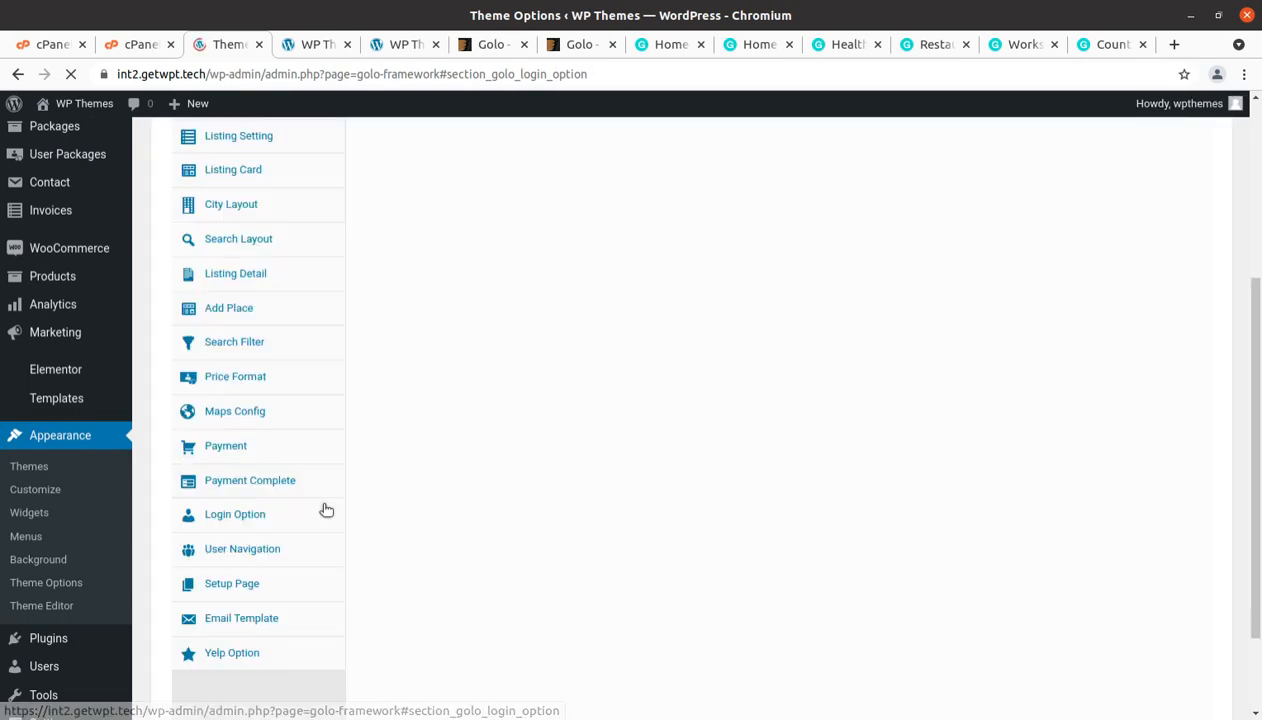
scroll(370, 541, "up", 2)
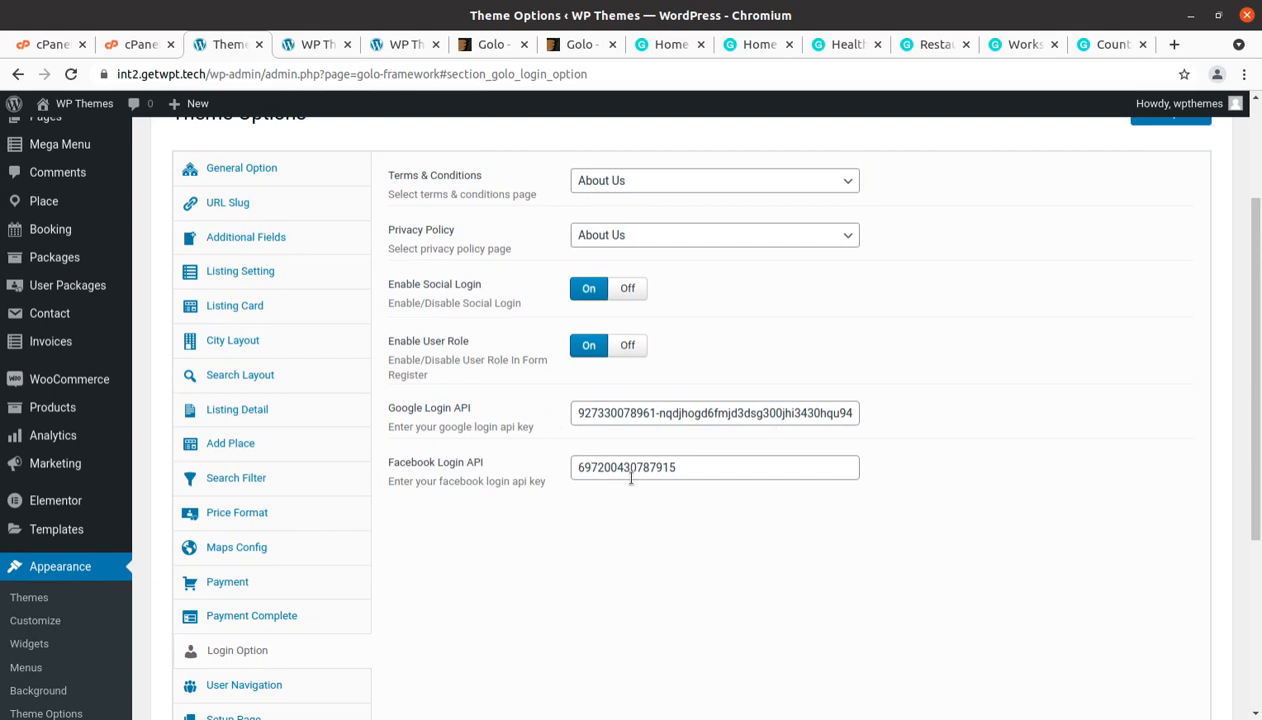
scroll(627, 473, "up", 2)
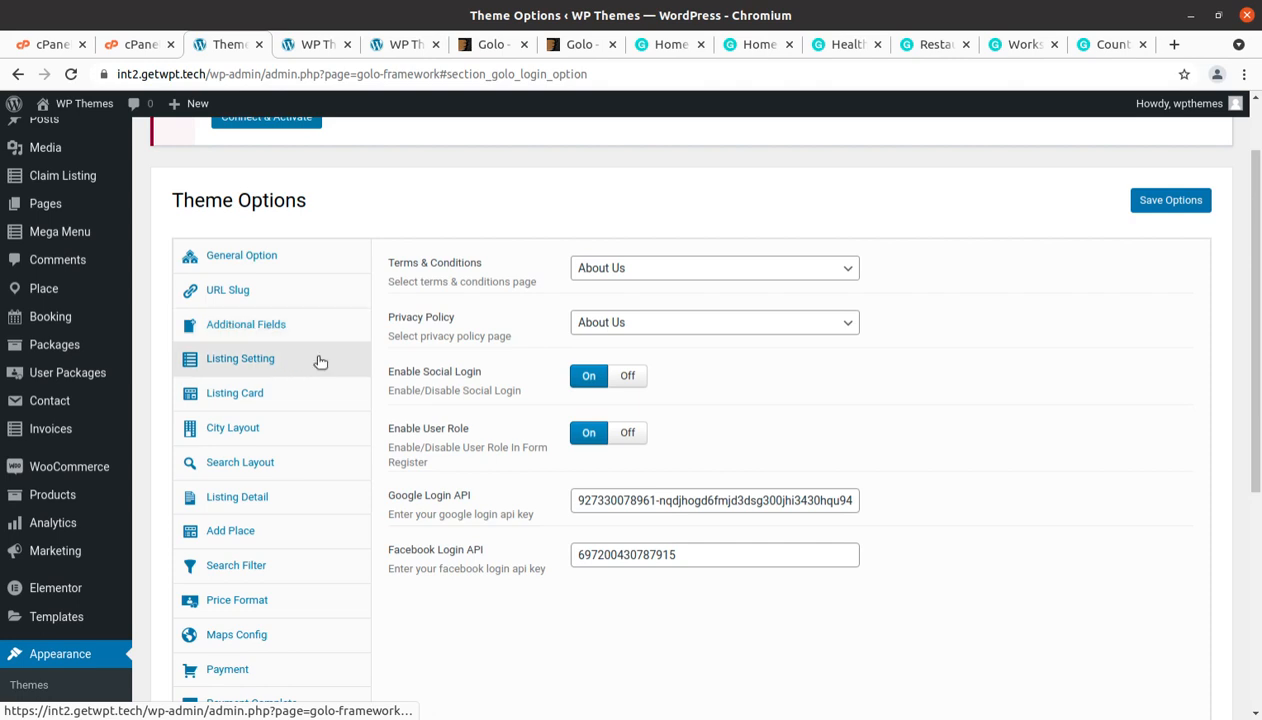
Load the Listing Setting section and check the available Listing View choices without changing the selection.
left_click(252, 363)
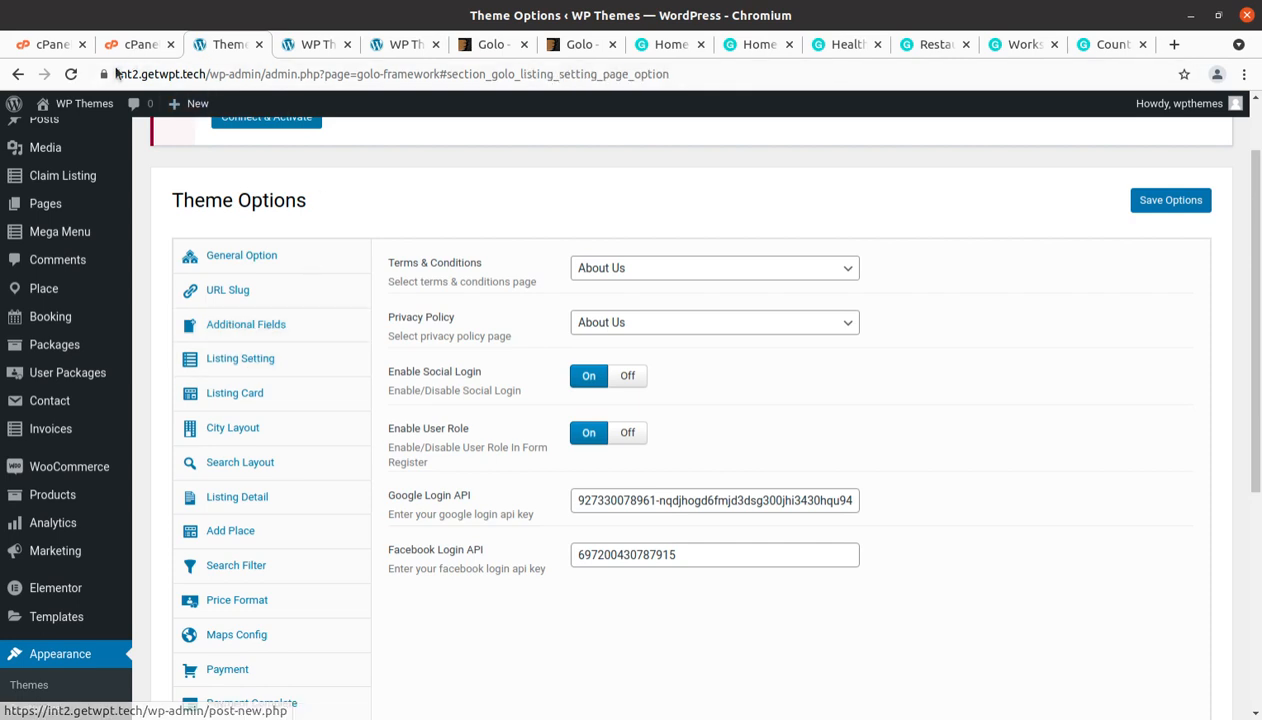
left_click(67, 80)
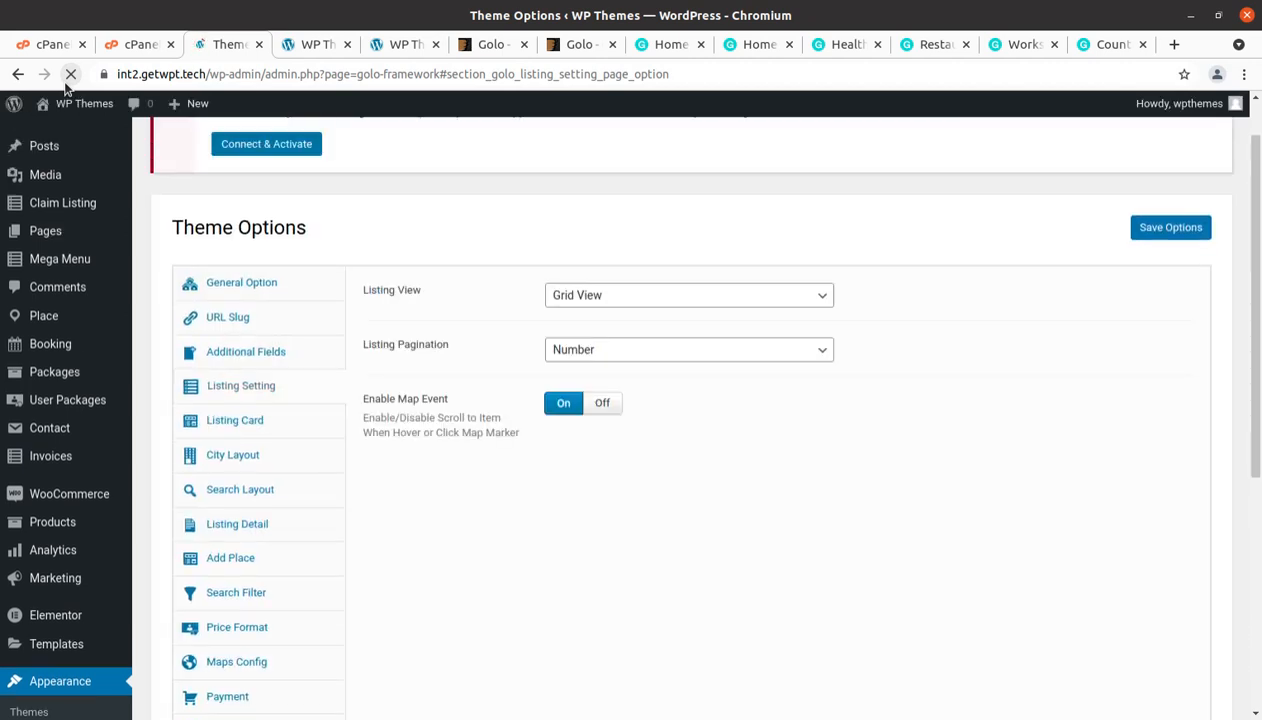
left_click(727, 272)
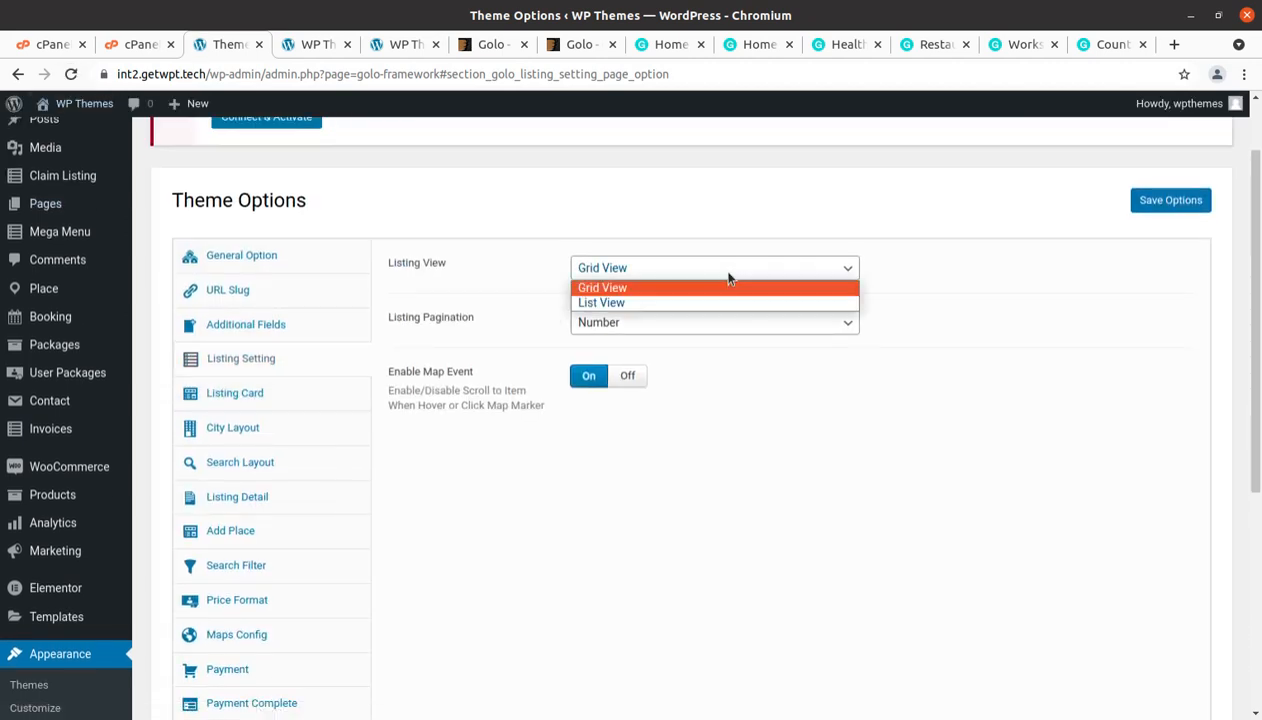
left_click(932, 348)
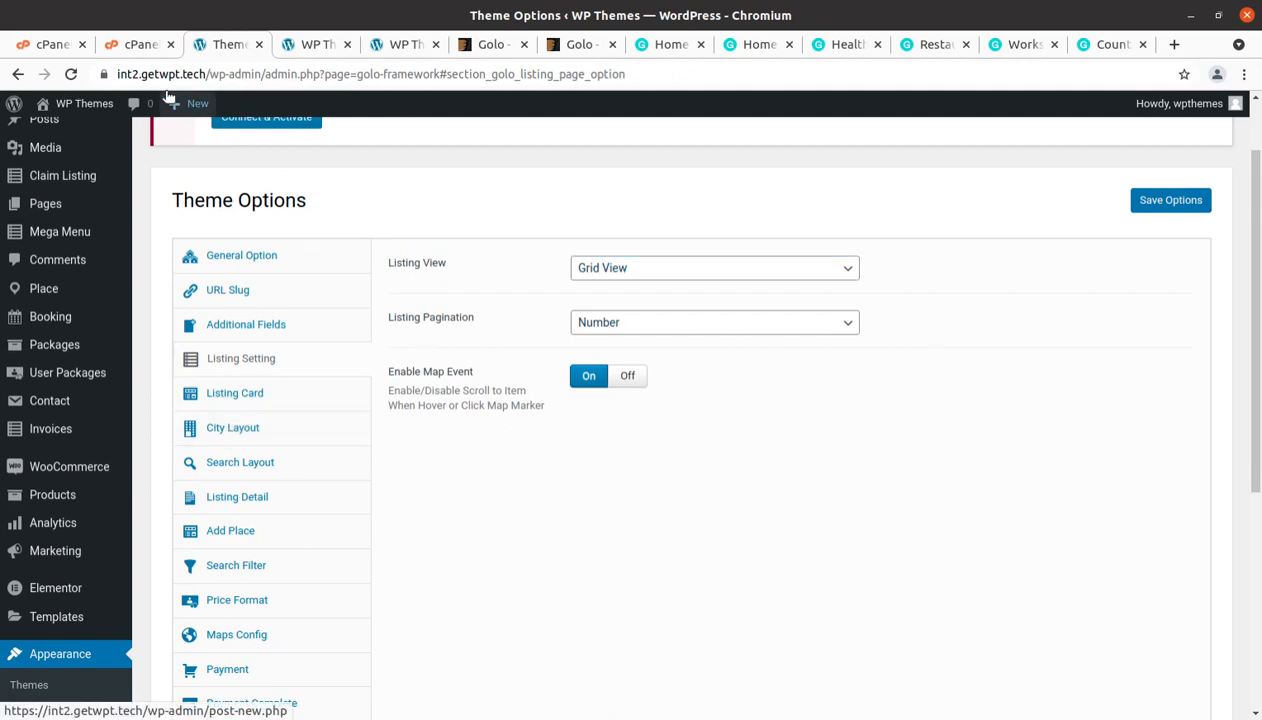
Reload Theme Options on the City Layout section and review its layout, banner, filter, map, items amount and column settings.
left_click(70, 73)
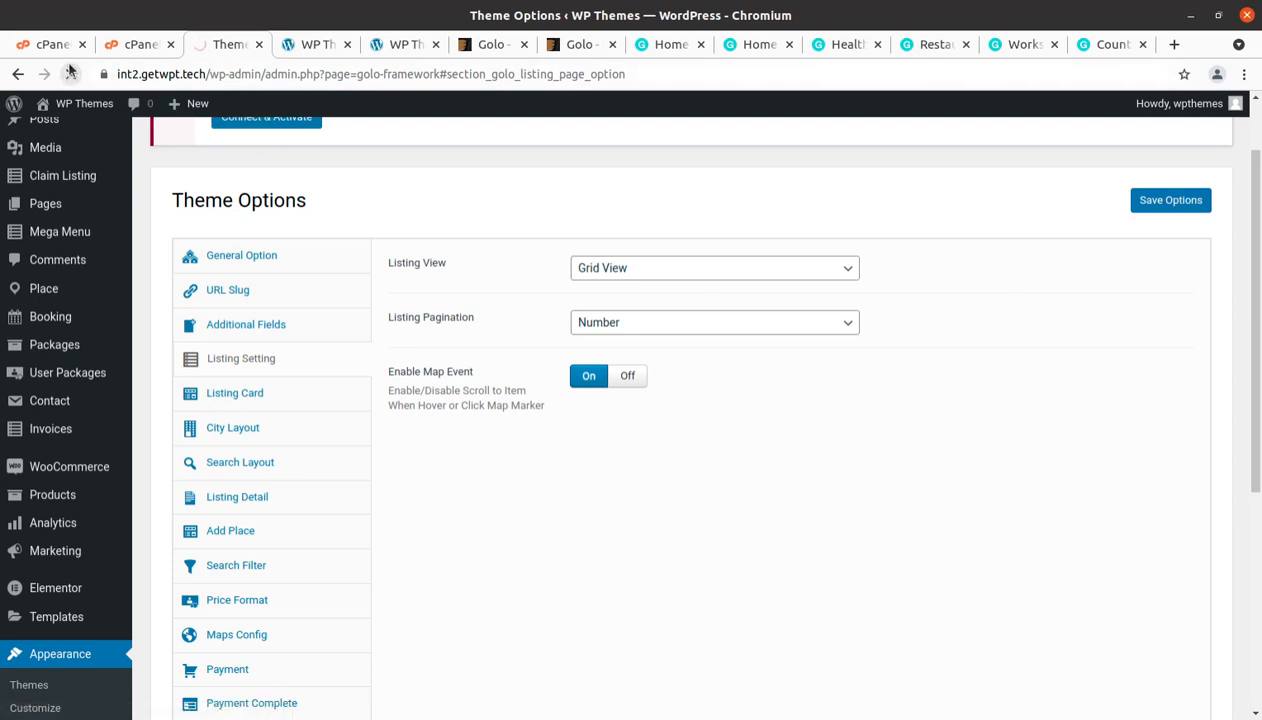
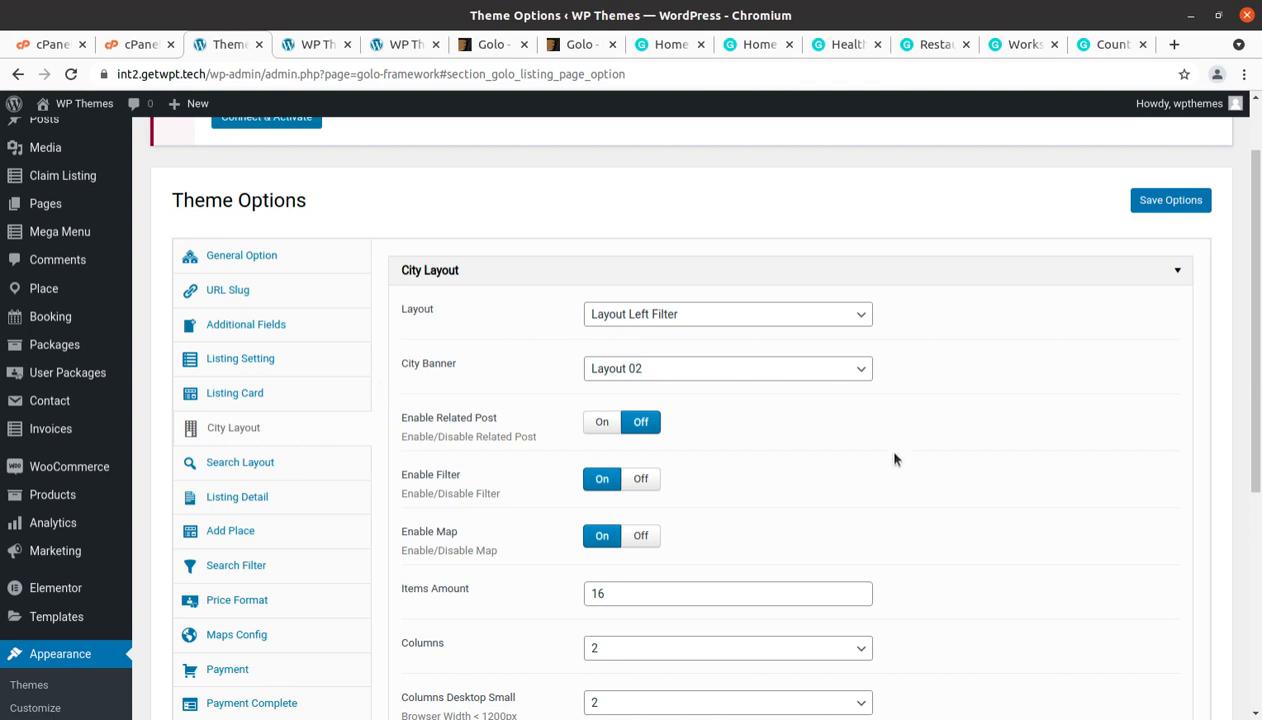
scroll(591, 417, "down", 4)
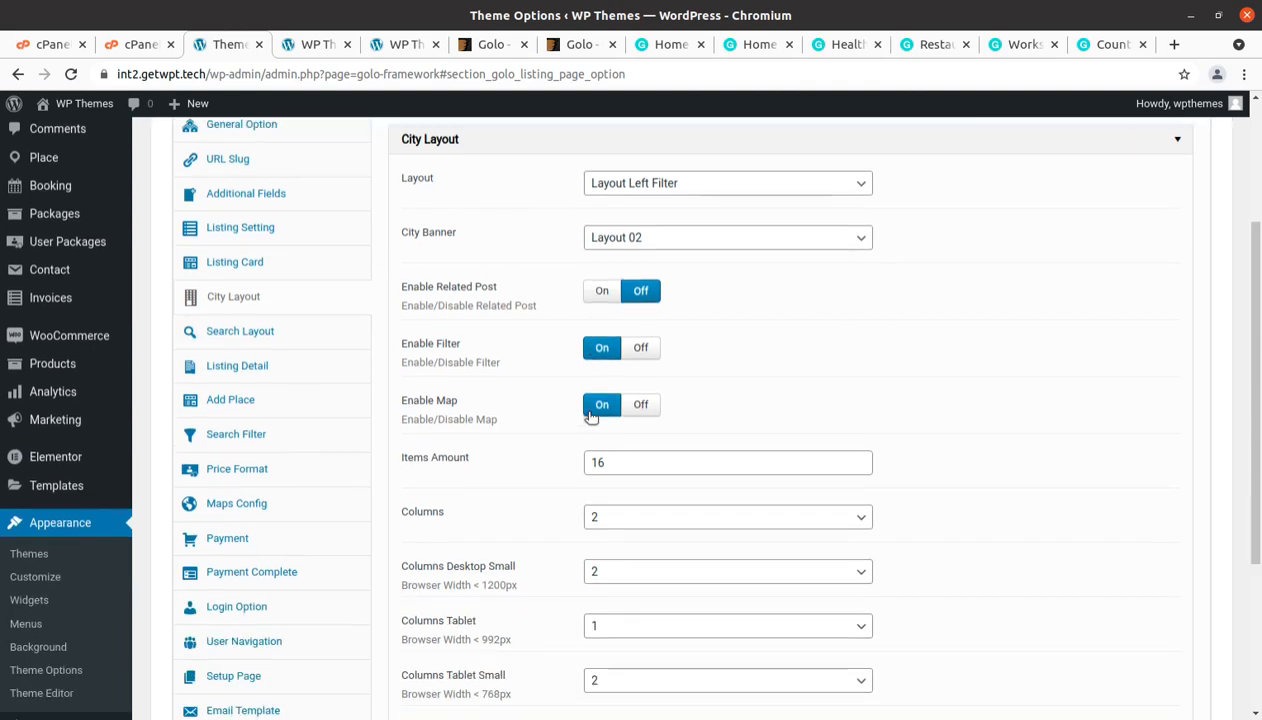
scroll(591, 417, "up", 1)
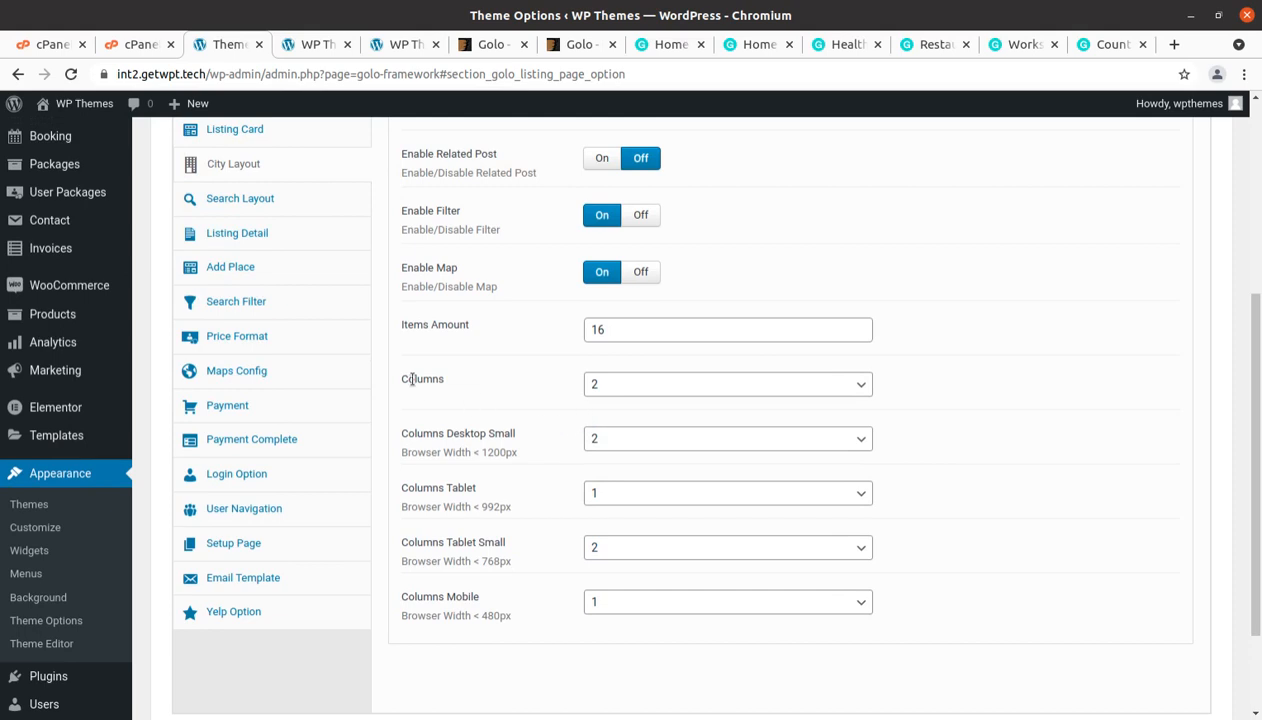
scroll(231, 376, "up", 1)
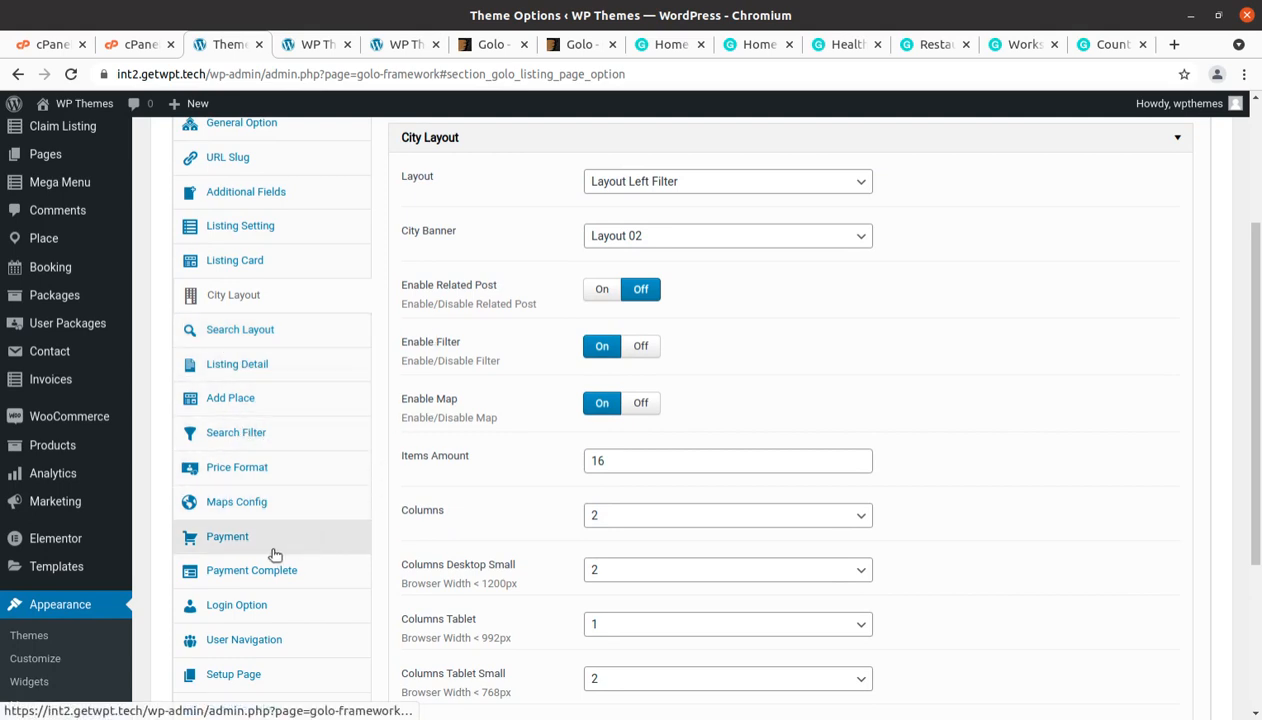
Load the User Navigation section of Theme Options and review its show/hide settings for the navigation items.
scroll(338, 560, "down", 2)
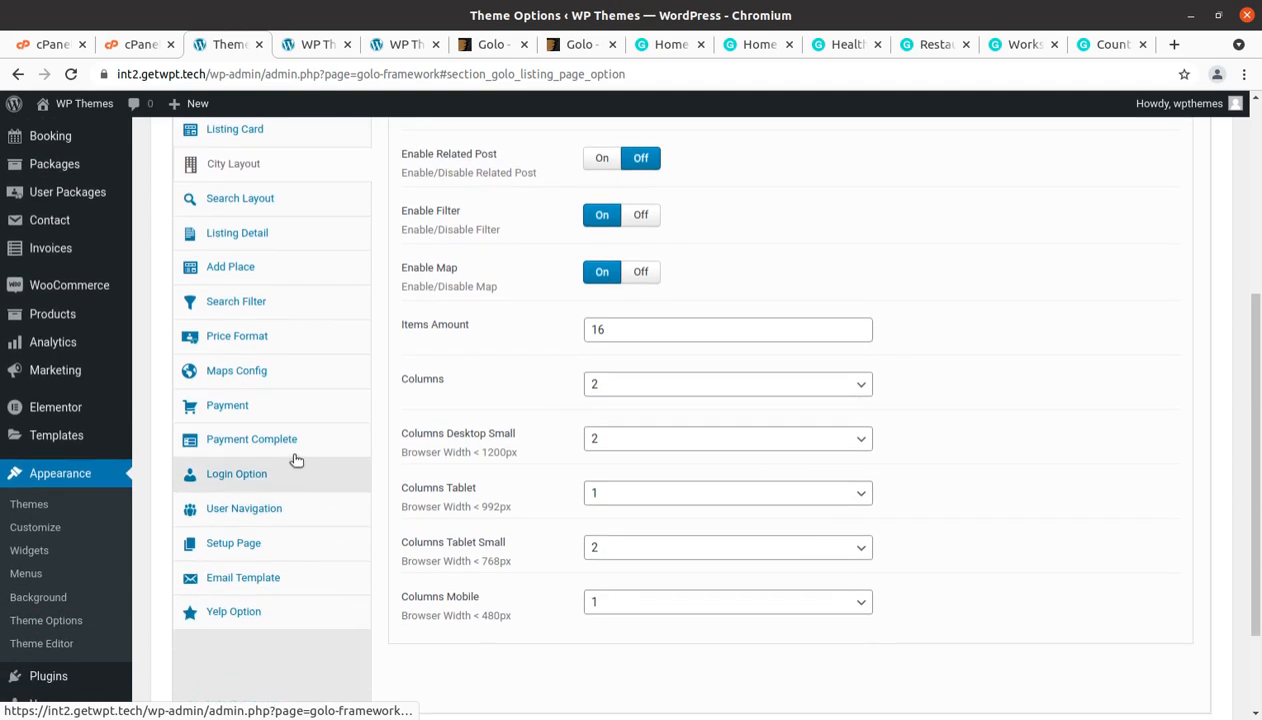
left_click(266, 521)
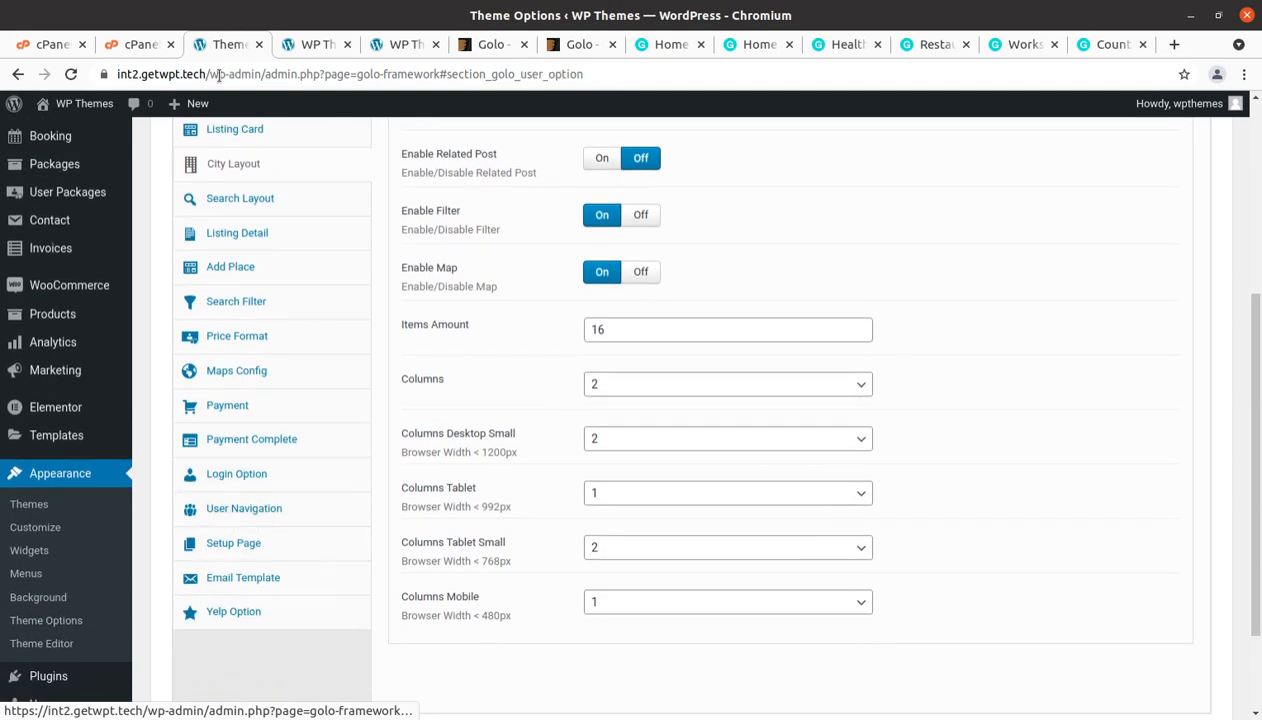
left_click(76, 76)
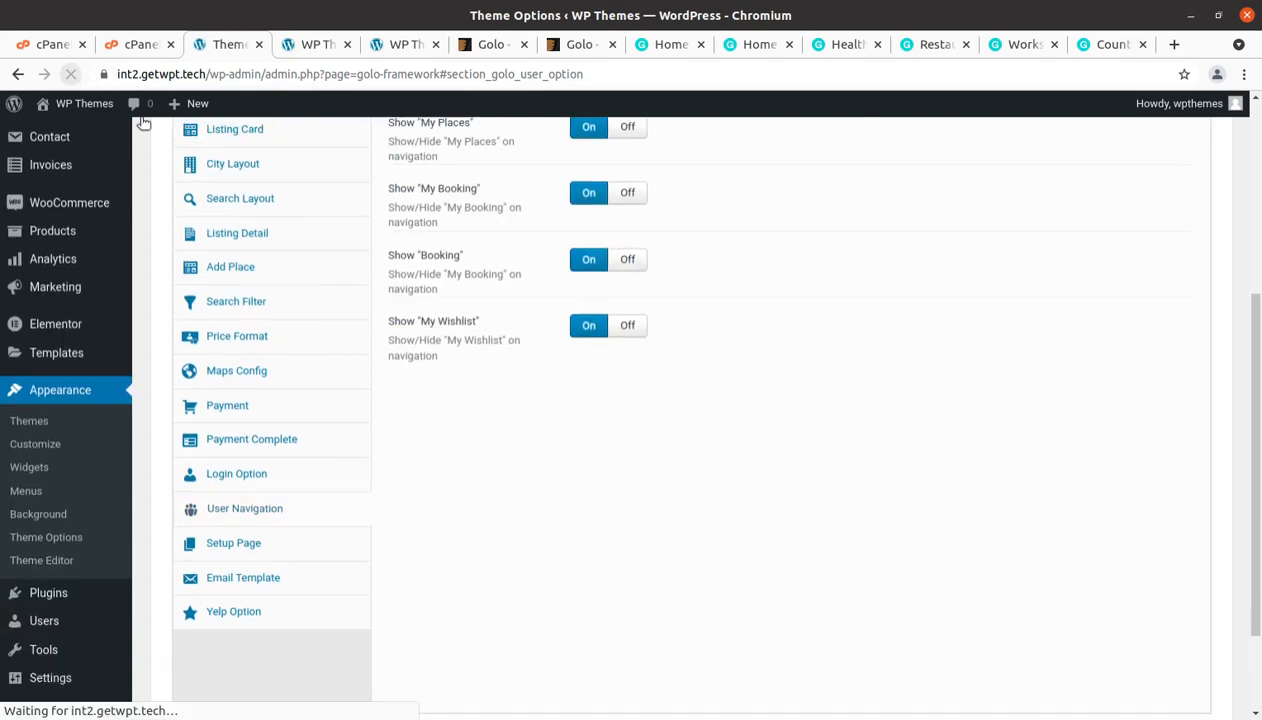
scroll(393, 270, "up", 2)
scroll(393, 270, "up", 2)
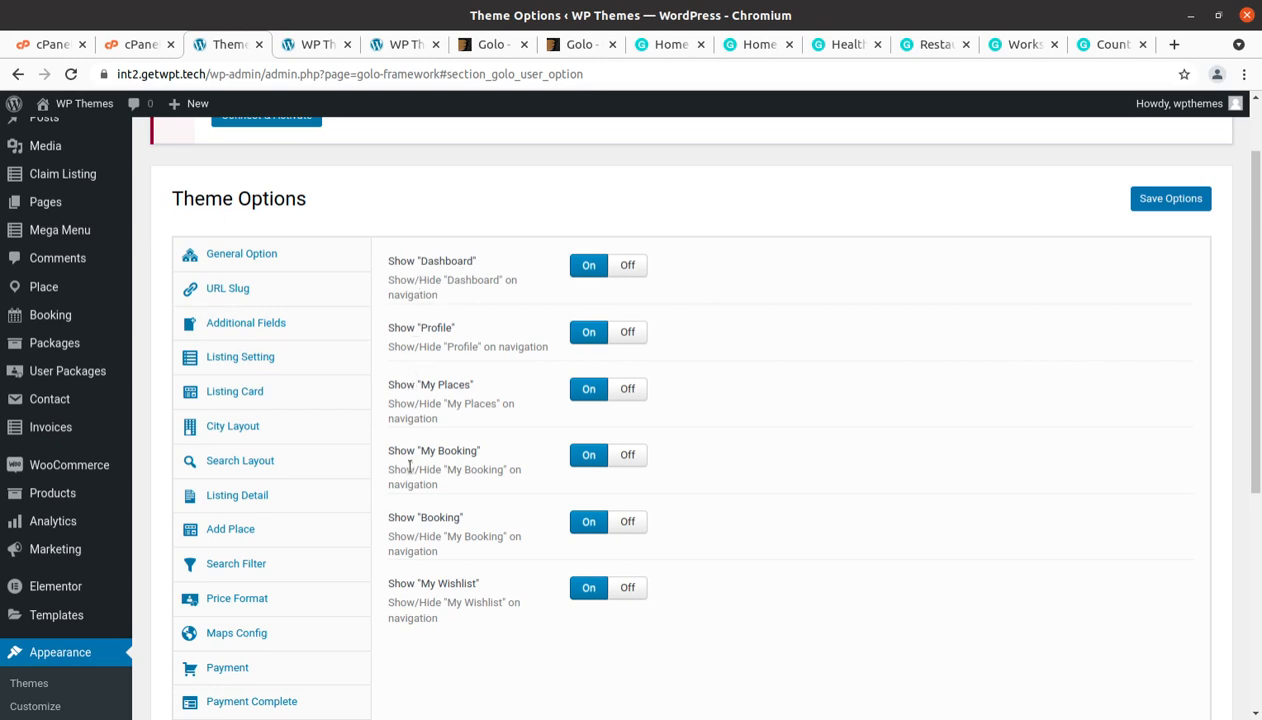
scroll(438, 602, "down", 2)
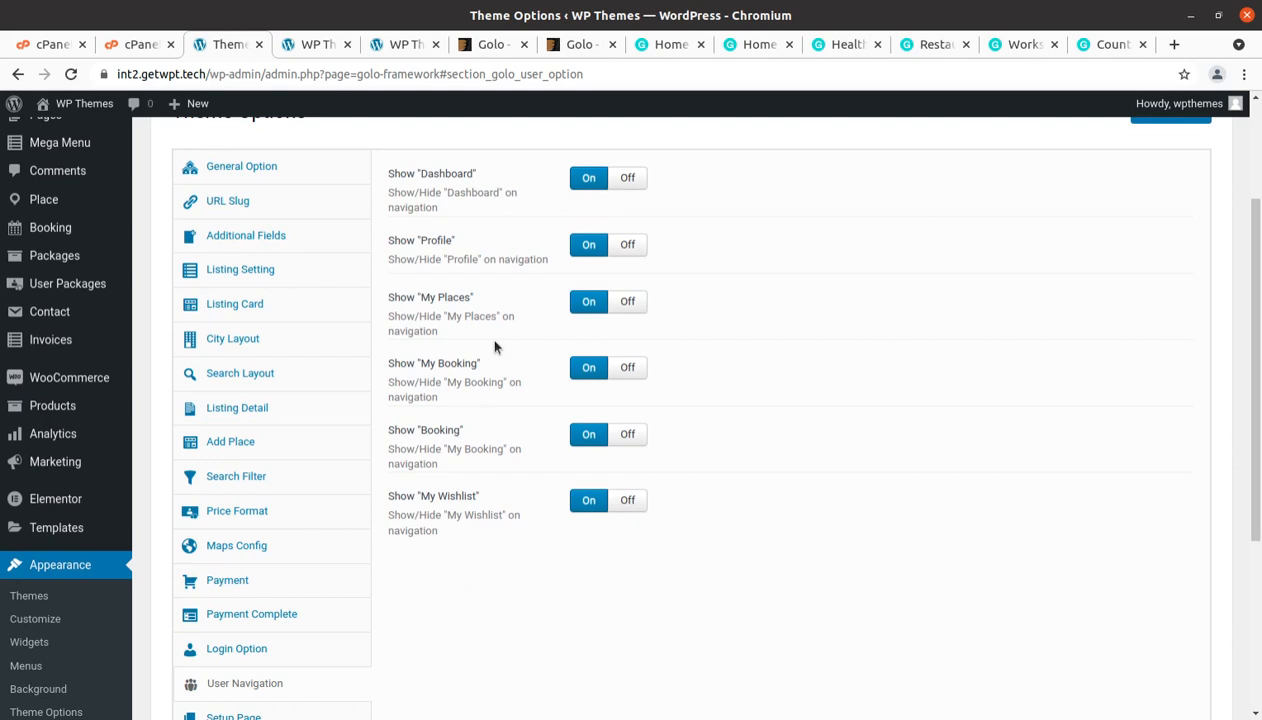
scroll(389, 548, "down", 5)
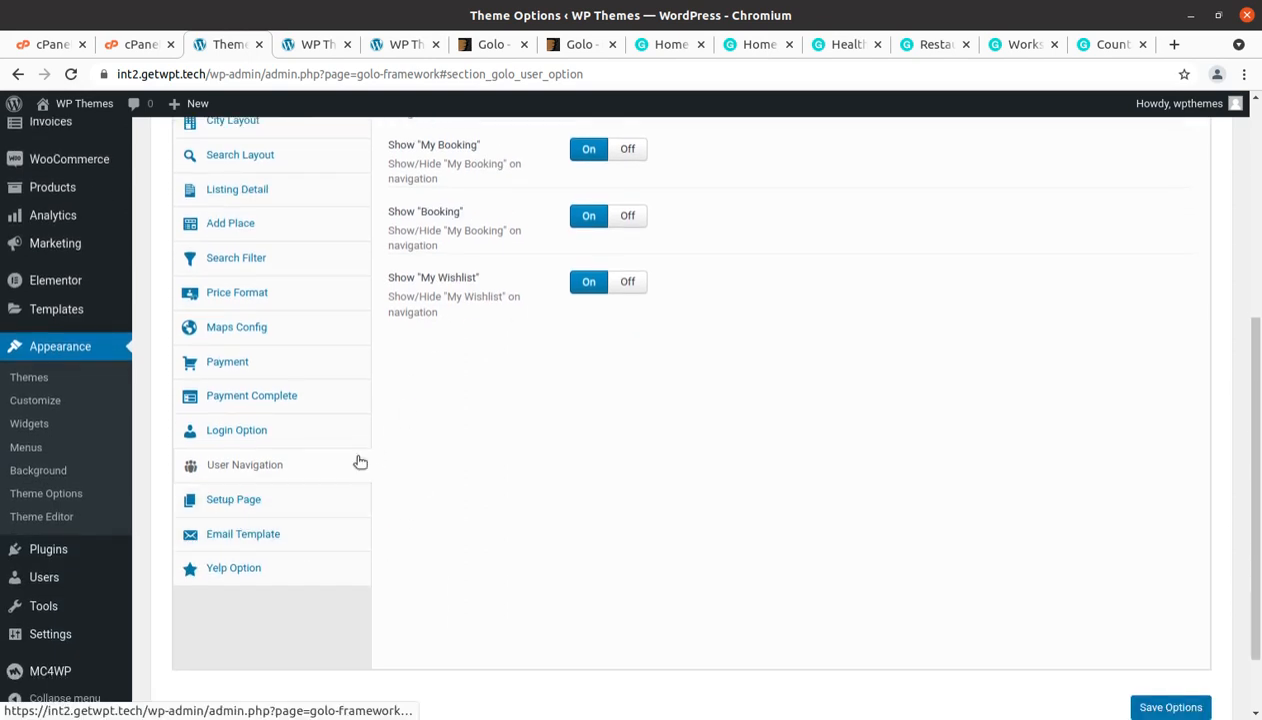
Load the Setup Page section and check the pages available for New Place without changing the selection.
left_click(222, 510)
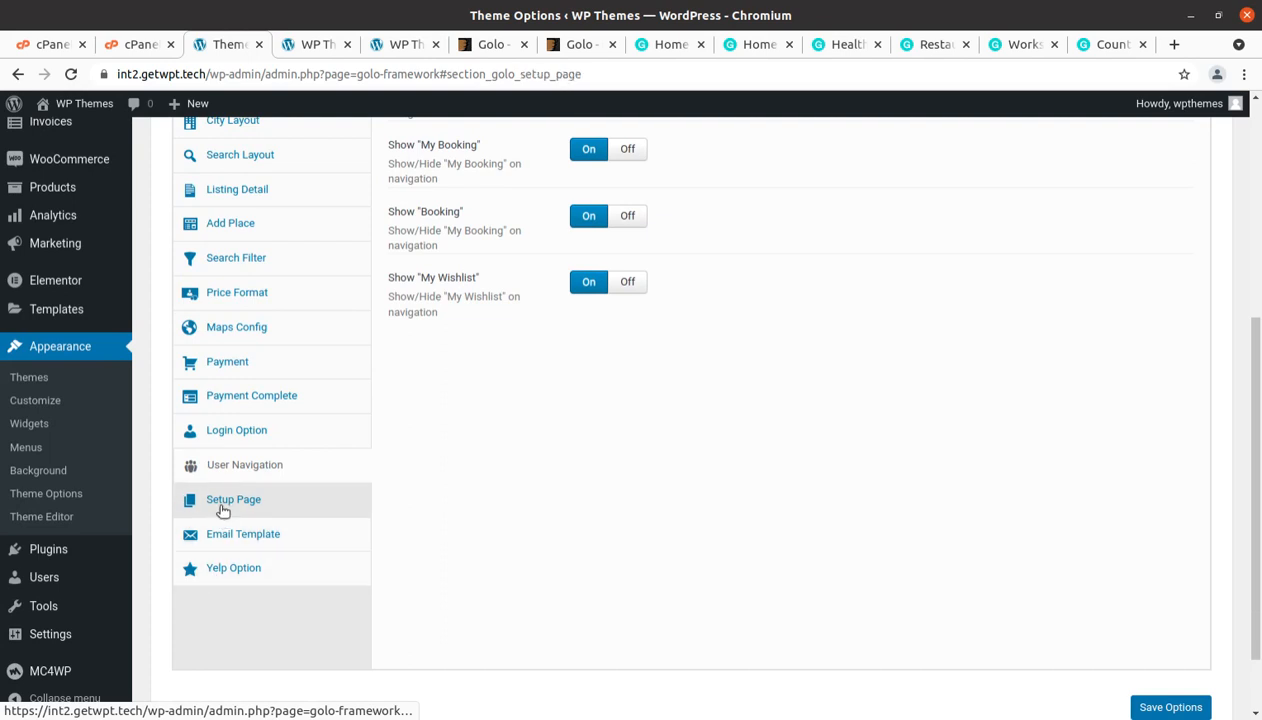
left_click(70, 76)
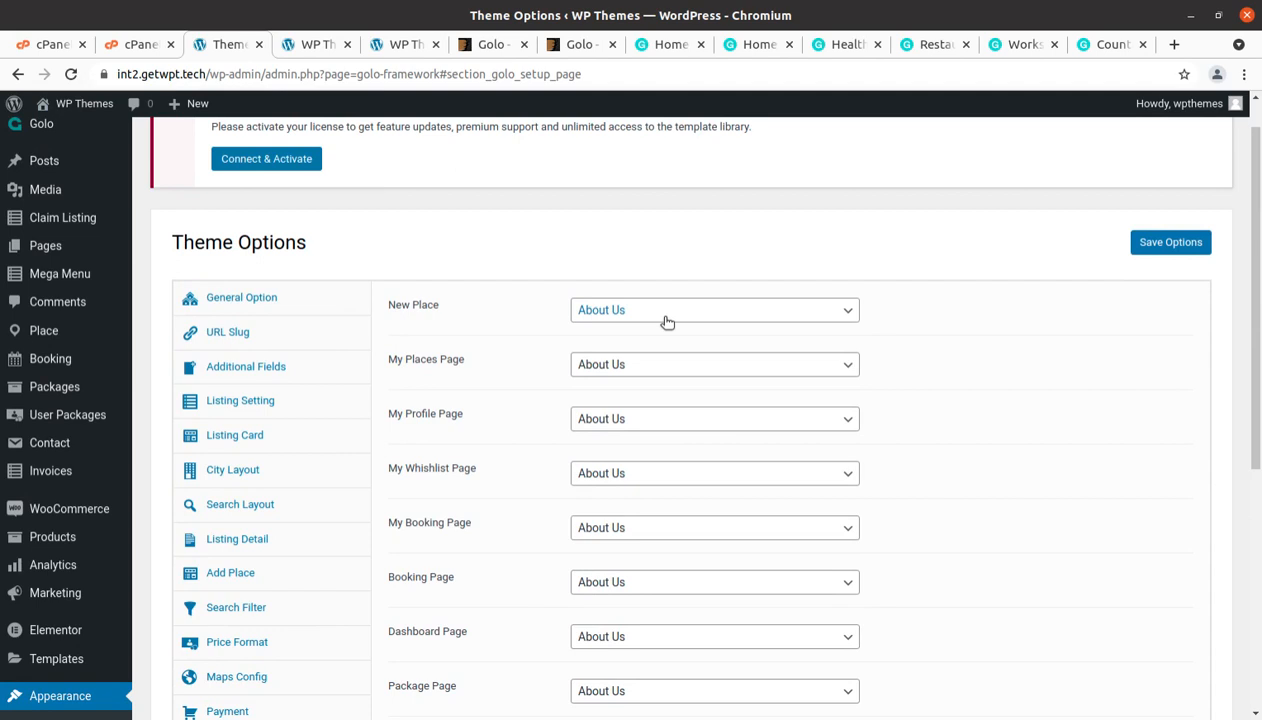
left_click(721, 315)
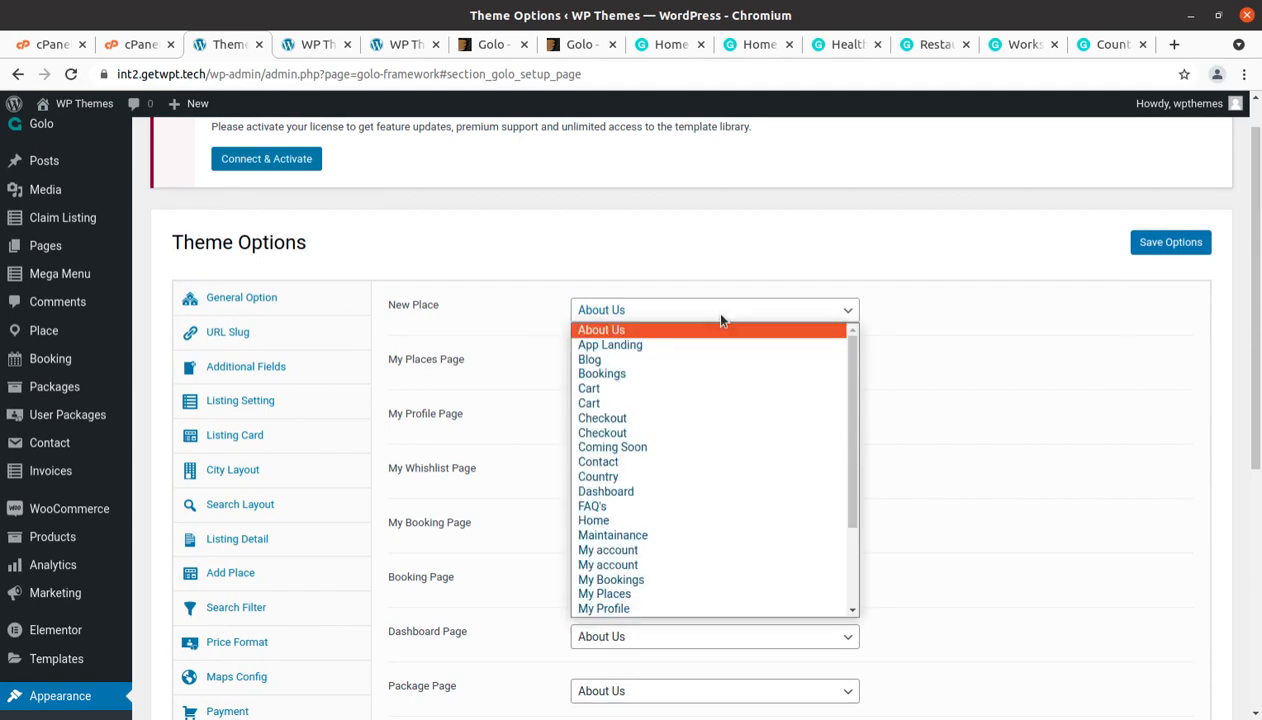
left_click(721, 316)
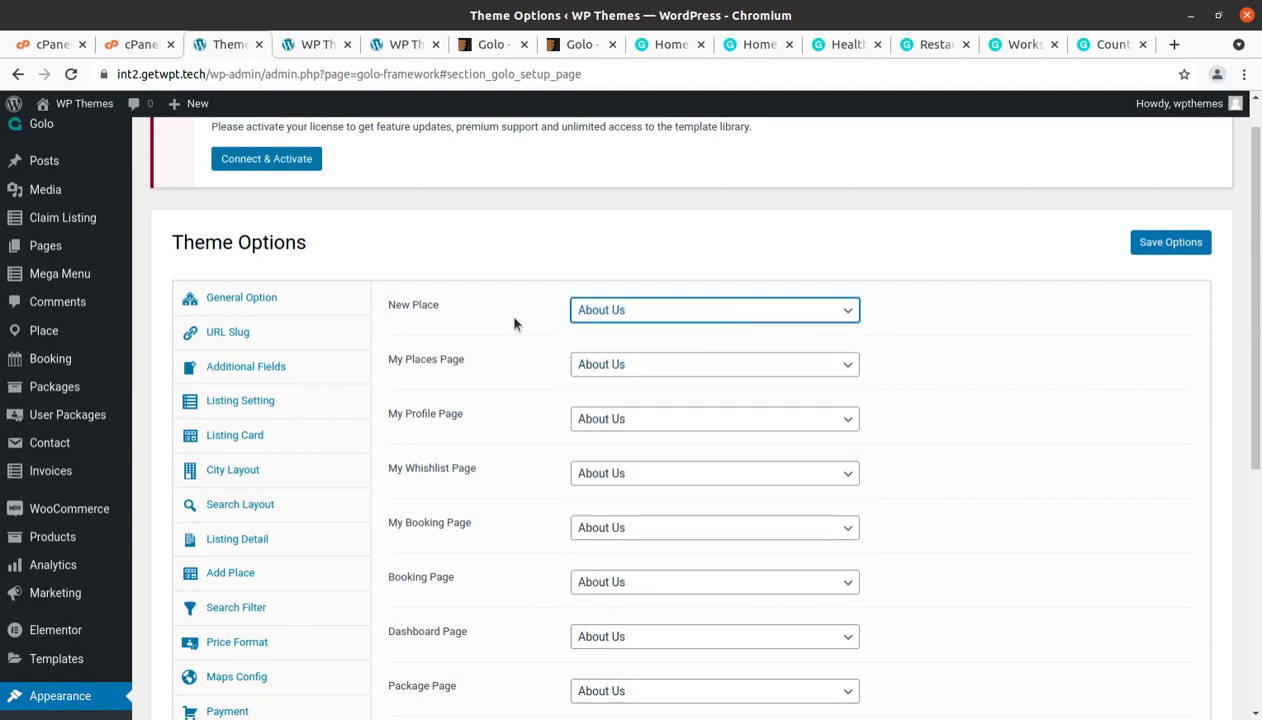
left_click(710, 318)
scroll(697, 489, "down", 3)
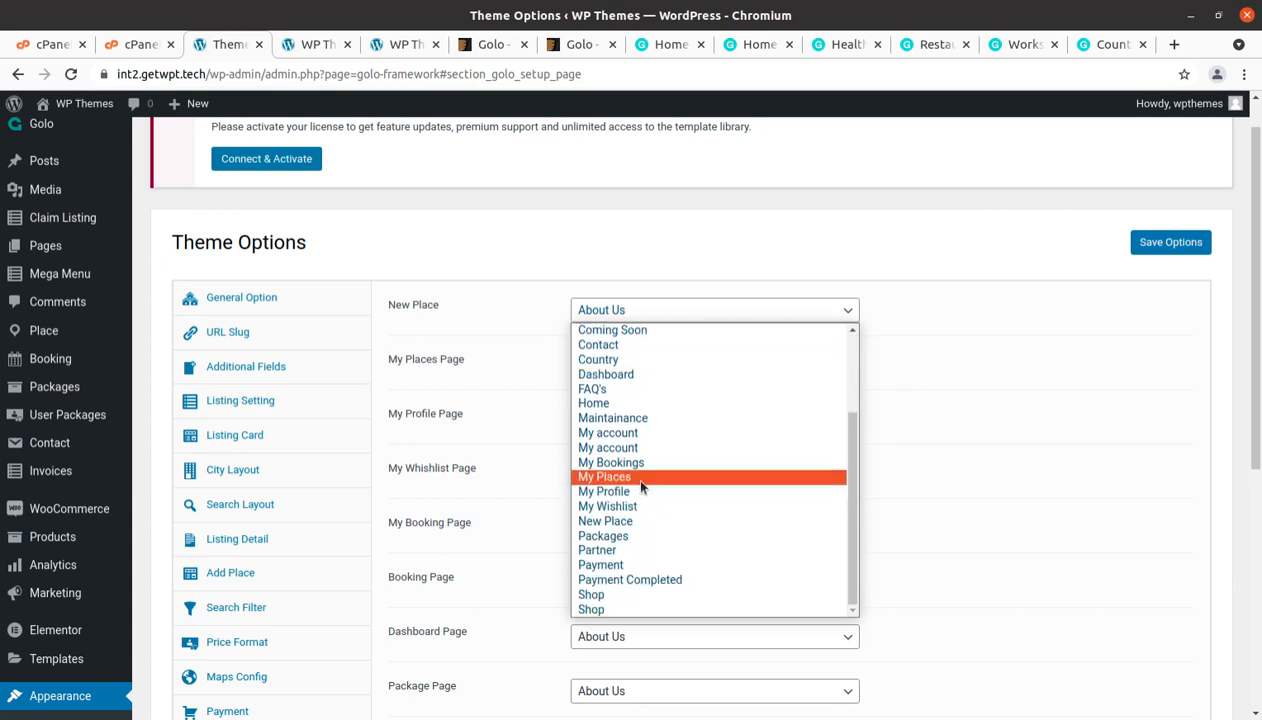
left_click(1015, 333)
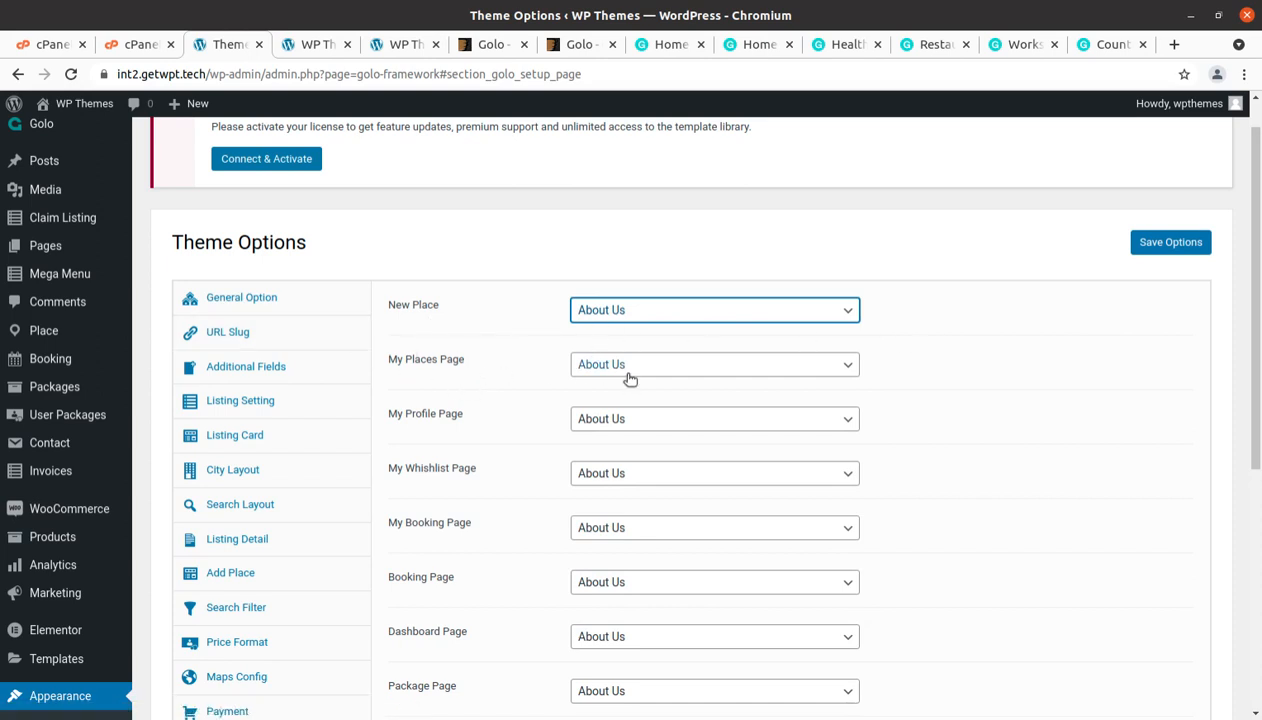
Try My Profile and My Bookings as the page assigned to New Place.
left_click(664, 312)
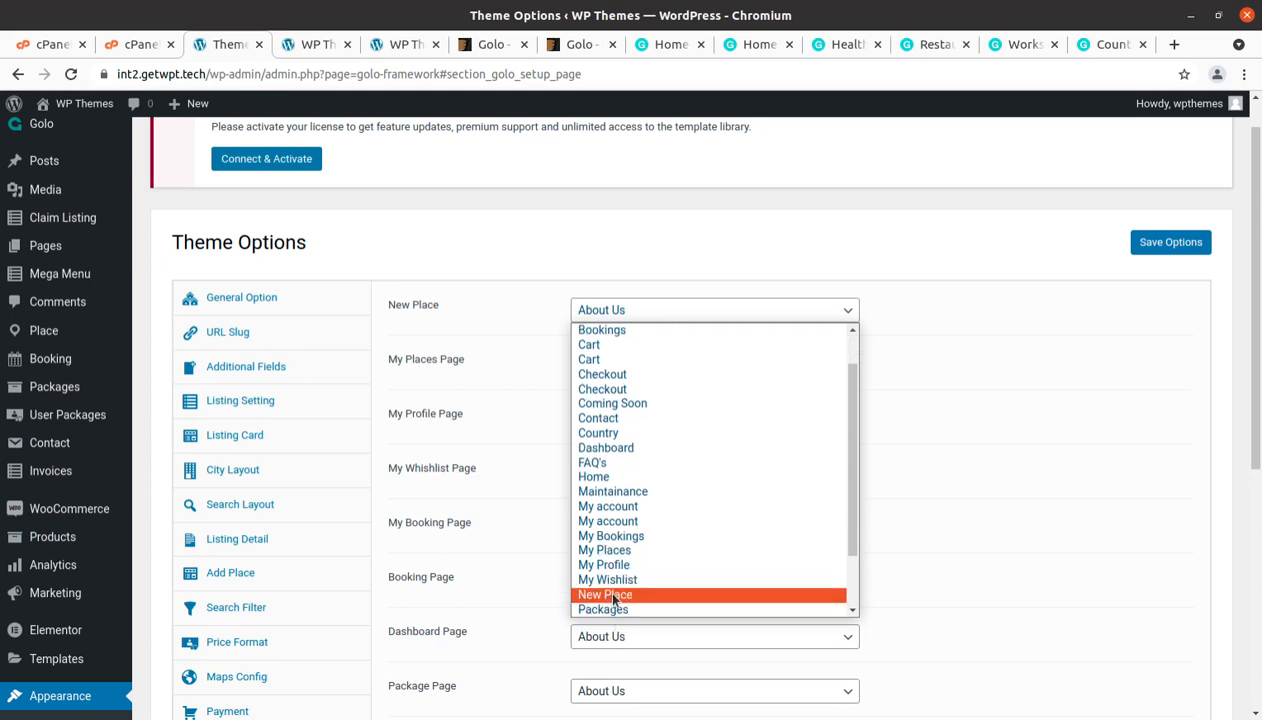
left_click(612, 565)
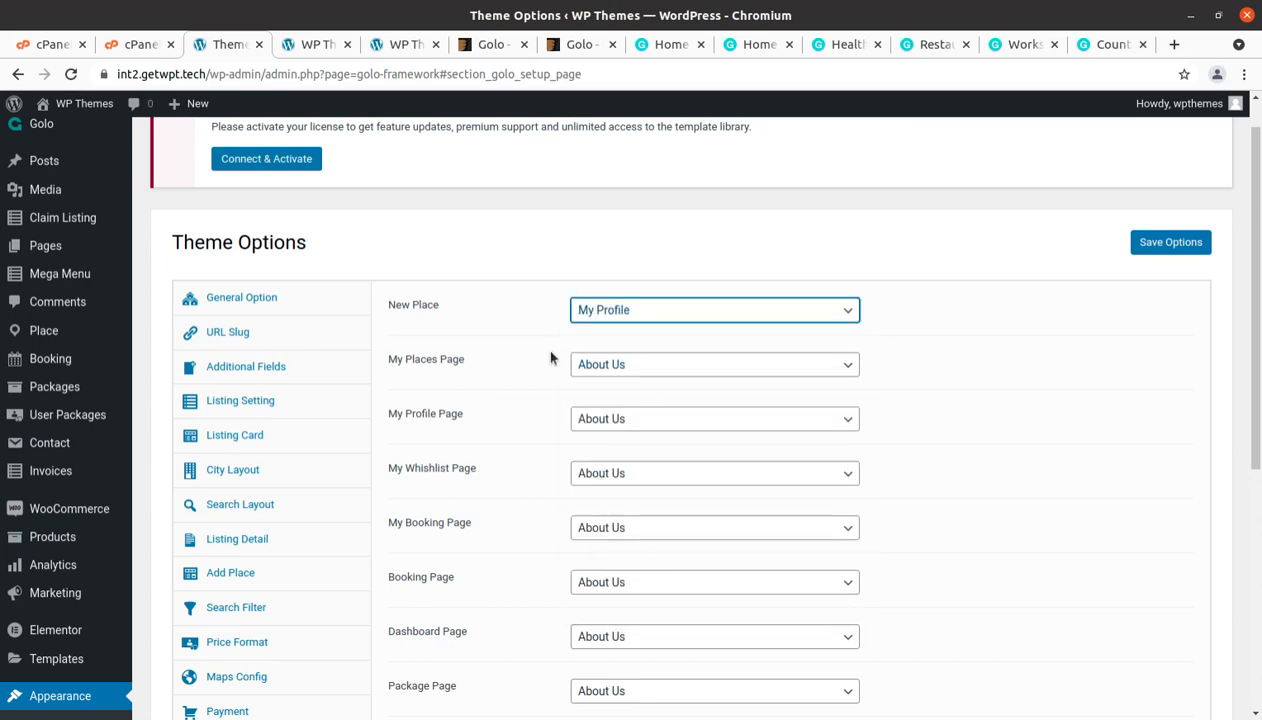
left_click(549, 357)
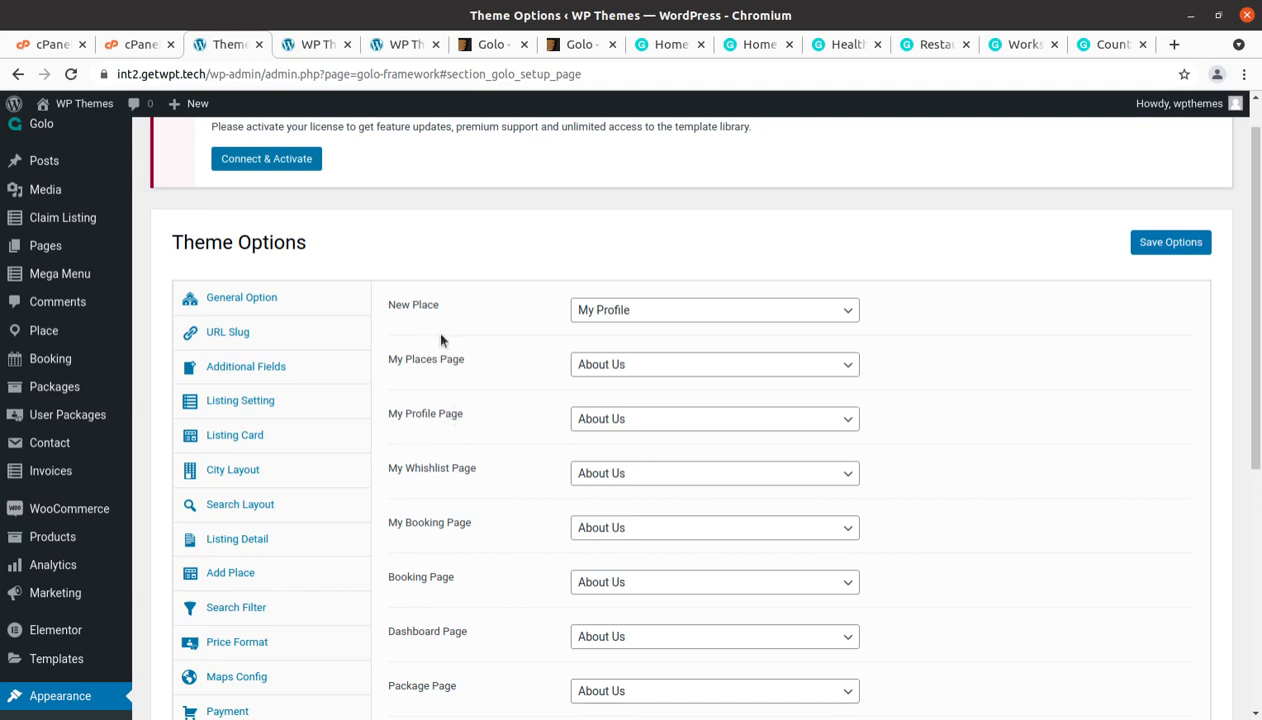
left_click(658, 316)
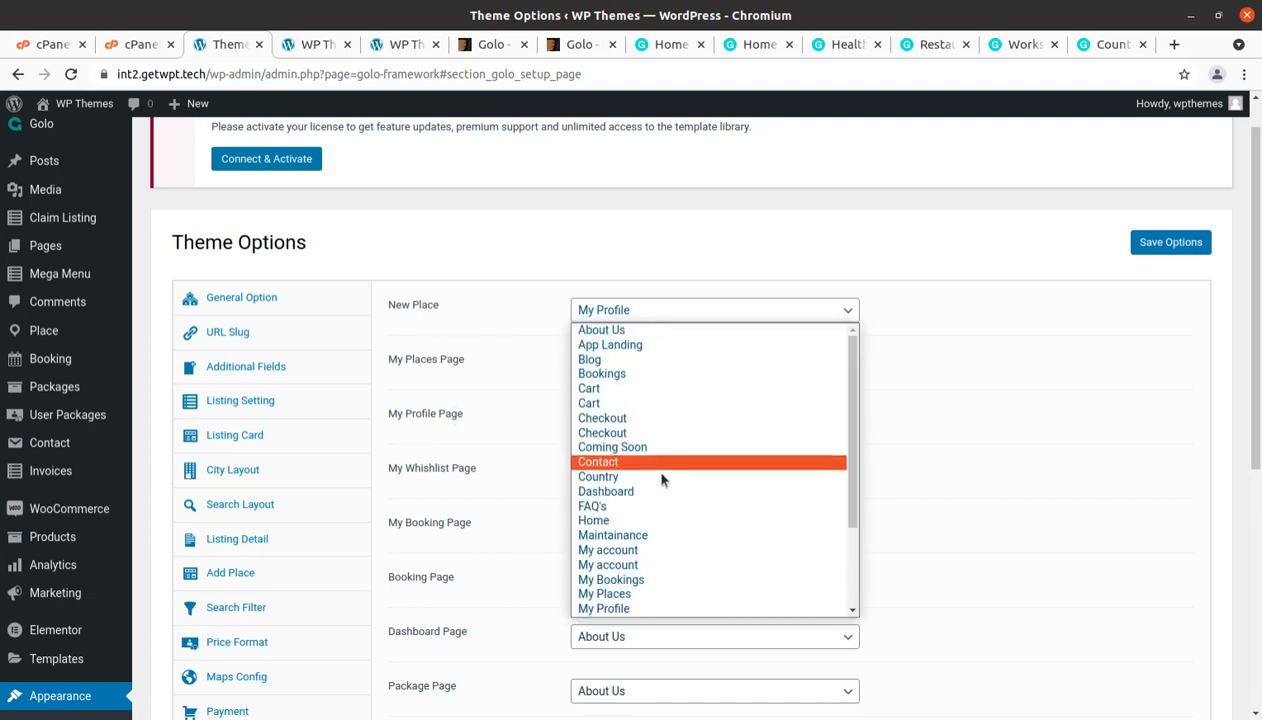
scroll(635, 585, "down", 1)
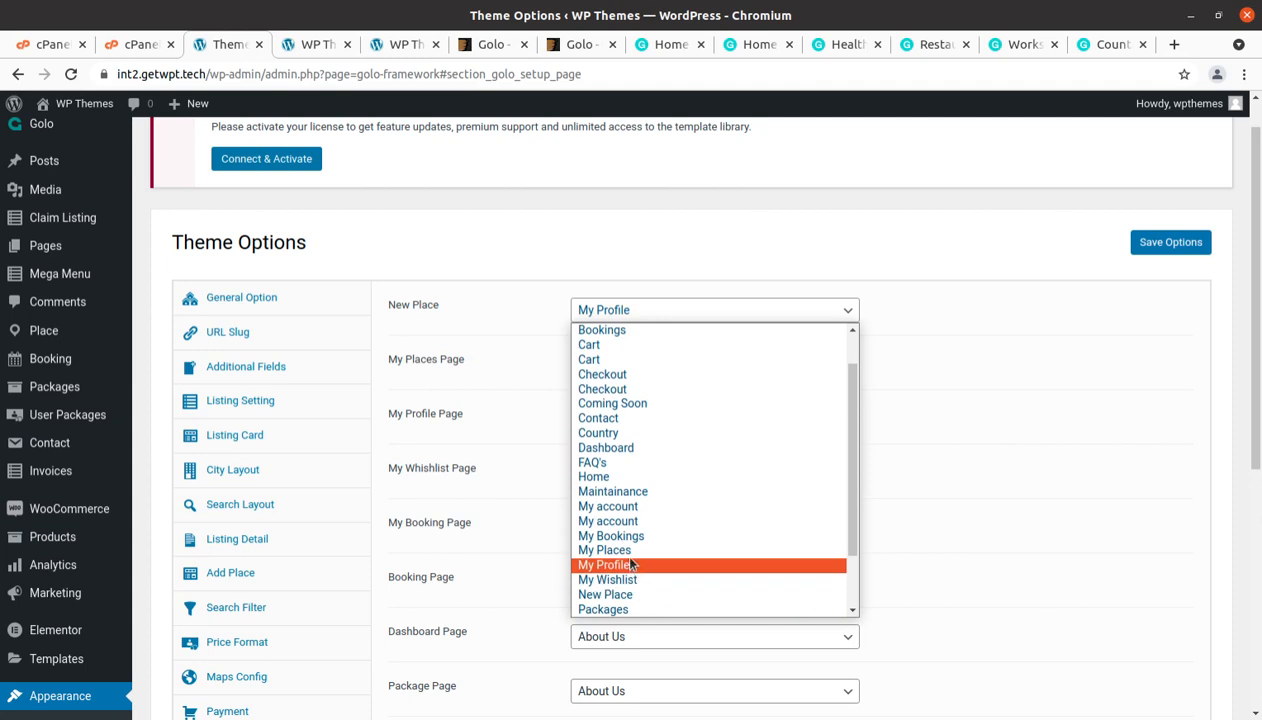
left_click(612, 536)
Assign the My Places page to New Place and look through the other page choices without selecting another.
left_click(673, 311)
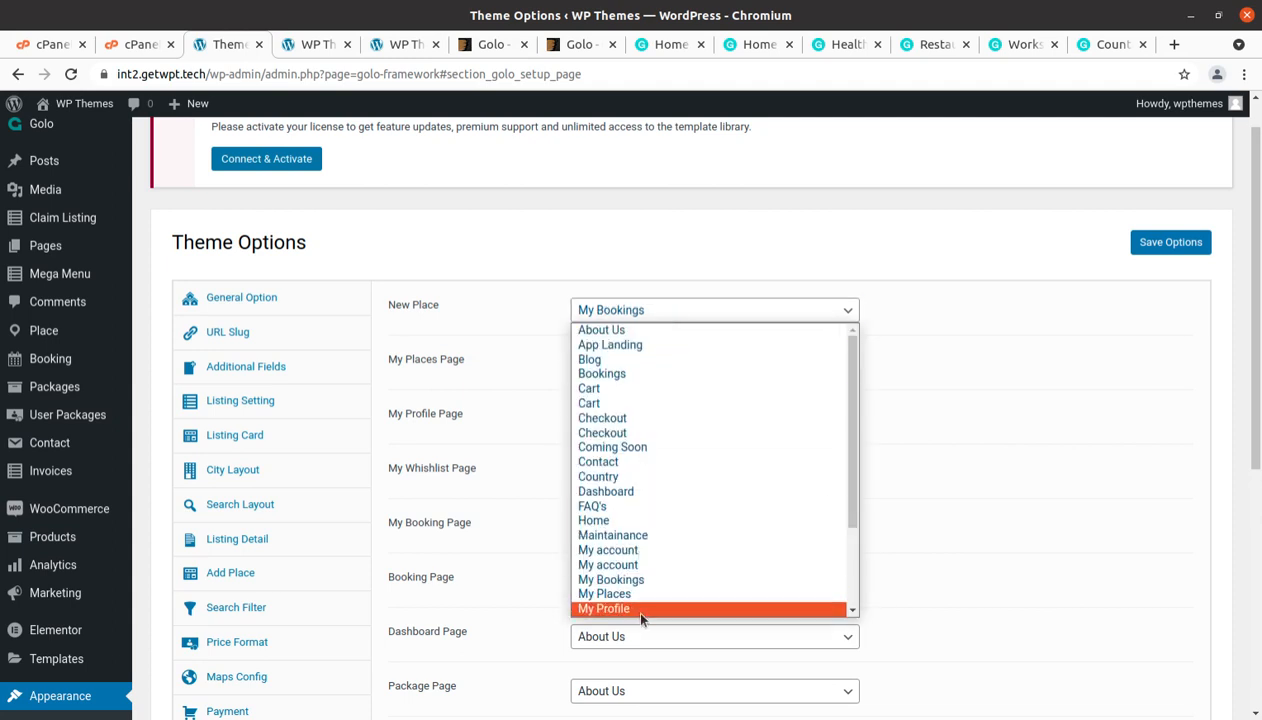
left_click(625, 595)
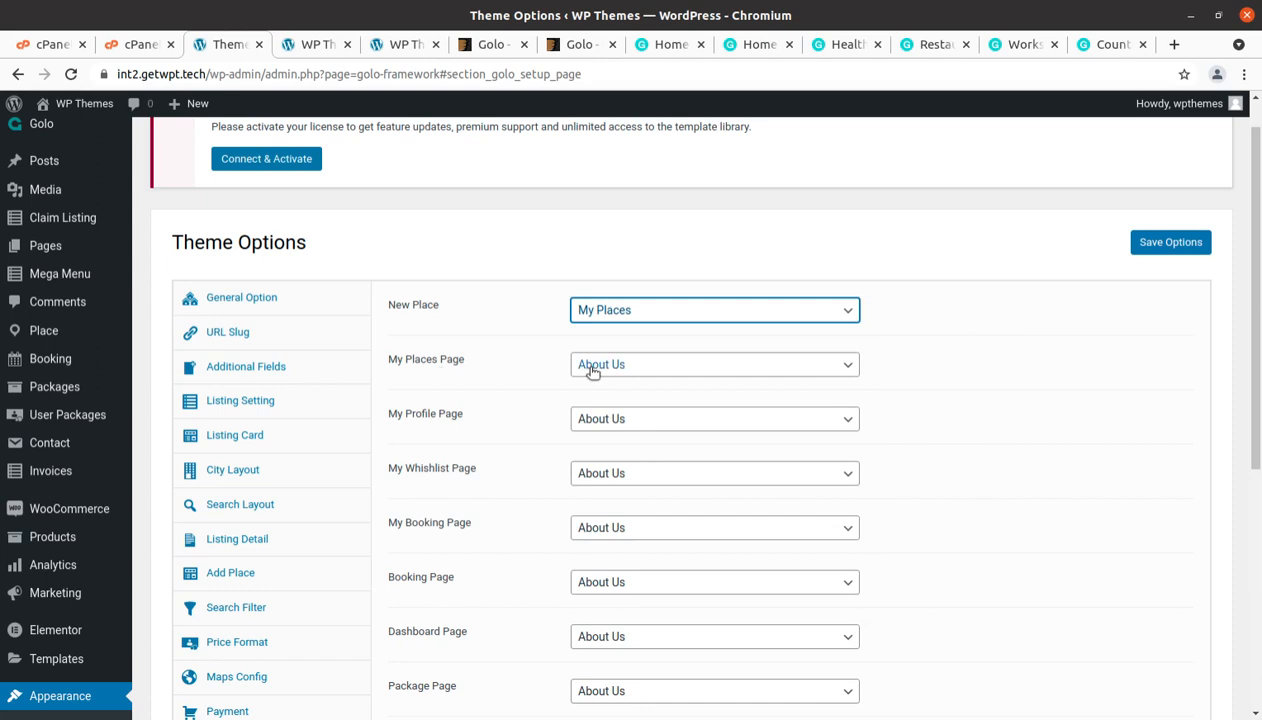
left_click(665, 310)
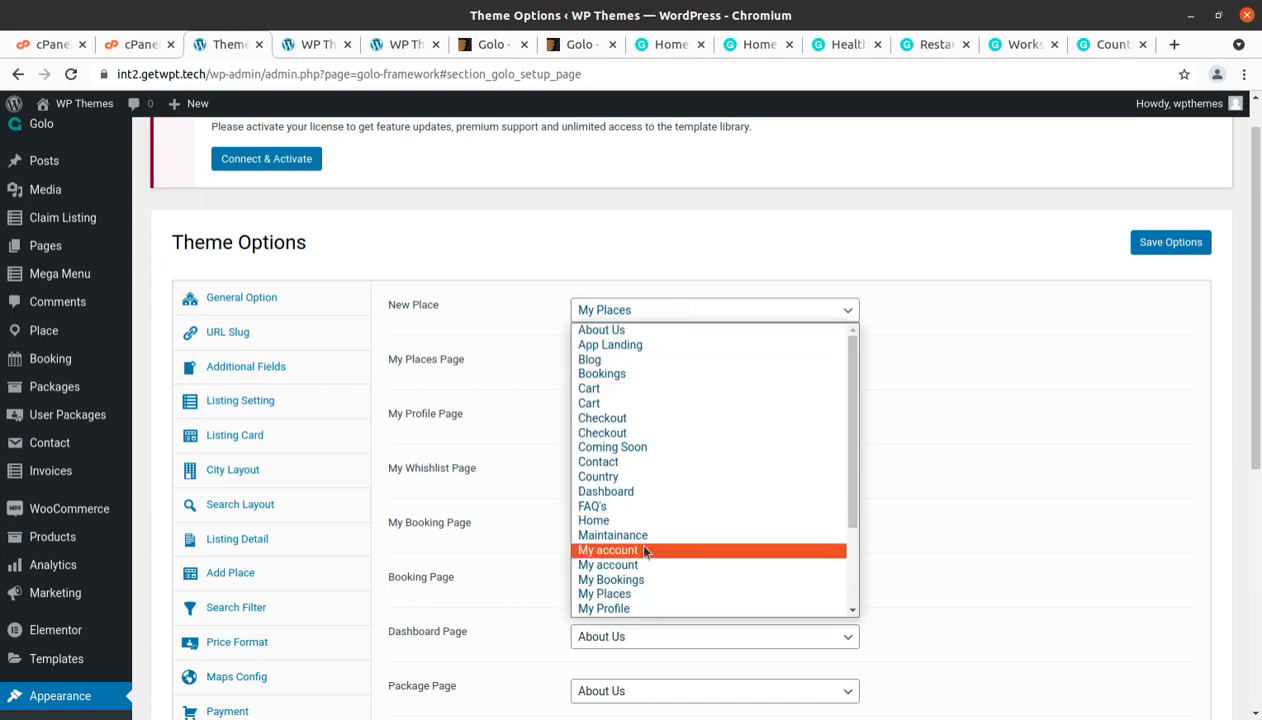
scroll(641, 528, "down", 3)
scroll(641, 528, "up", 3)
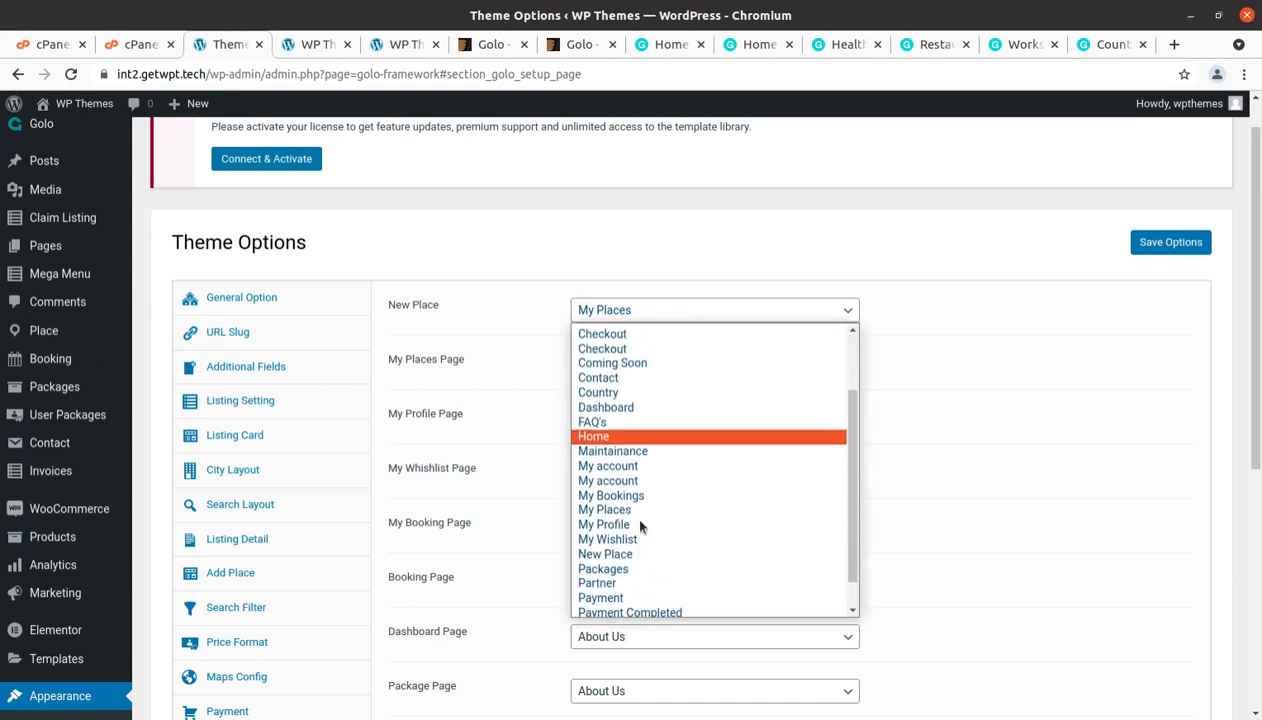
left_click(540, 398)
Set My Places Page to My Places and My Profile Page to My Profile.
left_click(678, 364)
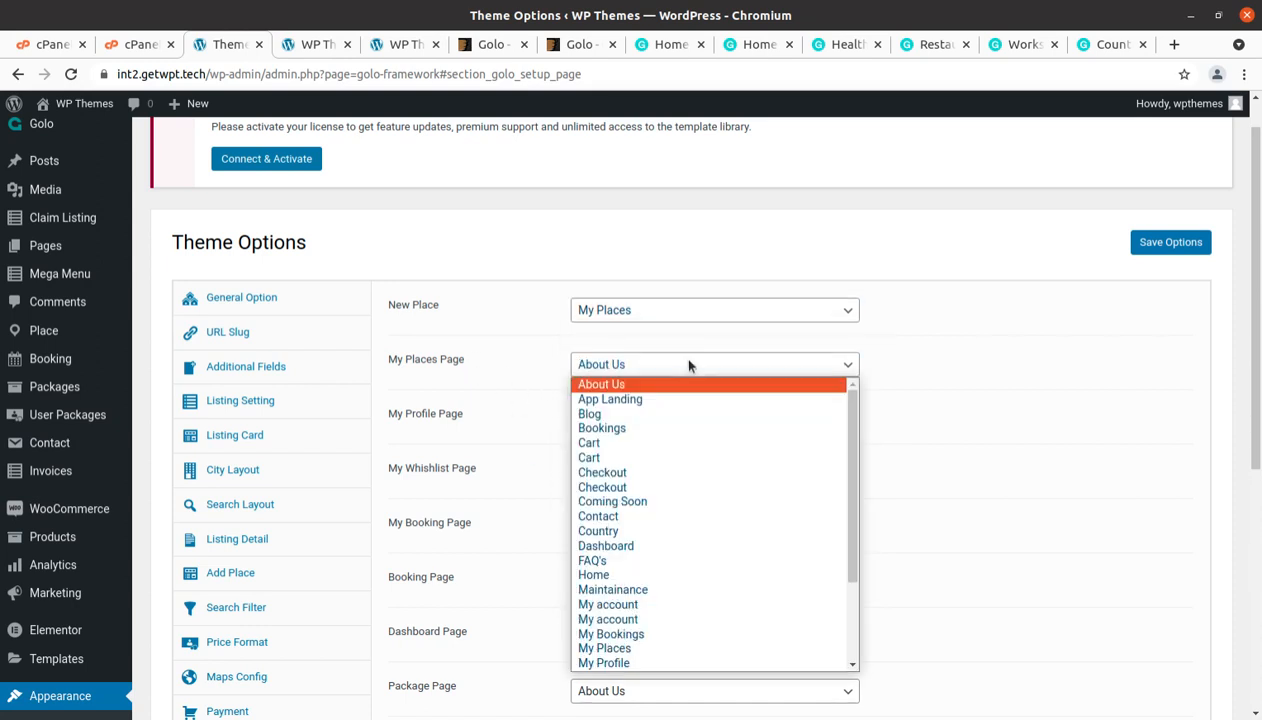
left_click(625, 648)
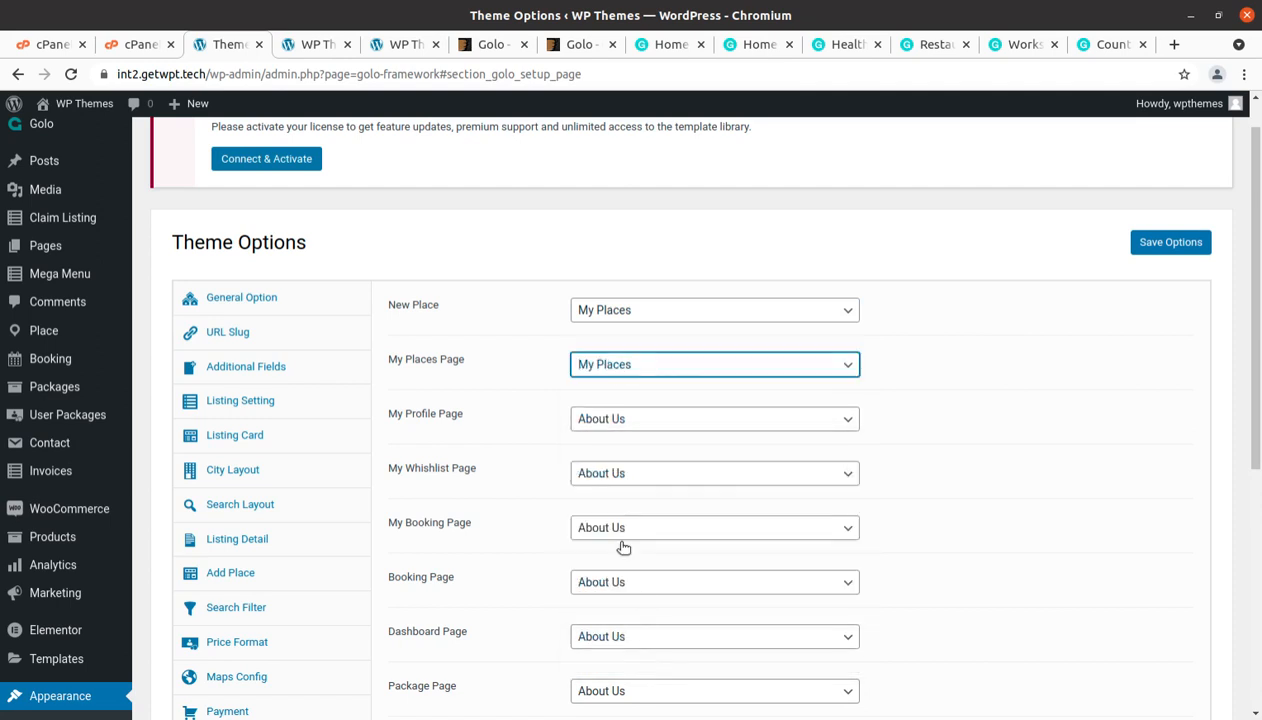
left_click(644, 419)
scroll(645, 388, "down", 1)
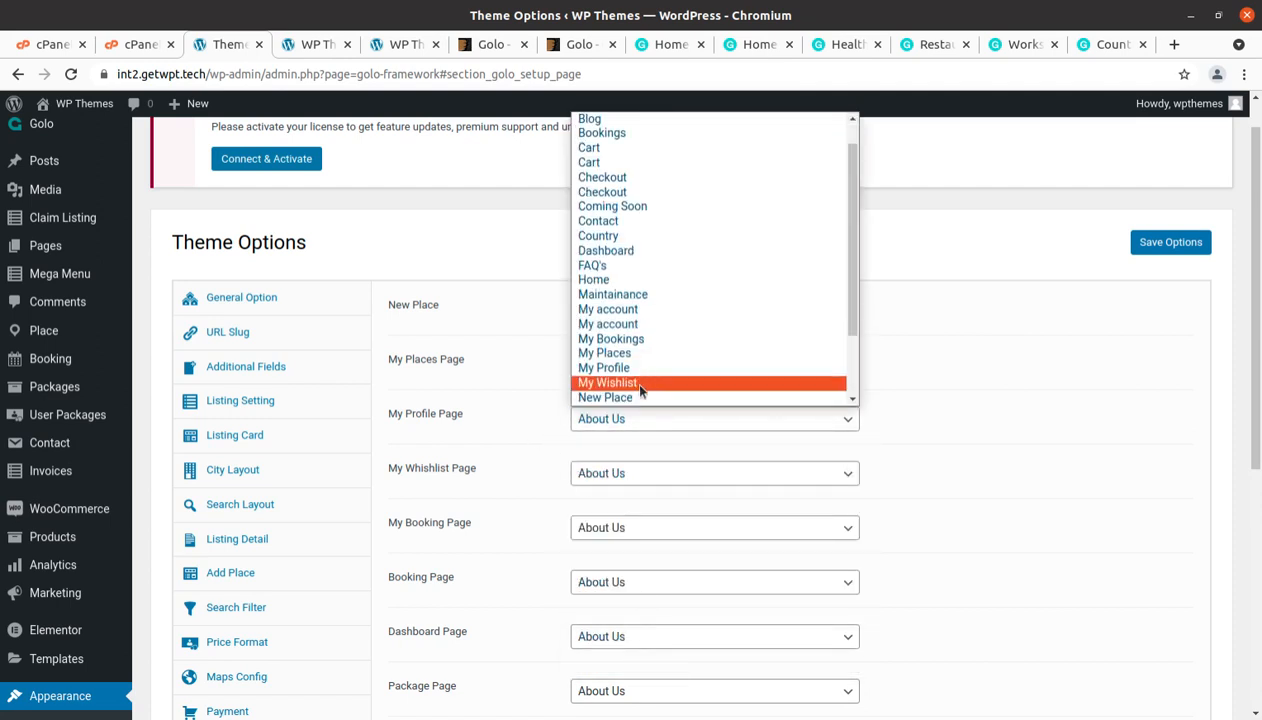
left_click(632, 368)
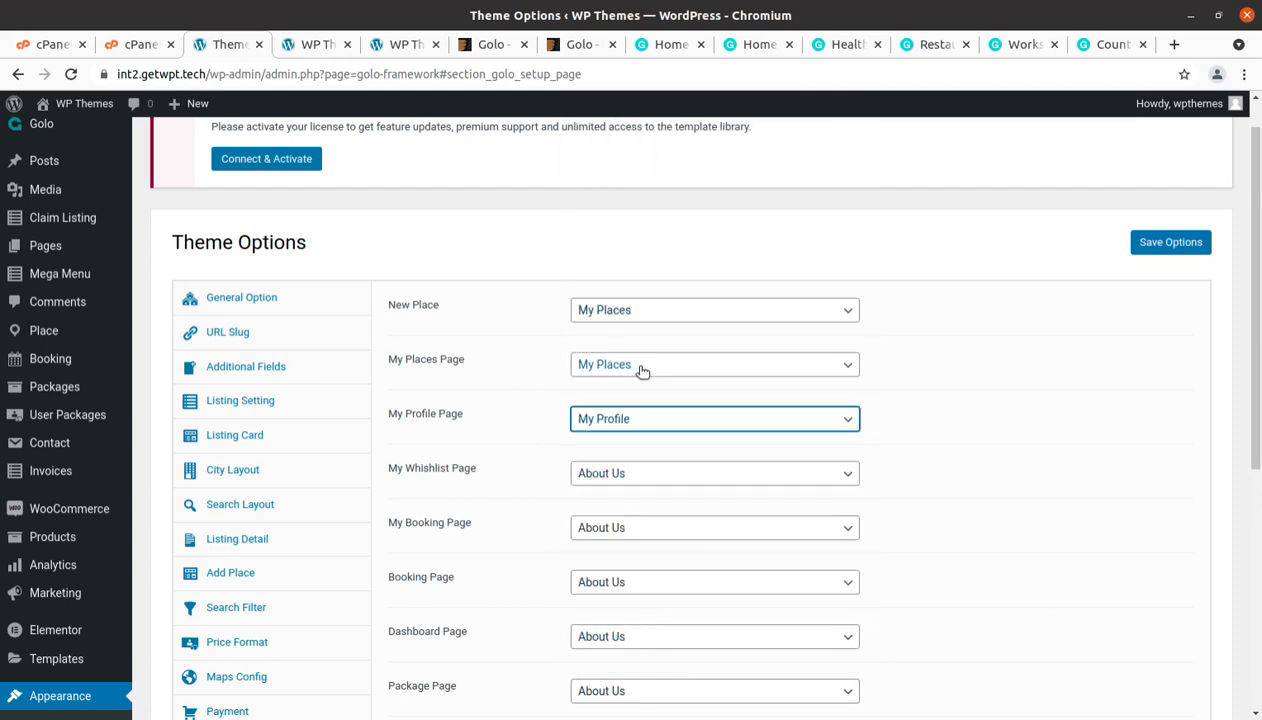
Set My Whishlist Page to My Wishlist and save the theme options.
left_click(624, 477)
scroll(624, 432, "down", 1)
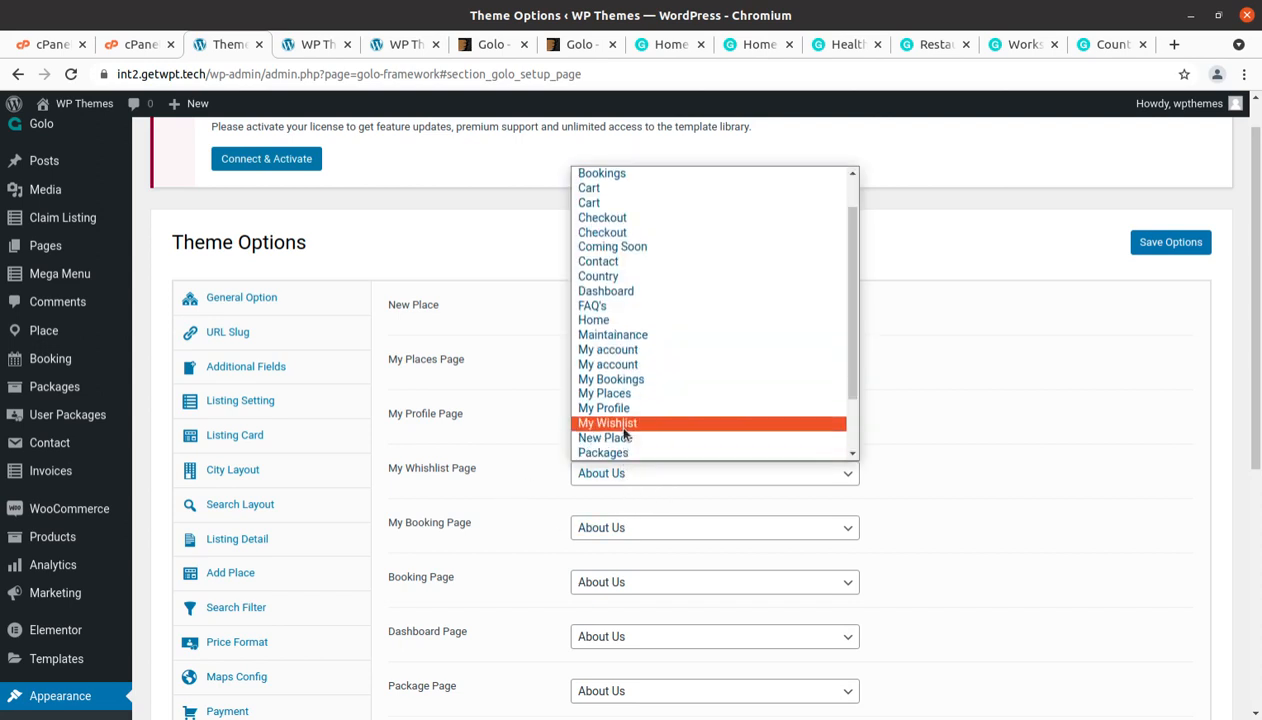
left_click(623, 428)
left_click(1150, 245)
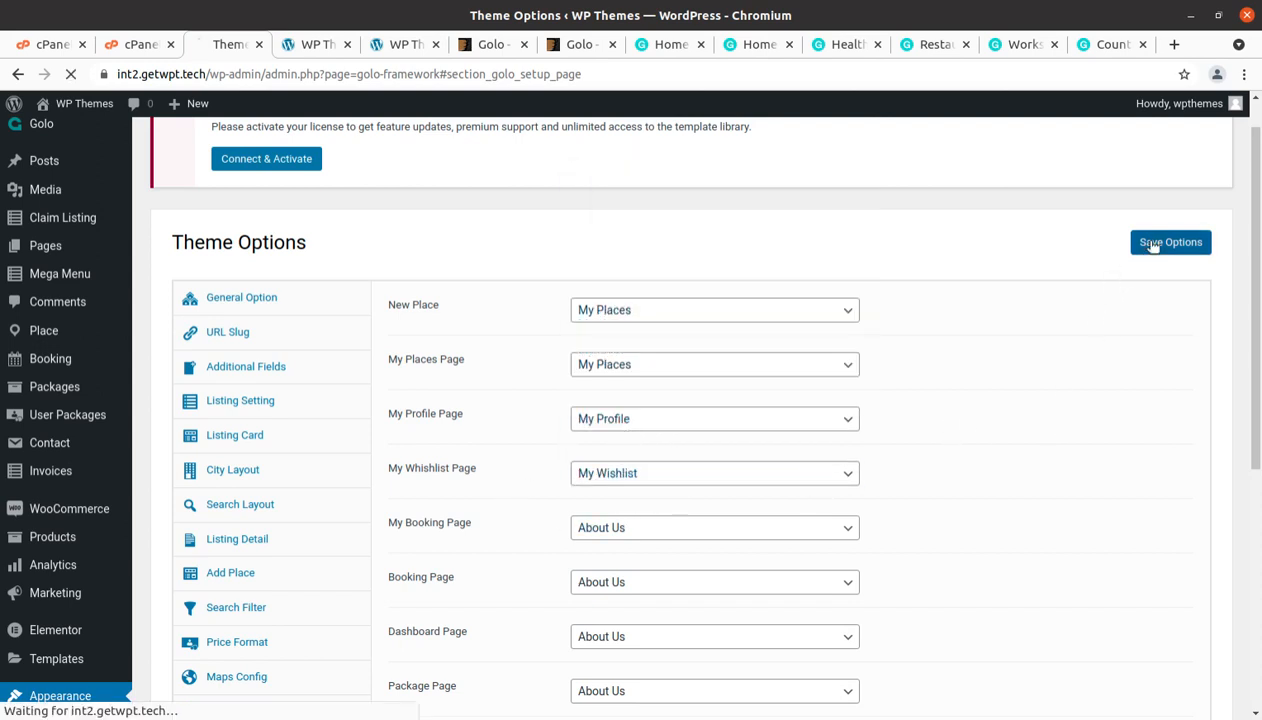
Review the saved page assignments in Setup Page, from New Place down to Payment Completed Page.
scroll(674, 386, "down", 1)
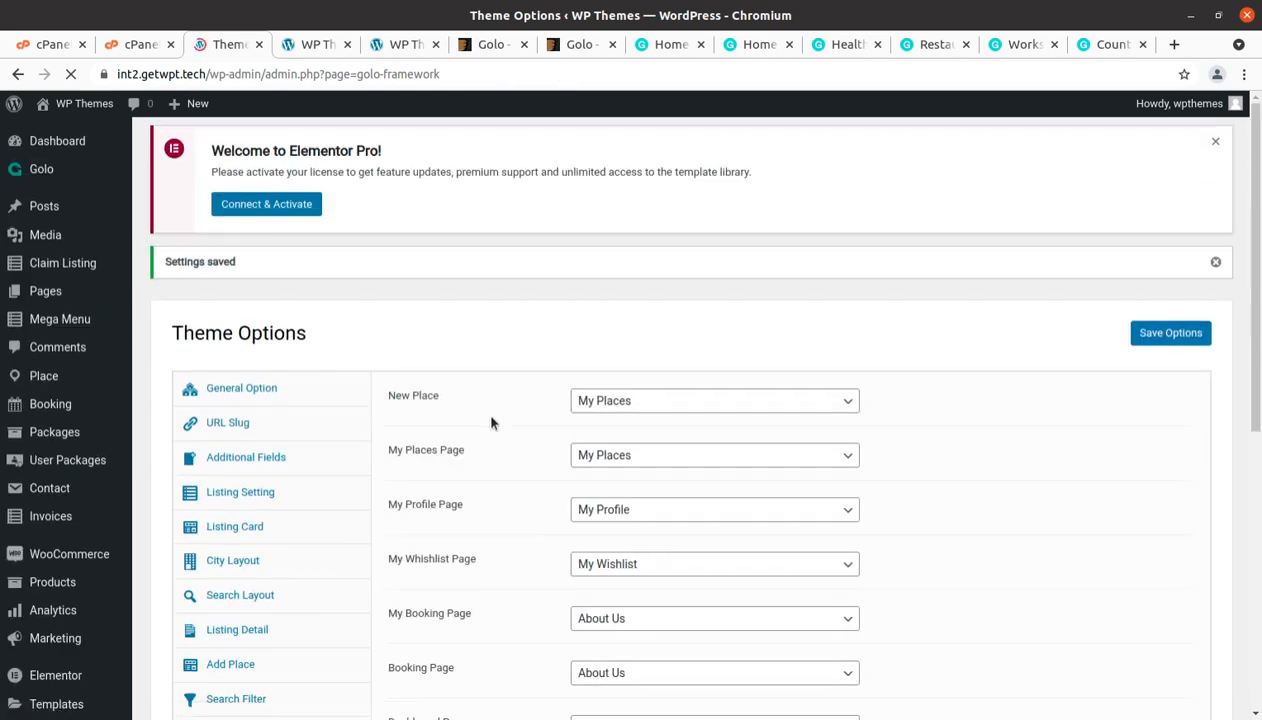
scroll(488, 418, "down", 3)
scroll(440, 450, "up", 3)
scroll(499, 524, "down", 5)
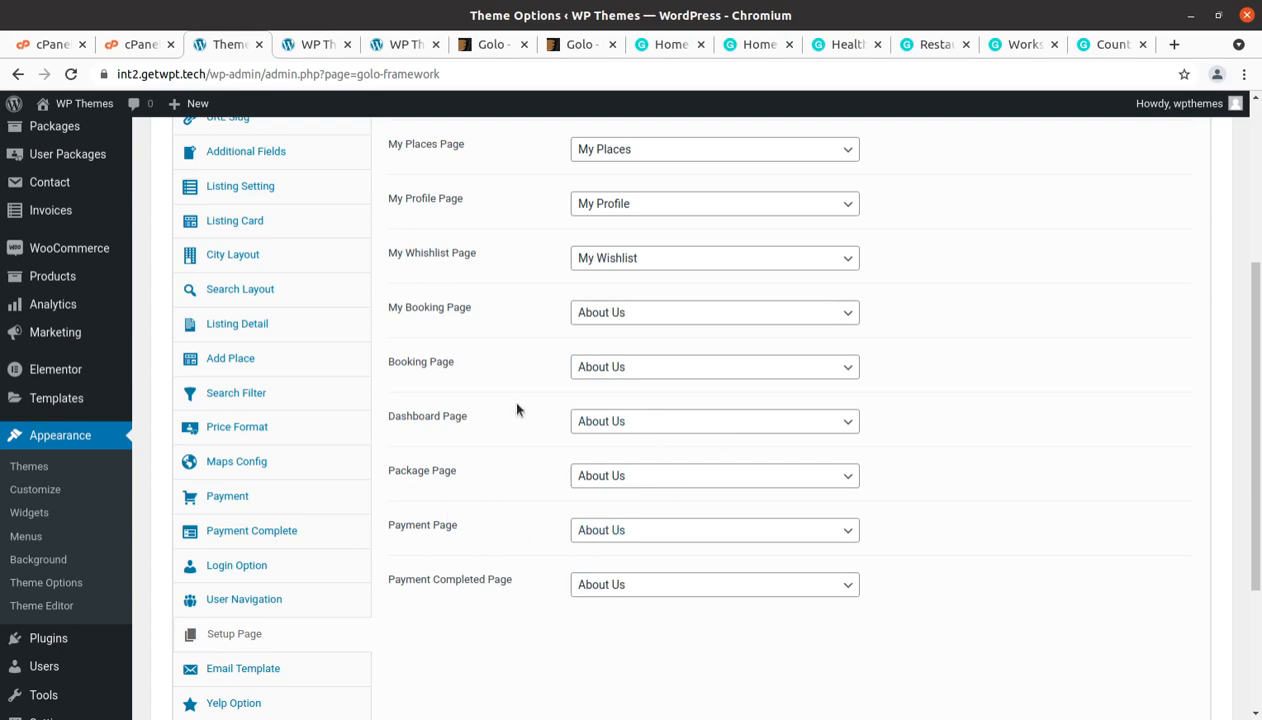
scroll(549, 456, "up", 3)
scroll(549, 456, "down", 4)
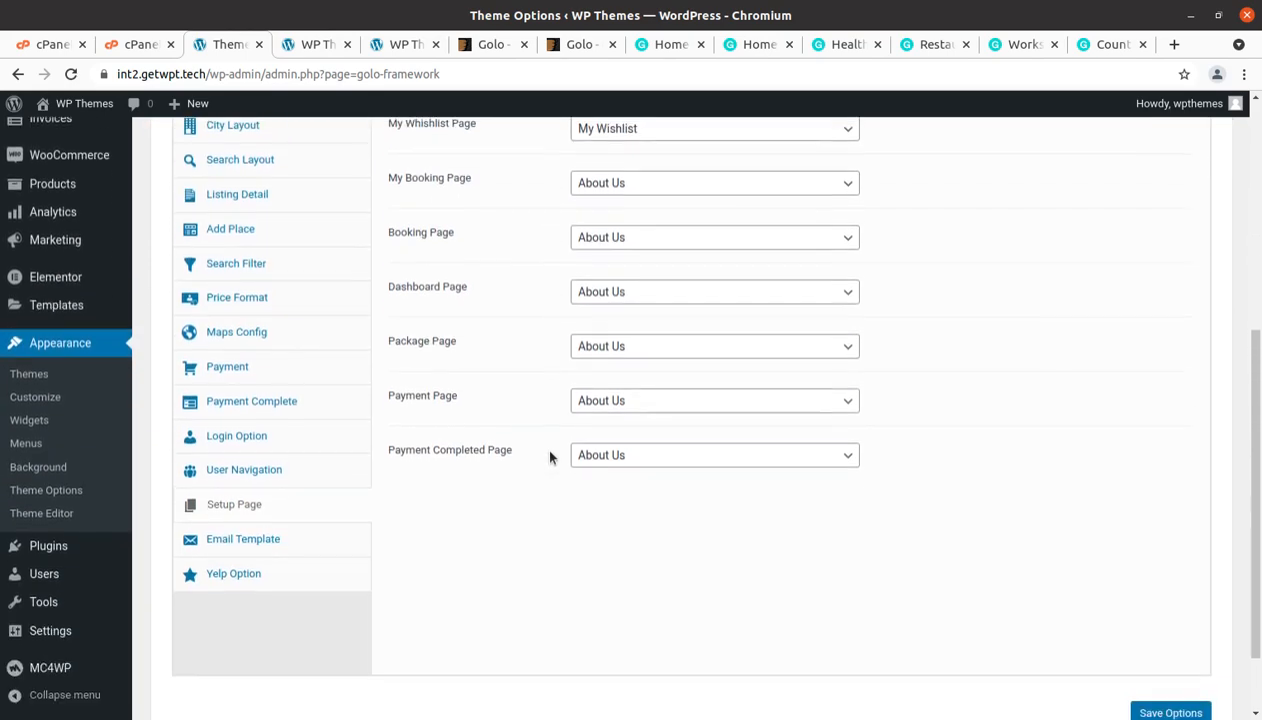
Show the Email Template section and review the user and admin emails of the New Registed User template.
left_click(243, 540)
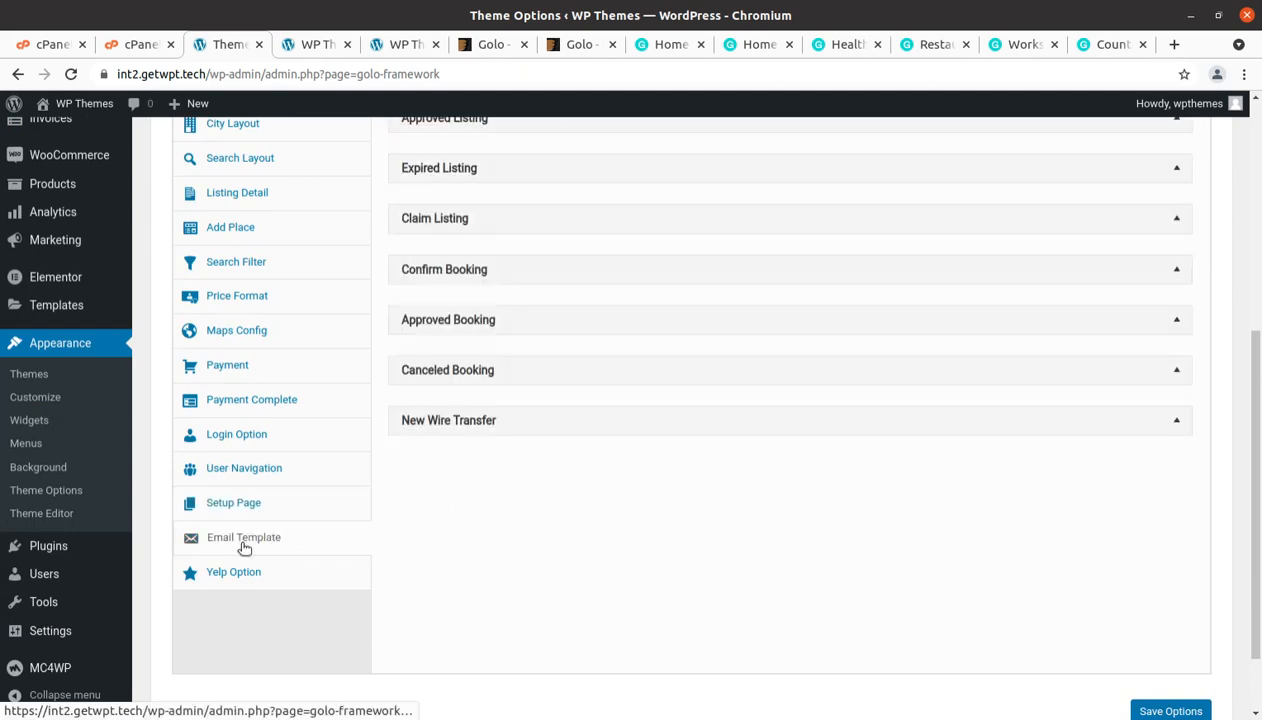
scroll(344, 372, "up", 2)
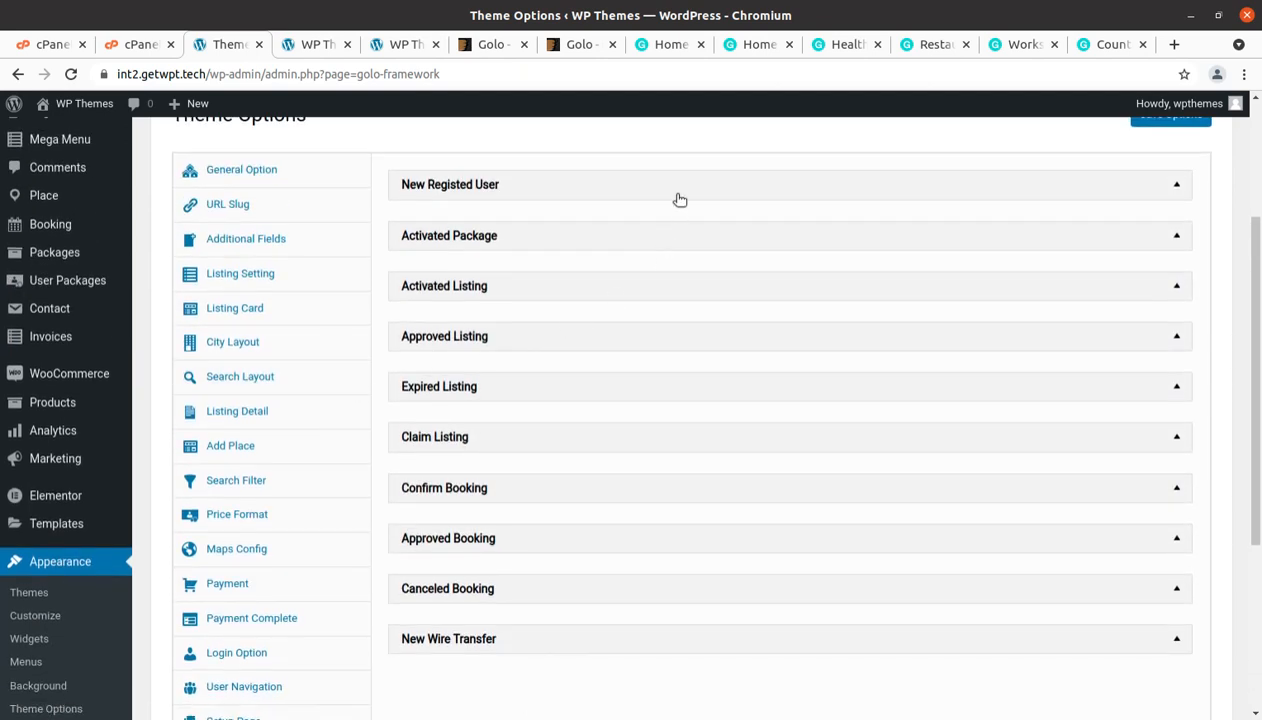
left_click(677, 196)
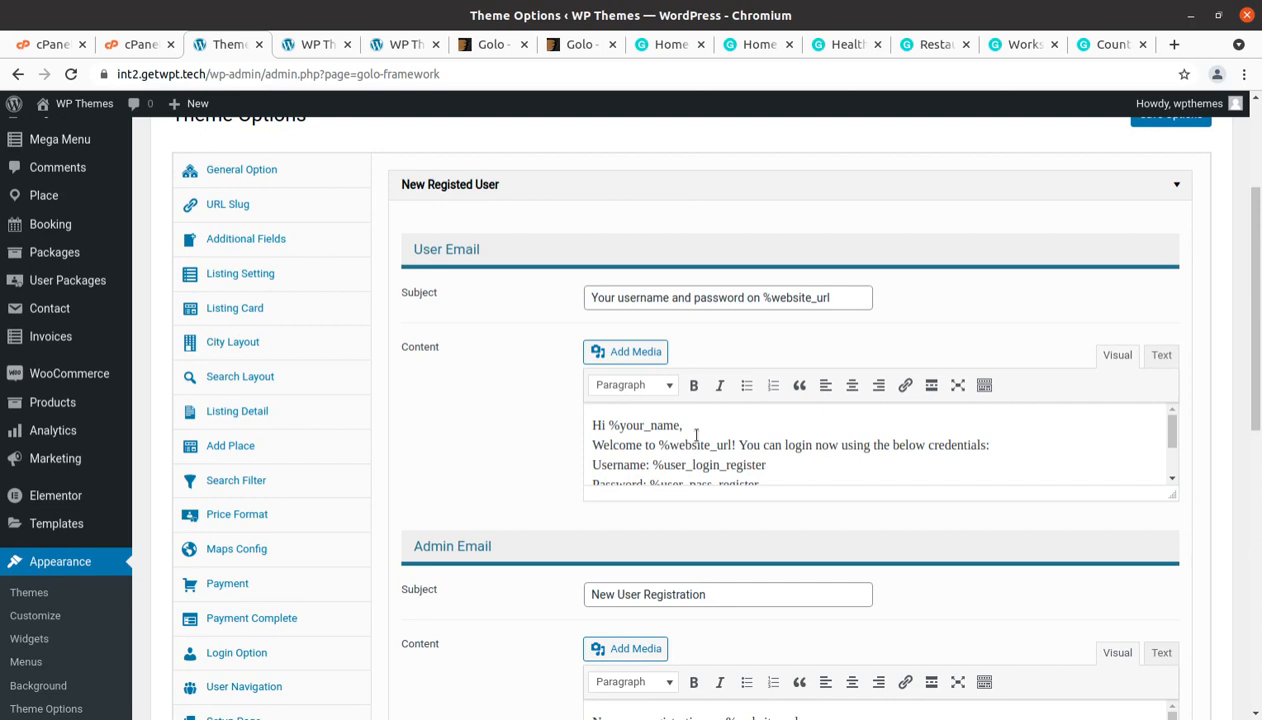
scroll(696, 436, "down", 1)
scroll(696, 436, "up", 1)
scroll(696, 436, "down", 1)
scroll(583, 487, "down", 5)
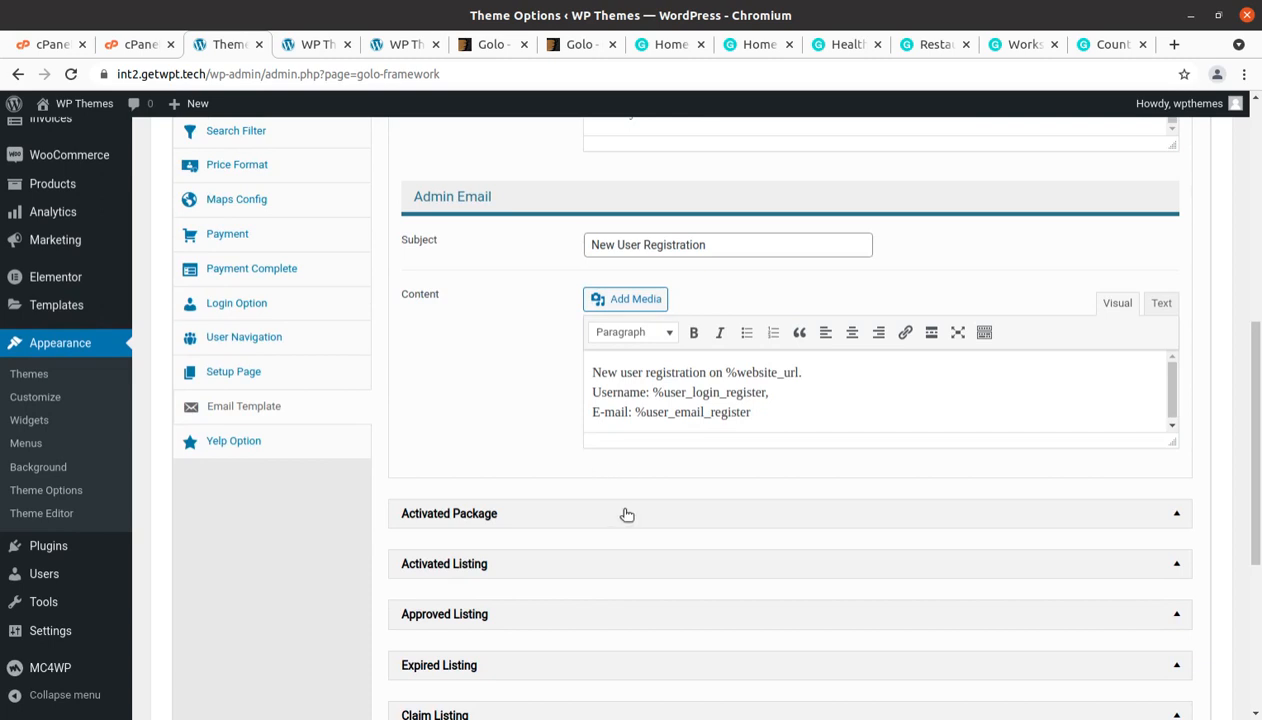
Expand the Activated Package email template and review its user email subject and content.
left_click(627, 514)
scroll(630, 530, "down", 3)
scroll(625, 555, "down", 1)
scroll(916, 519, "down", 2)
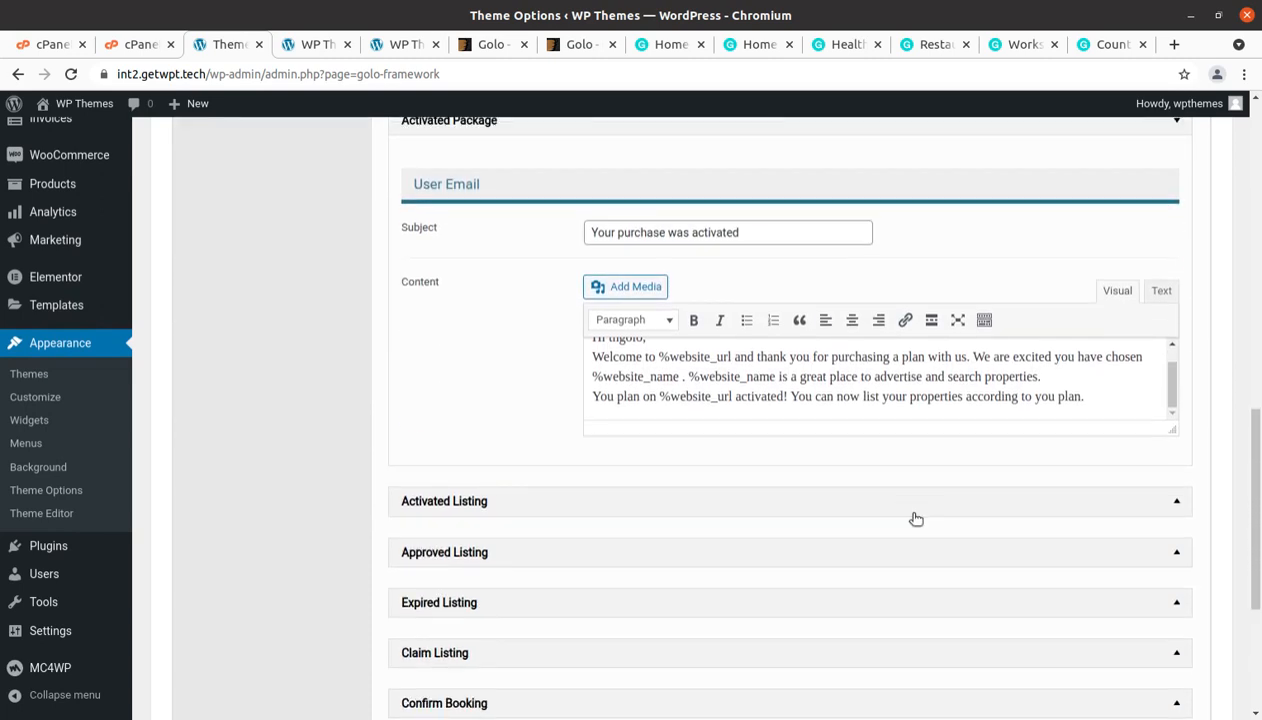
Expand the Approved Listing, Expired Listing and Confirm Booking email templates and review their user email subjects and contents.
left_click(699, 553)
scroll(506, 505, "down", 3)
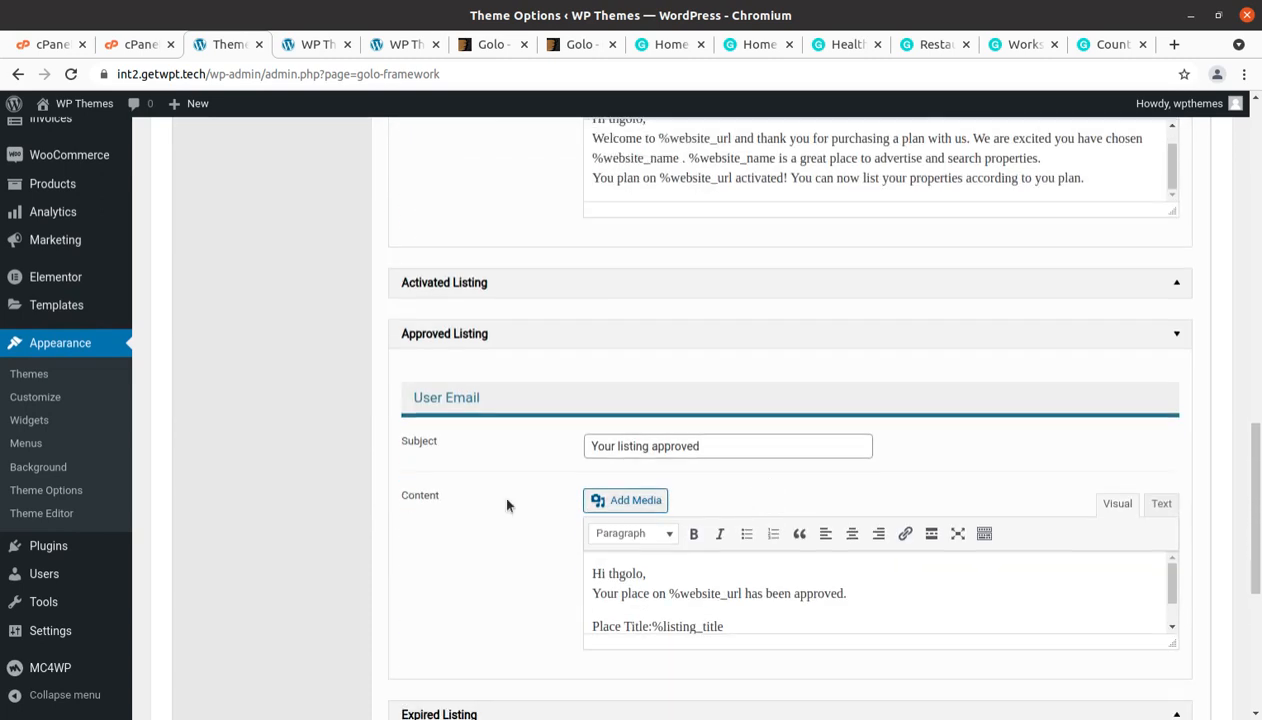
scroll(594, 510, "down", 3)
left_click(607, 502)
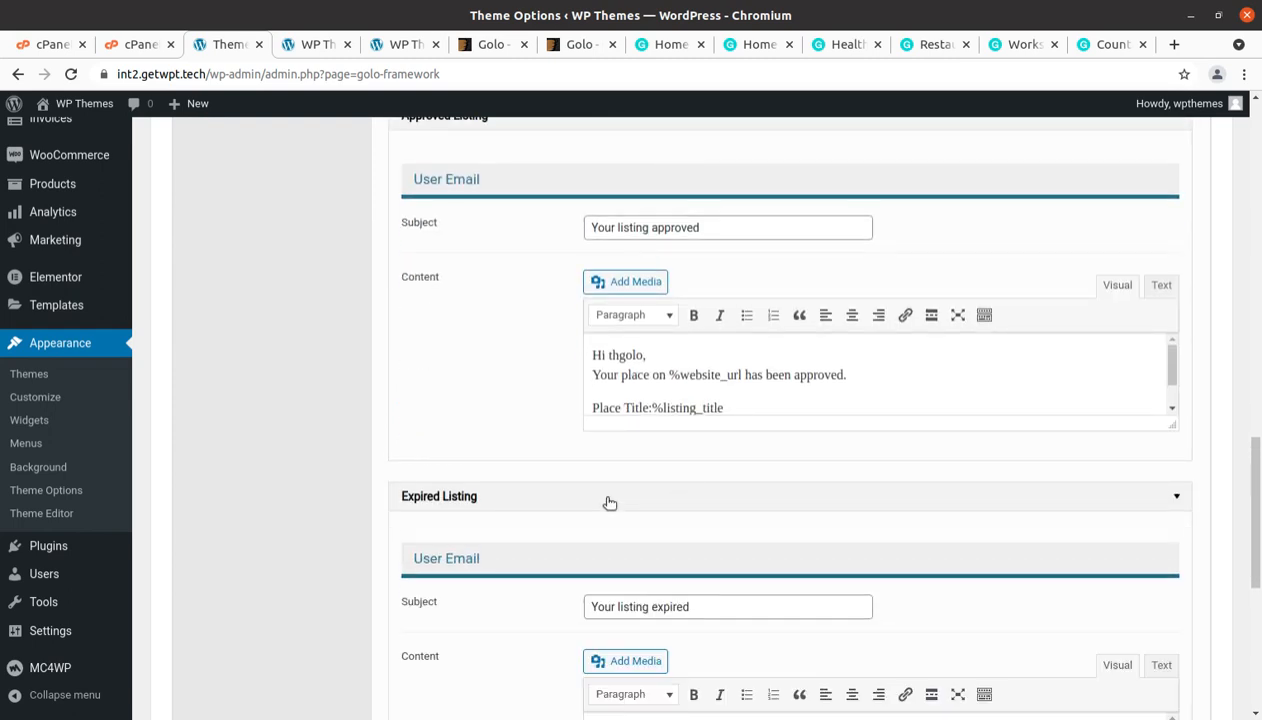
scroll(607, 501, "down", 2)
scroll(606, 498, "down", 4)
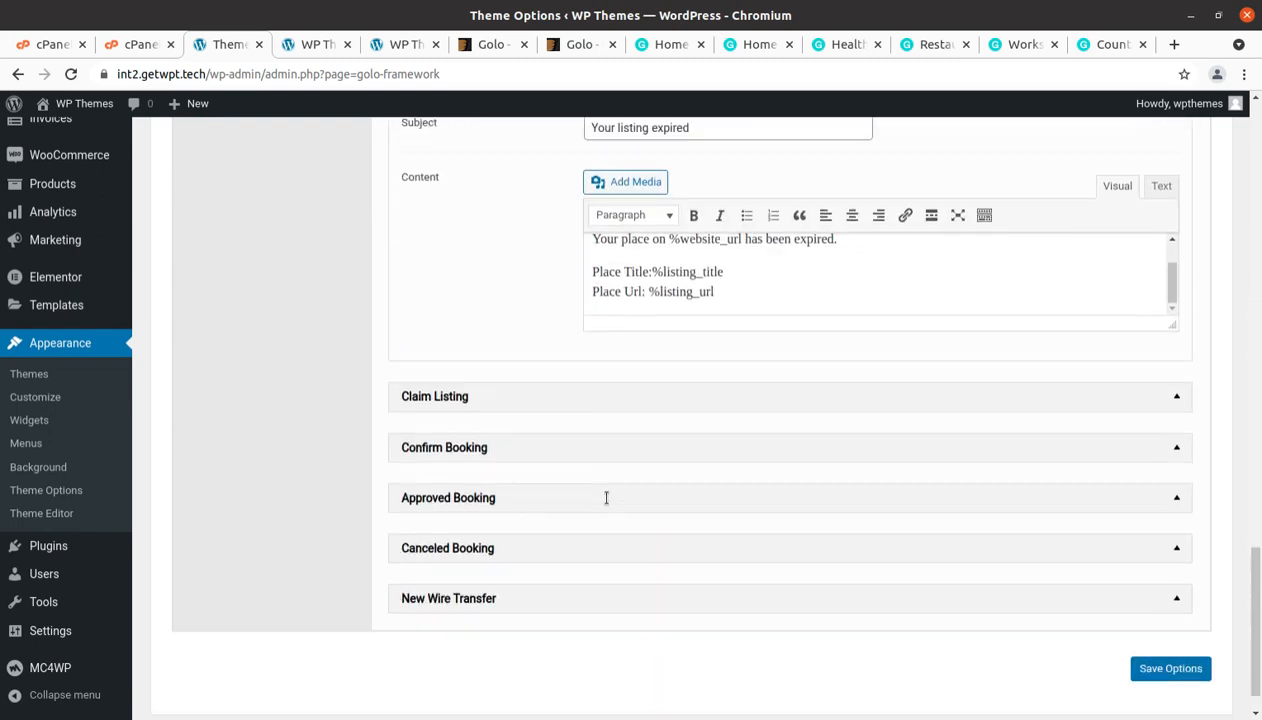
scroll(640, 458, "down", 4)
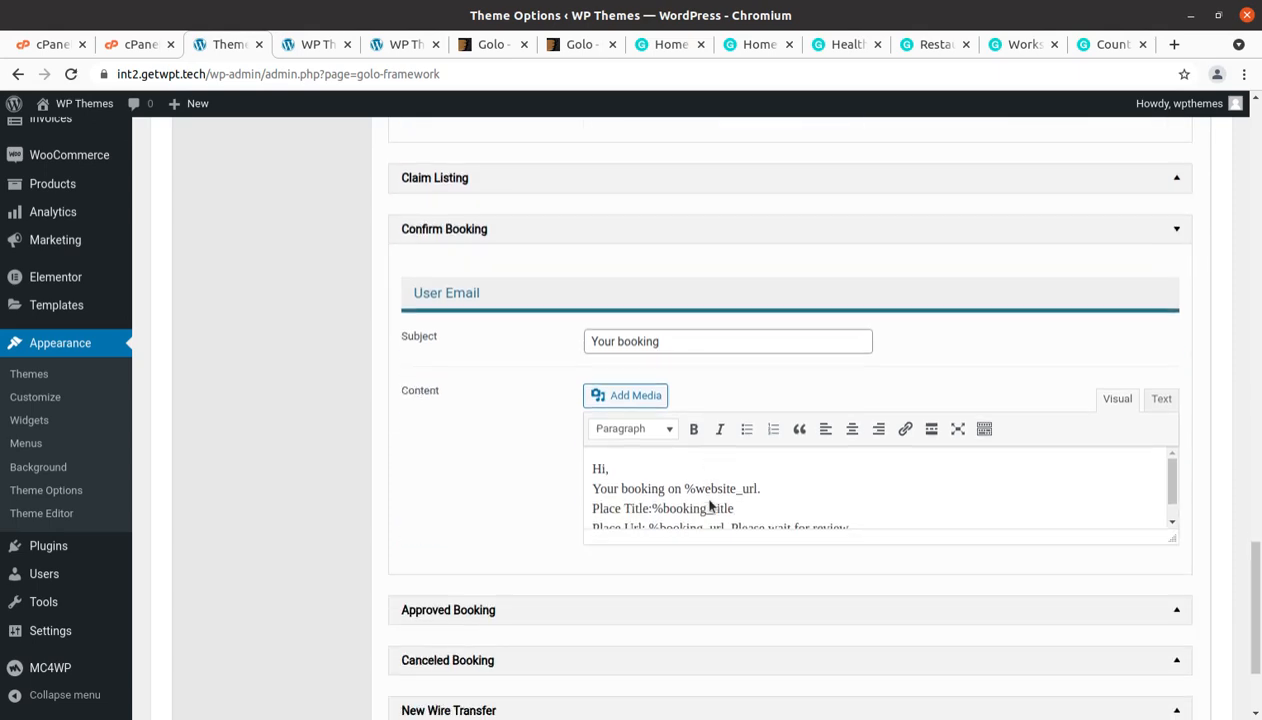
Show the Yelp Option section of the theme options and review its limit, address and phone display settings.
scroll(410, 556, "up", 20)
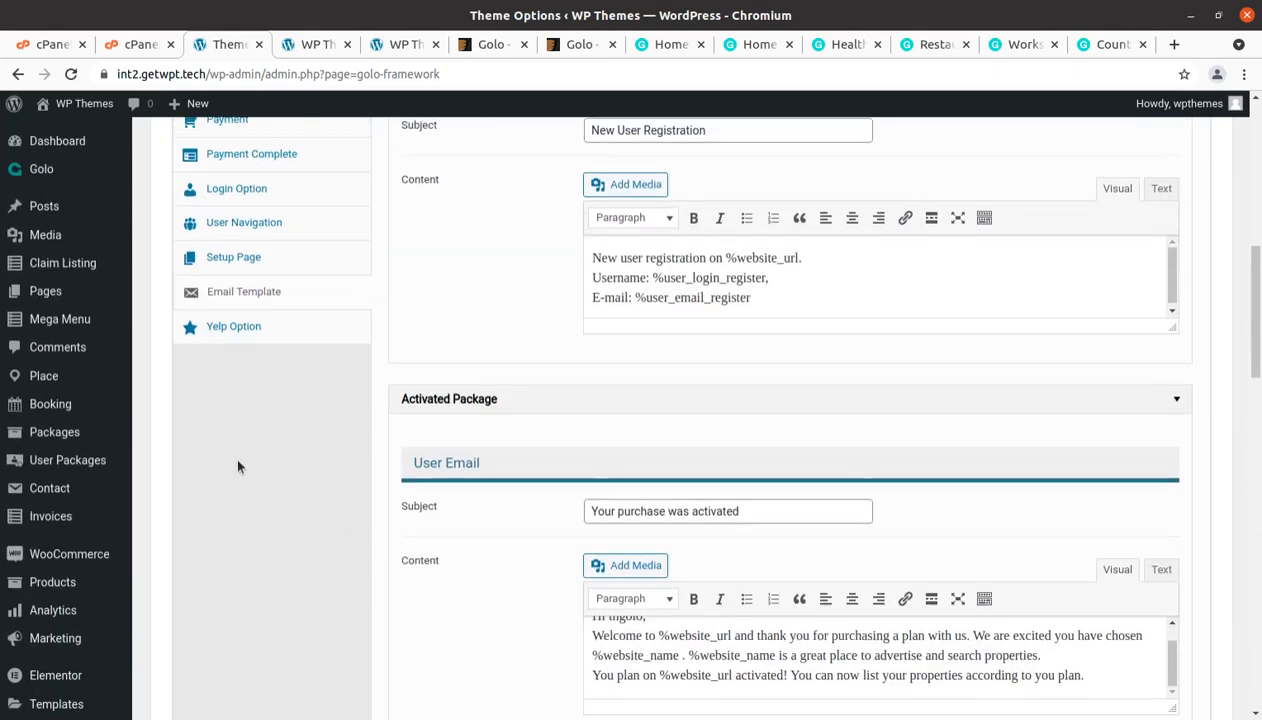
scroll(237, 464, "up", 3)
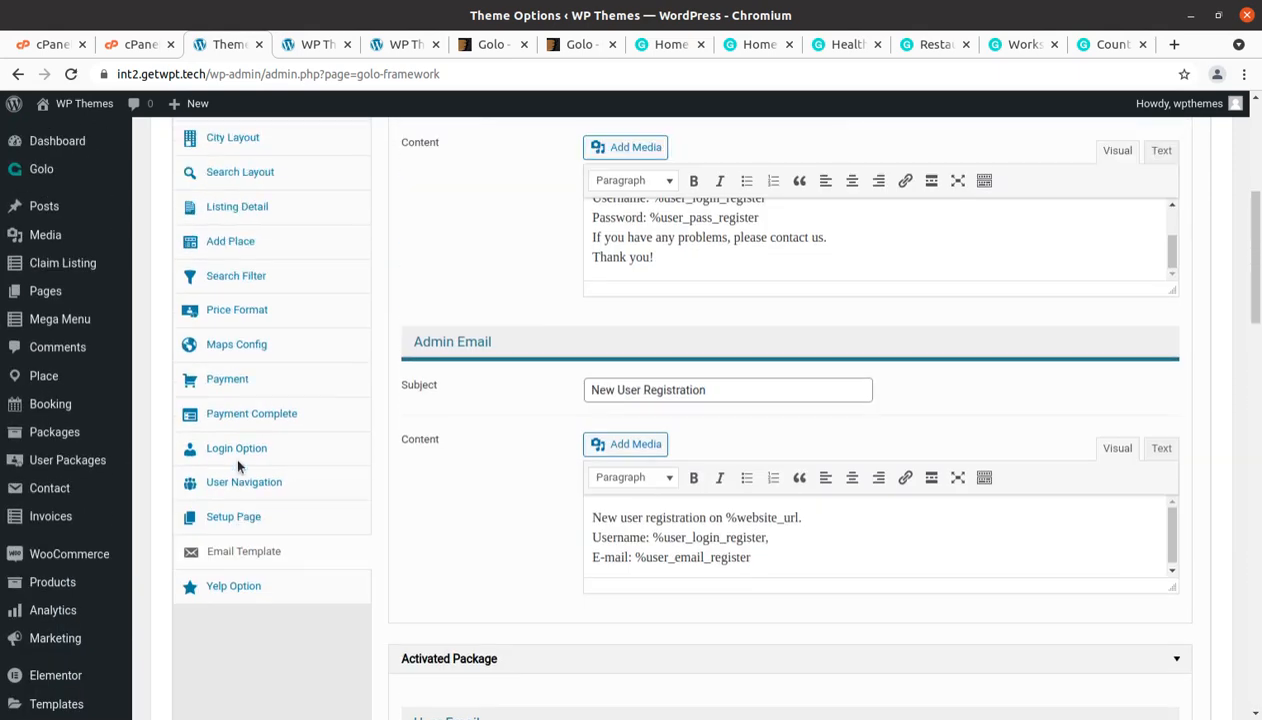
left_click(242, 585)
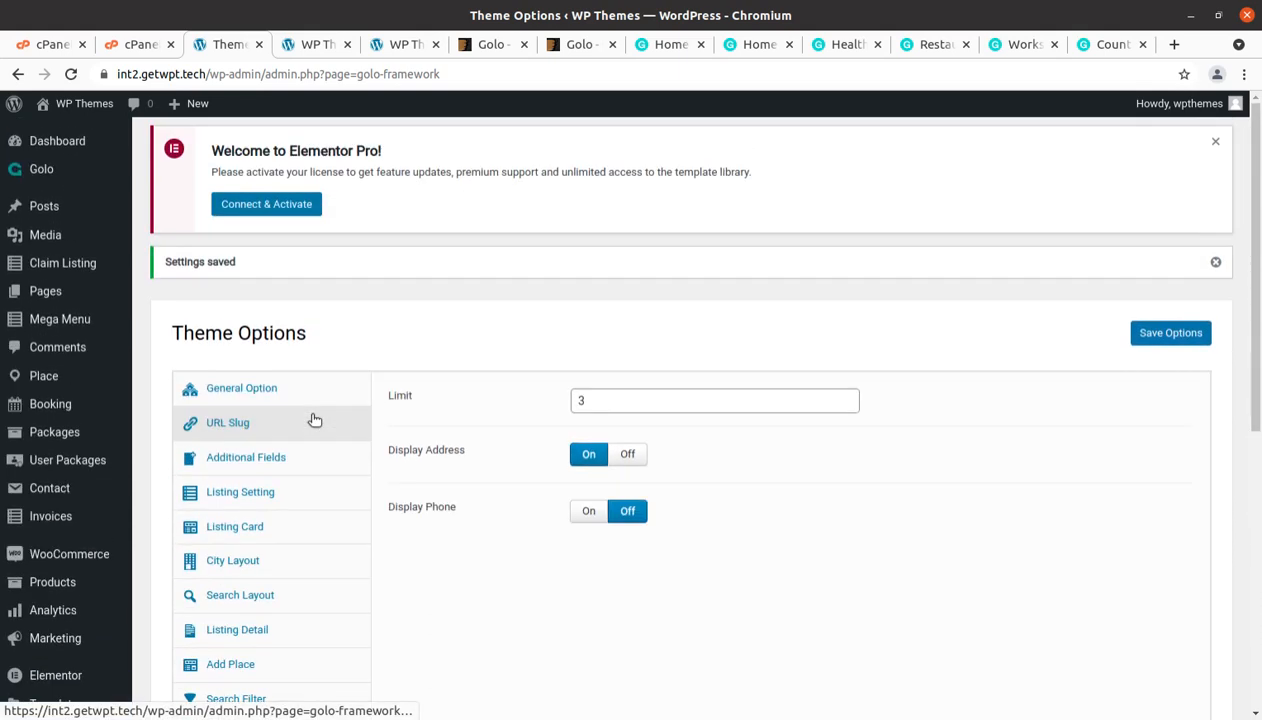
View the Claim Listing page and open the All Place list in a new browser tab to look through its entries.
mouse_move(24, 178)
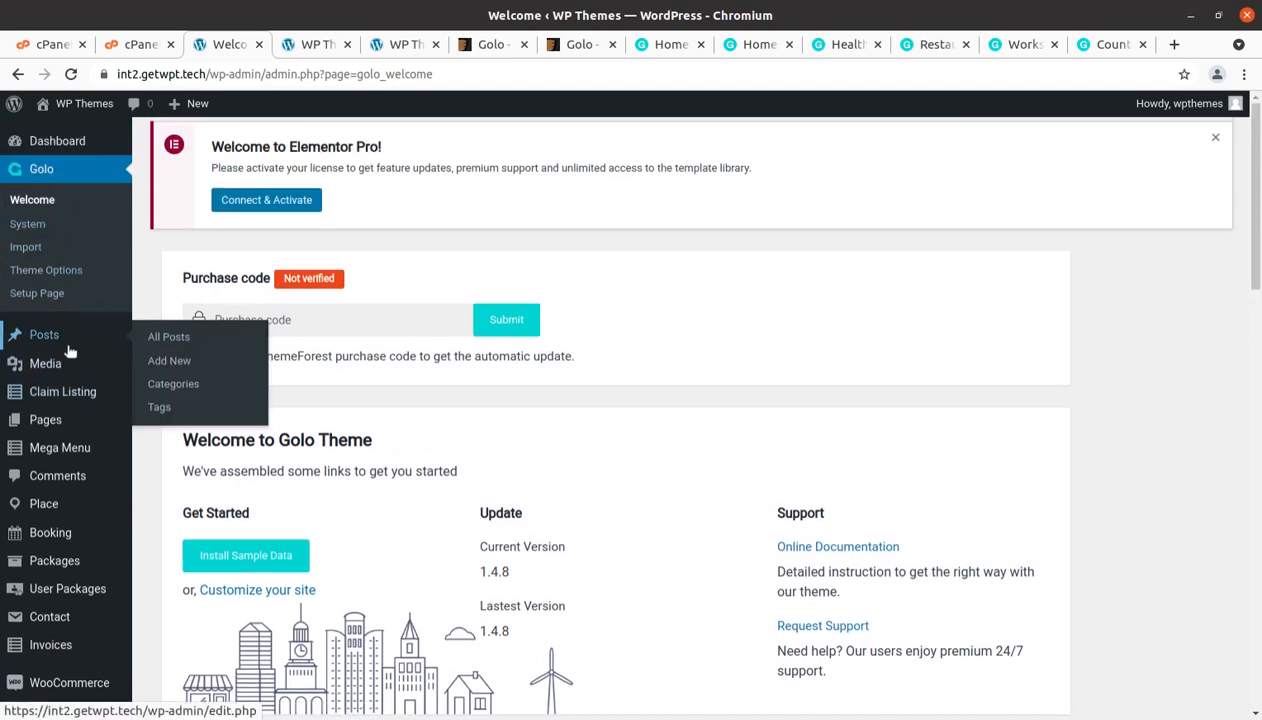
left_click(88, 397)
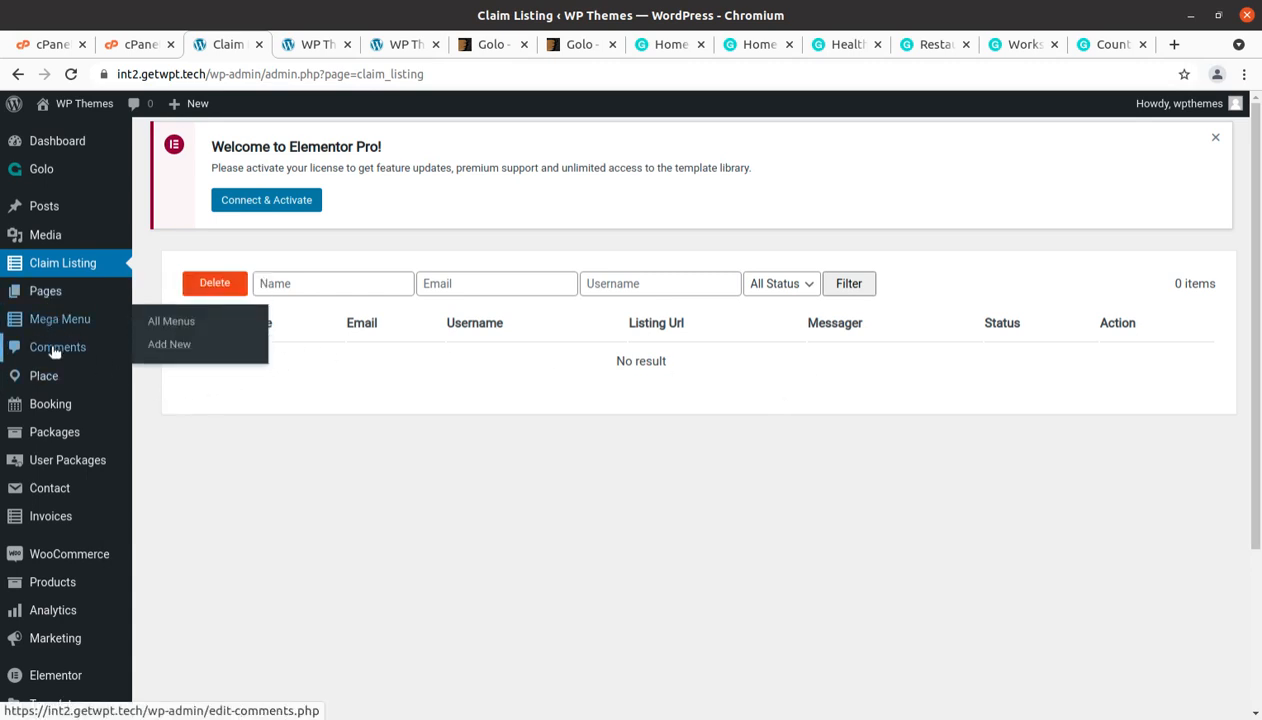
mouse_move(45, 380)
middle_click(145, 383)
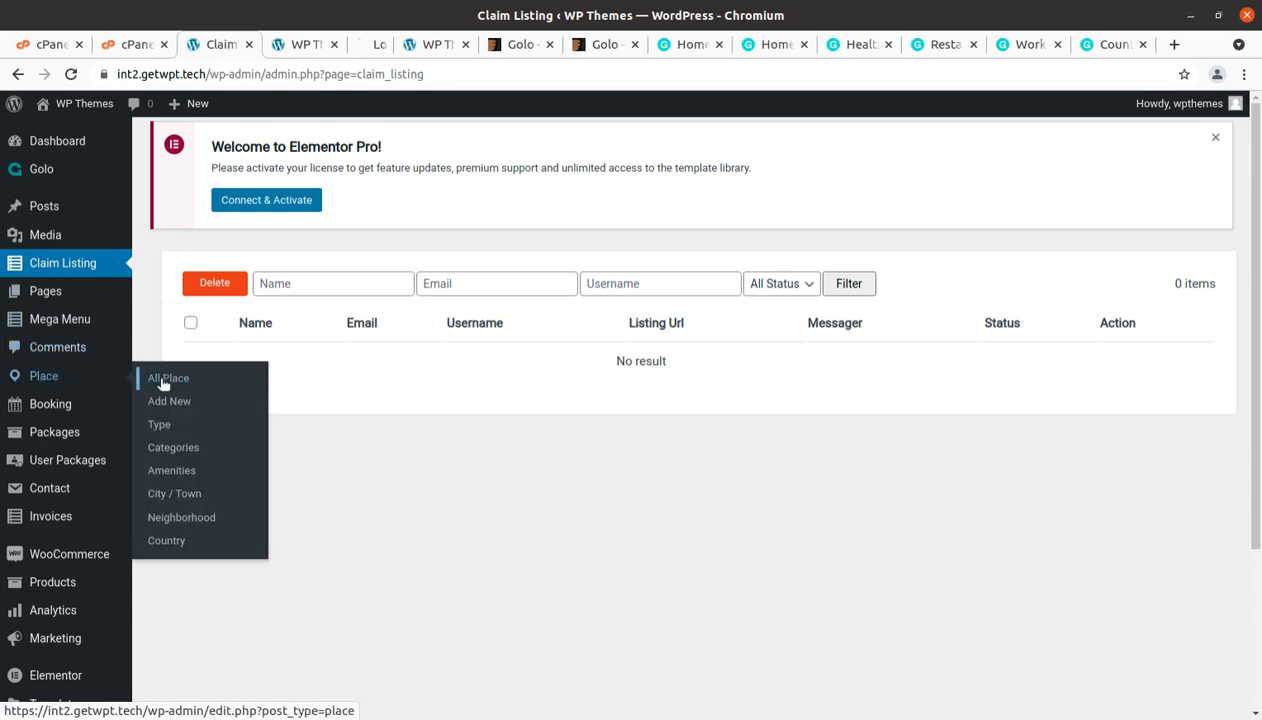
left_click(357, 51)
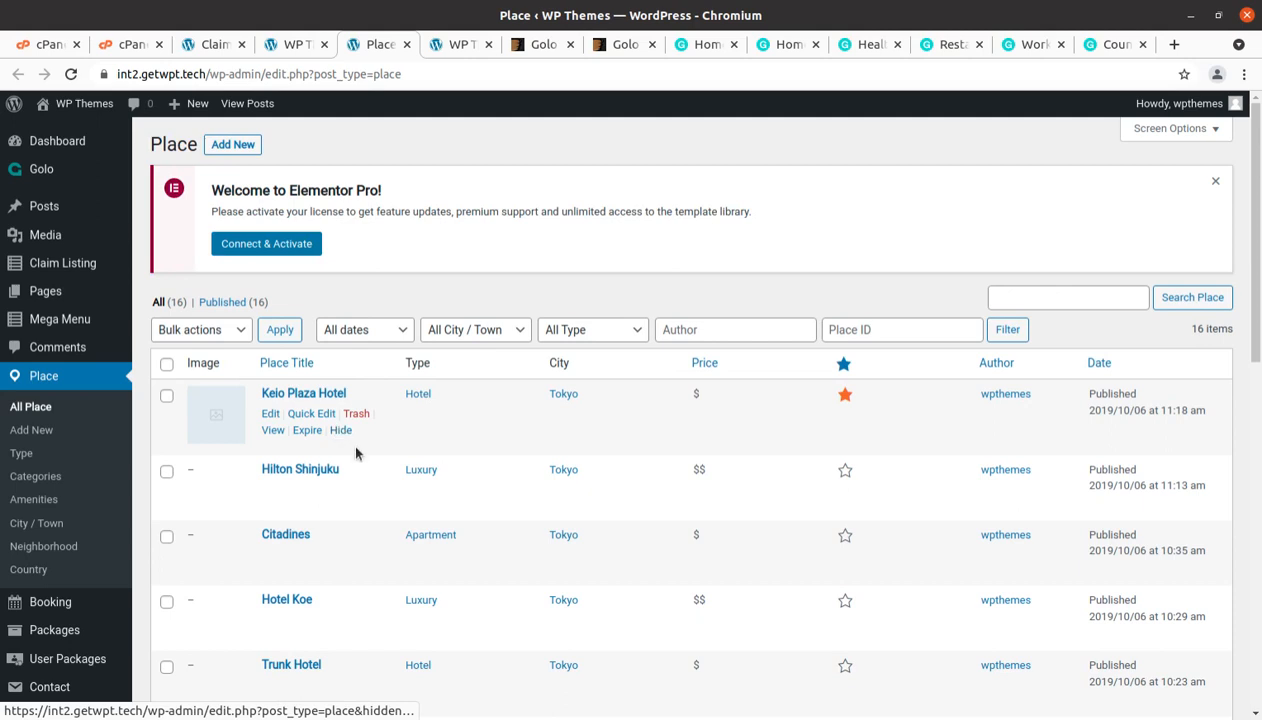
scroll(355, 453, "down", 4)
scroll(318, 413, "up", 2)
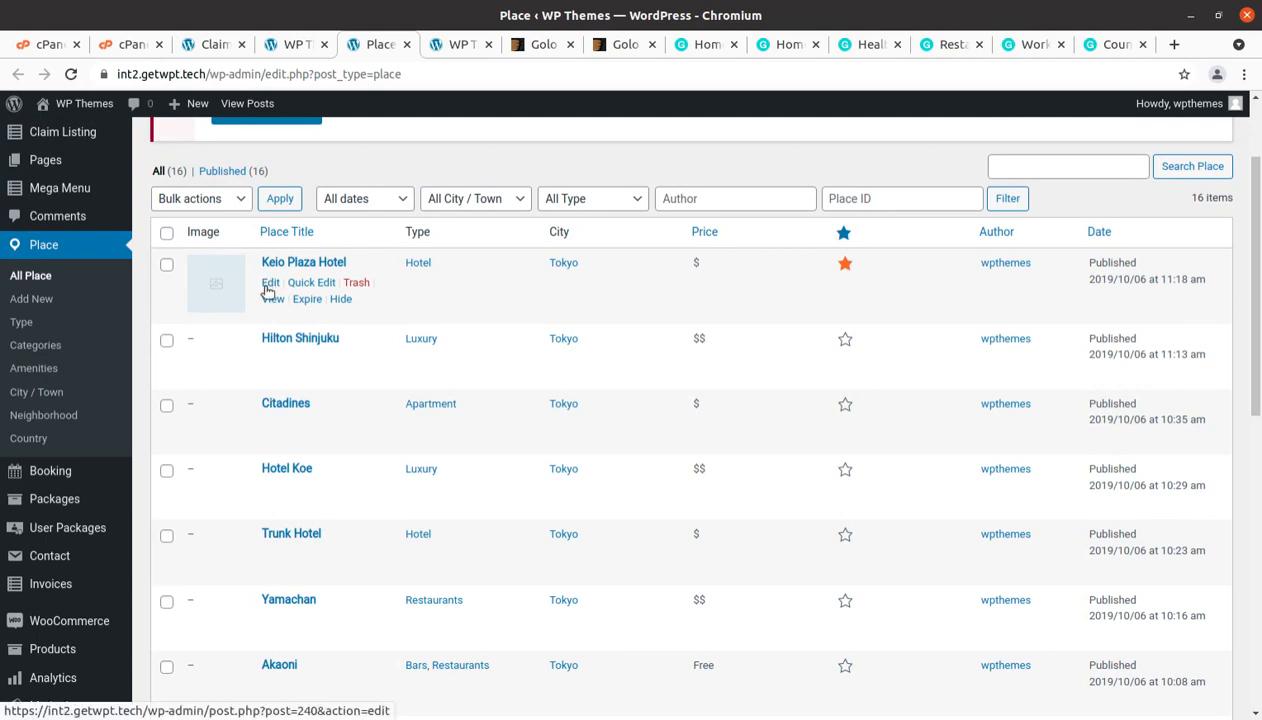
Open the Keio Plaza Hotel place for editing in a new browser tab and review its content down to Basic Information.
middle_click(268, 286)
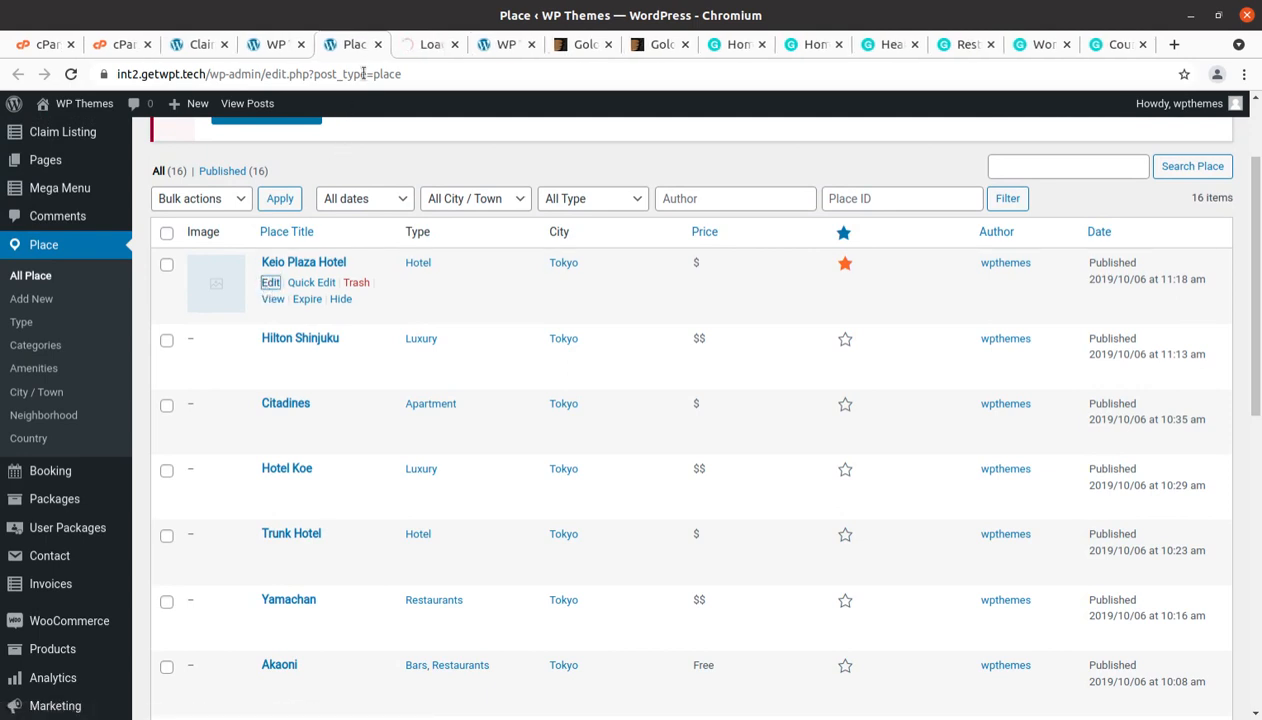
left_click(425, 46)
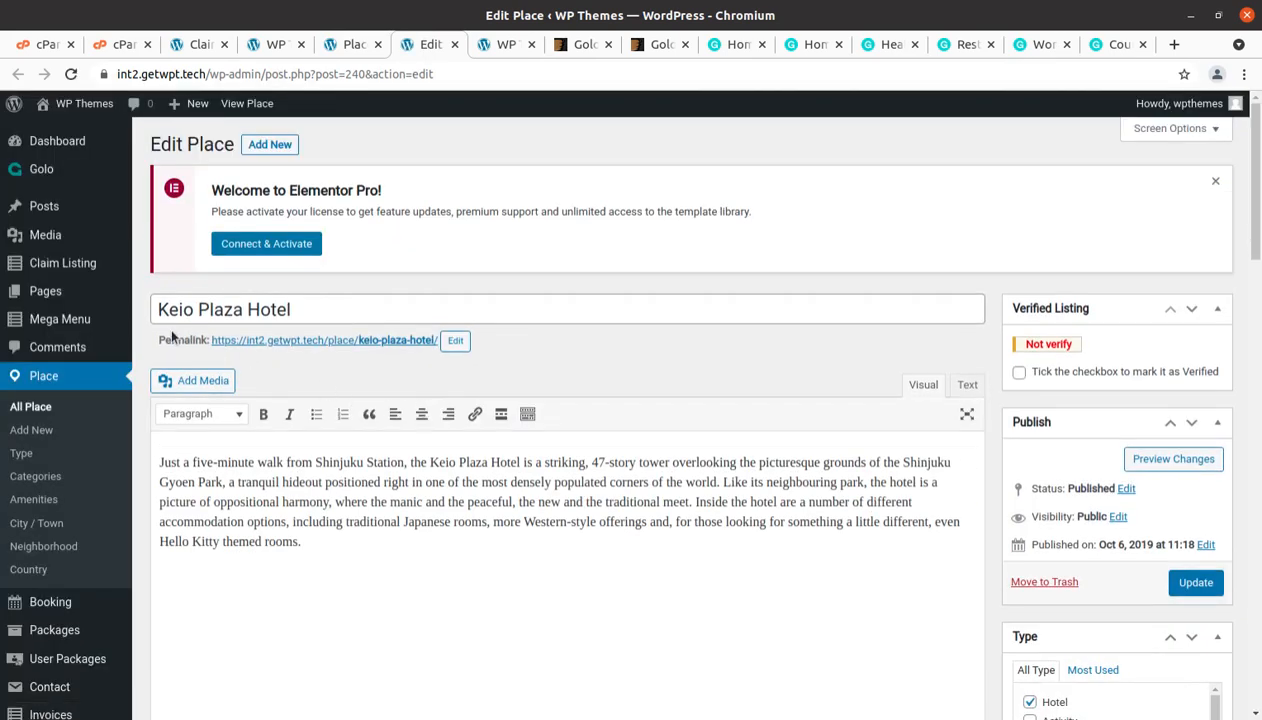
scroll(262, 464, "down", 5)
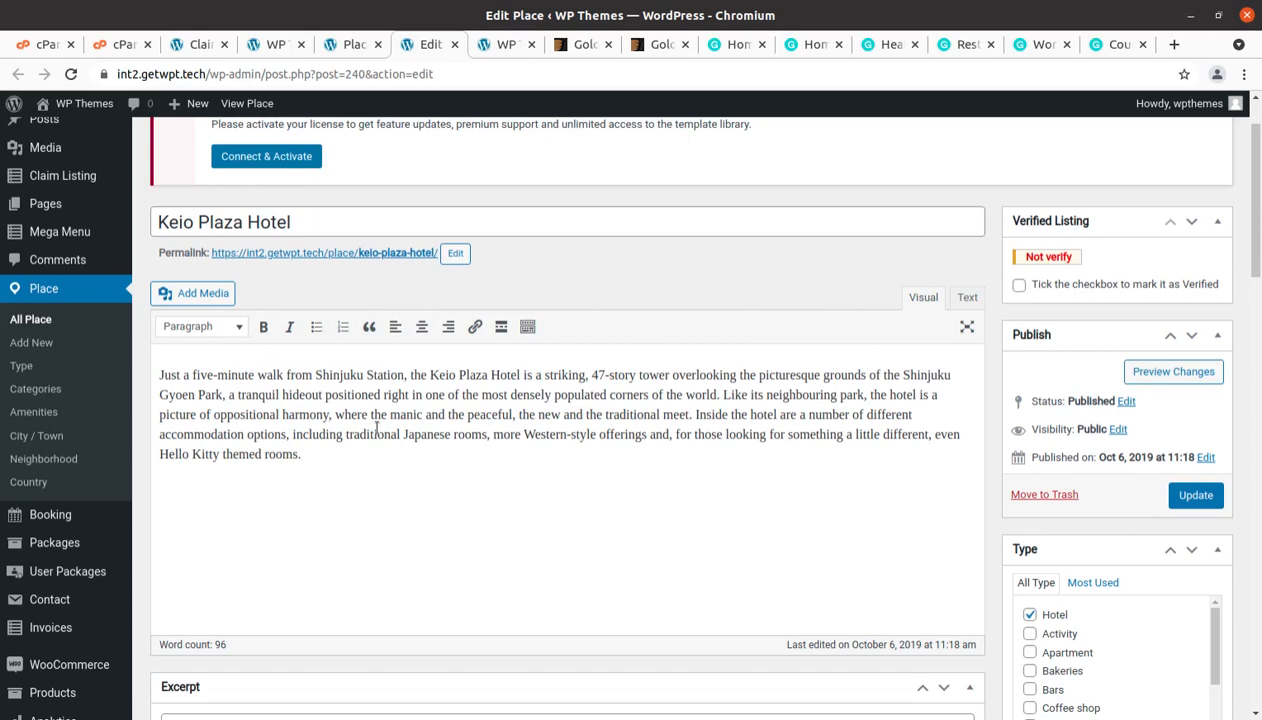
scroll(377, 427, "down", 5)
scroll(377, 427, "down", 5)
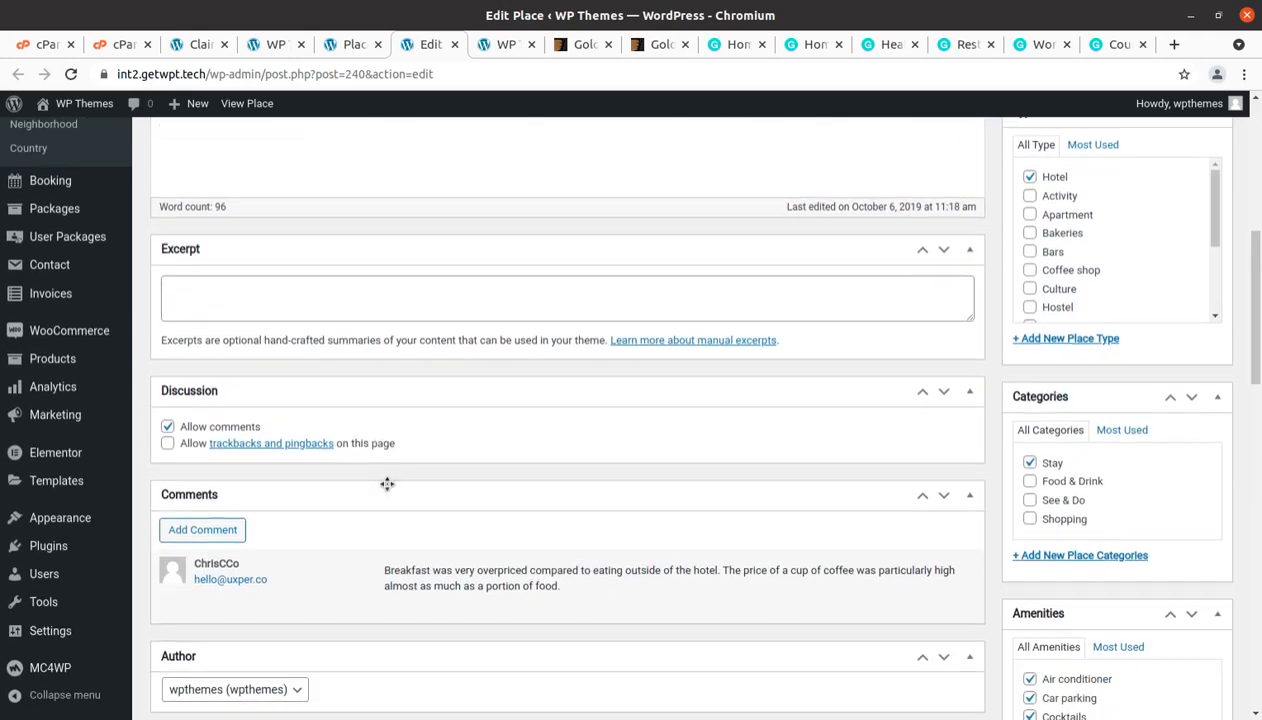
scroll(583, 506, "down", 3)
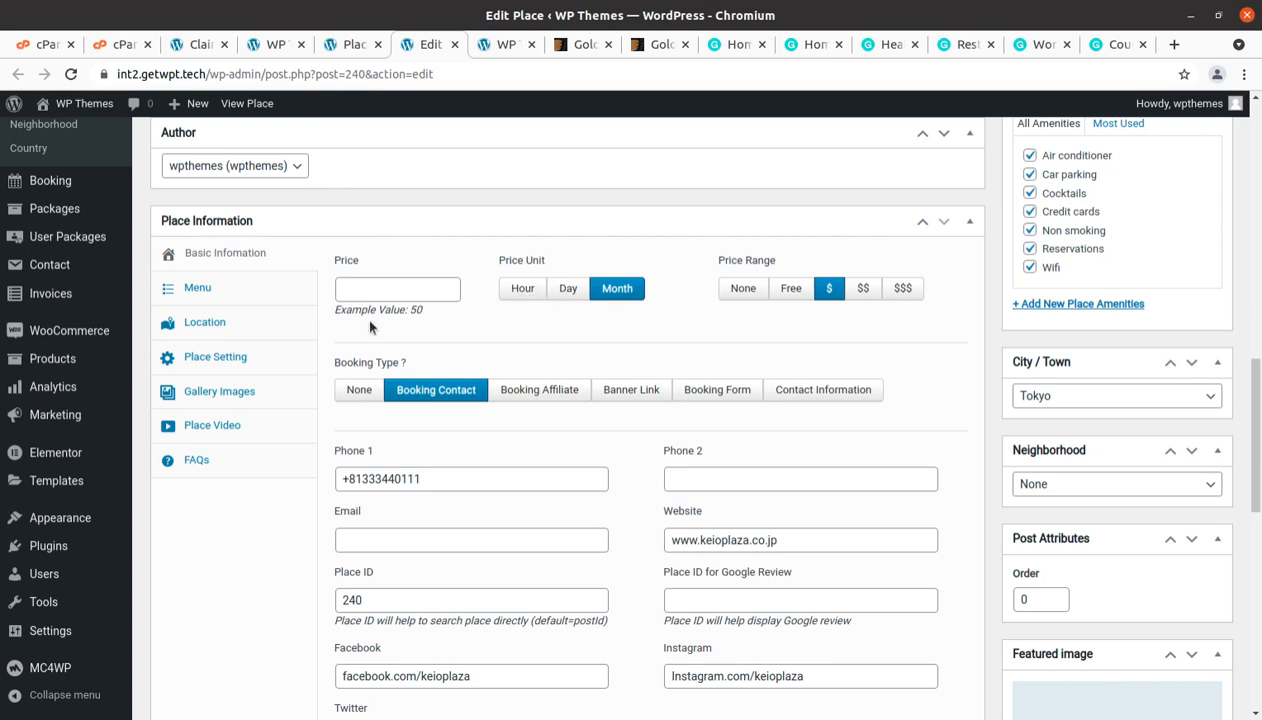
Review the hotel's remaining Place Information sections: Menu, Location, Place Setting, Gallery Images, Place Video and FAQs.
left_click(203, 290)
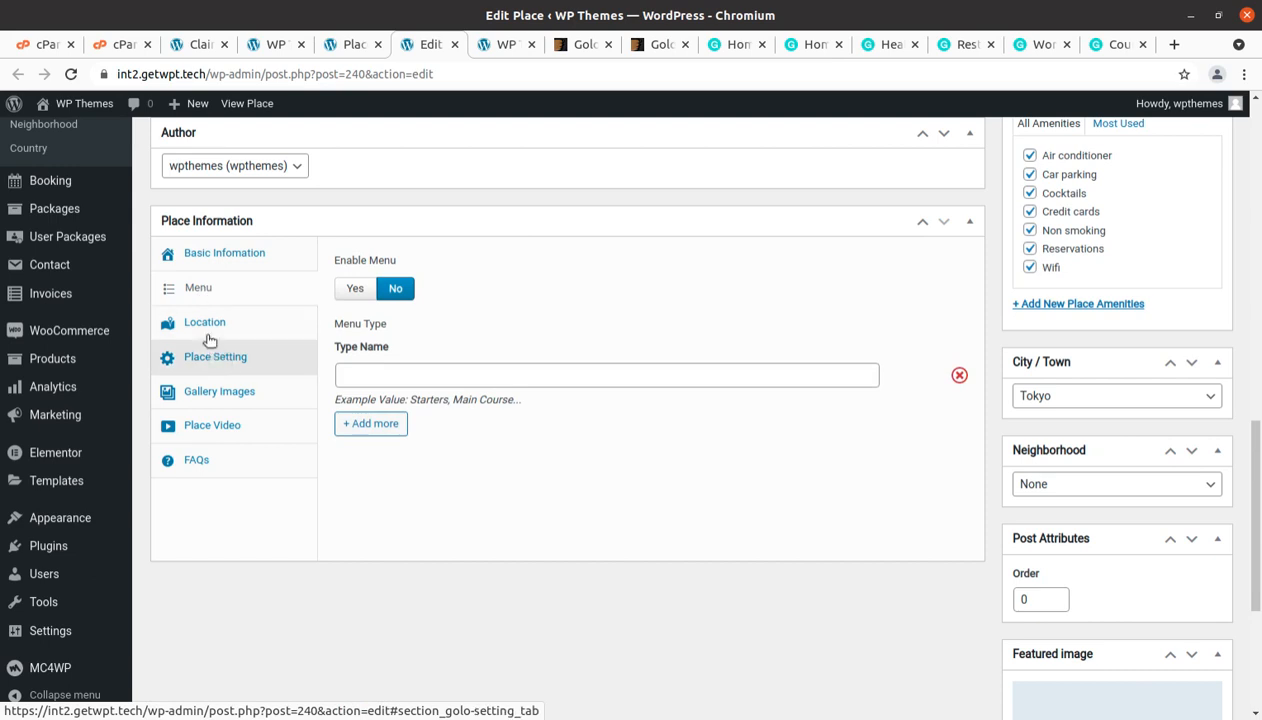
left_click(206, 331)
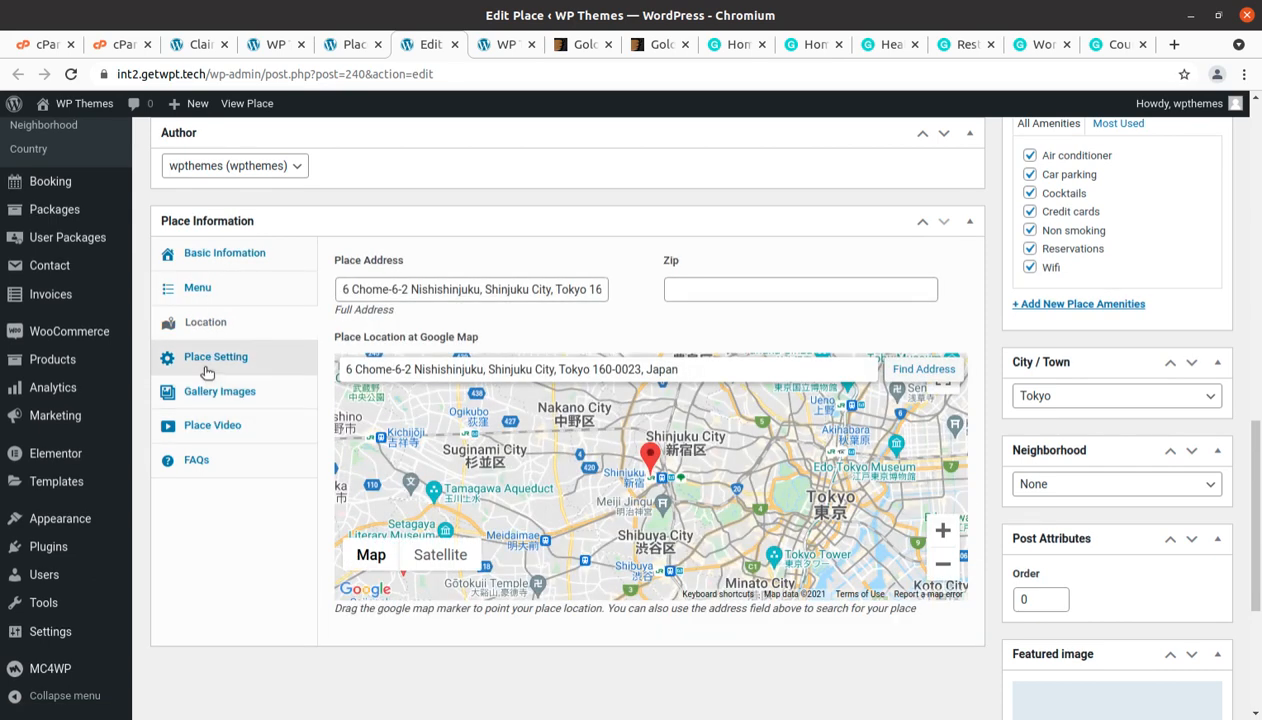
left_click(207, 366)
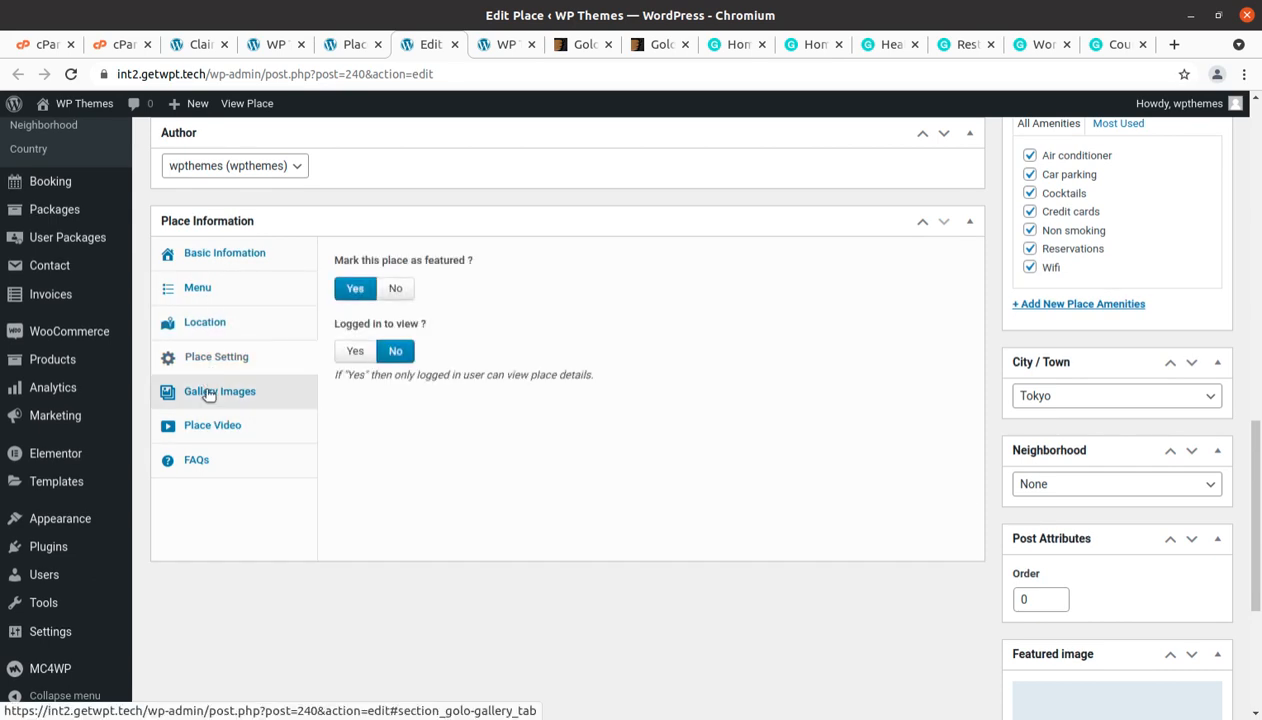
left_click(207, 396)
left_click(215, 428)
left_click(217, 460)
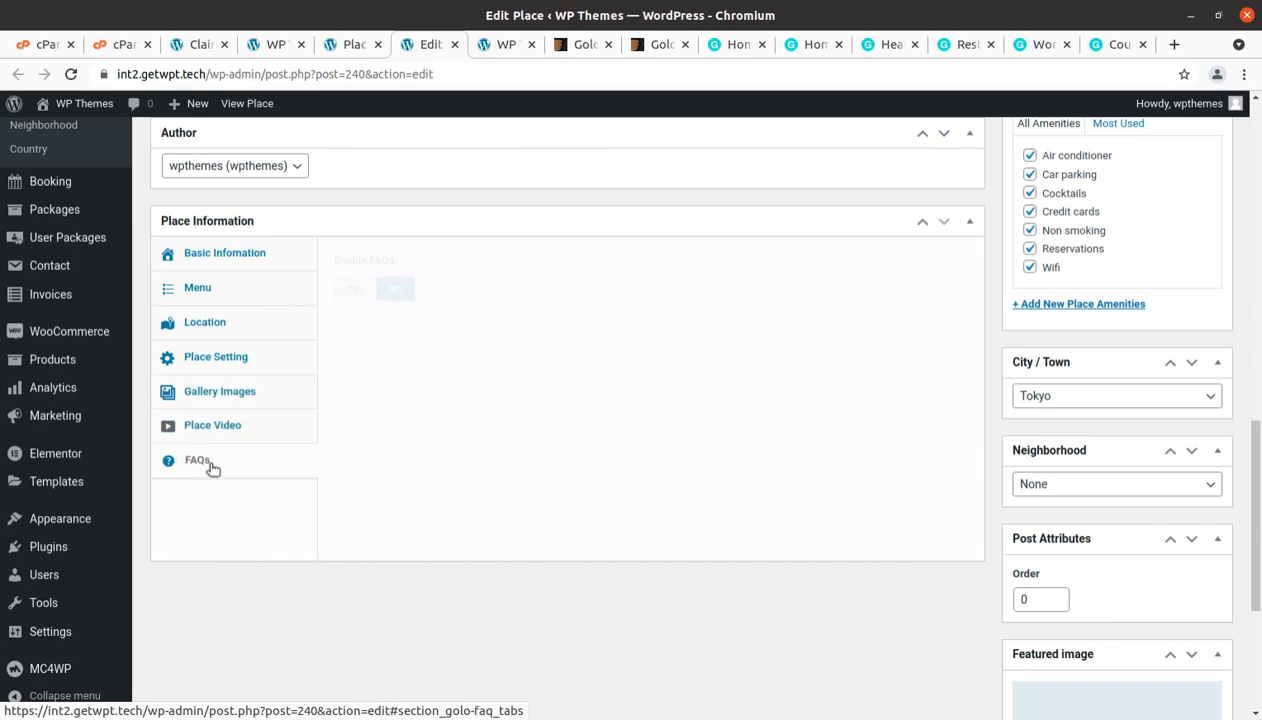
Return from the hotel's edit page to the All Place list and look through it to the last entry.
scroll(214, 465, "up", 1)
scroll(212, 469, "up", 15)
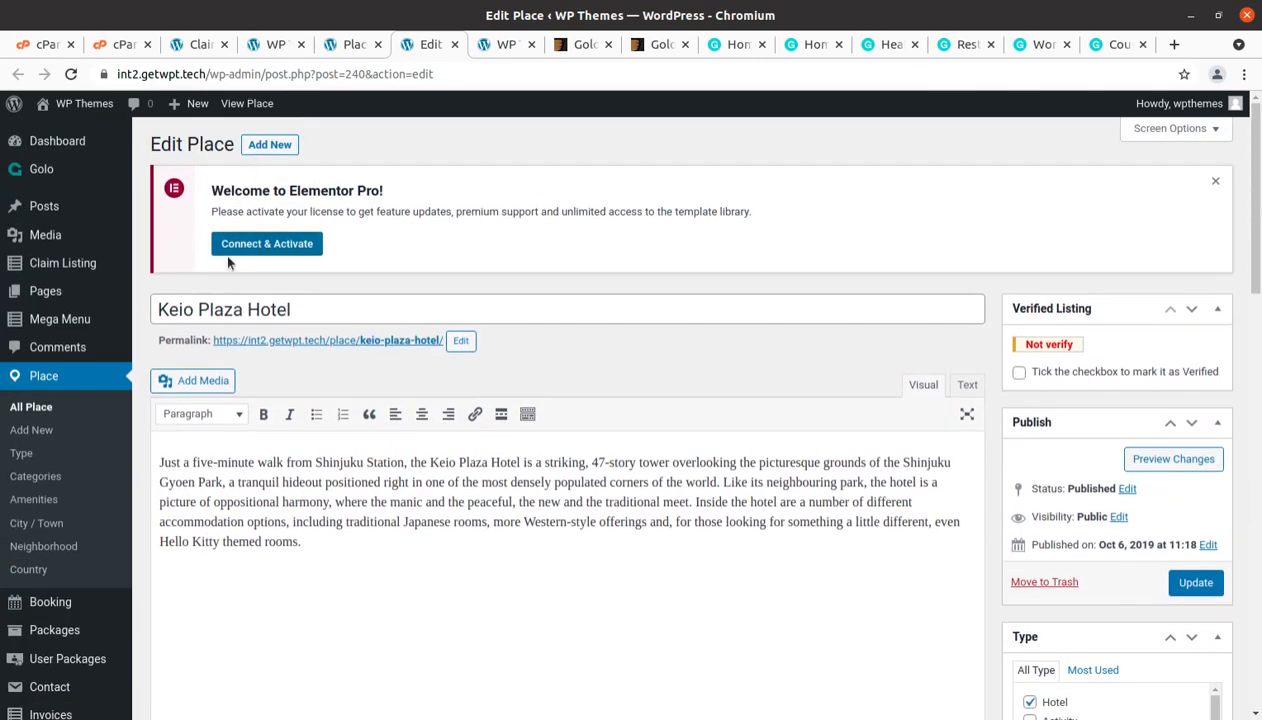
left_click(44, 414)
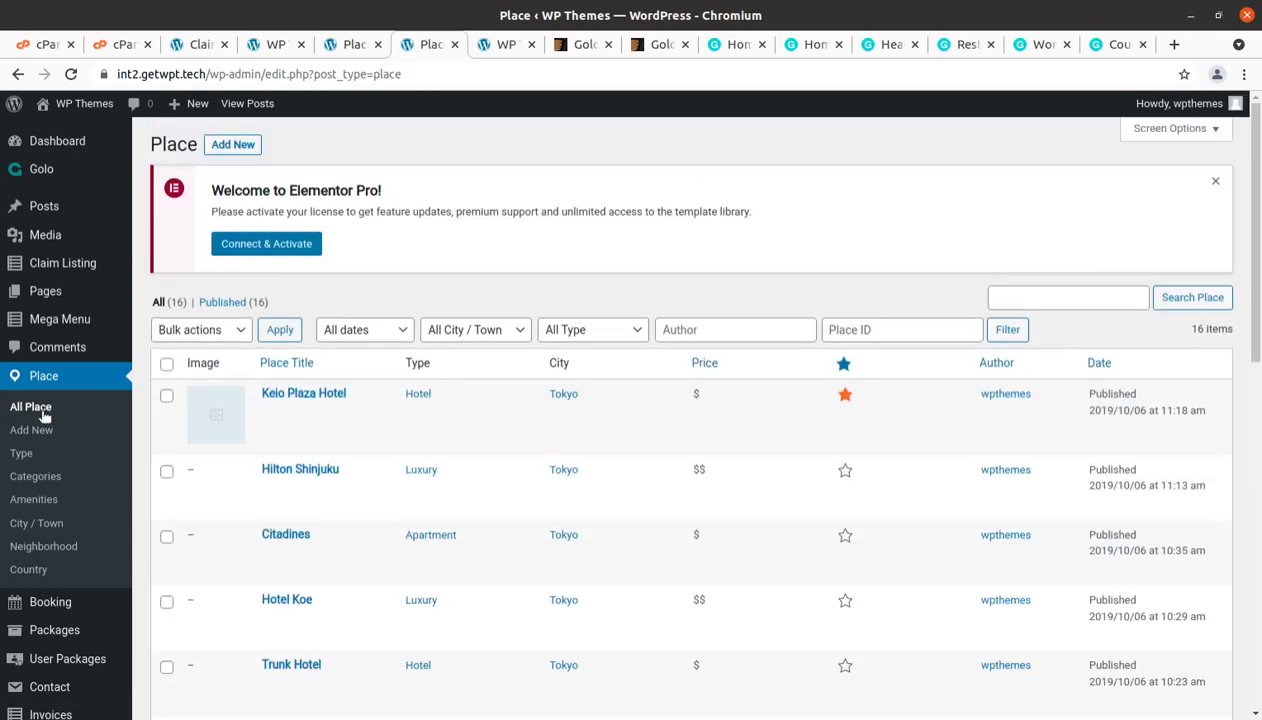
scroll(269, 412, "down", 4)
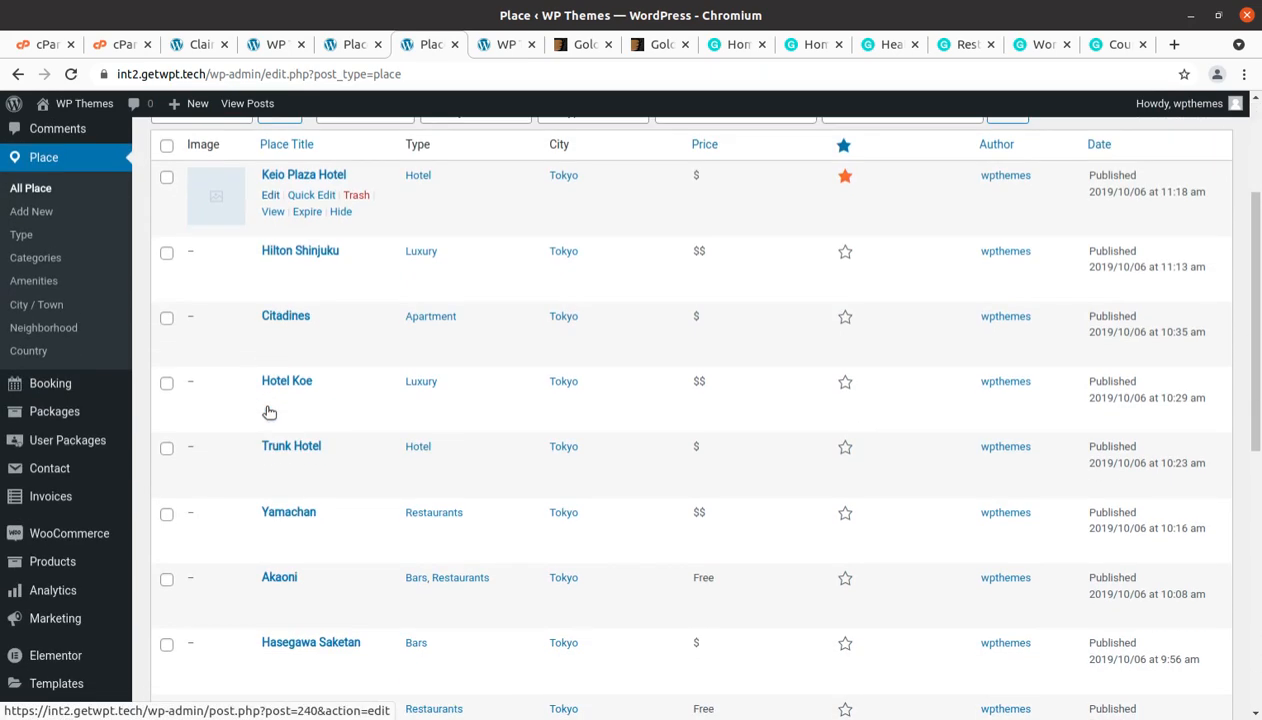
scroll(269, 412, "up", 4)
scroll(372, 412, "down", 12)
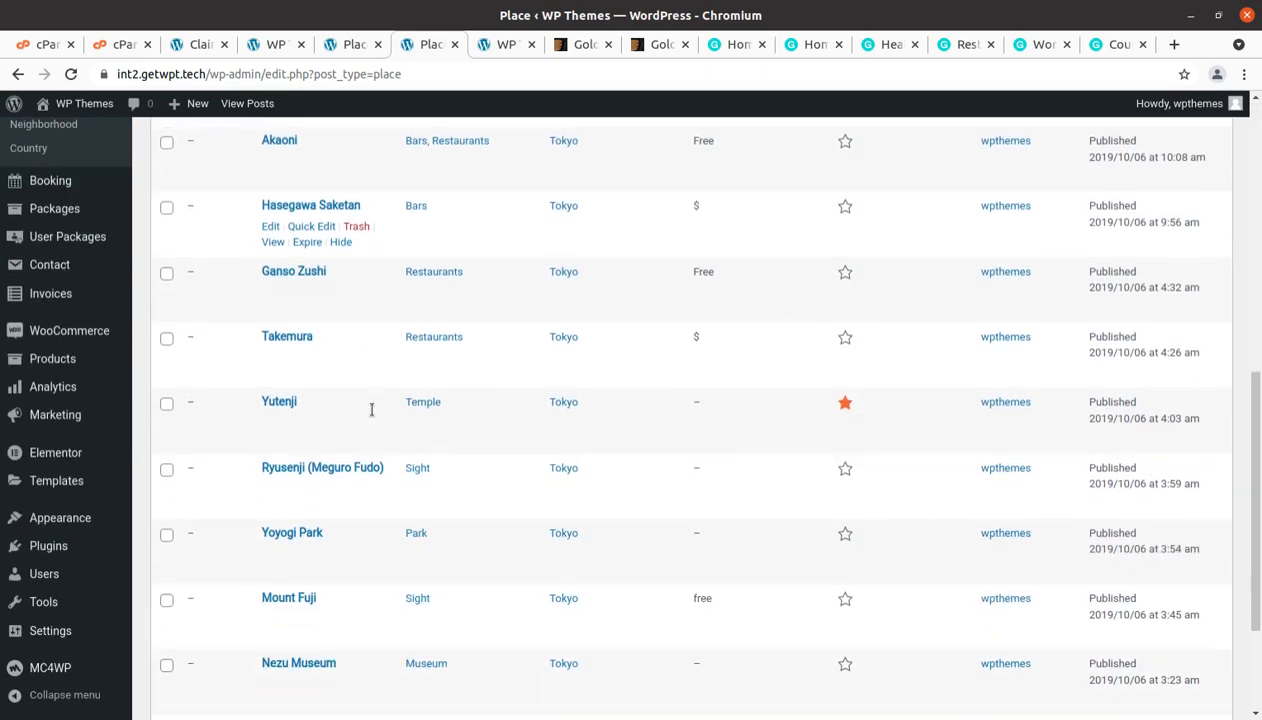
scroll(371, 409, "down", 3)
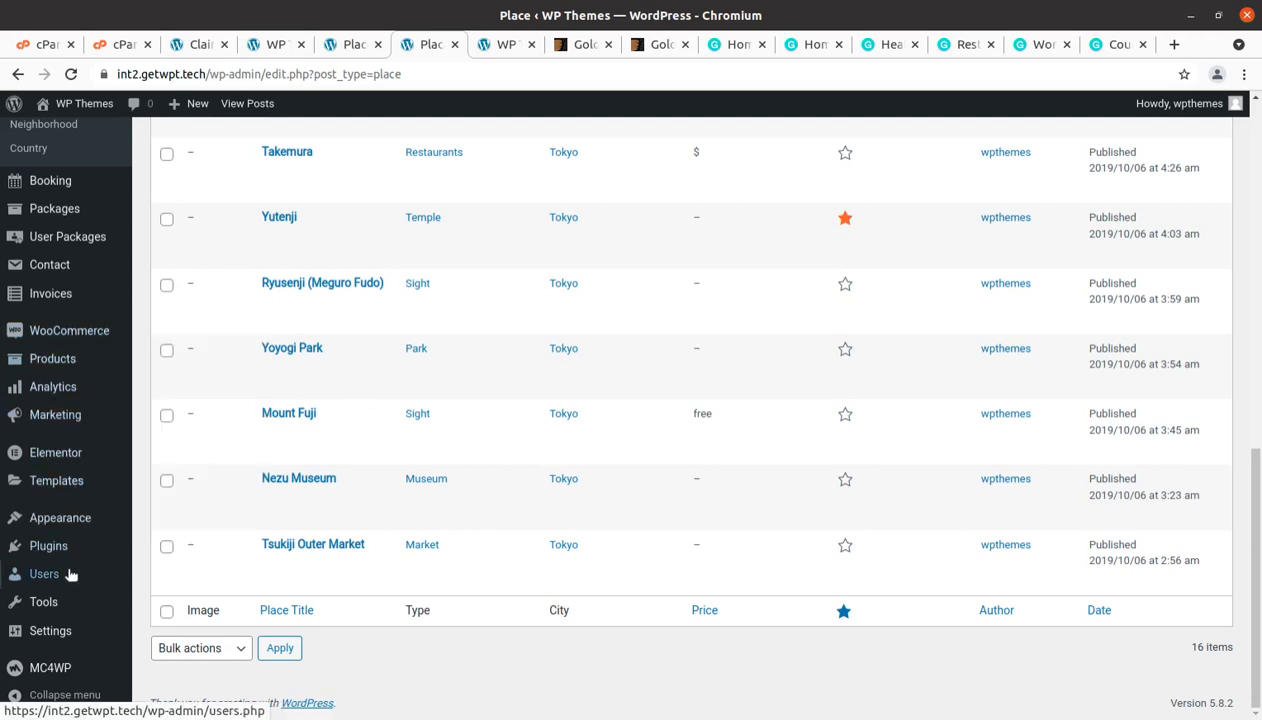
Review the list of place types and open the place Categories page.
scroll(72, 560, "up", 4)
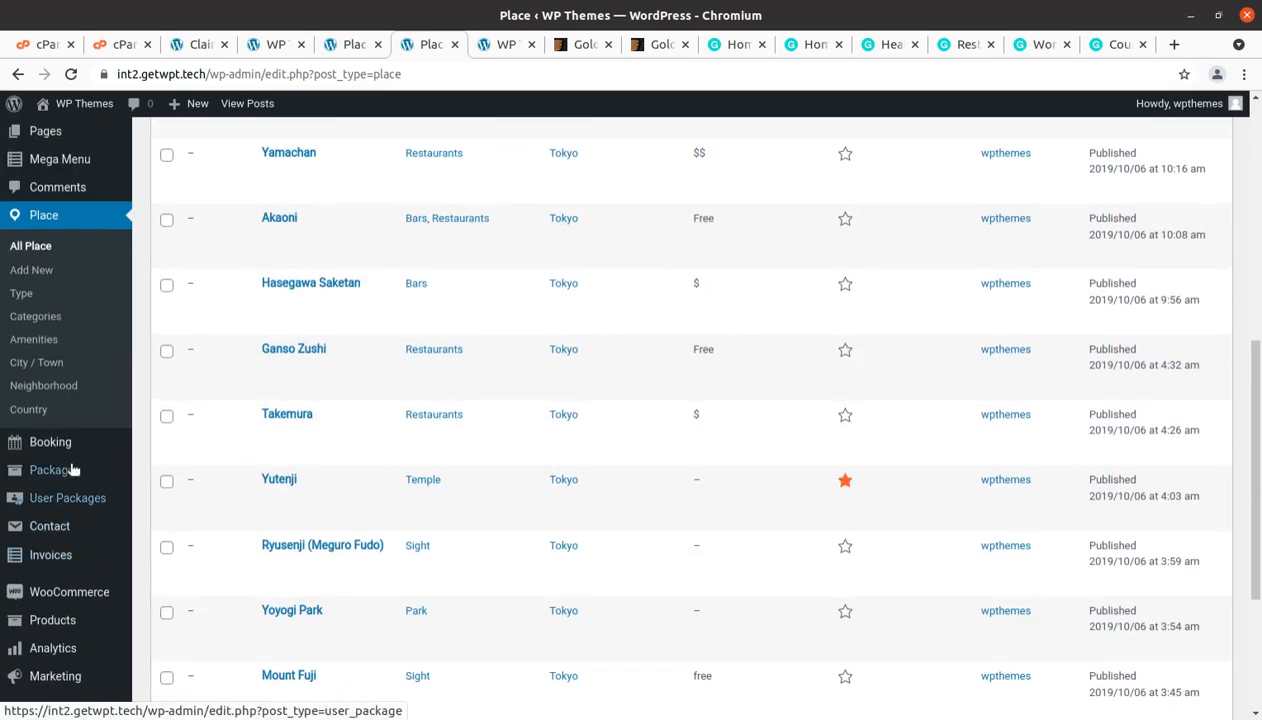
left_click(18, 301)
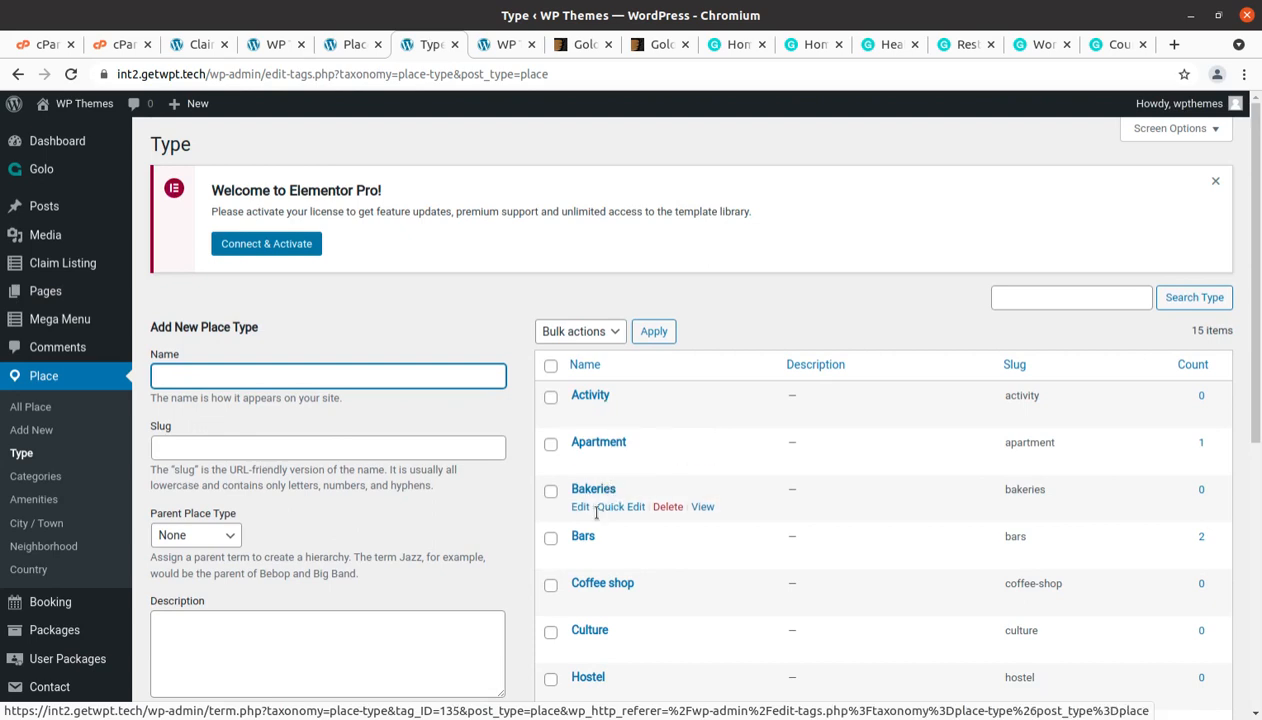
scroll(610, 568, "down", 1)
scroll(610, 568, "down", 1)
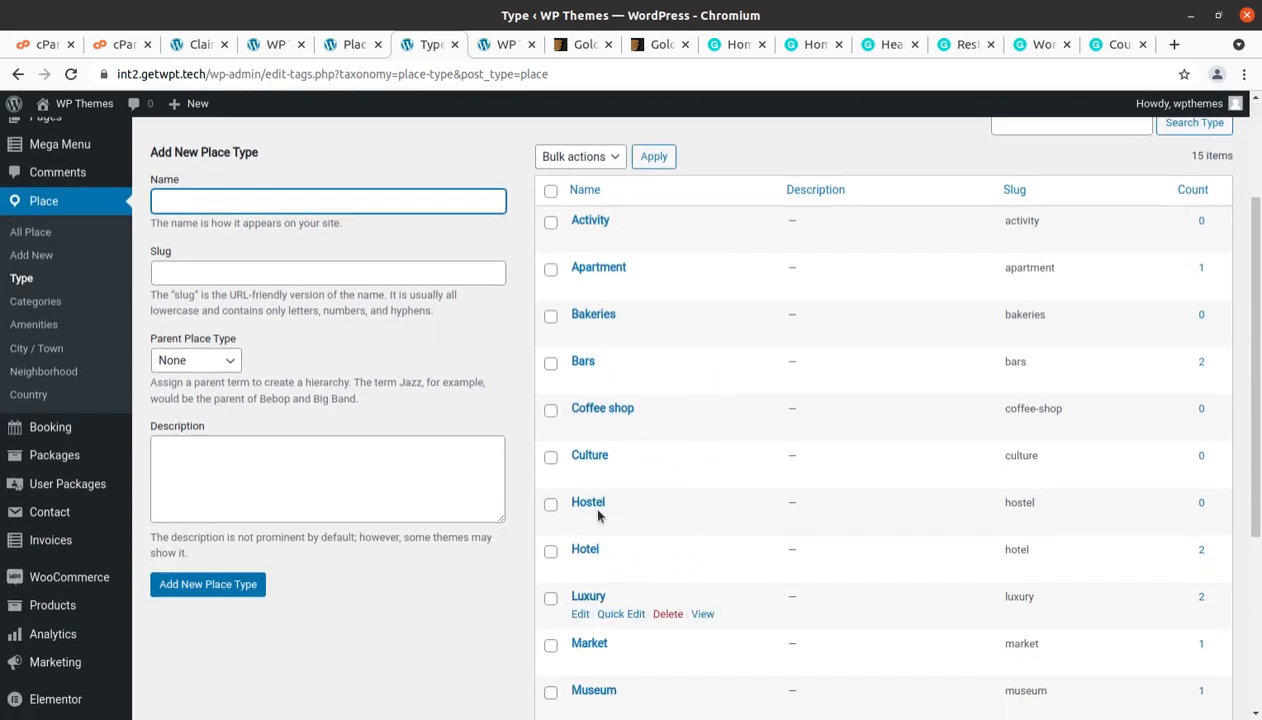
scroll(583, 405, "up", 2)
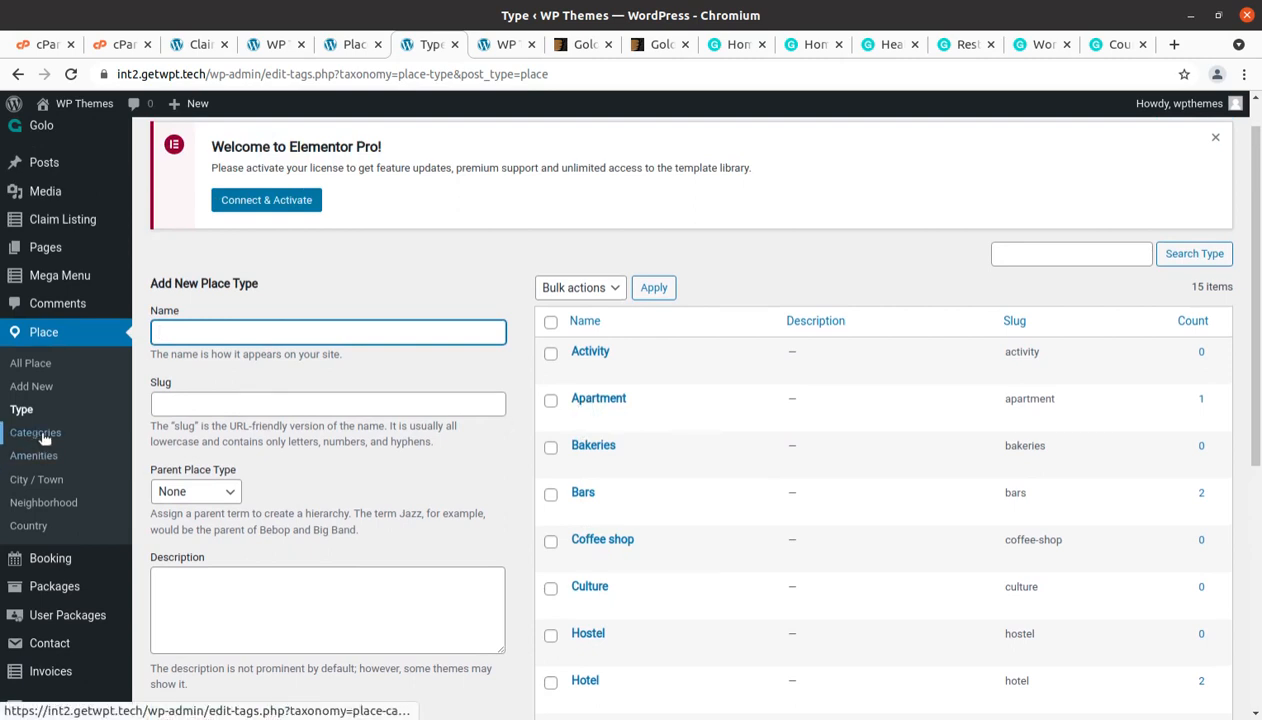
left_click(60, 434)
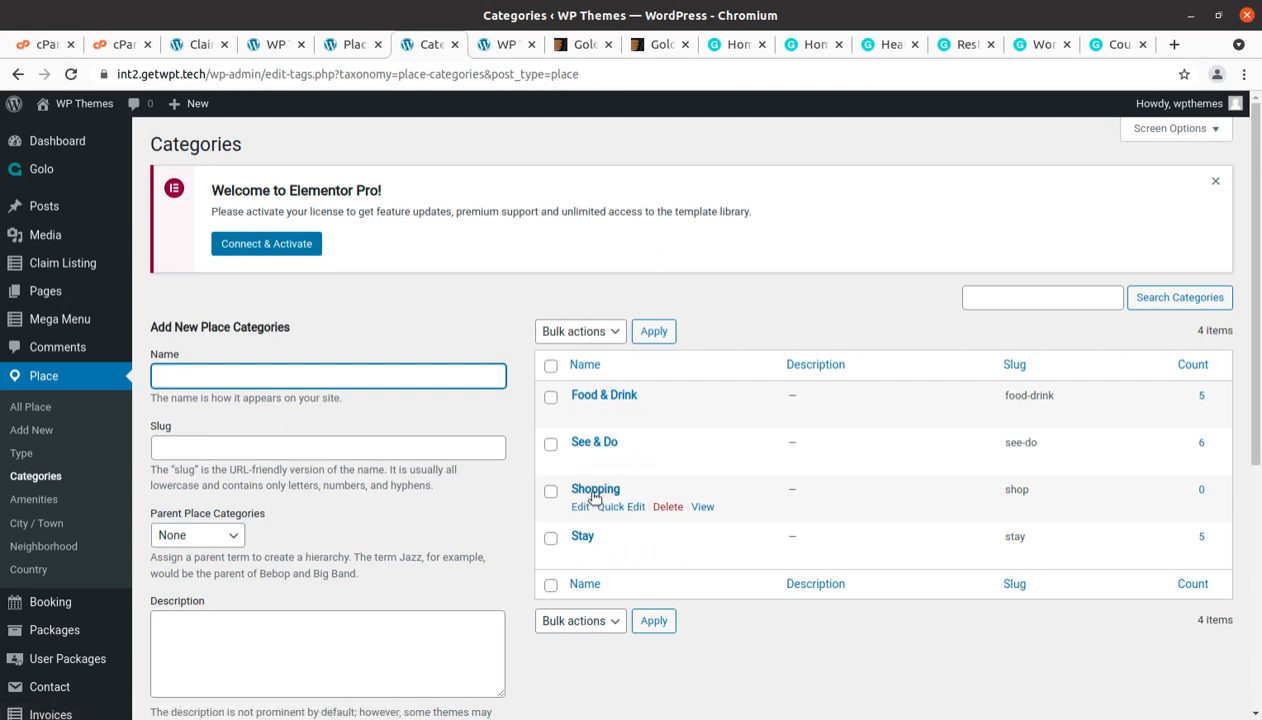
Open the place Amenities page and review its entries and the form for adding an amenity with an icon image.
left_click(28, 502)
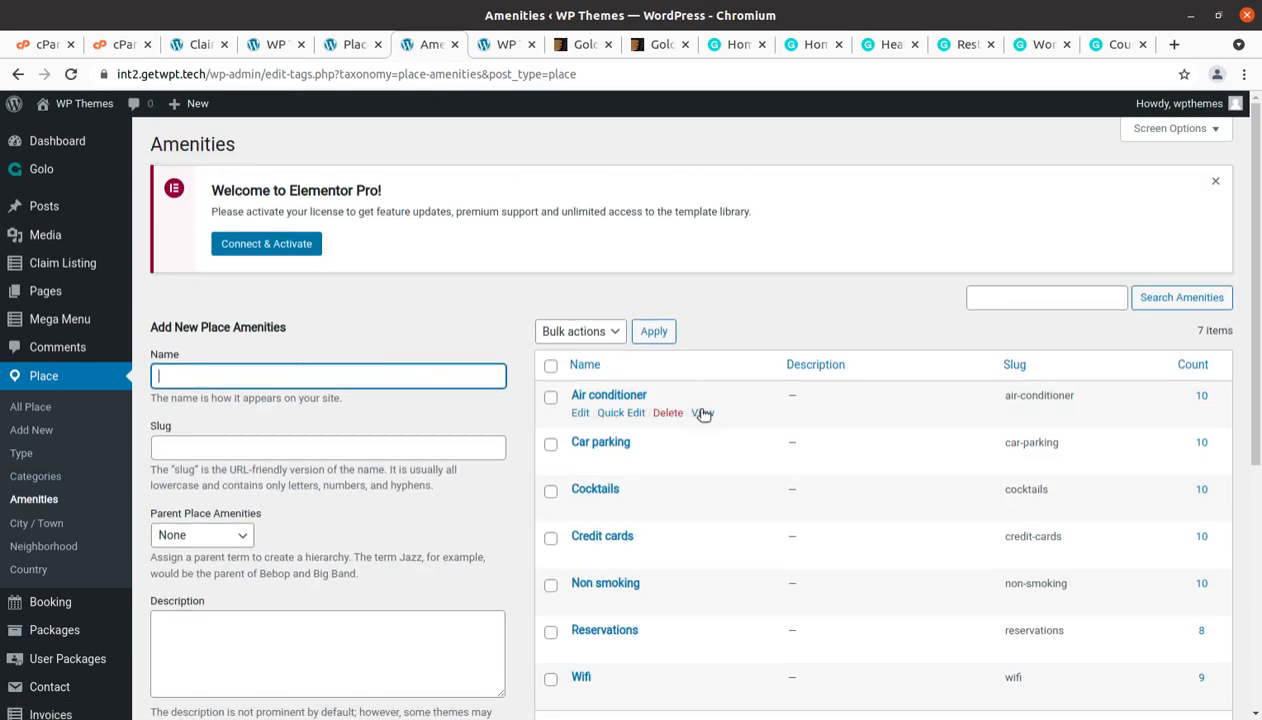
scroll(690, 400, "down", 3)
scroll(594, 467, "up", 3)
scroll(600, 501, "down", 3)
scroll(277, 519, "down", 4)
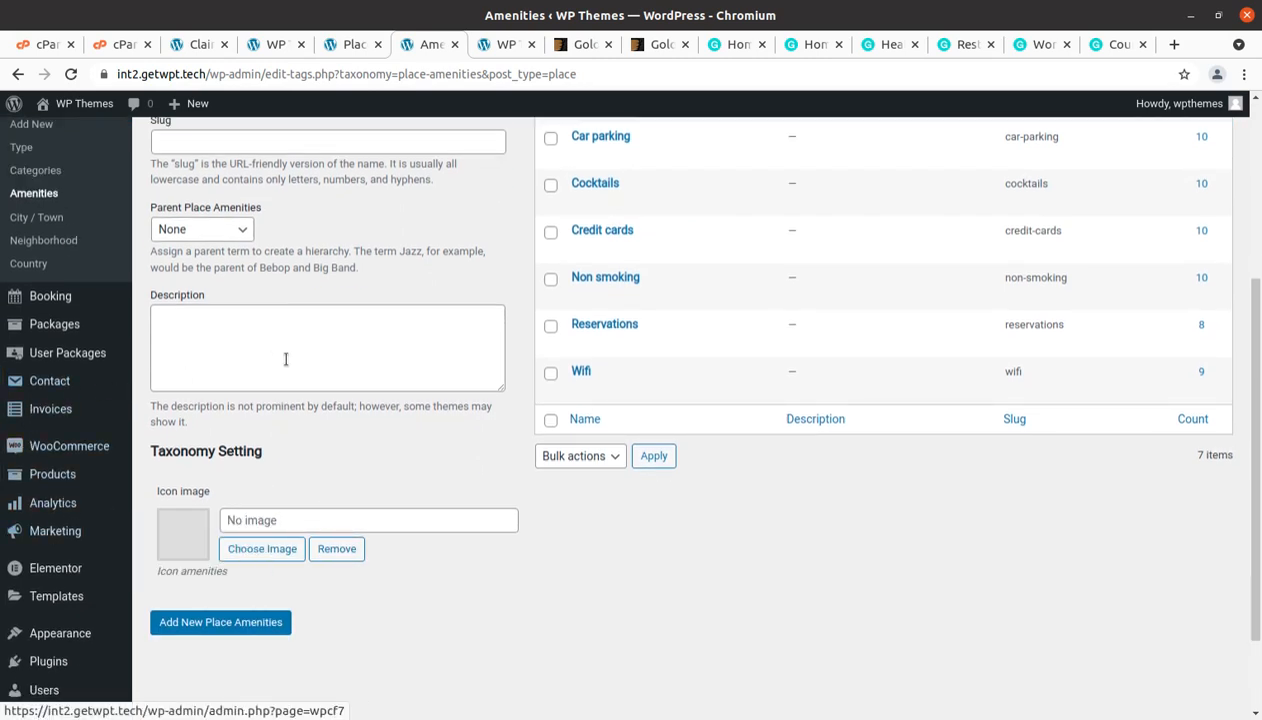
Open the place City / Town page and review its cities and the form's country, image, banner, currency, language and map address fields.
scroll(461, 493, "up", 4)
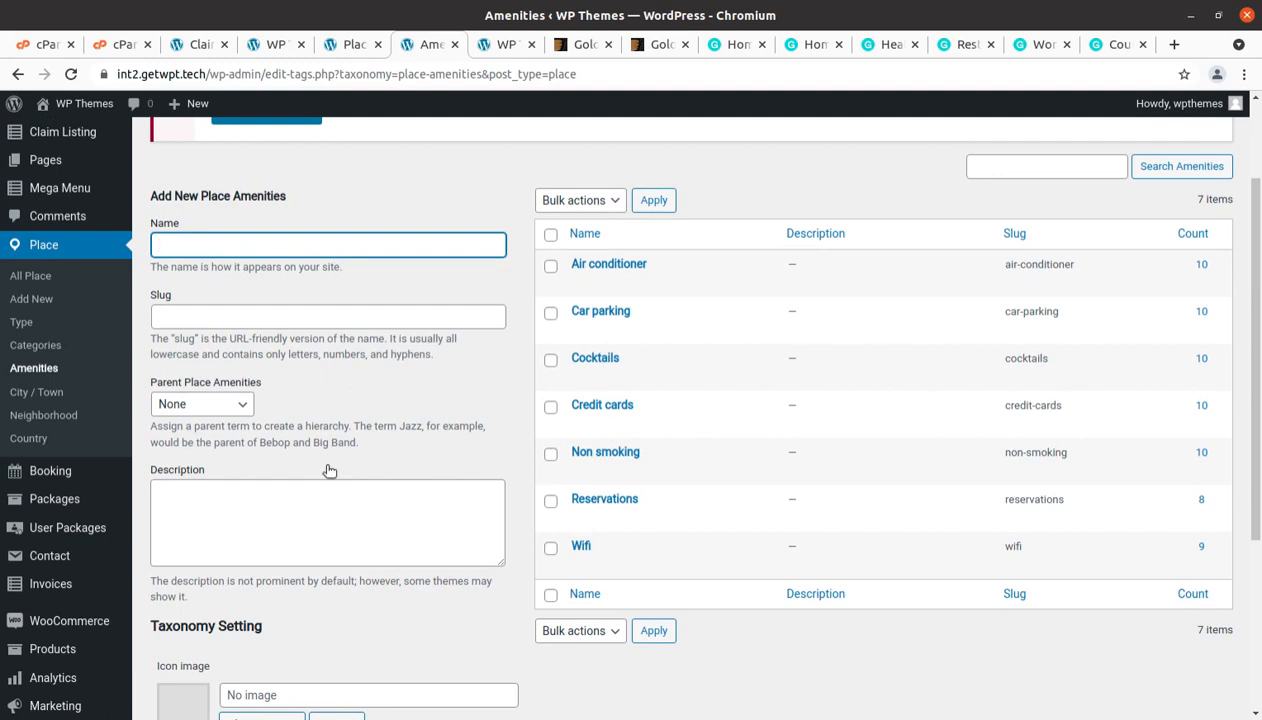
left_click(22, 396)
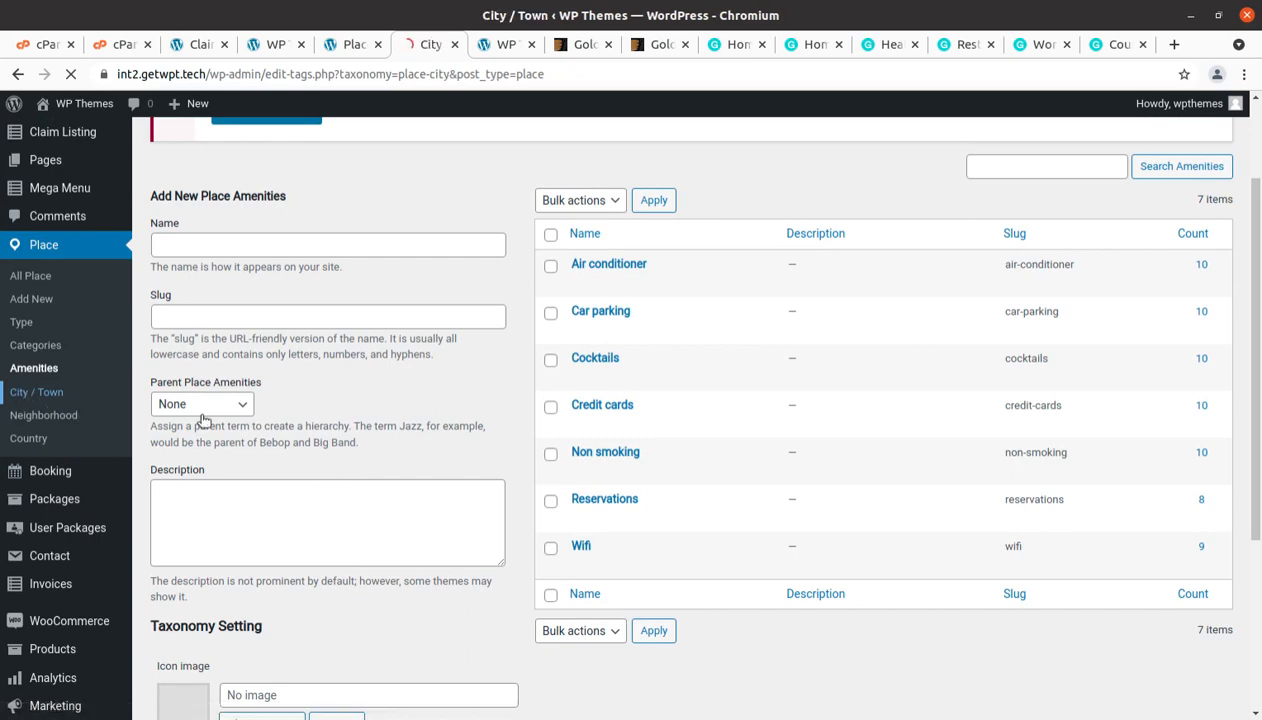
scroll(651, 360, "down", 3)
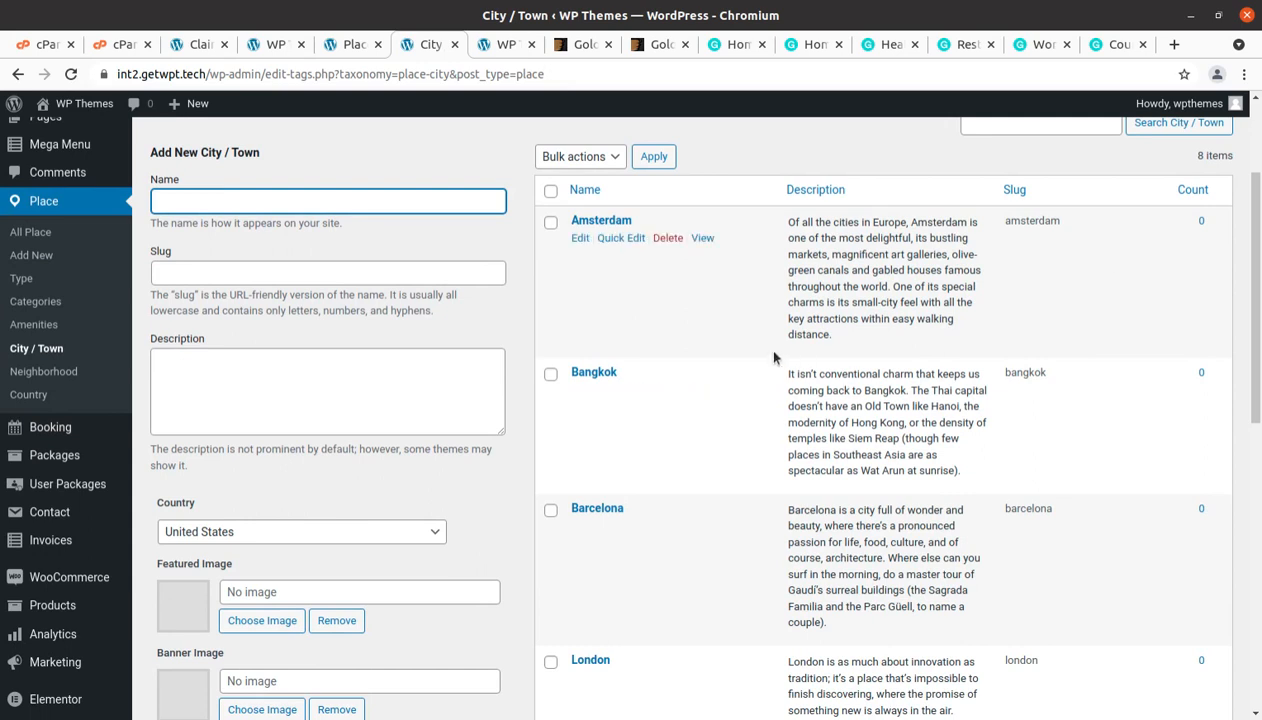
scroll(746, 488, "down", 4)
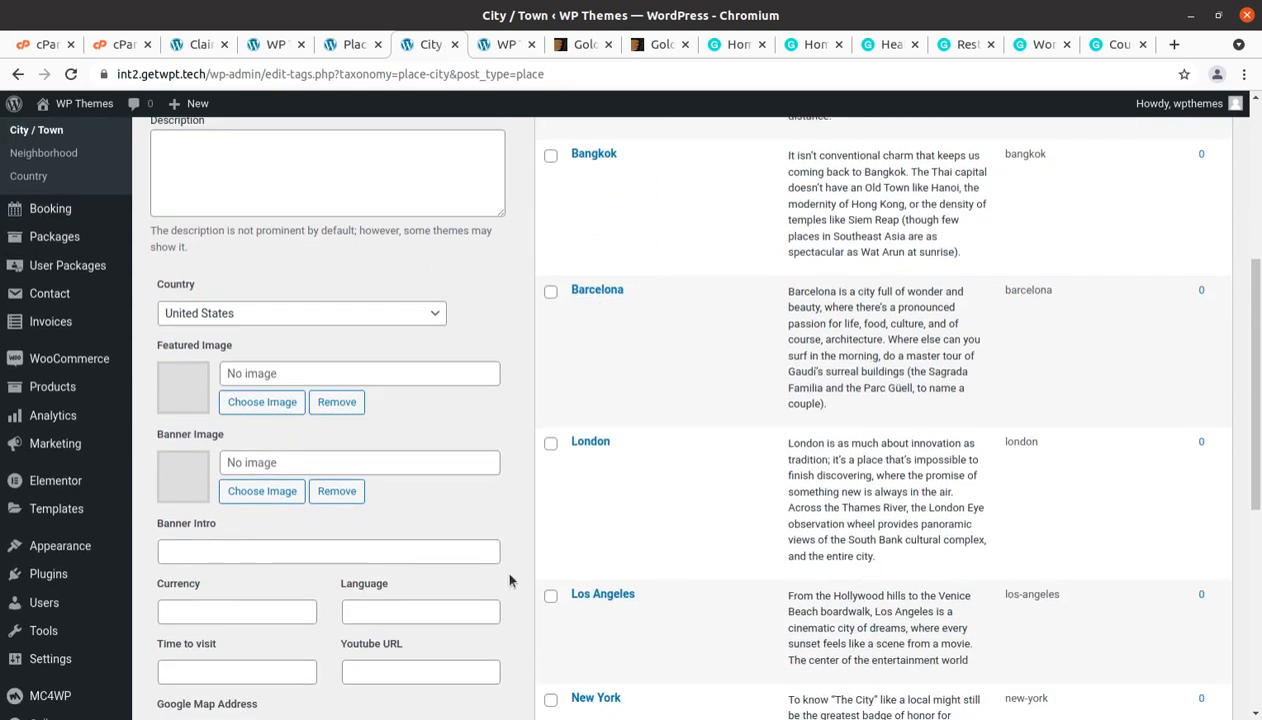
scroll(505, 578, "up", 2)
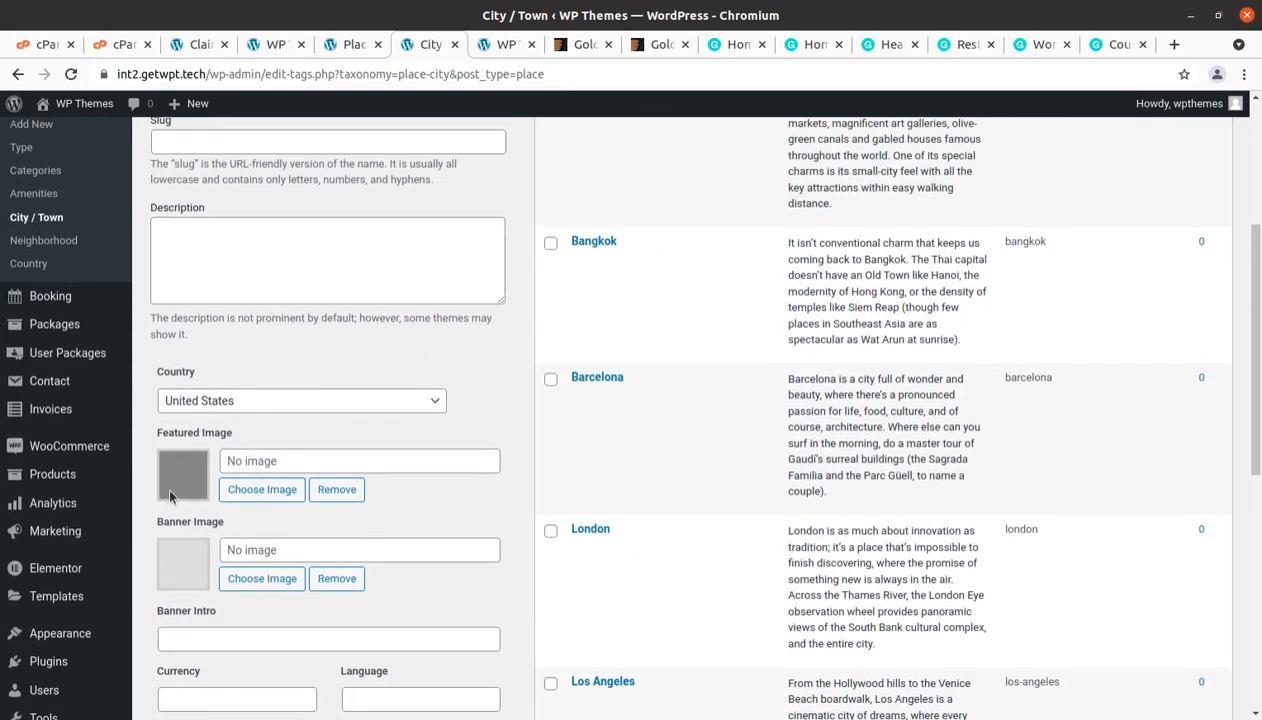
scroll(209, 608, "down", 2)
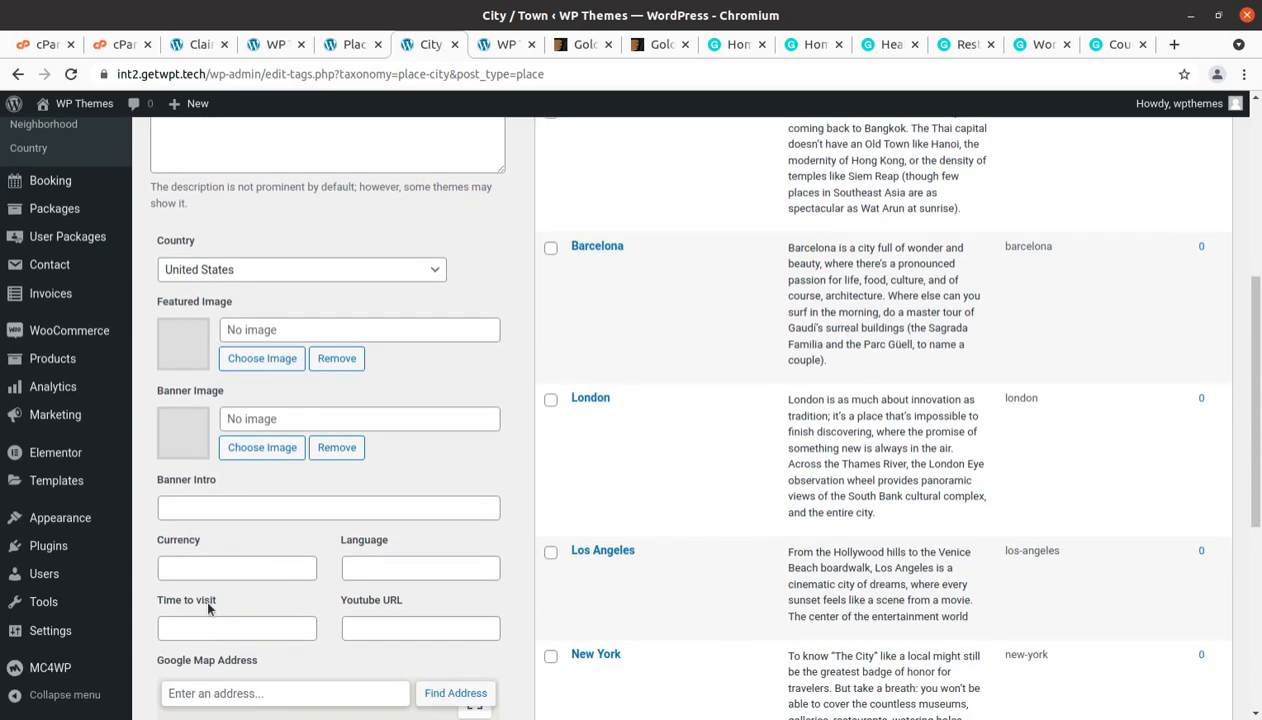
scroll(240, 525, "down", 6)
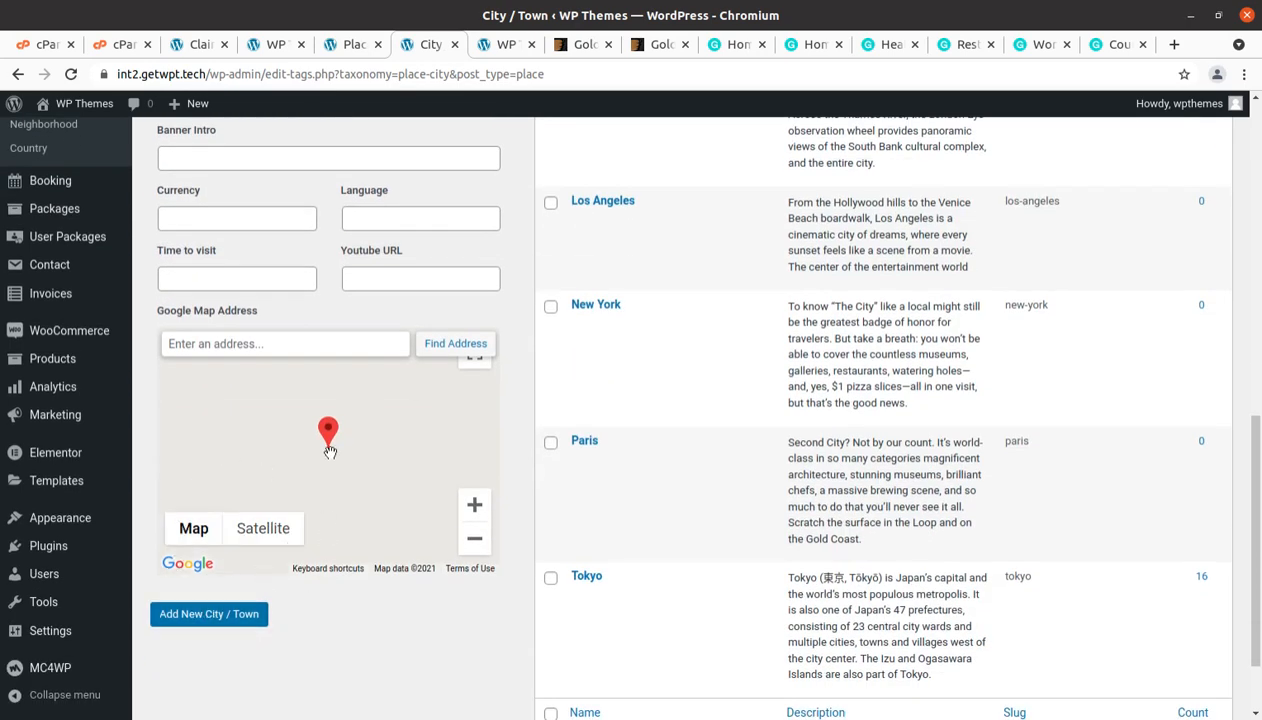
scroll(253, 444, "up", 5)
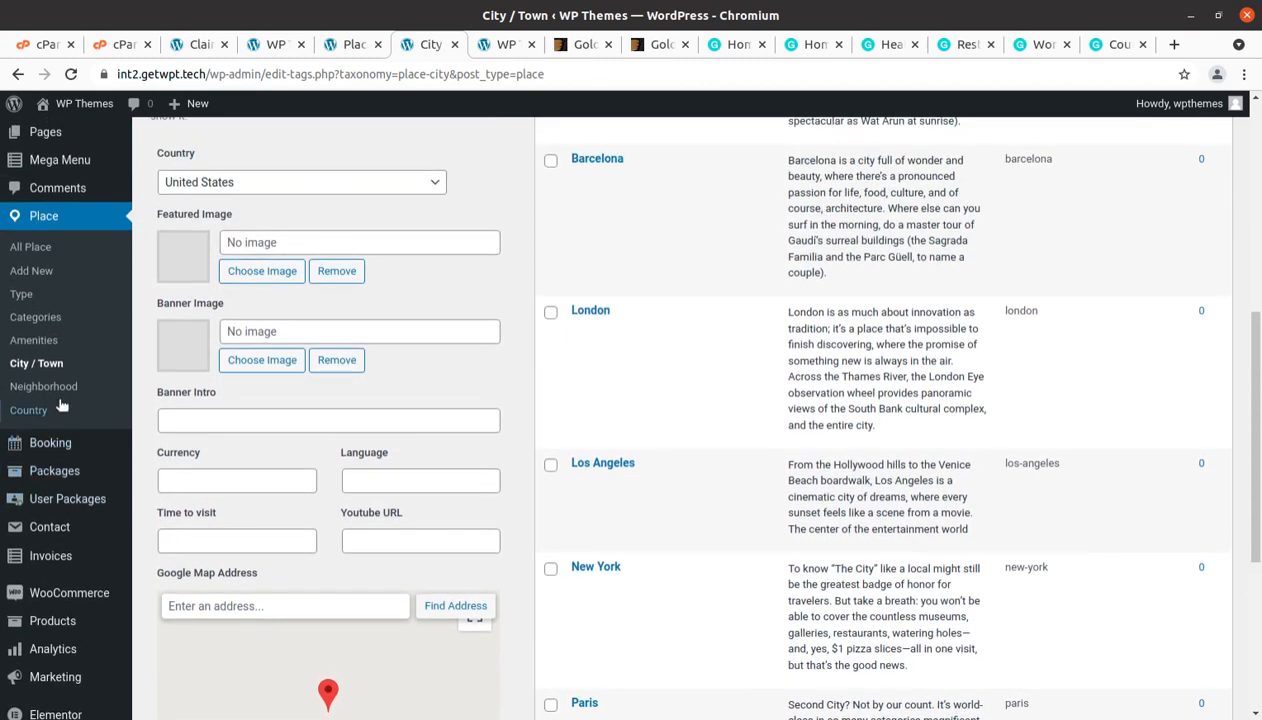
Review the place Neighborhood page's form, and open the Country page to look through its complete list of selectable countries.
left_click(60, 393)
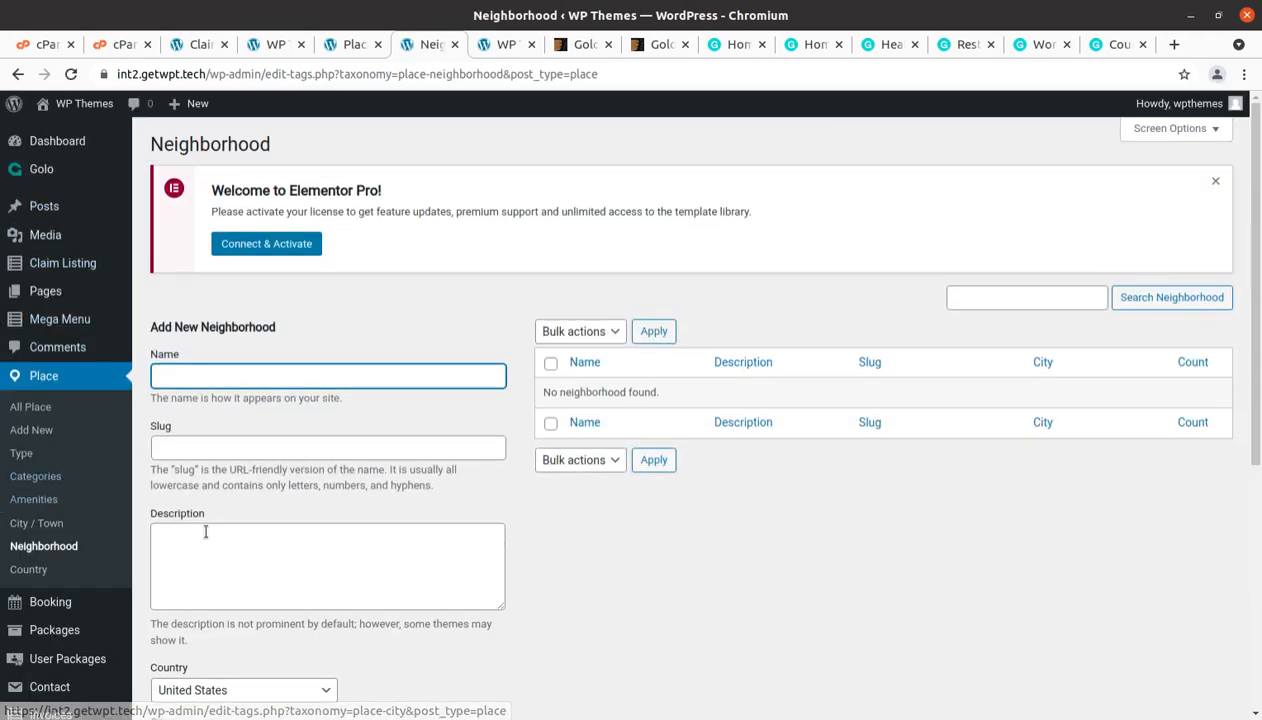
scroll(177, 577, "down", 3)
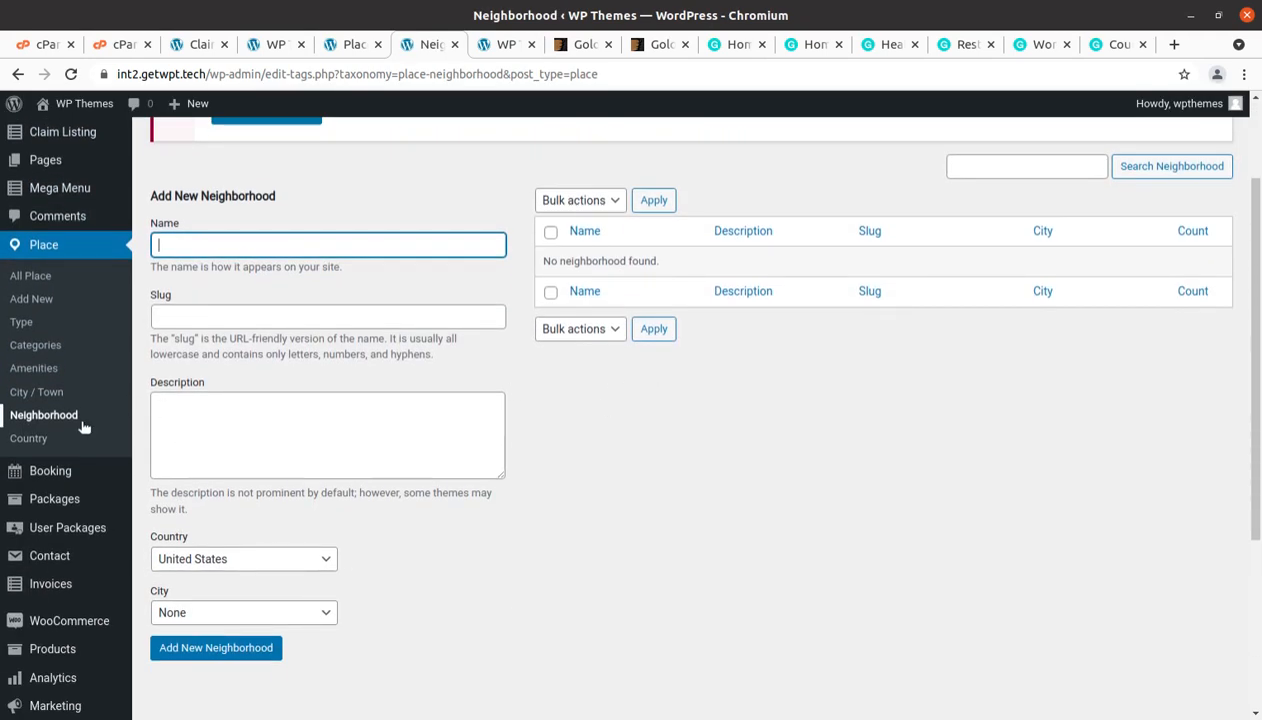
left_click(29, 441)
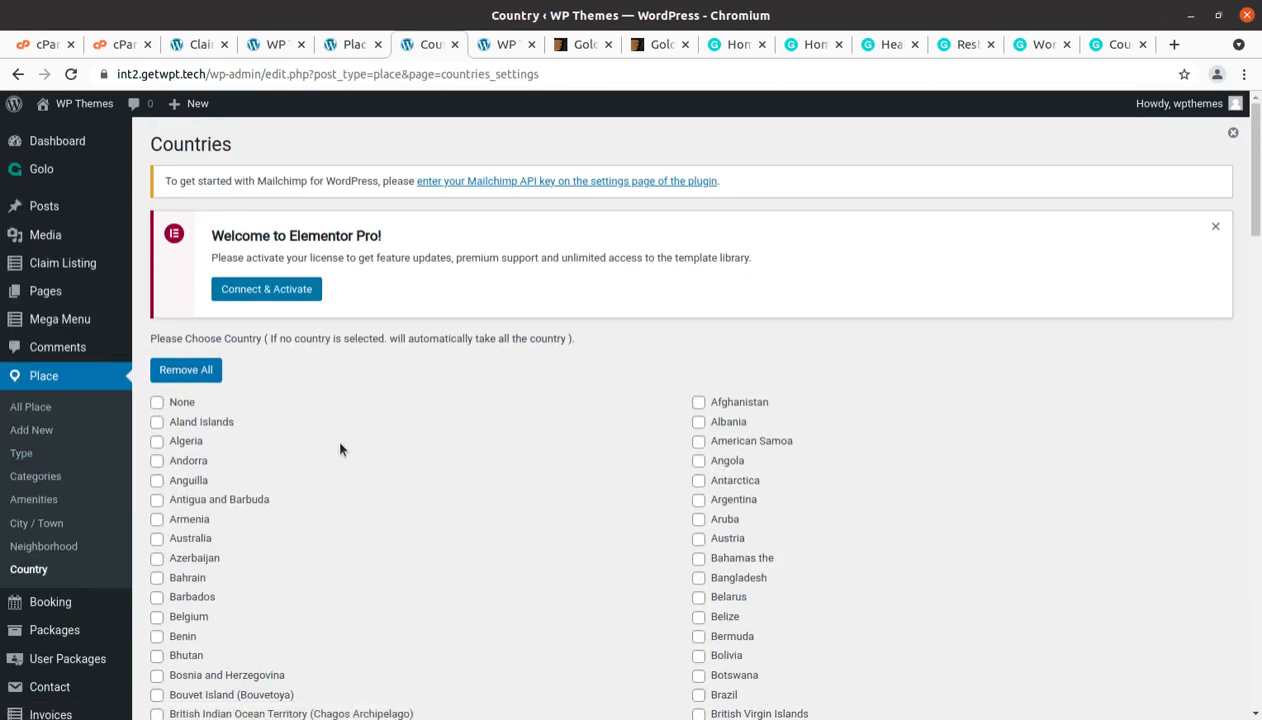
scroll(335, 438, "down", 2)
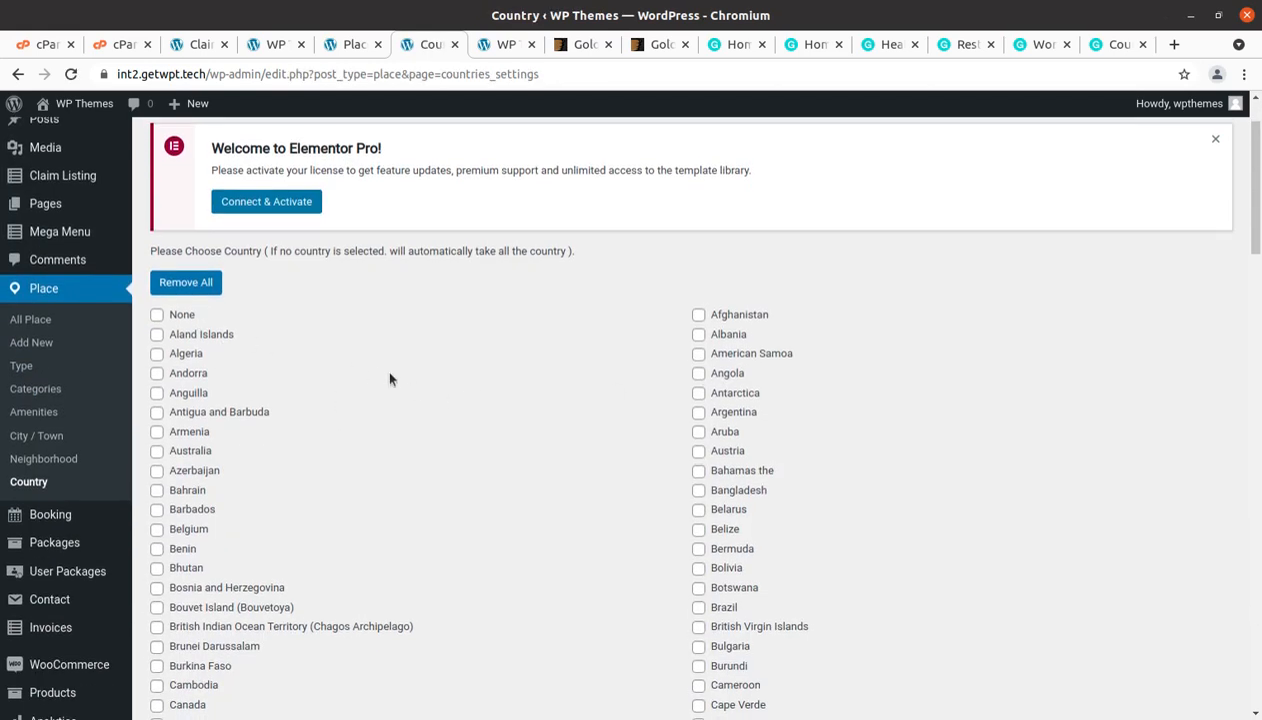
scroll(411, 399, "down", 10)
scroll(436, 440, "down", 9)
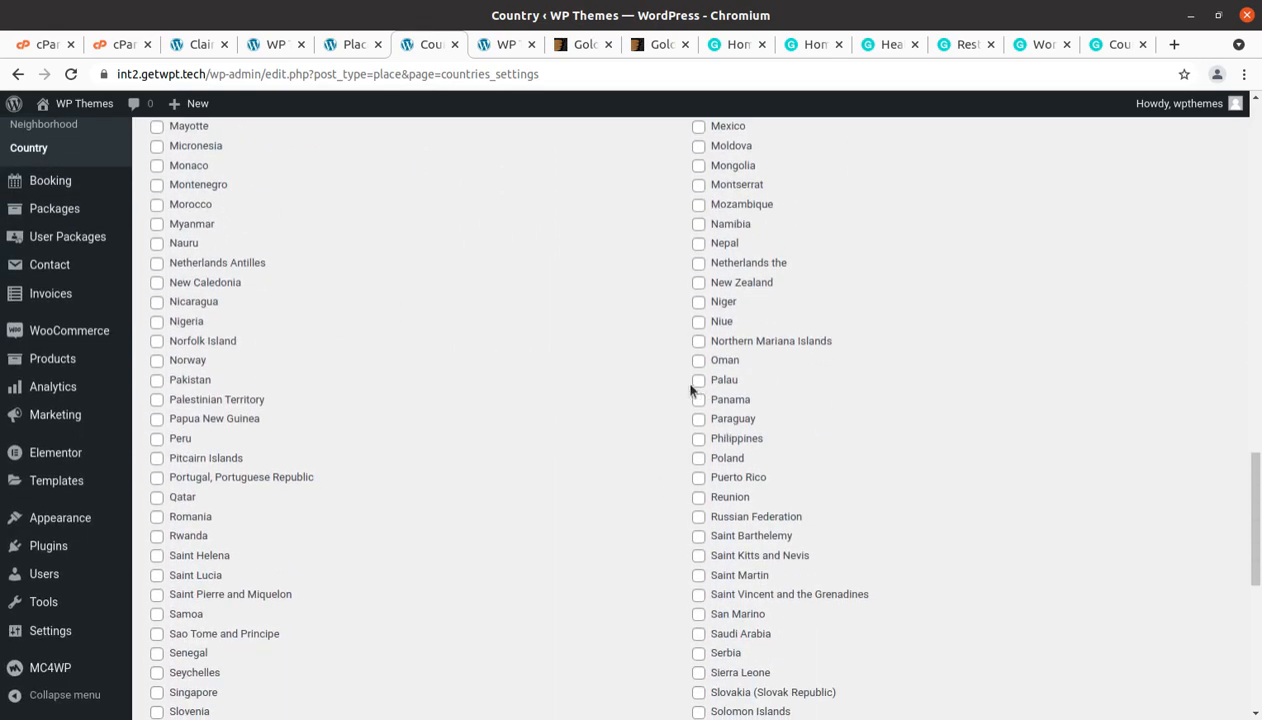
scroll(397, 545, "down", 8)
scroll(397, 548, "down", 5)
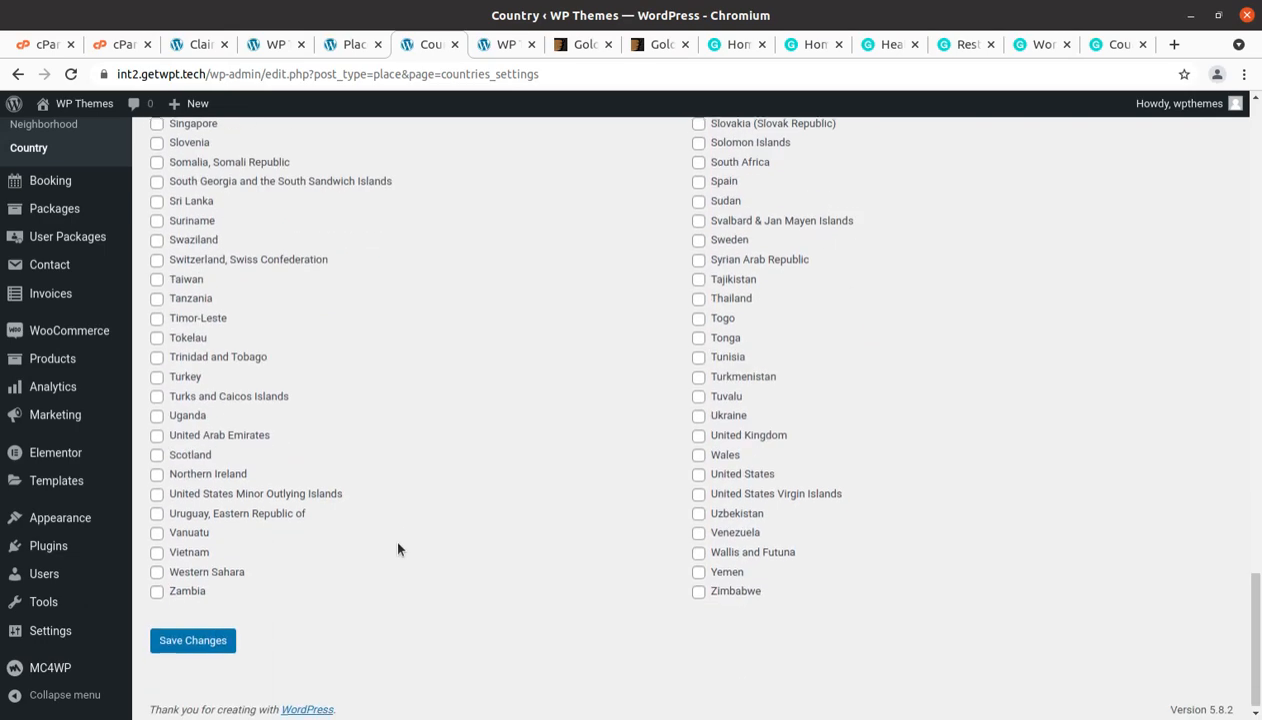
scroll(392, 550, "up", 5)
scroll(392, 550, "up", 4)
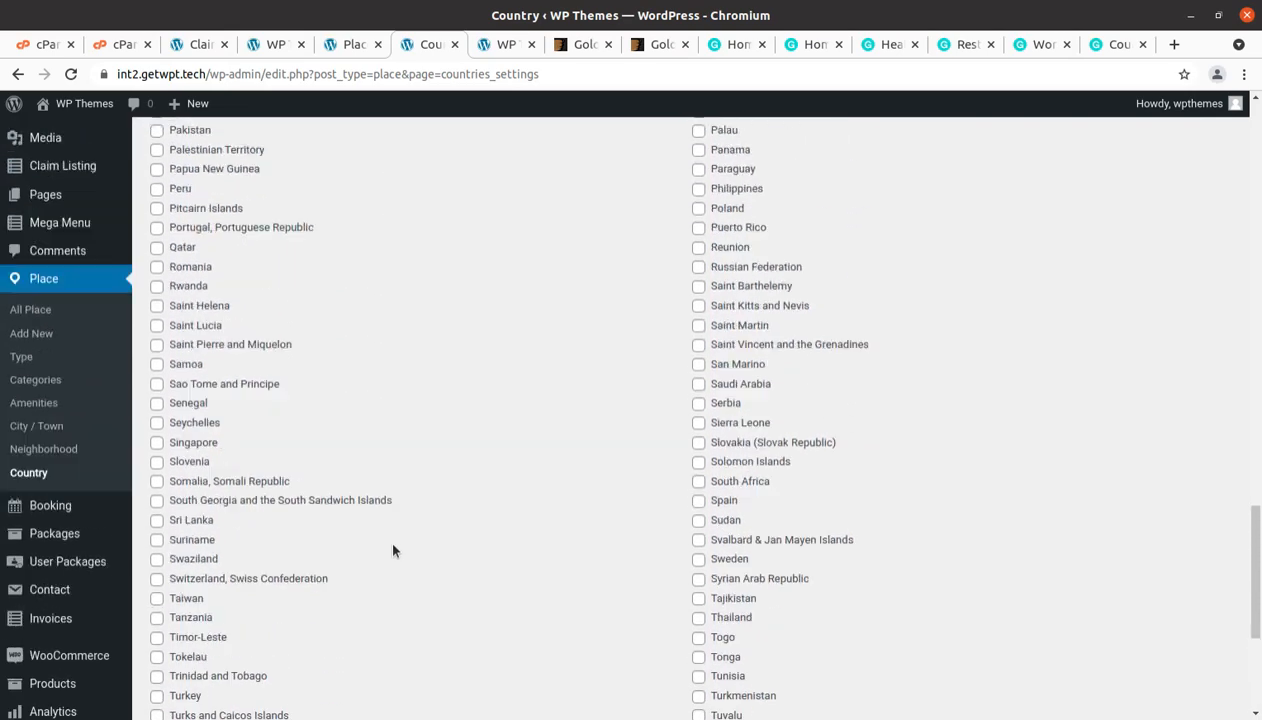
View the list of all bookings and open the All Packages list with its package prices.
mouse_move(116, 576)
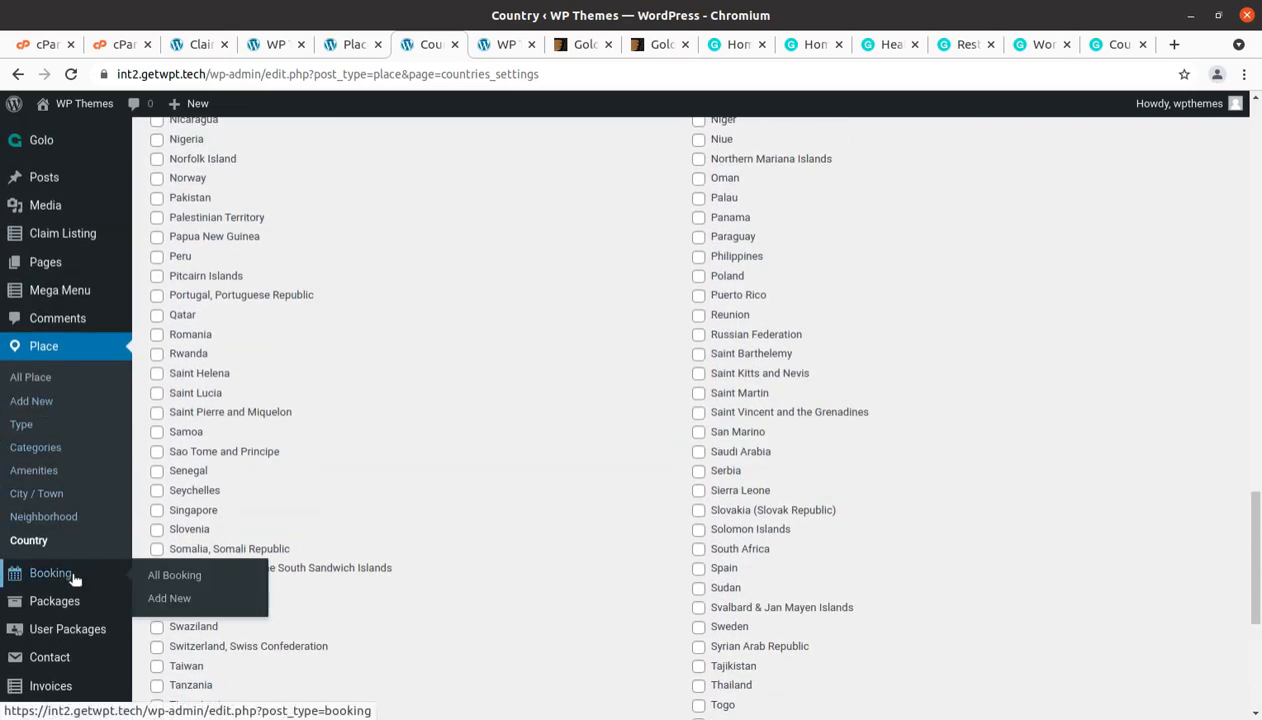
left_click(164, 584)
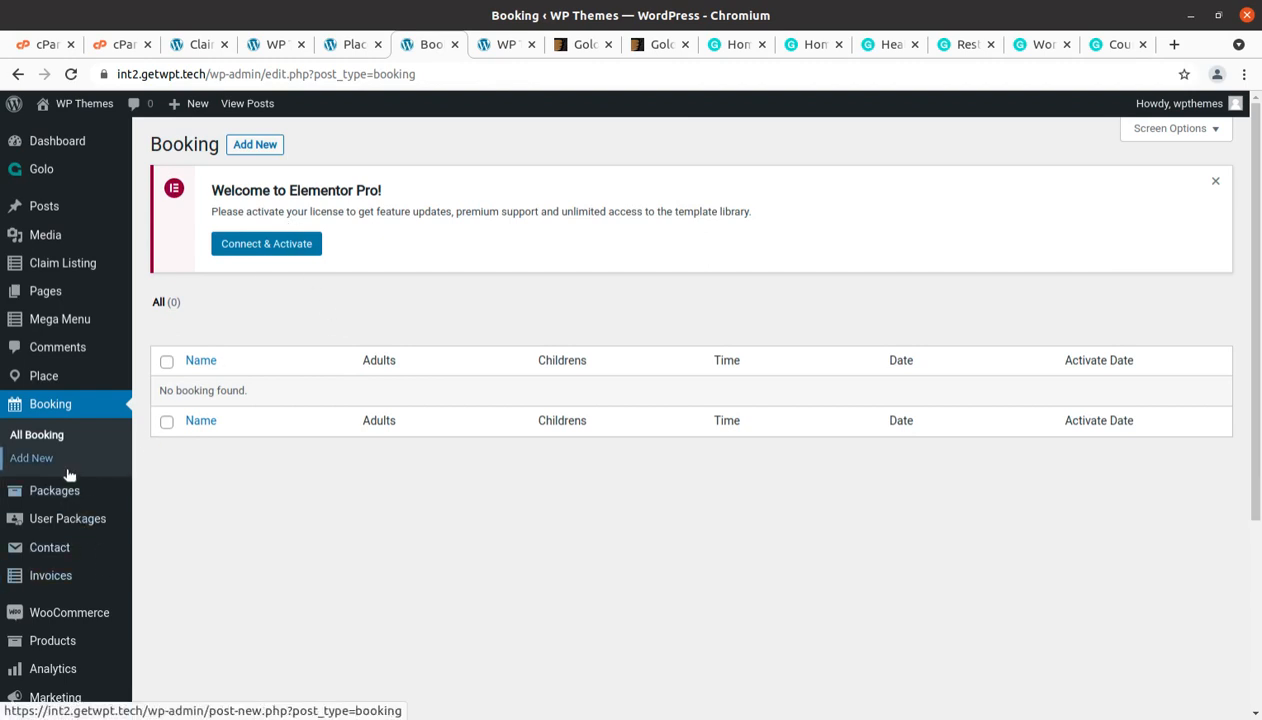
scroll(69, 475, "down", 2)
mouse_move(56, 405)
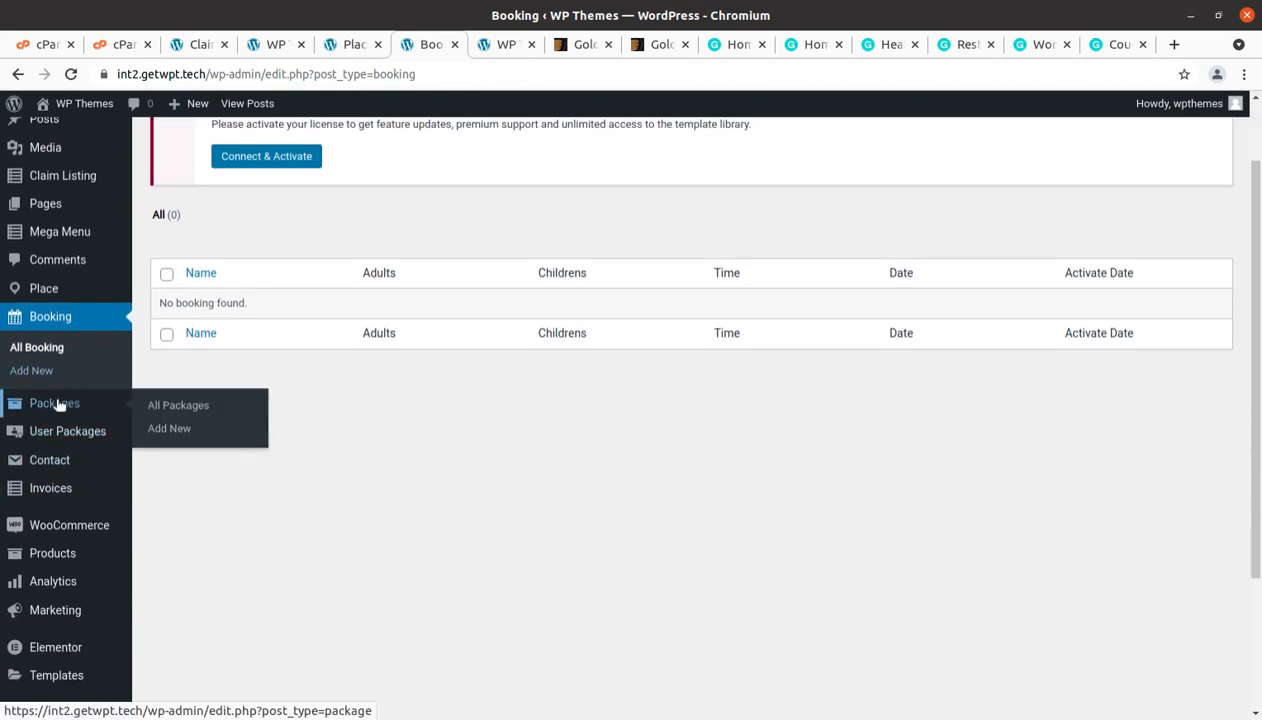
left_click(150, 409)
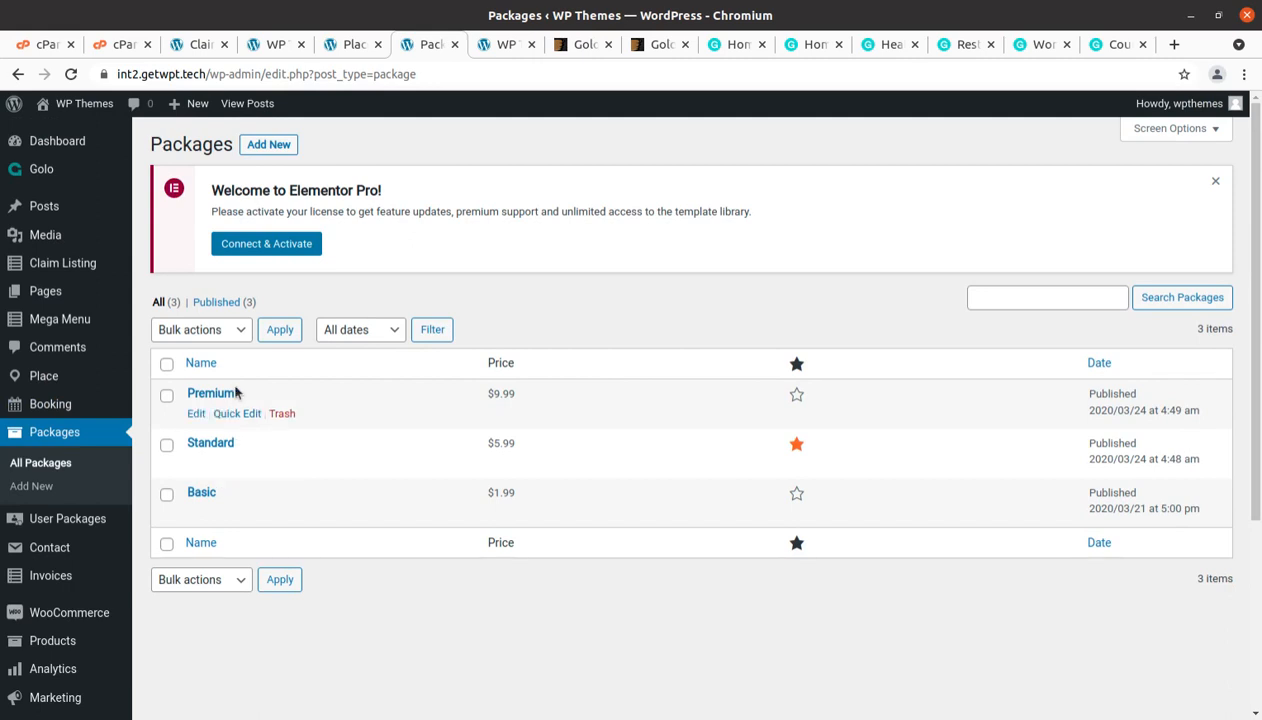
Look through the User Packages list and open its first entry to review the package details.
left_click(60, 522)
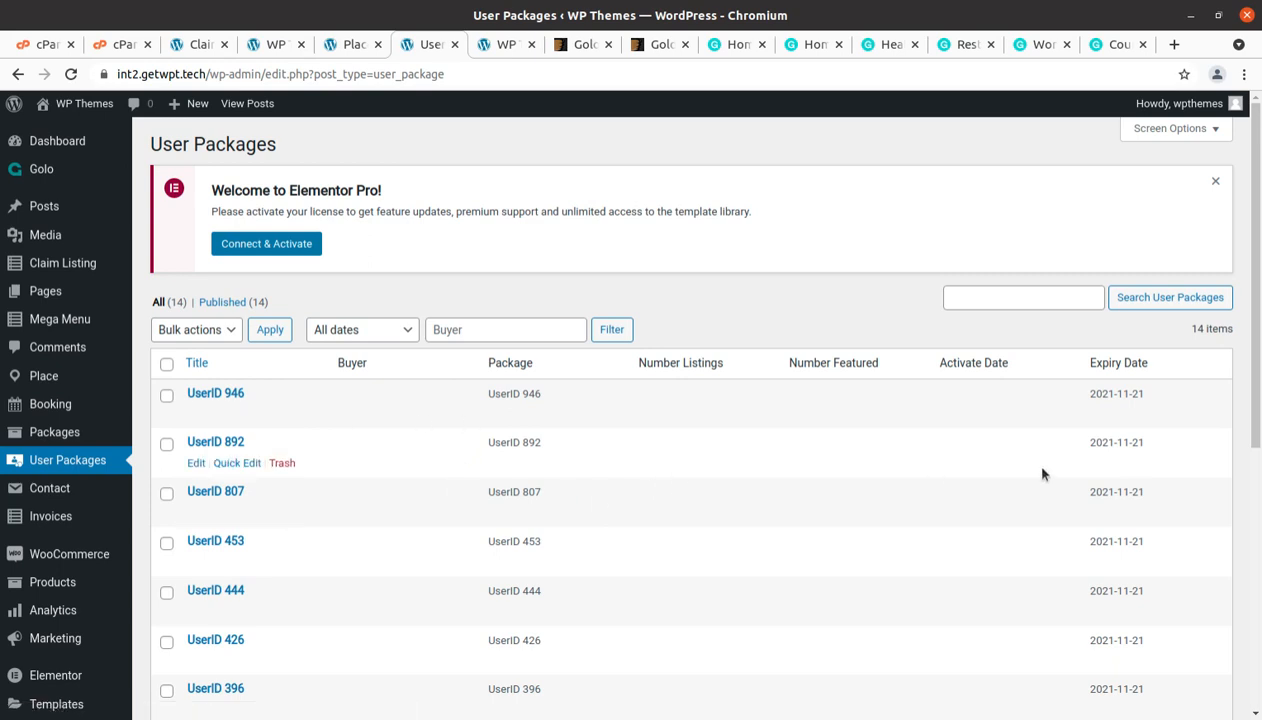
scroll(1042, 474, "down", 3)
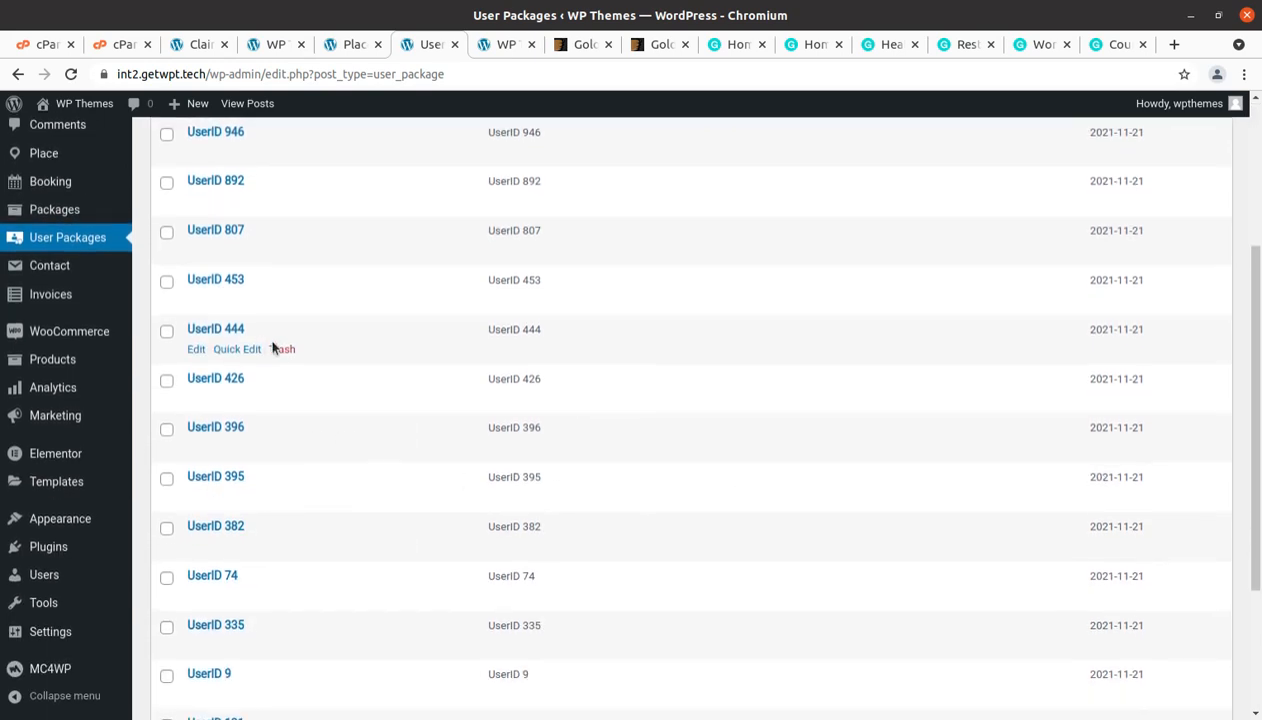
scroll(273, 348, "up", 2)
left_click(195, 283)
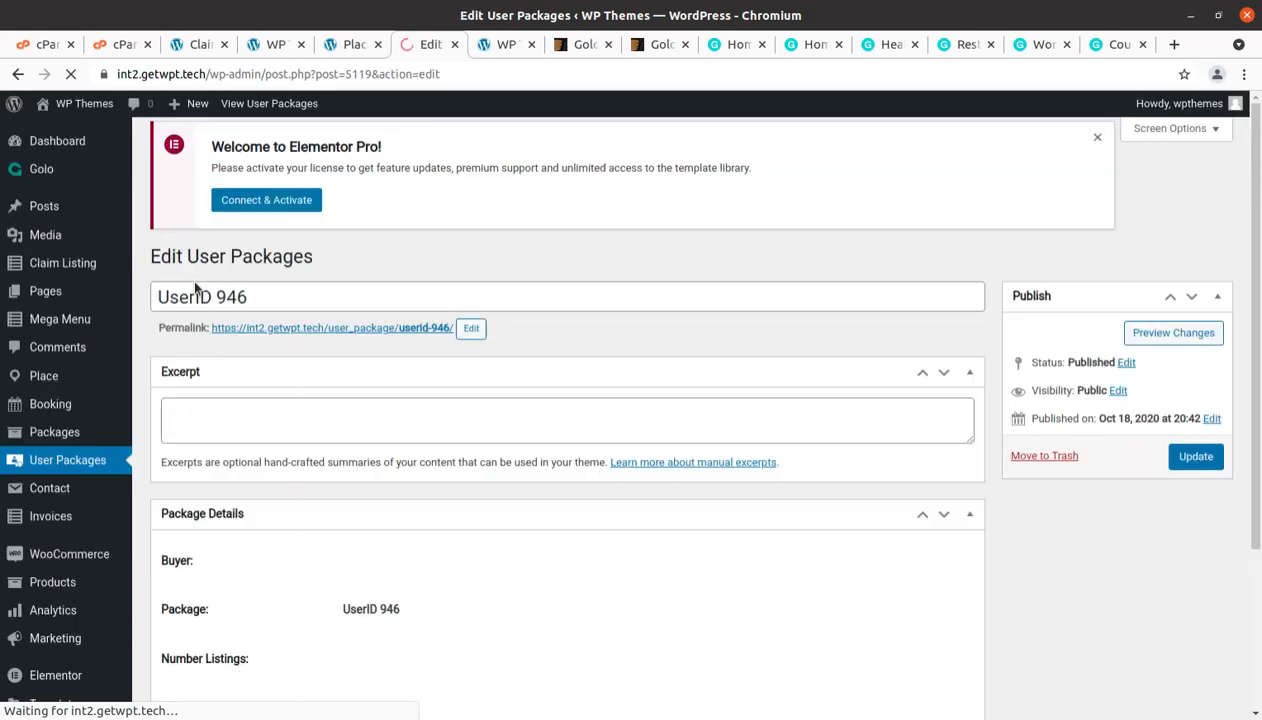
scroll(417, 450, "down", 3)
scroll(336, 518, "down", 2)
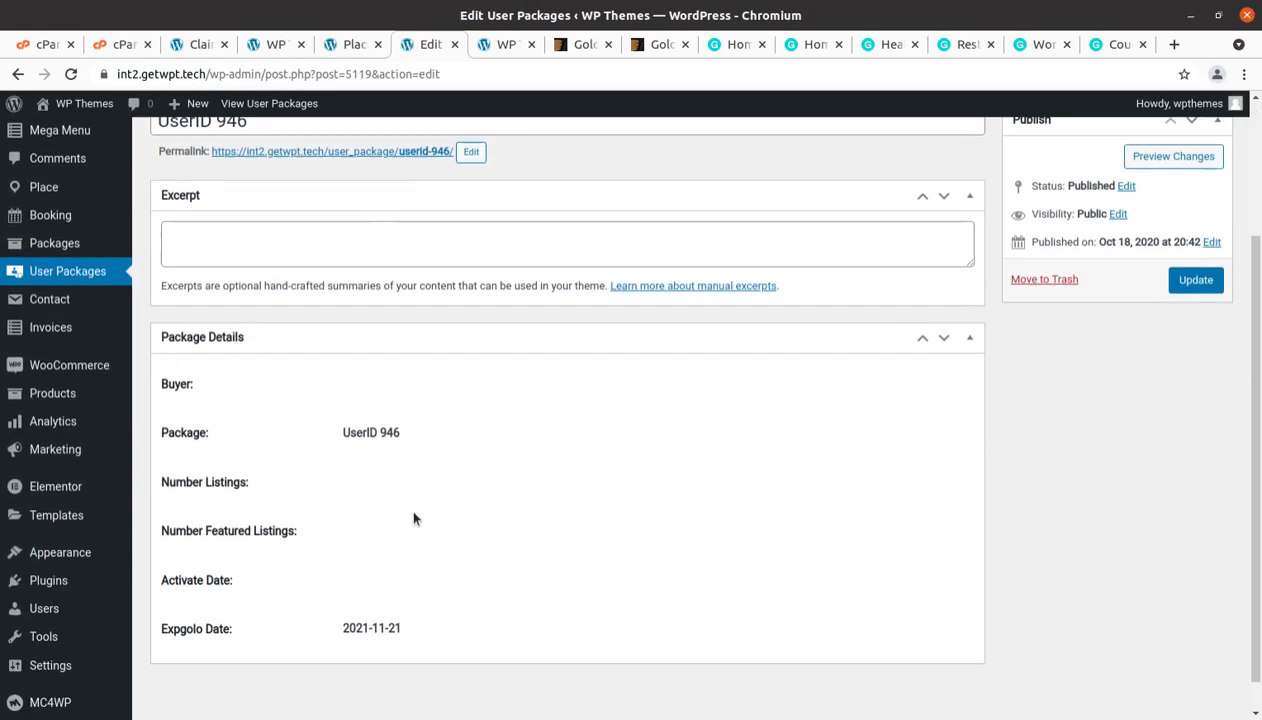
scroll(392, 513, "up", 2)
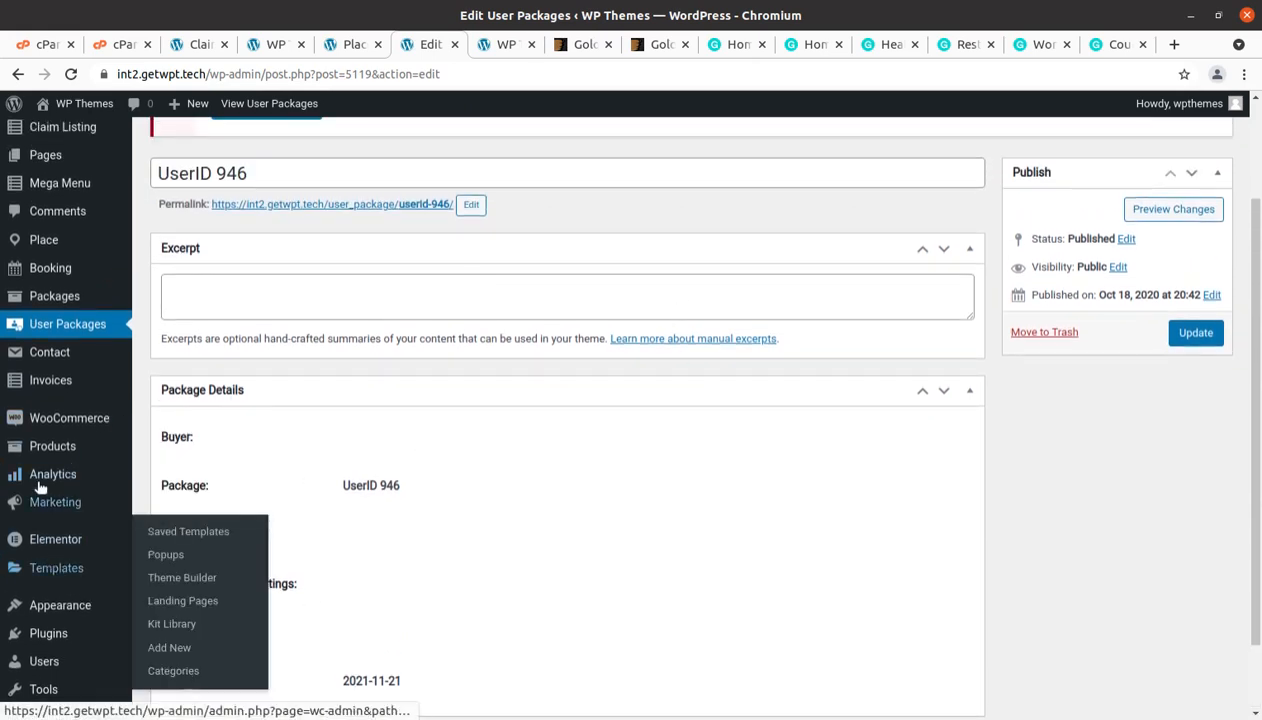
Open the Invoices page and review its status, payment and buyer filters and table columns.
mouse_move(50, 365)
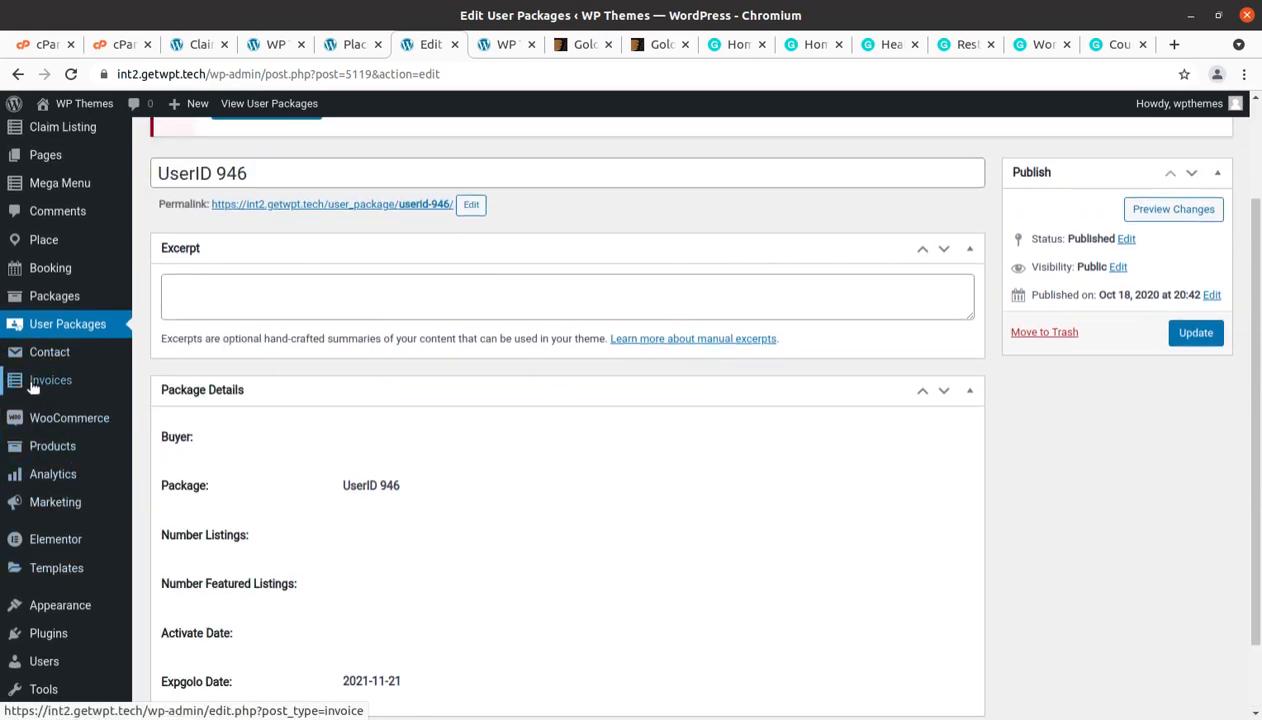
left_click(31, 388)
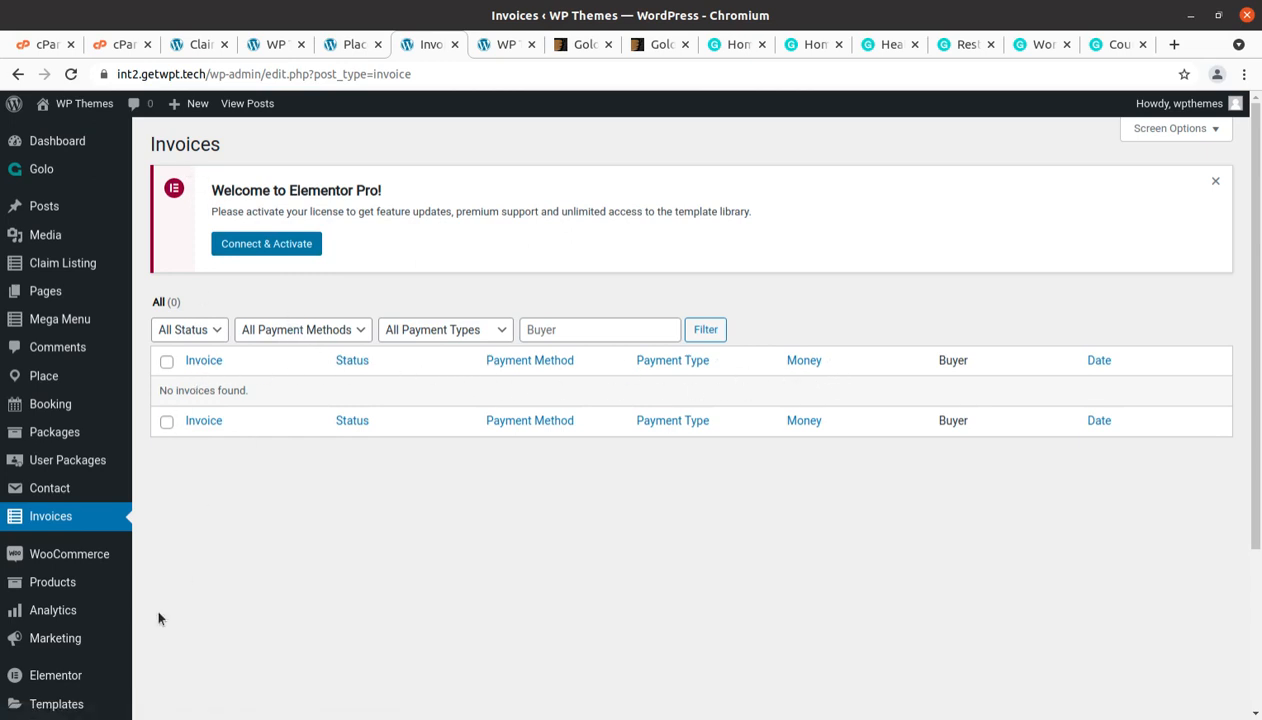
scroll(158, 618, "down", 3)
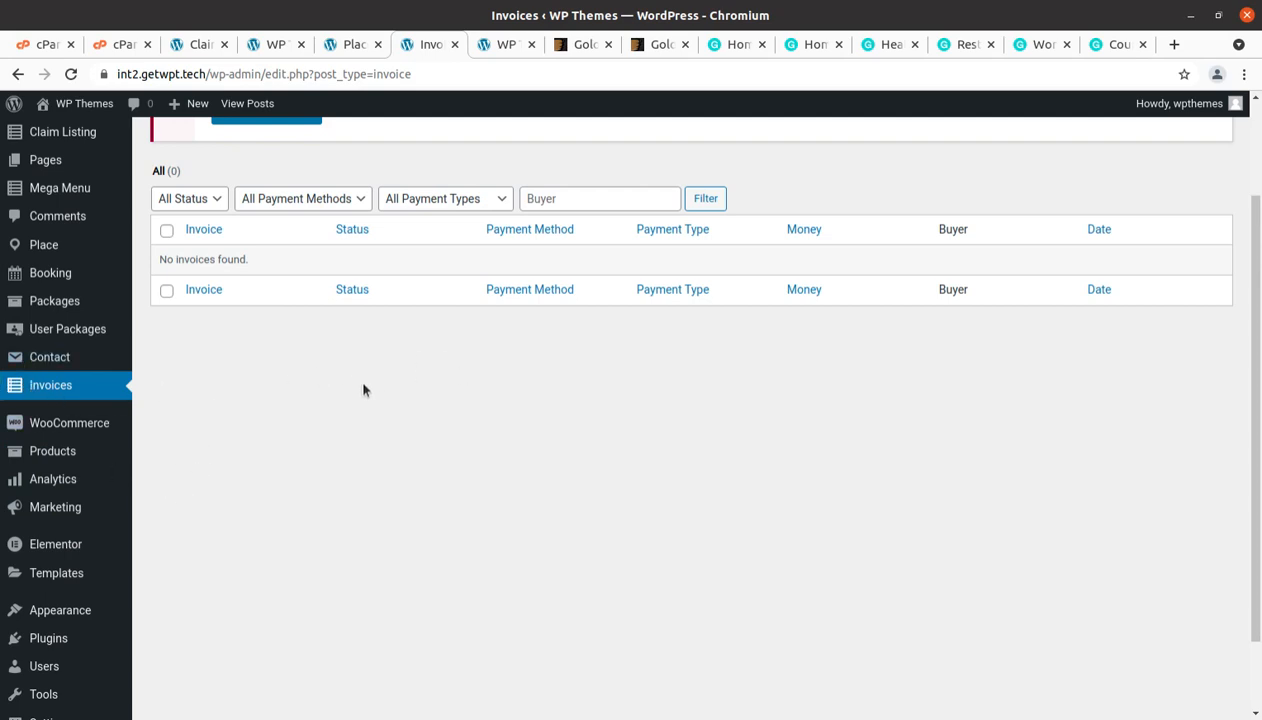
mouse_move(84, 420)
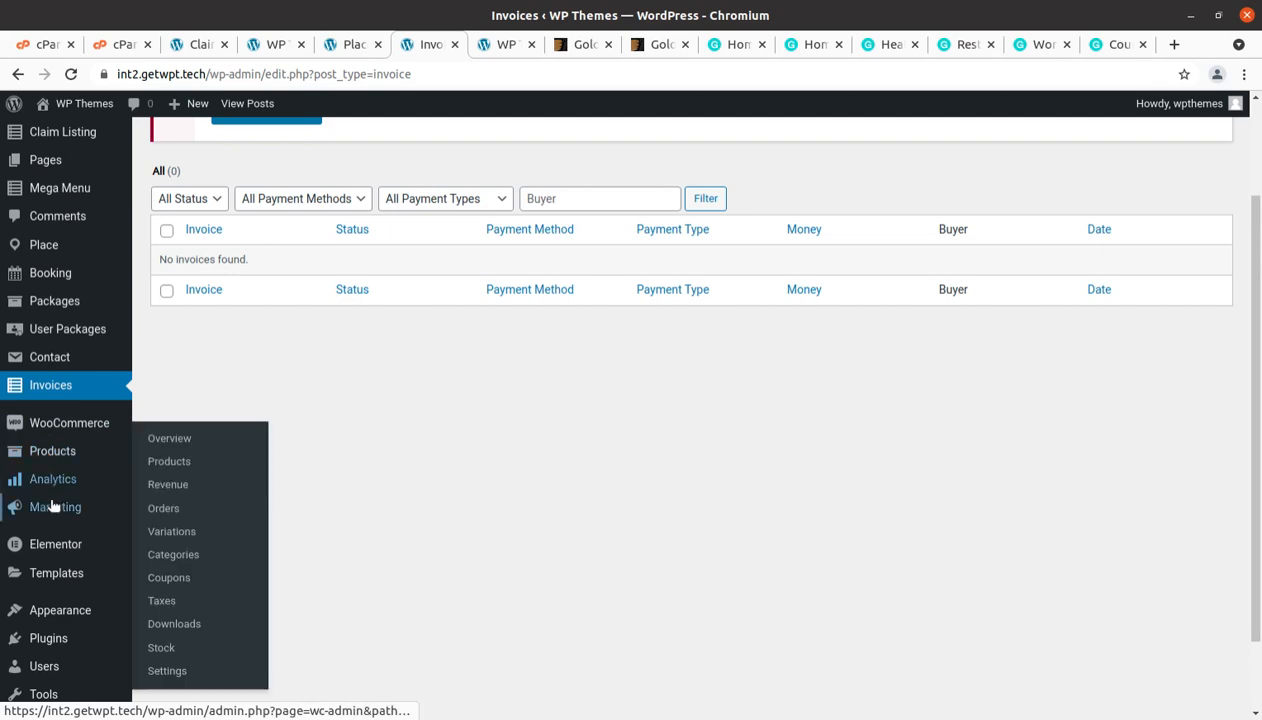
scroll(55, 480, "down", 2)
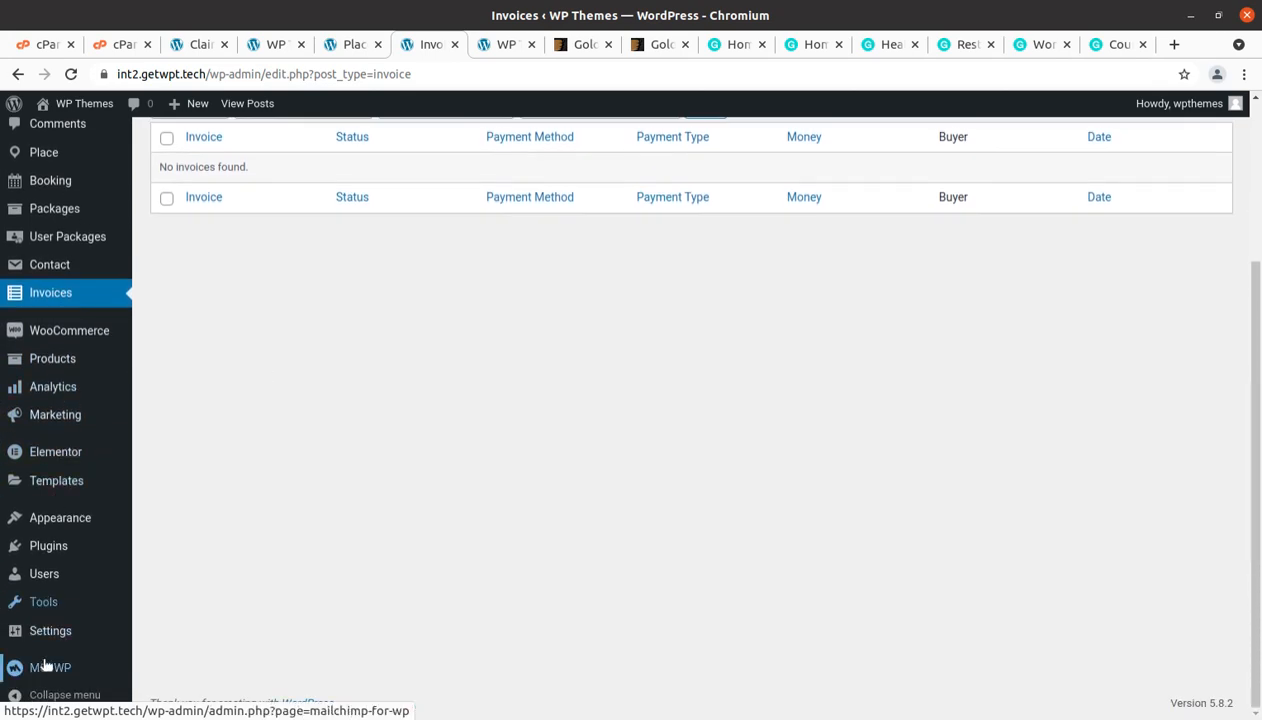
mouse_move(53, 580)
scroll(53, 580, "up", 3)
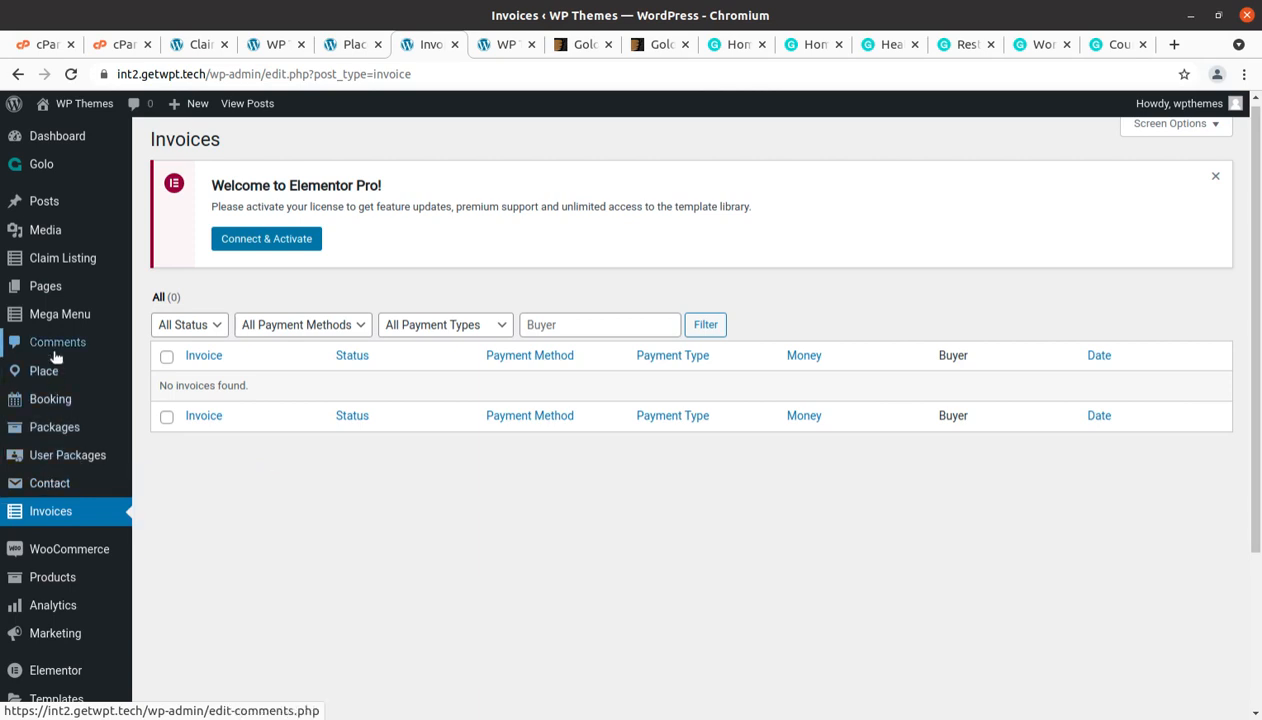
mouse_move(67, 288)
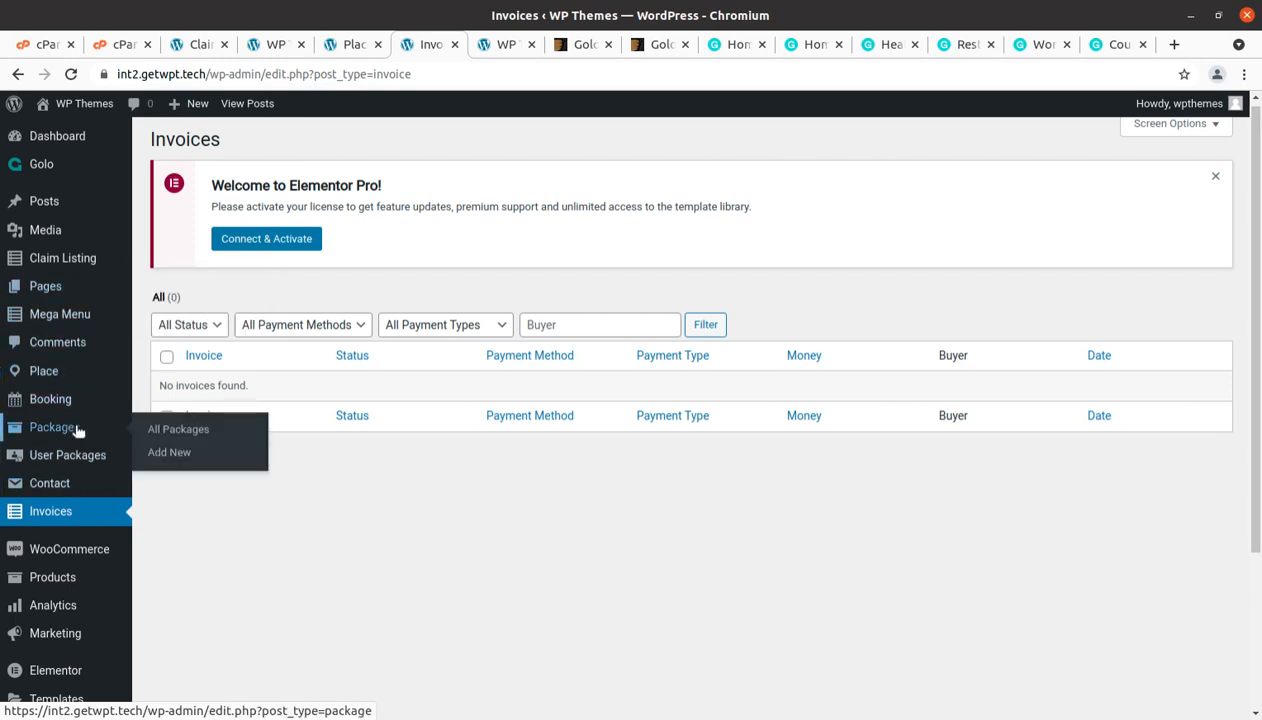
scroll(80, 440, "down", 4)
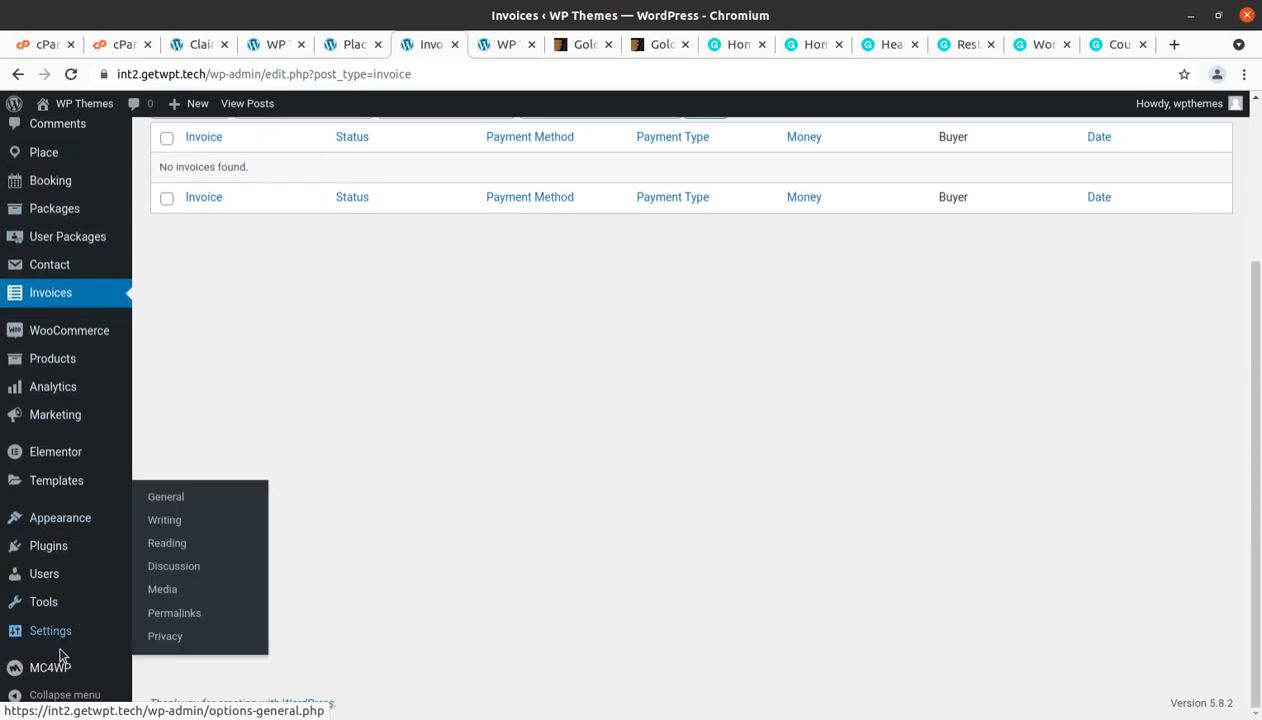
mouse_move(72, 628)
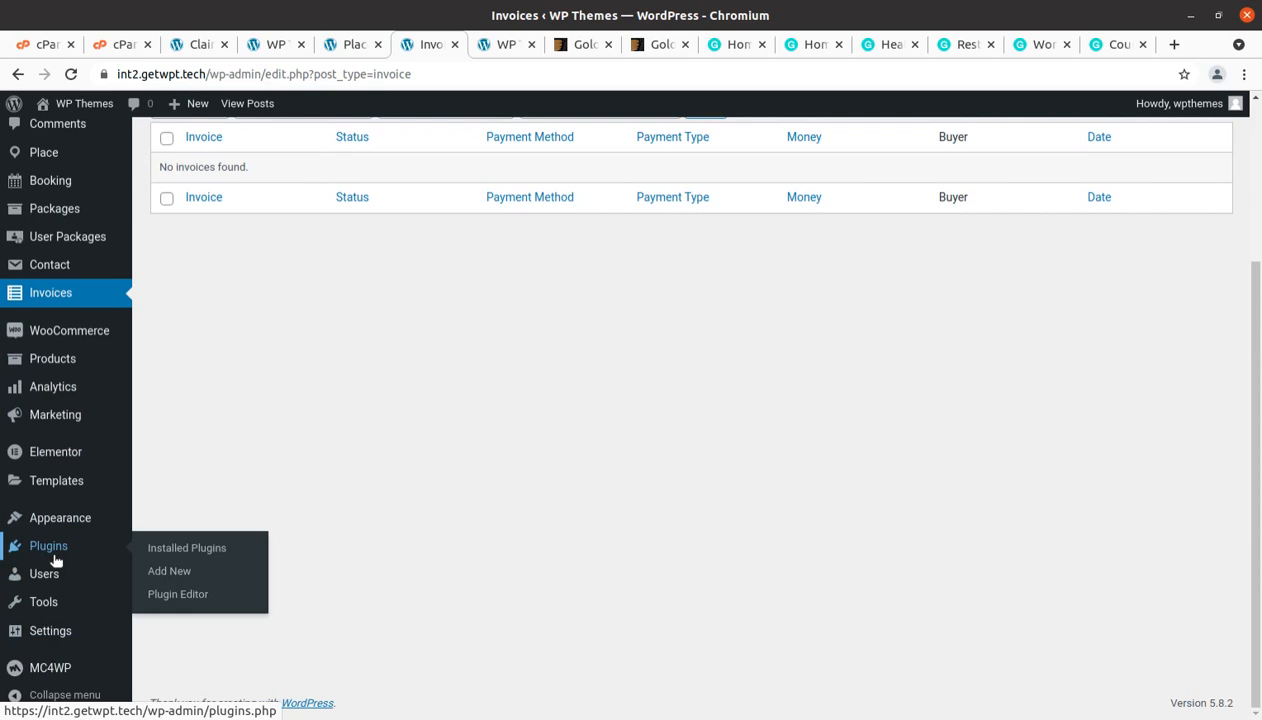
scroll(290, 465, "up", 4)
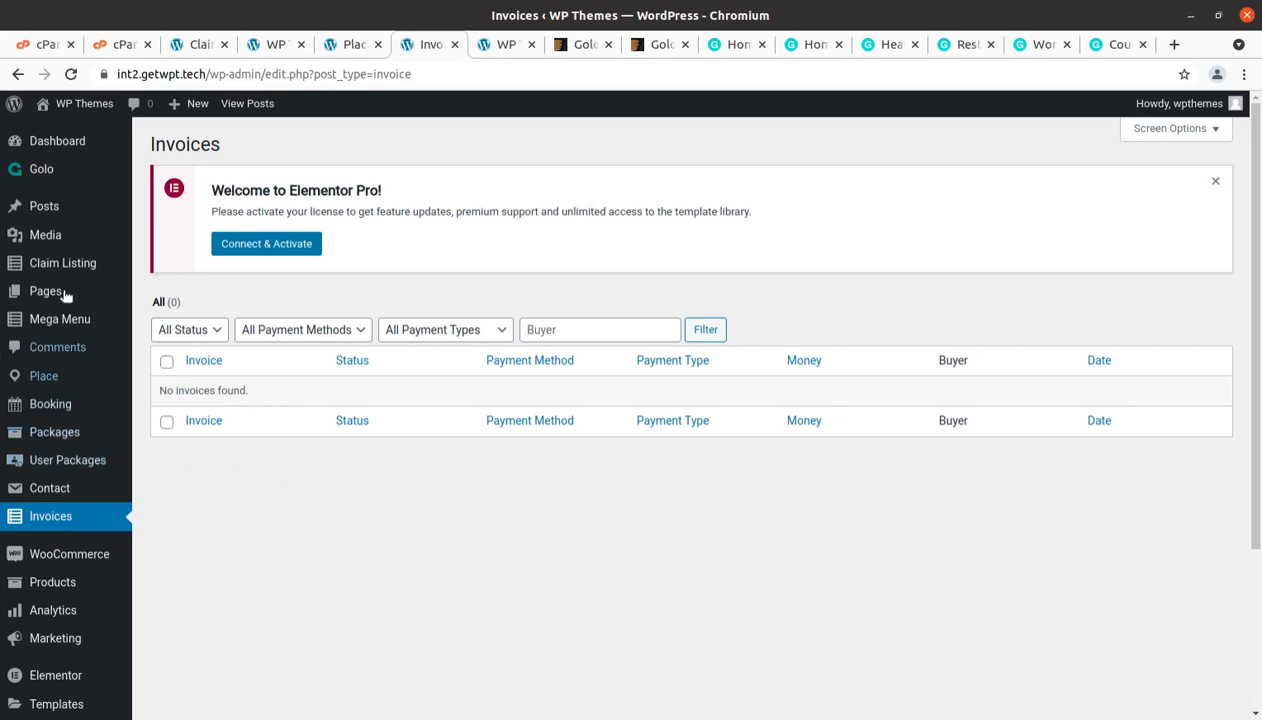
scroll(60, 543, "down", 3)
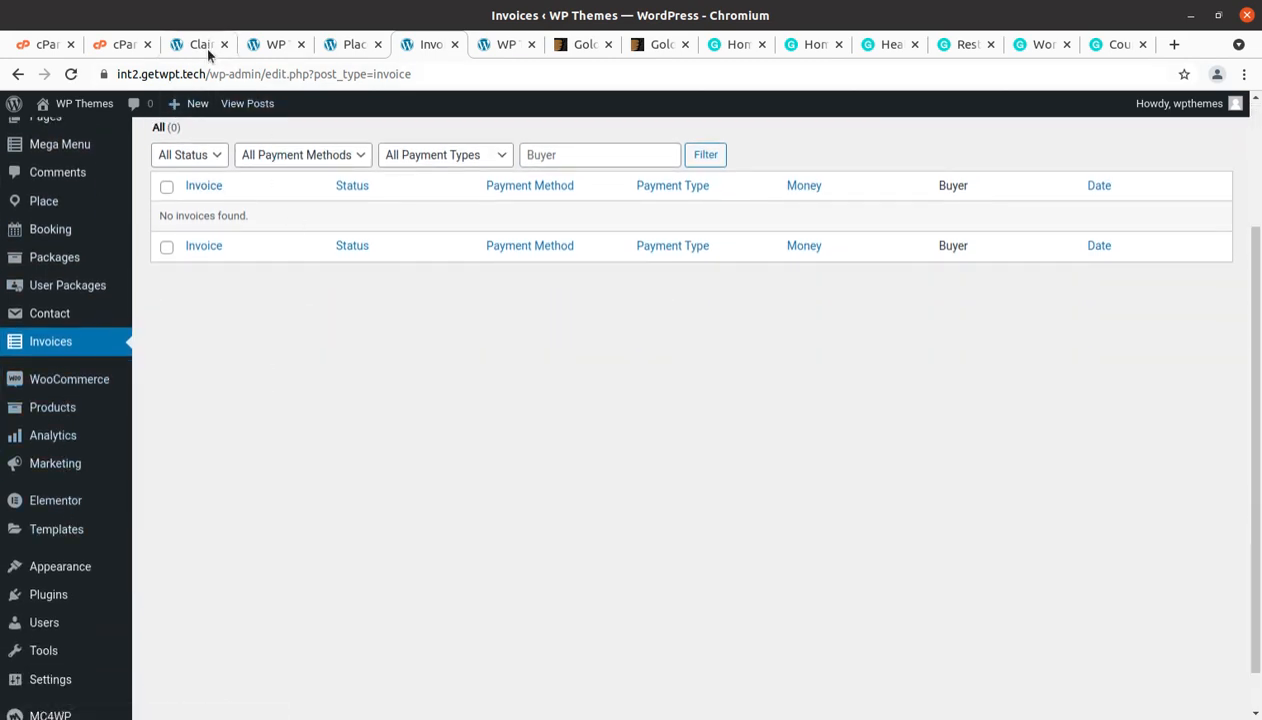
Return from the list of all places to the WordPress admin Dashboard.
left_click(348, 46)
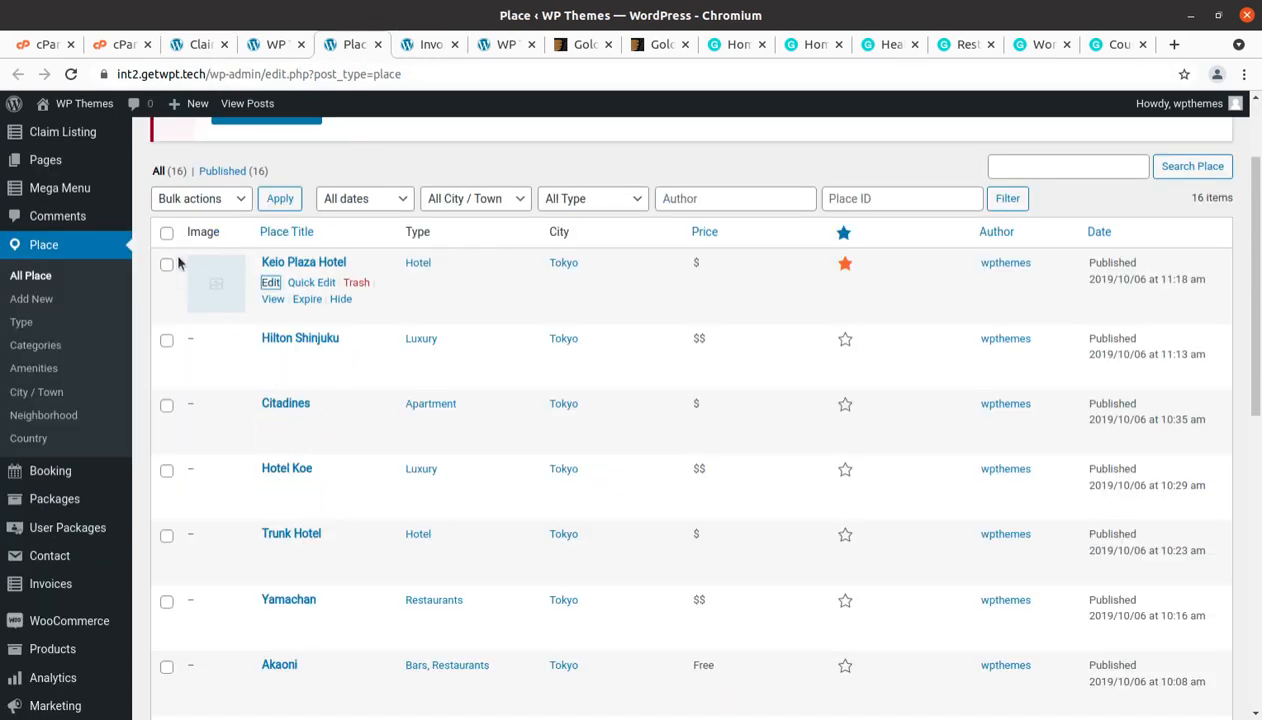
scroll(177, 236, "up", 3)
left_click(59, 146)
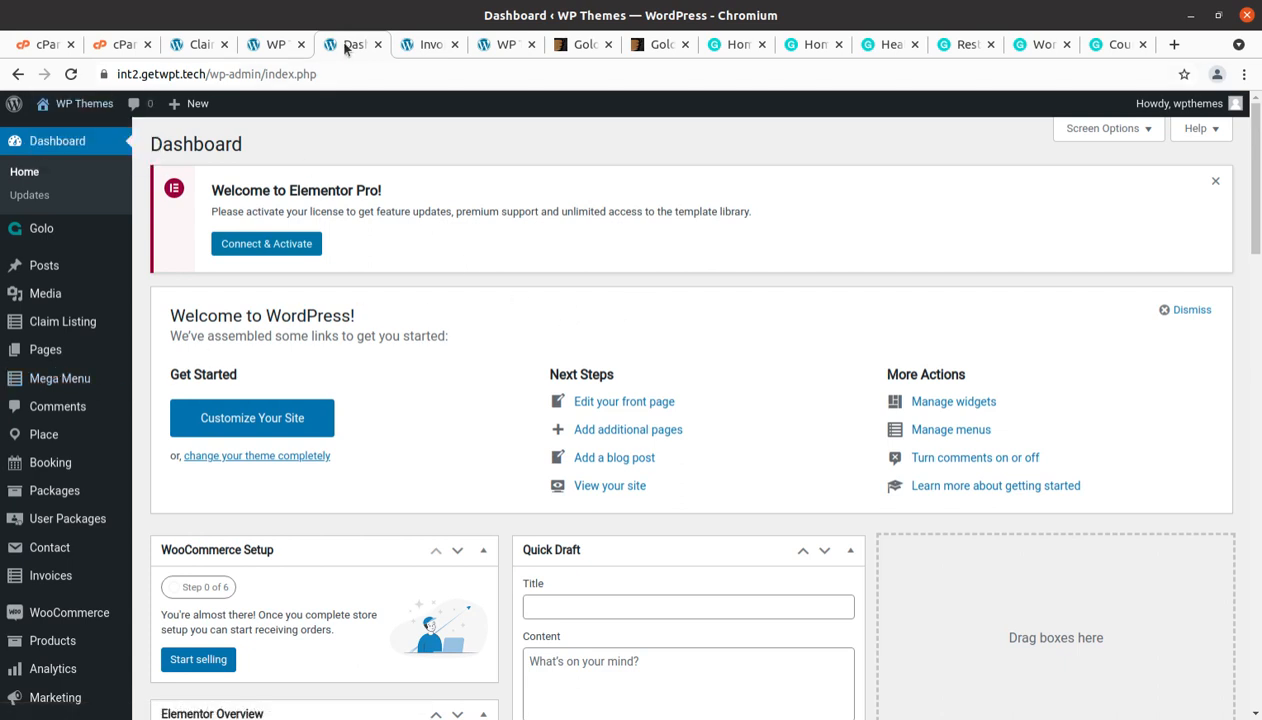
Visit the live site from the Invoices page and review the home page's city search and Popular cities section.
left_click(408, 47)
mouse_move(70, 104)
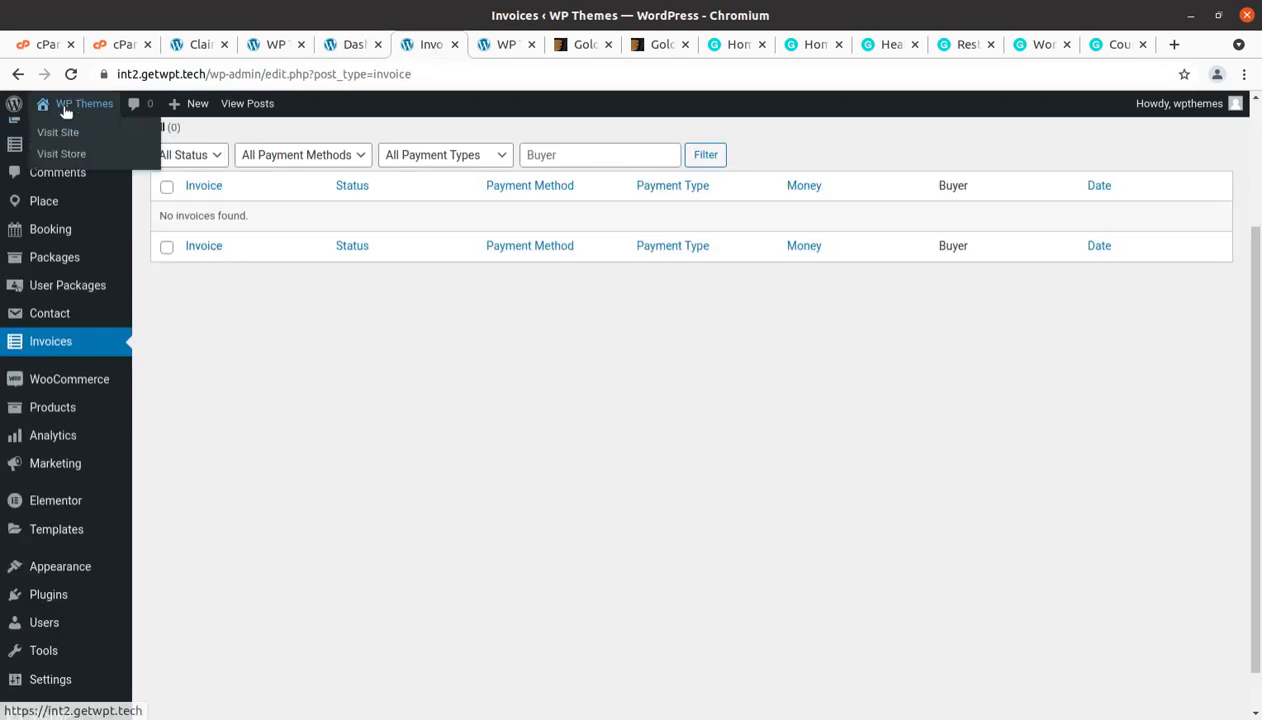
left_click(60, 134)
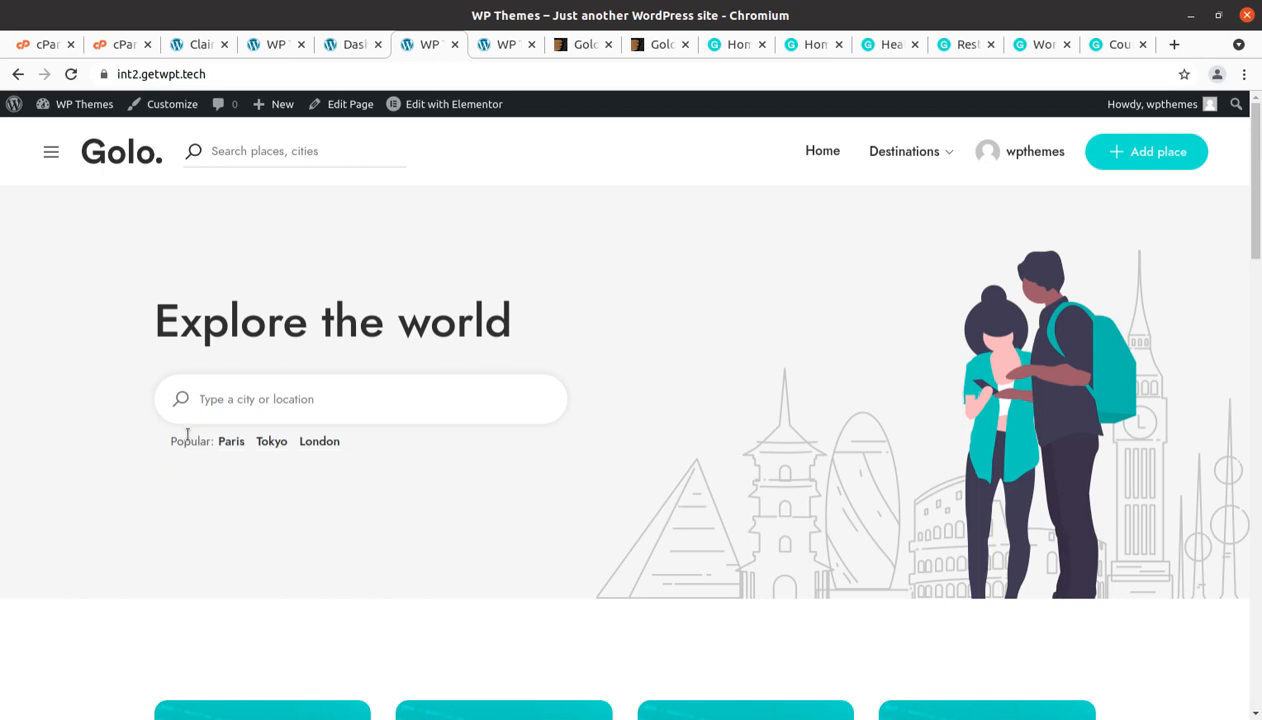
scroll(187, 435, "down", 3)
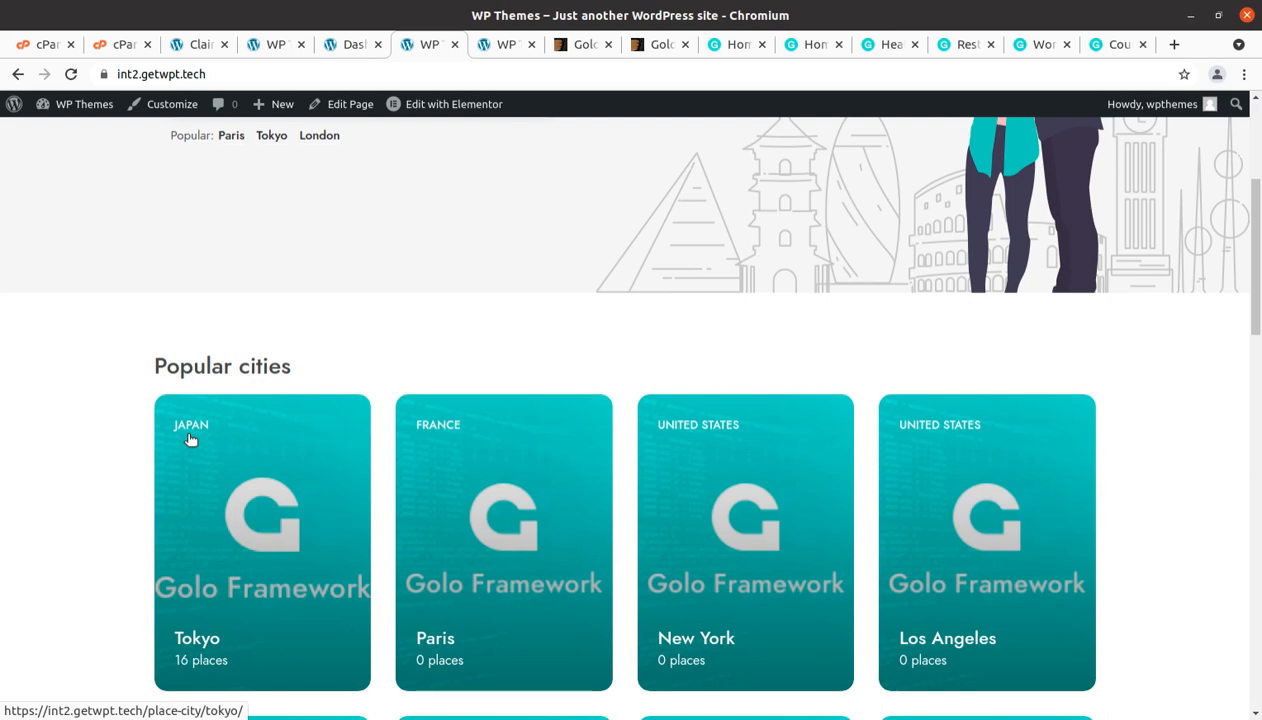
scroll(648, 624, "up", 2)
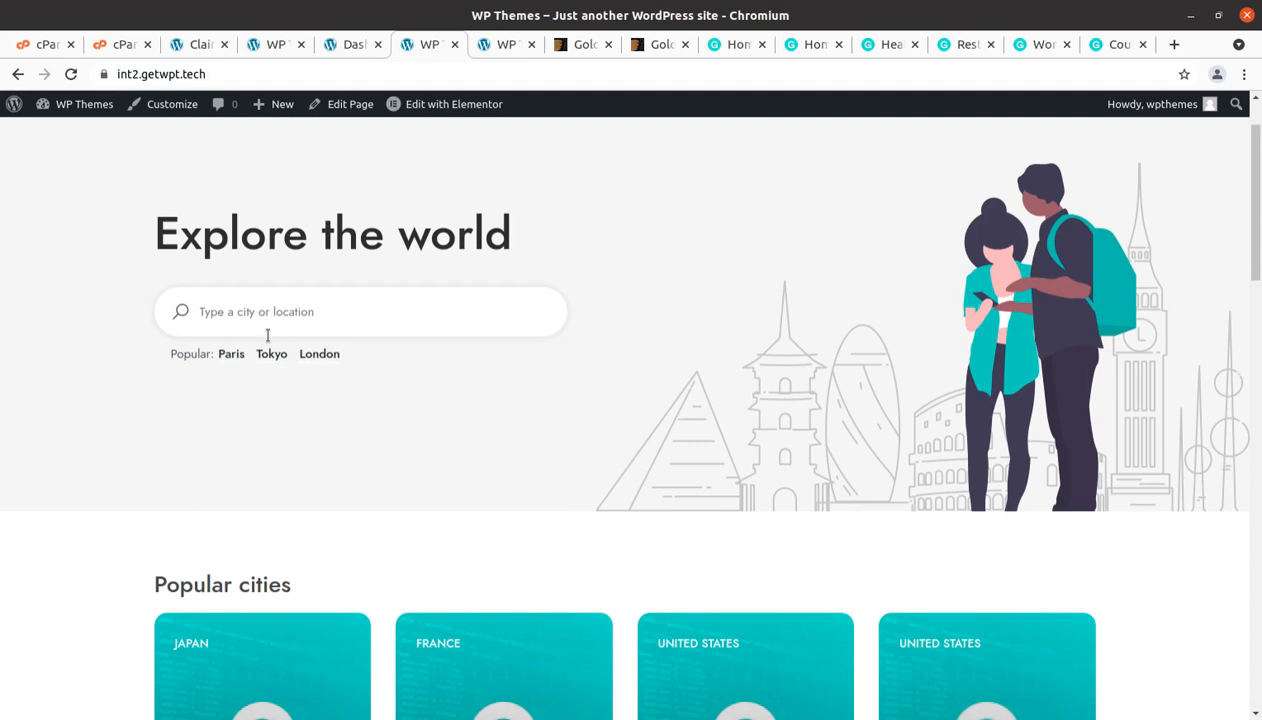
scroll(267, 336, "up", 1)
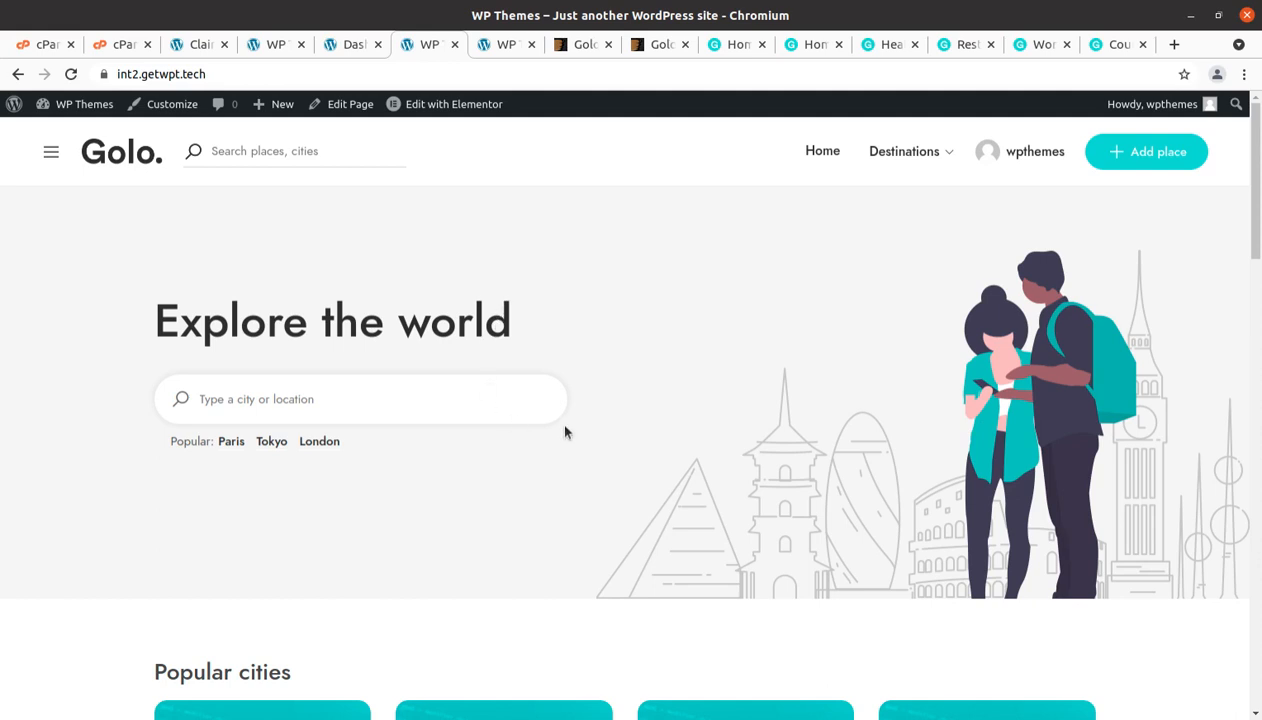
Open the My Places page on the front end and look through its list of places.
left_click(1128, 160)
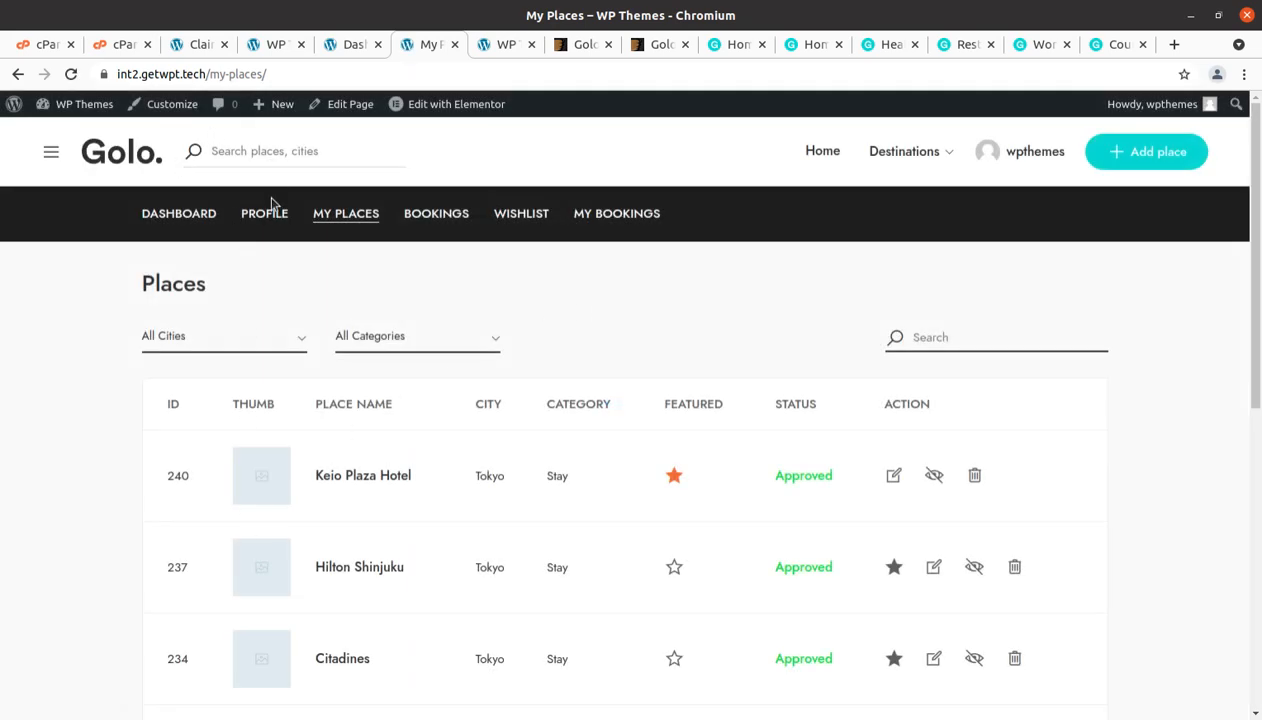
scroll(555, 338, "down", 5)
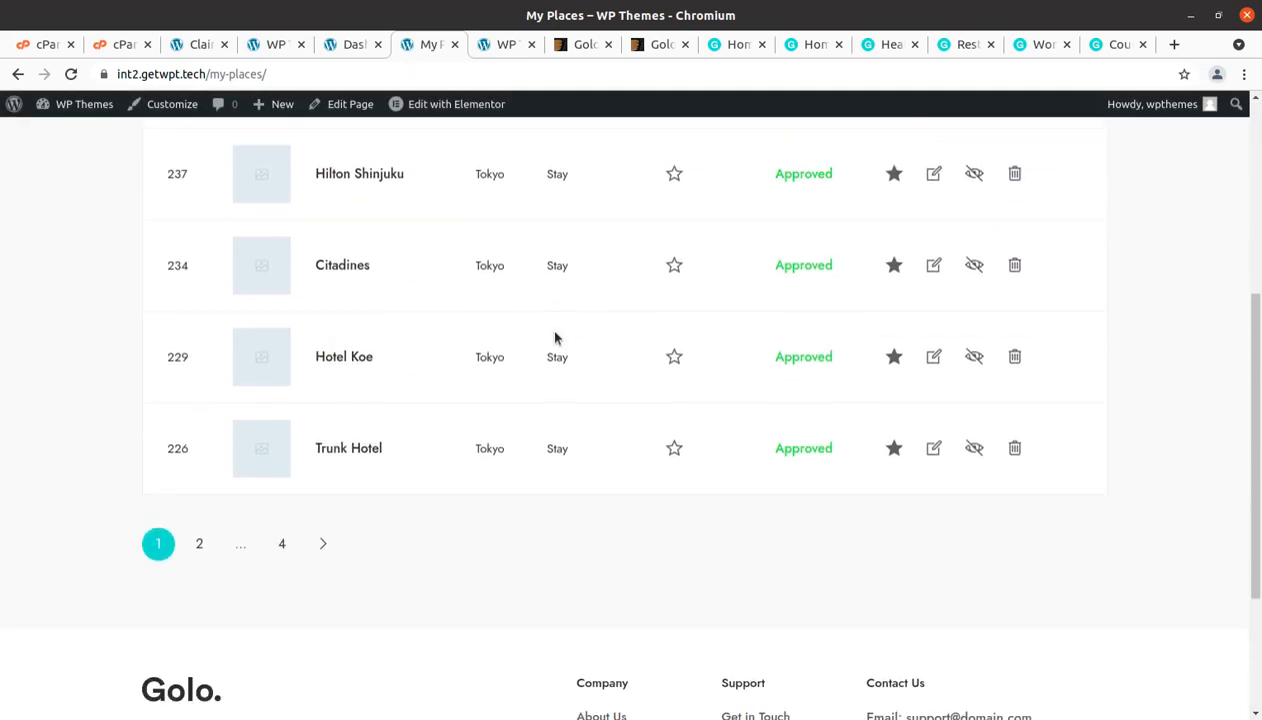
scroll(555, 338, "up", 5)
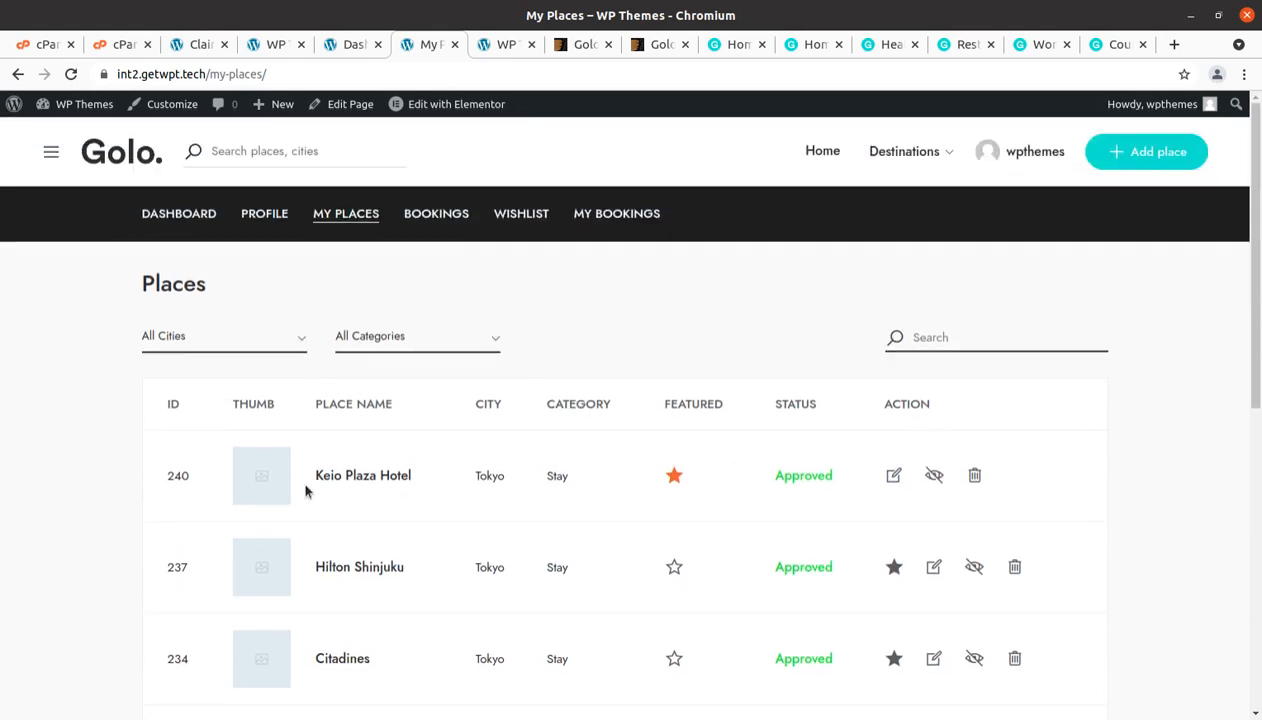
Open the Keio Plaza Hotel place and review its amenities, description, nearby restaurants, business info, review form and similar places.
left_click(352, 479)
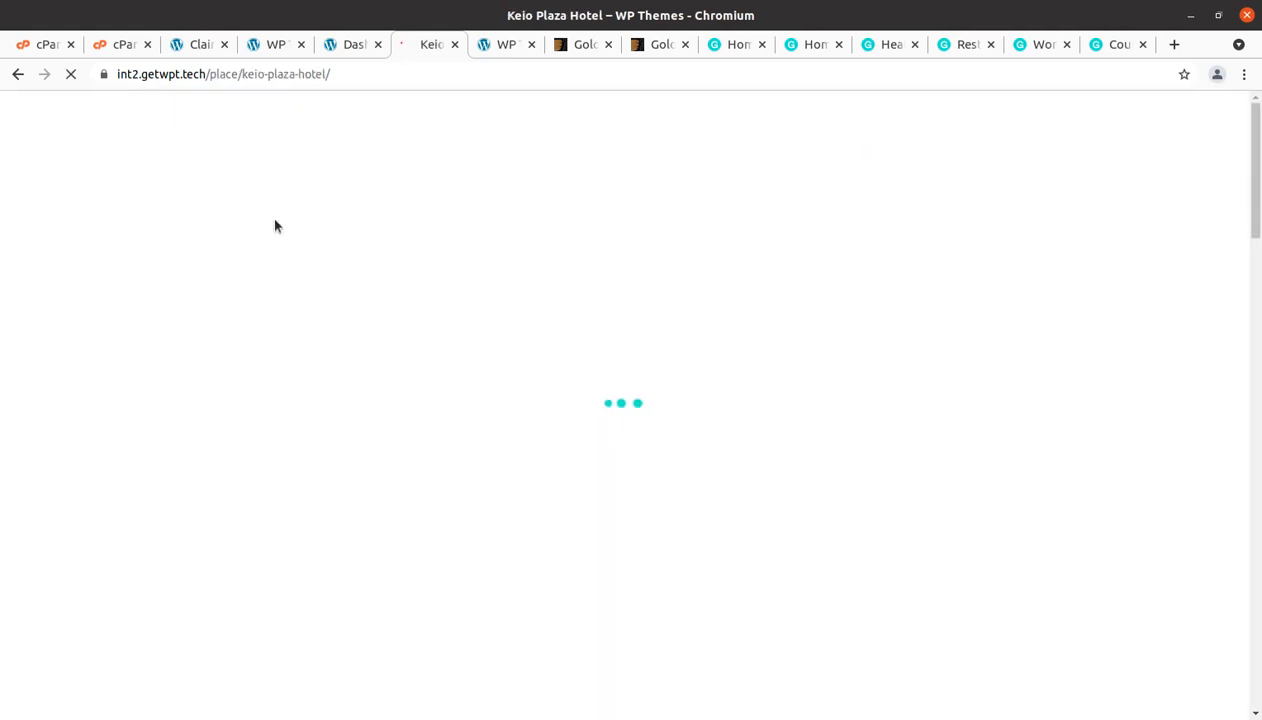
scroll(645, 436, "down", 4)
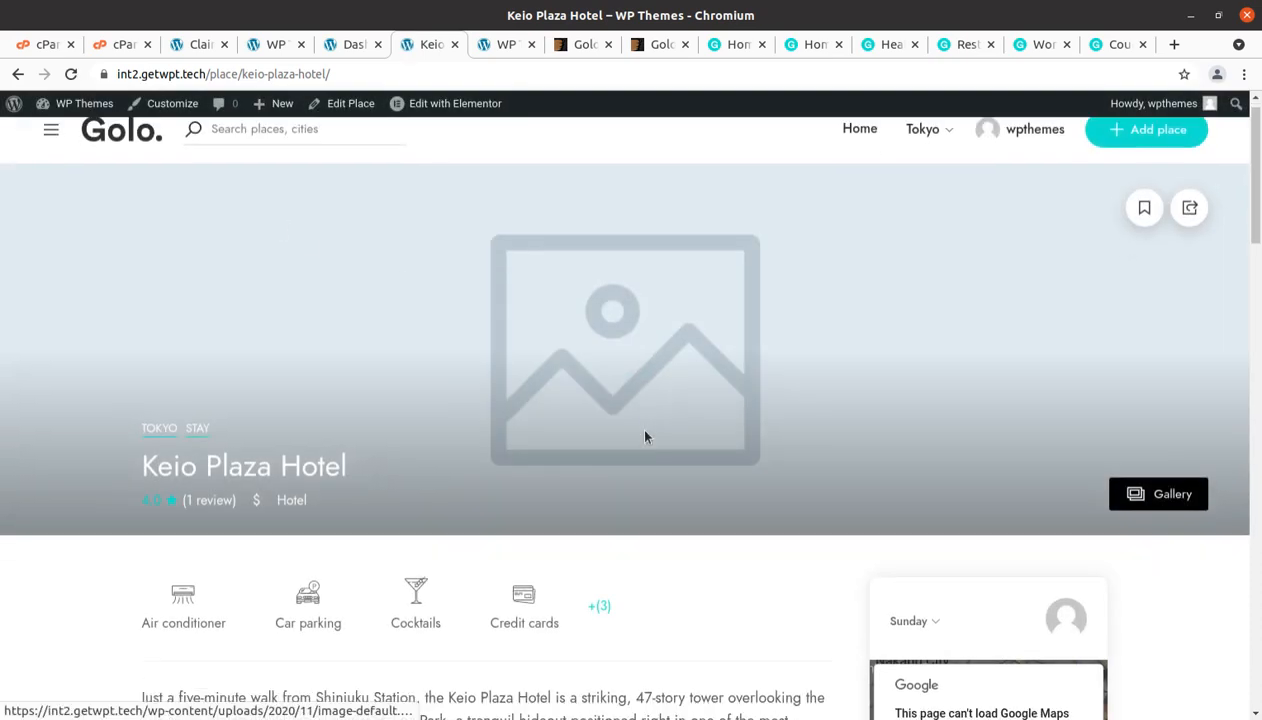
scroll(250, 420, "down", 5)
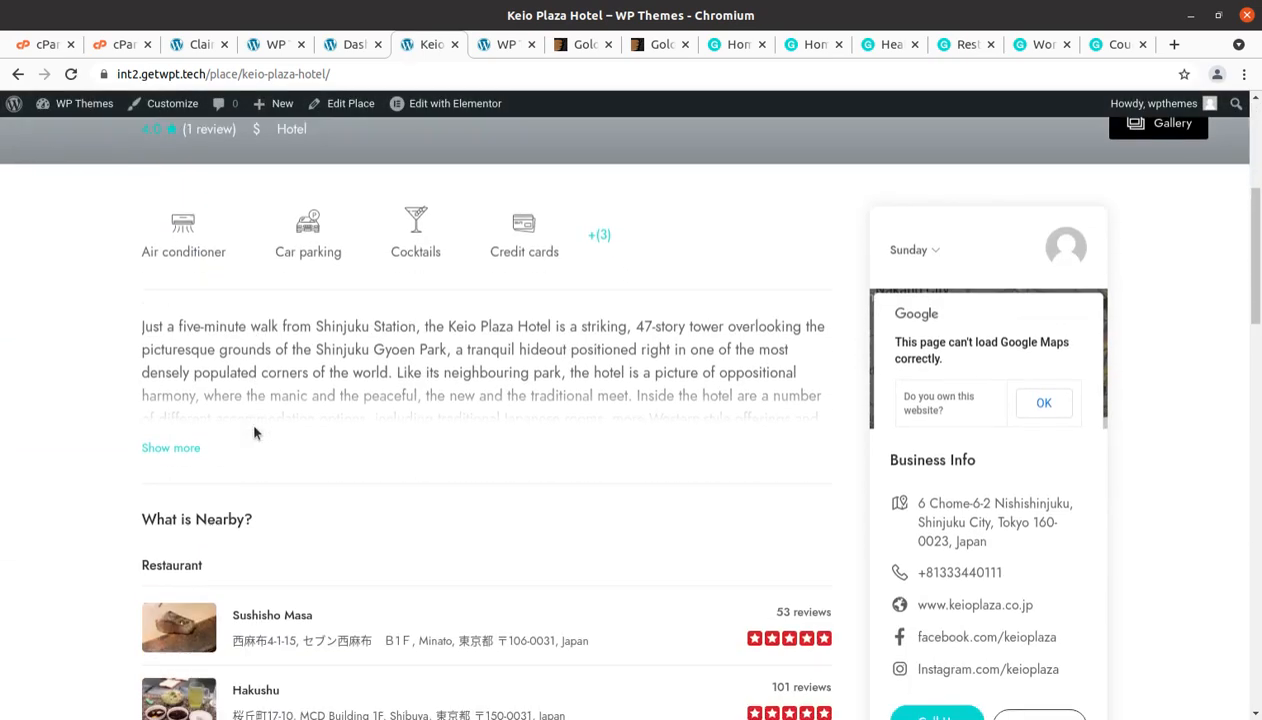
scroll(255, 432, "down", 4)
scroll(253, 430, "up", 7)
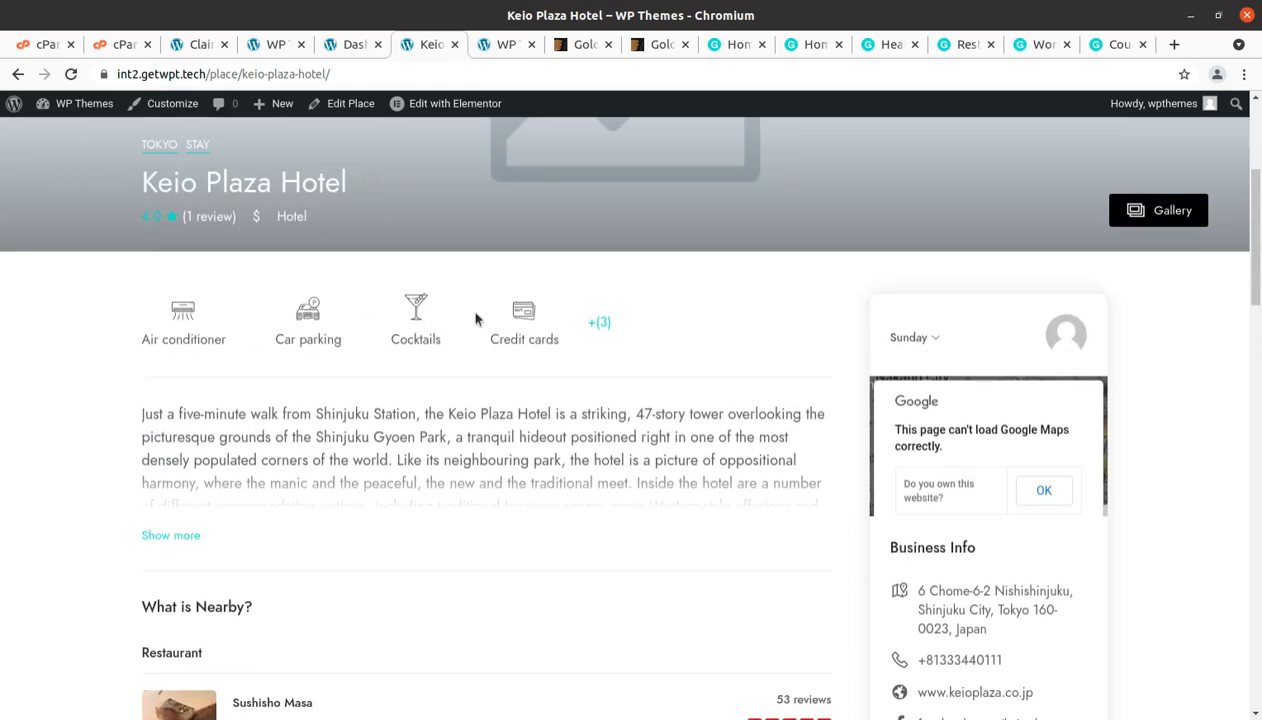
scroll(695, 342, "down", 3)
scroll(1028, 394, "down", 6)
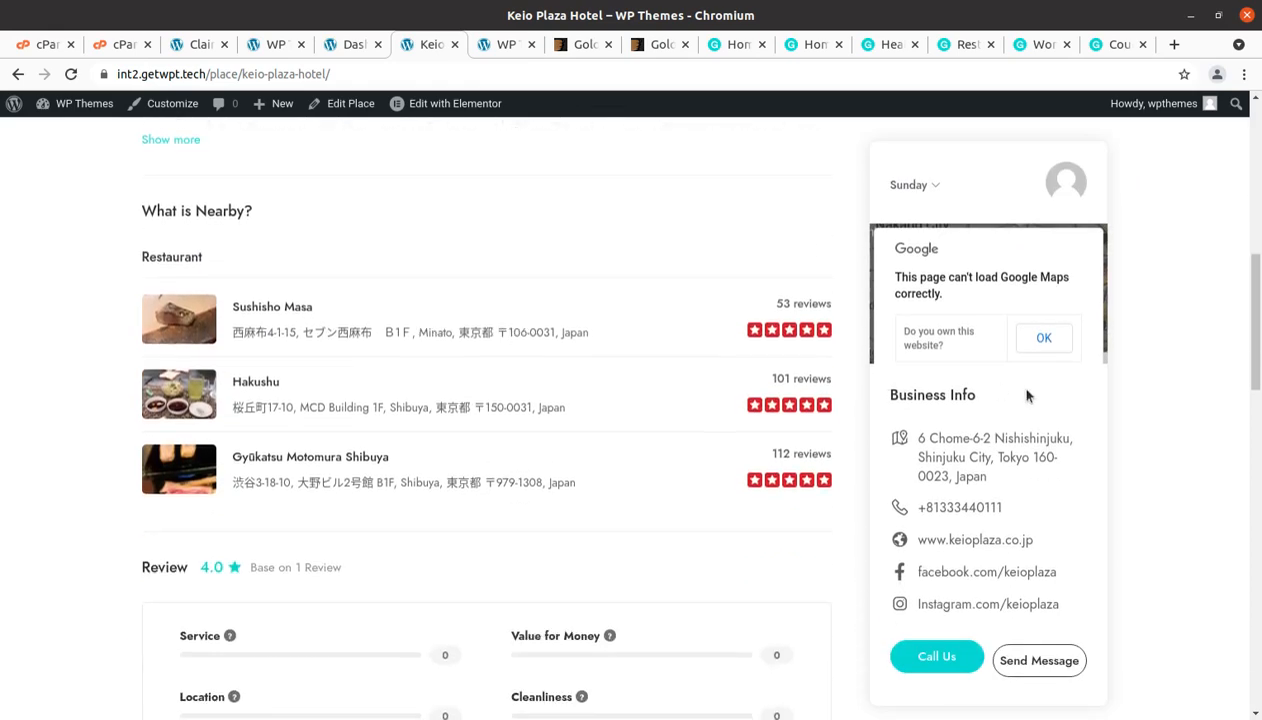
scroll(1026, 396, "down", 5)
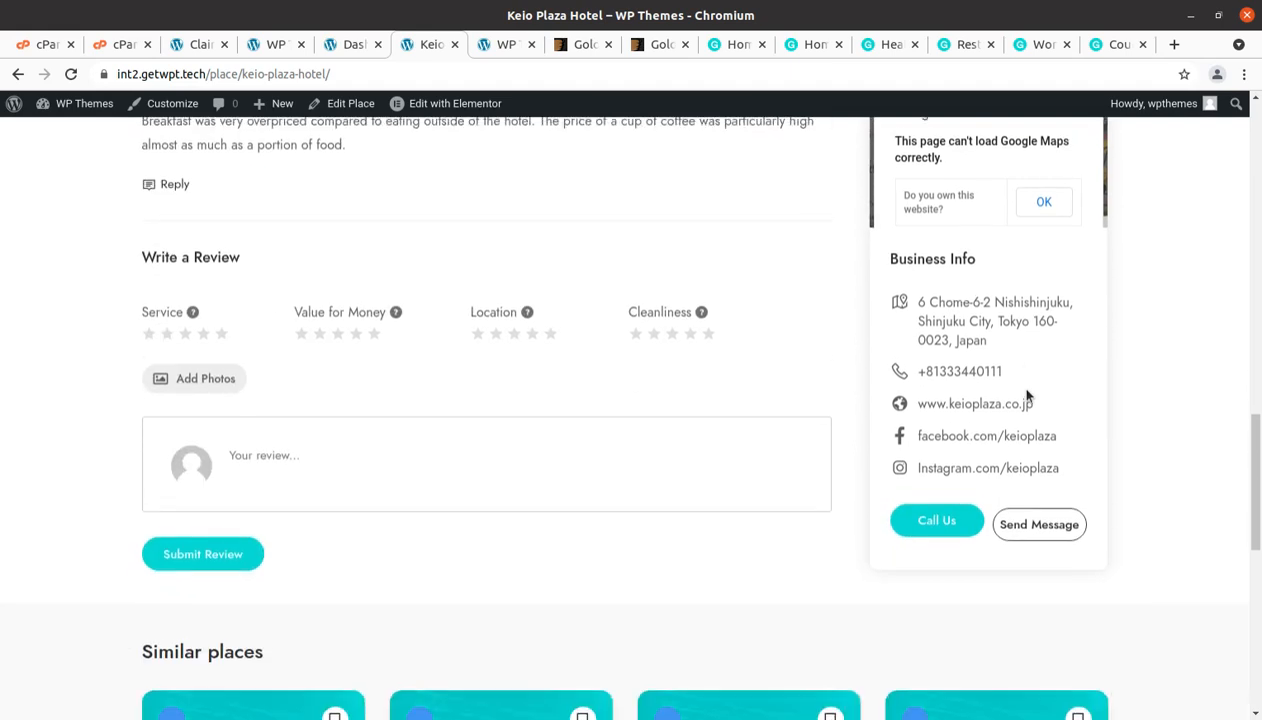
scroll(1026, 396, "down", 6)
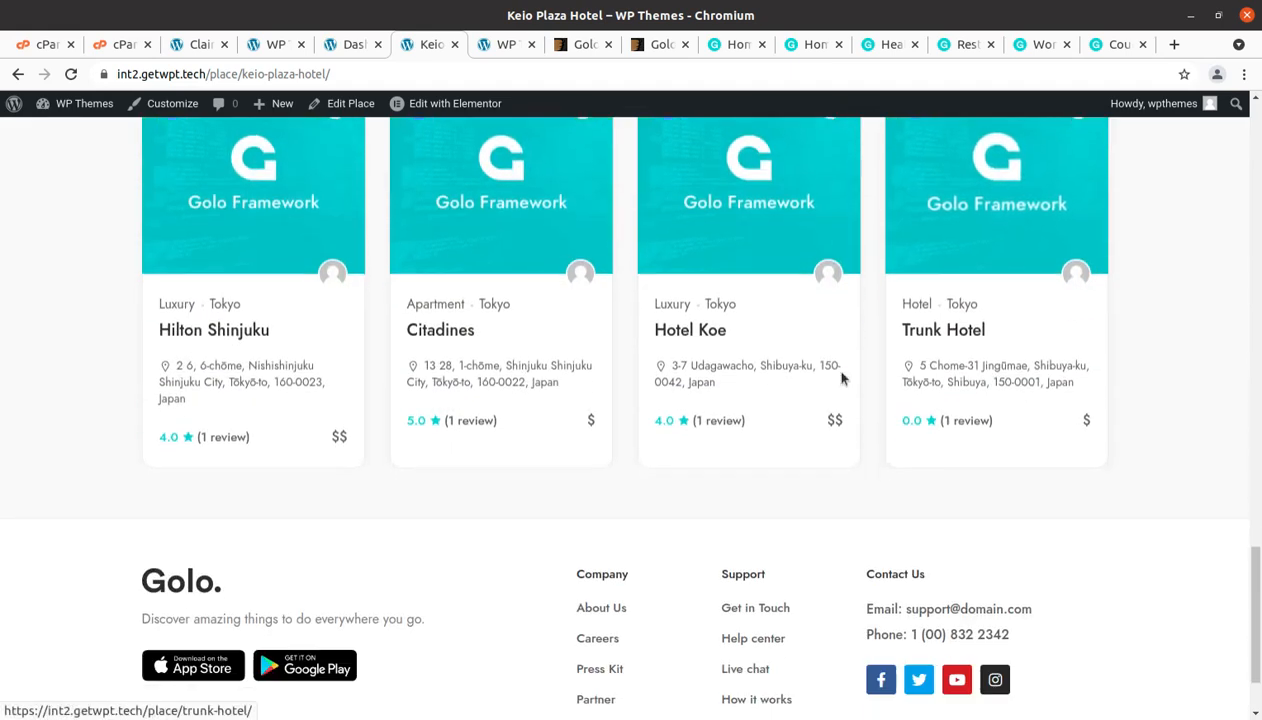
Open the similar place Hotel Koe, block the site's location request, and review the page's map, contact and online booking sections.
left_click(688, 336)
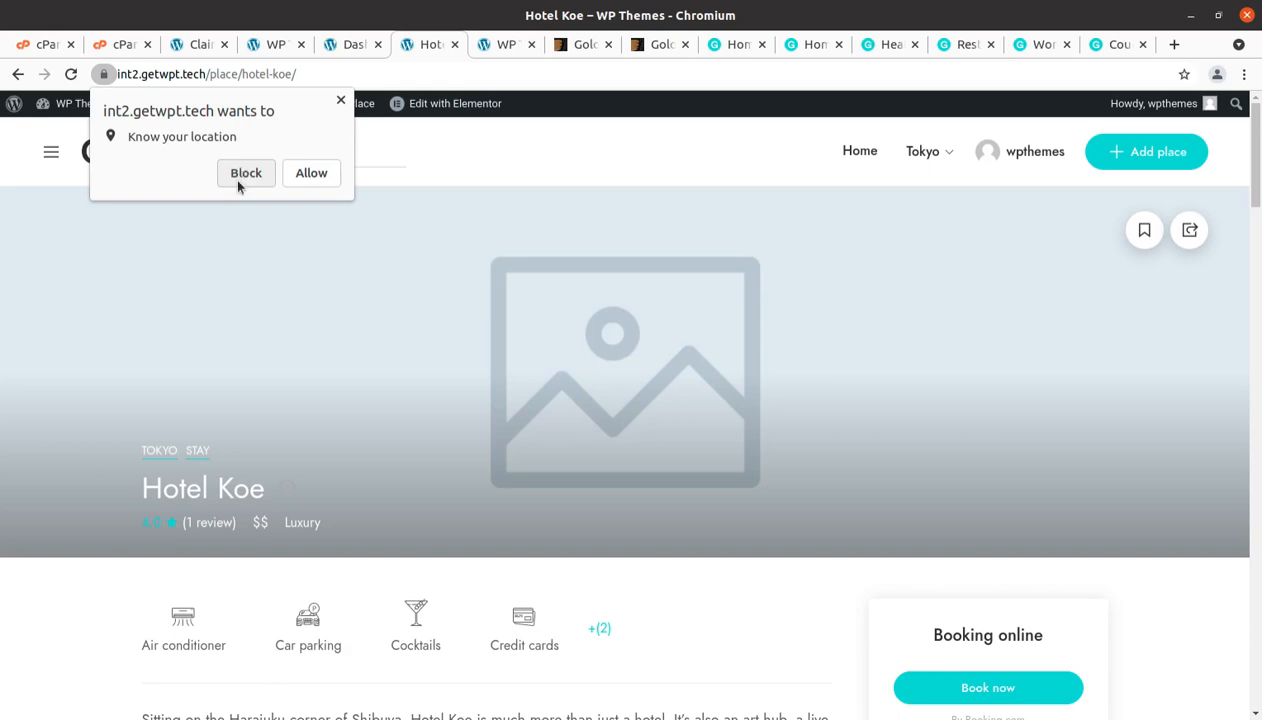
left_click(243, 173)
scroll(324, 510, "down", 5)
scroll(402, 502, "down", 5)
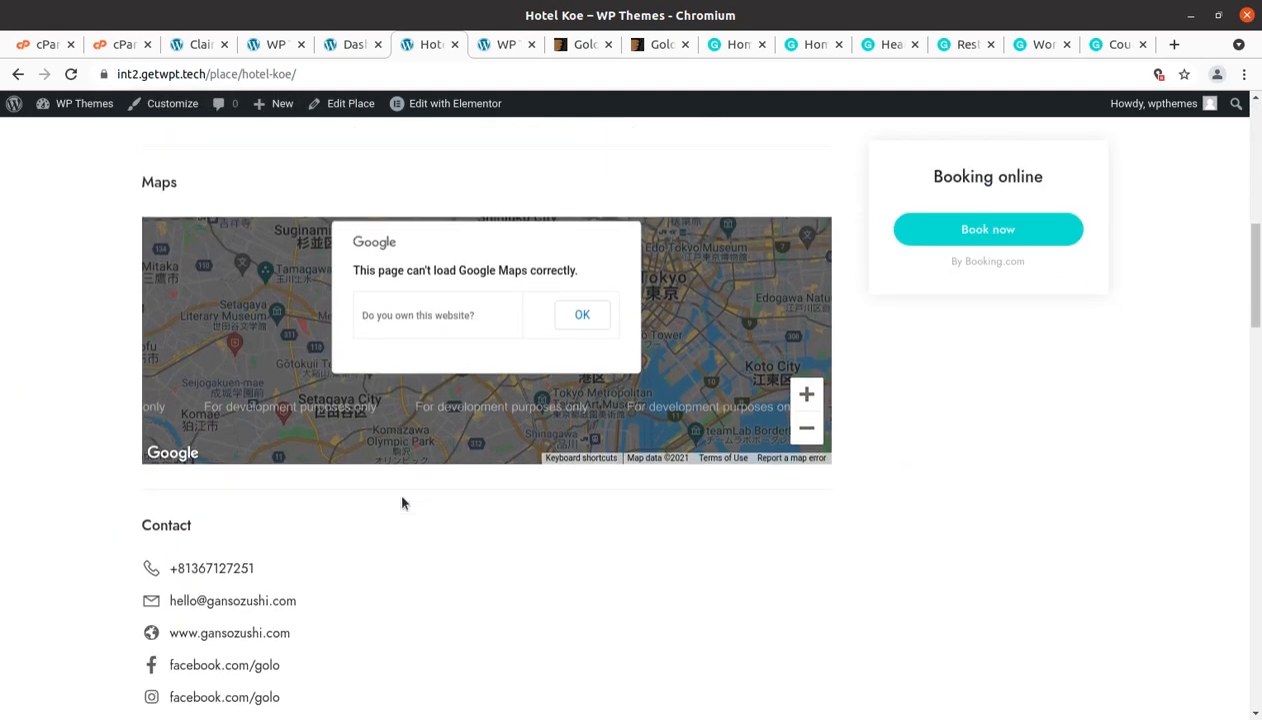
scroll(402, 502, "up", 4)
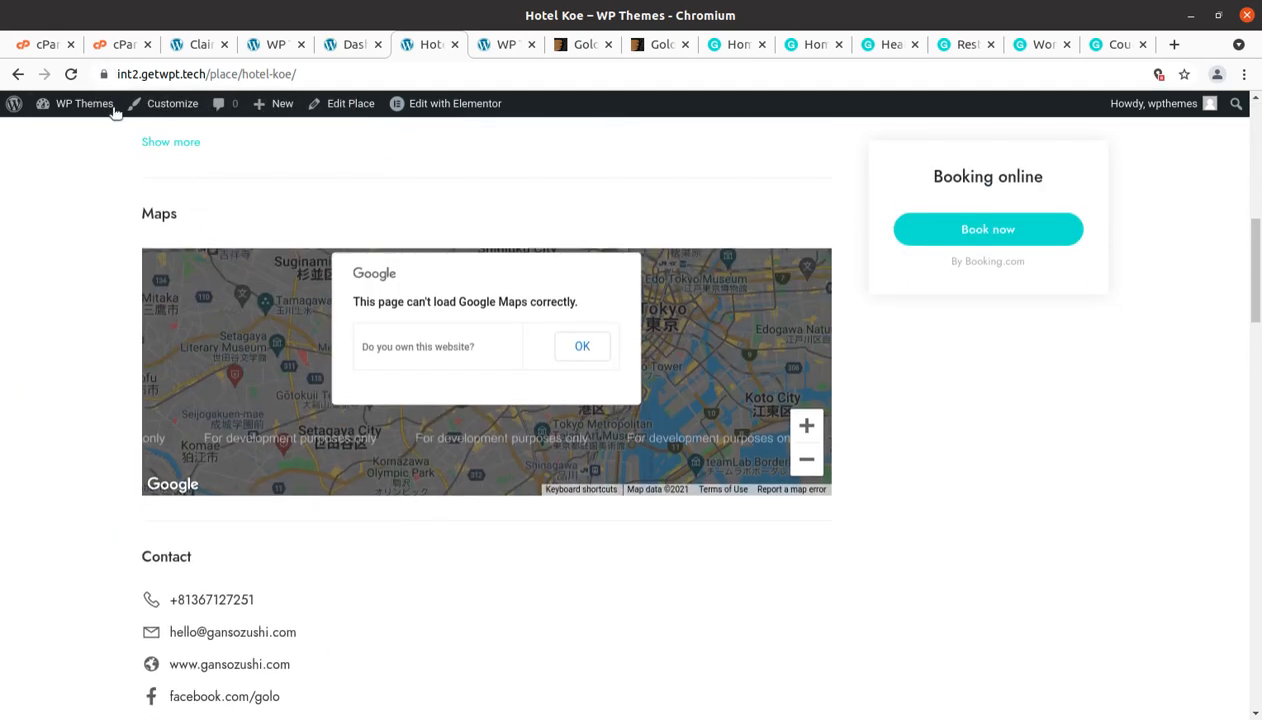
Go back to the WordPress Dashboard and look through the available admin menu sections.
mouse_move(110, 108)
left_click(57, 140)
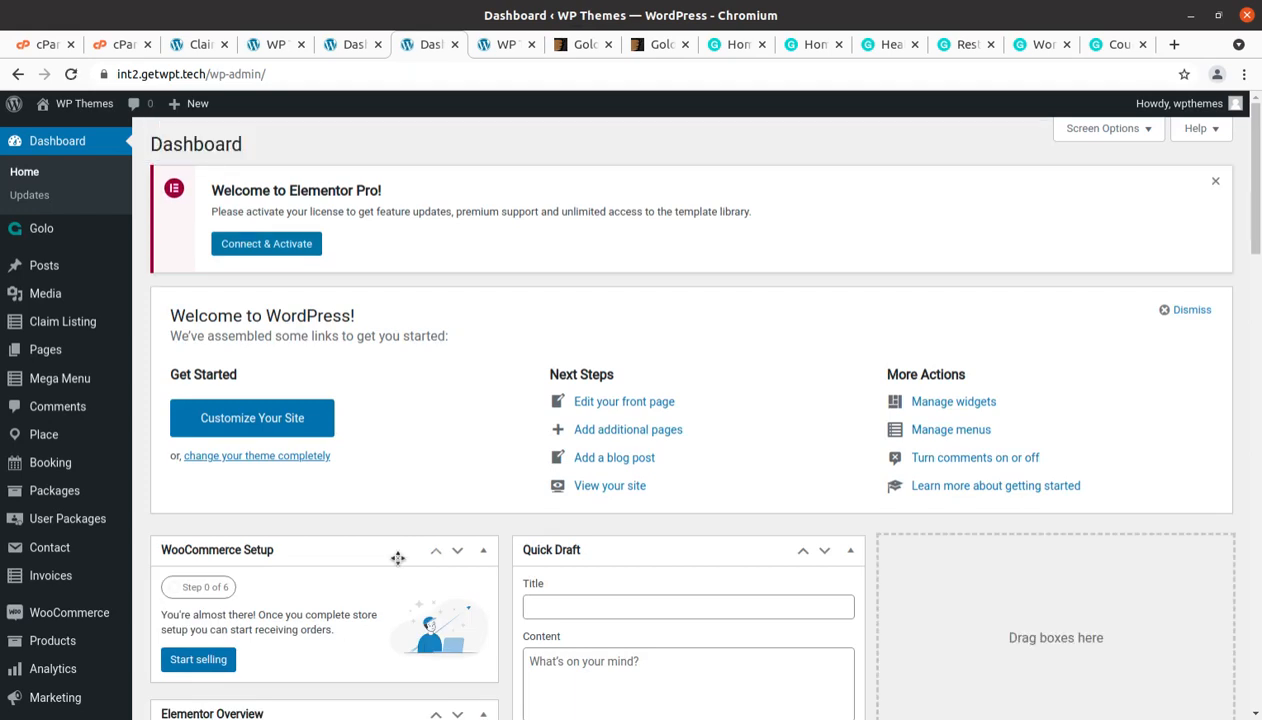
mouse_move(111, 485)
scroll(111, 485, "down", 6)
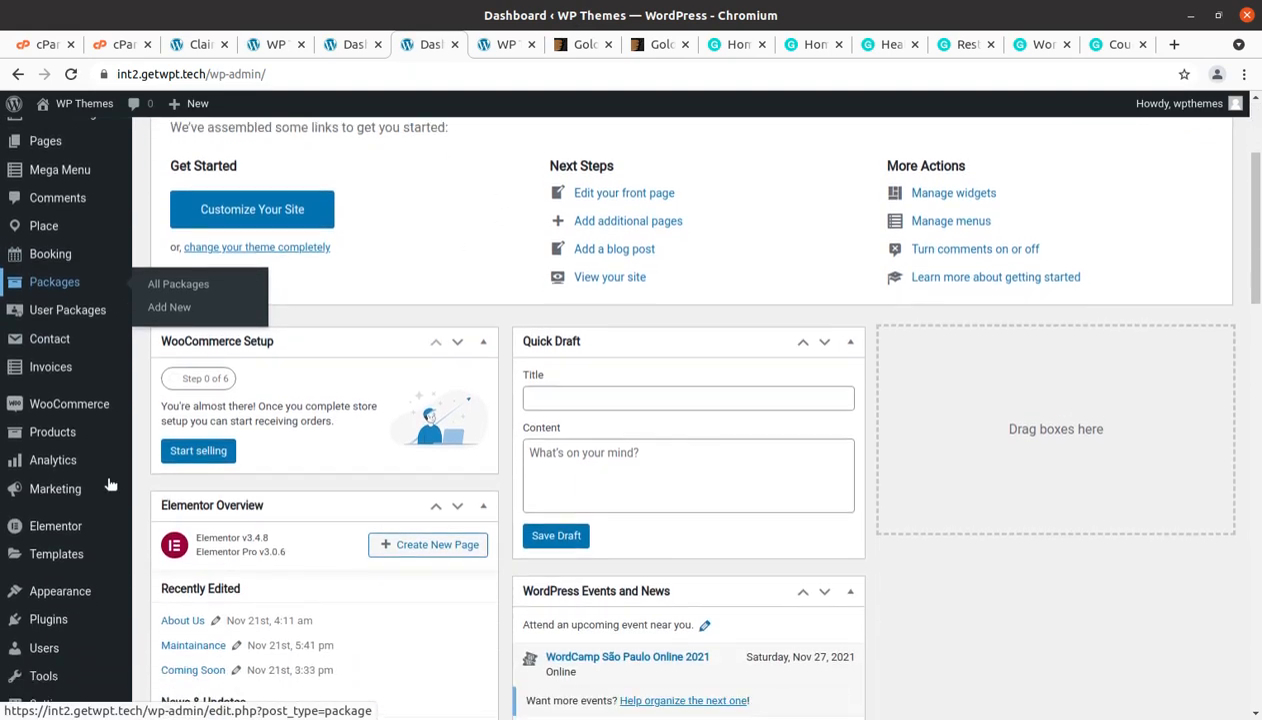
scroll(100, 610, "up", 6)
scroll(85, 612, "down", 3)
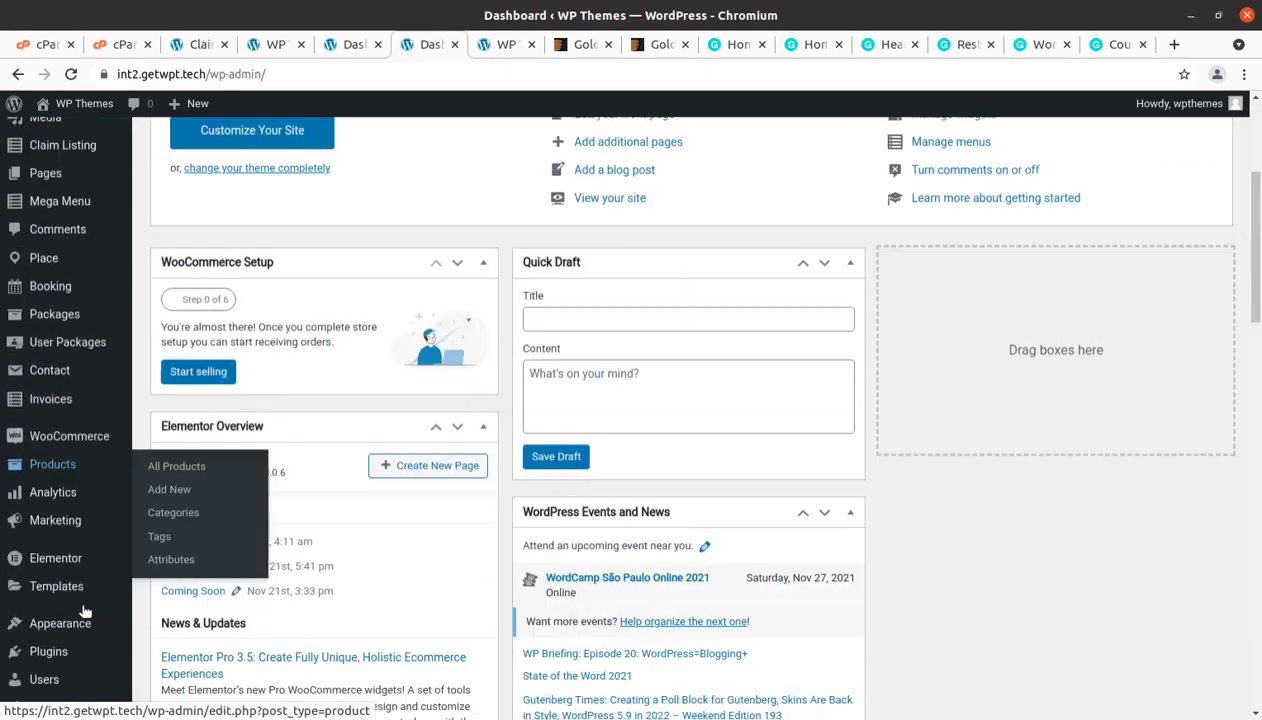
scroll(85, 610, "up", 5)
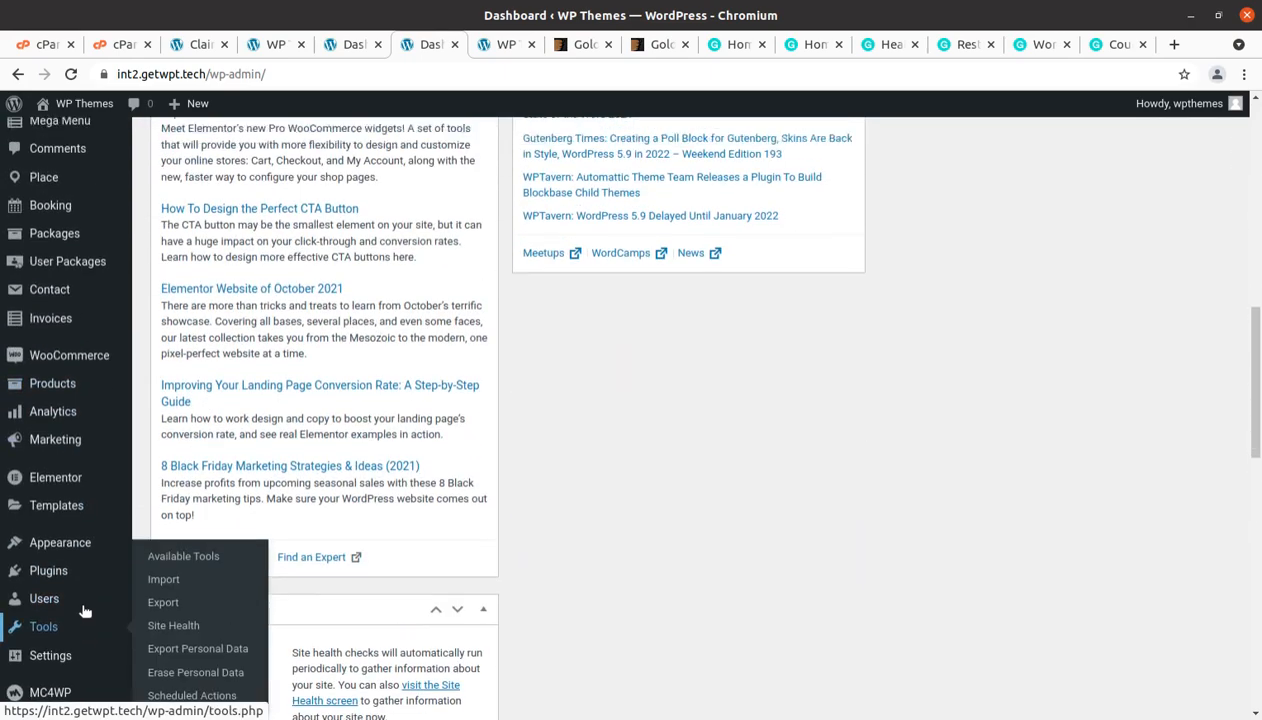
Compare the home pages of the Golo demos, including Business Listing, Restaurant, Workspace and Health-Medical.
left_click(738, 47)
left_click(817, 45)
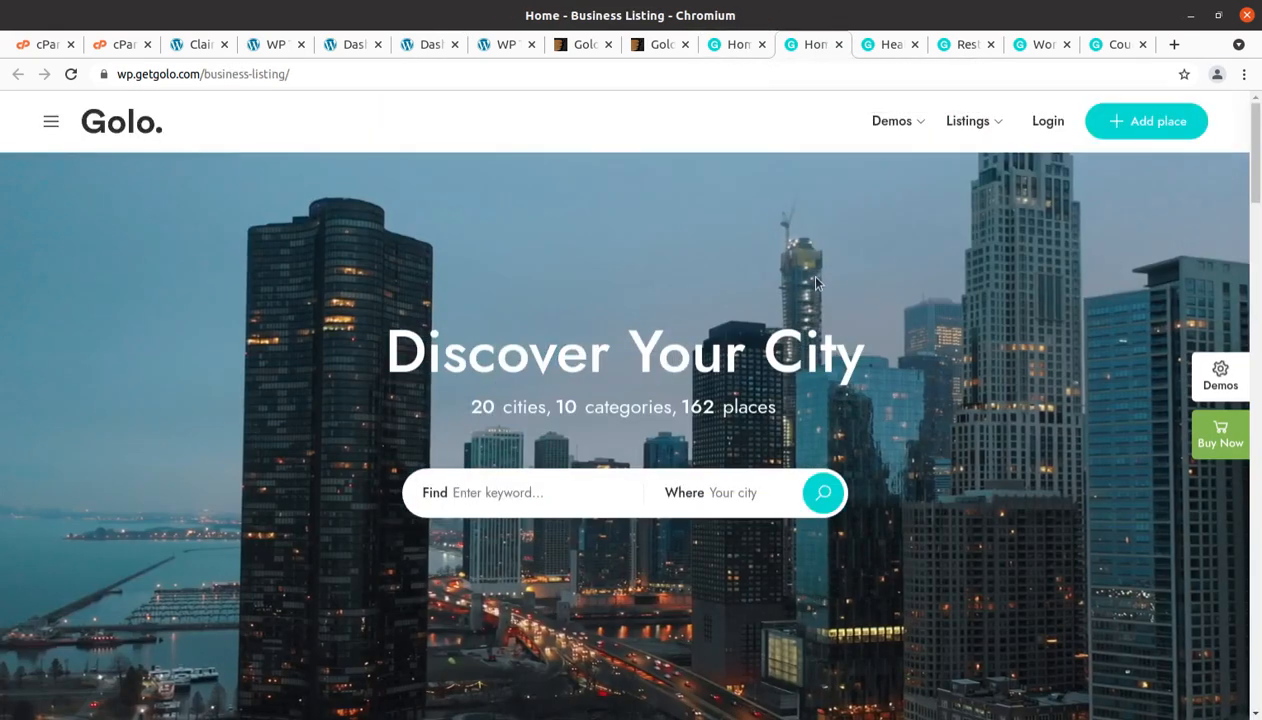
left_click(893, 46)
left_click(975, 47)
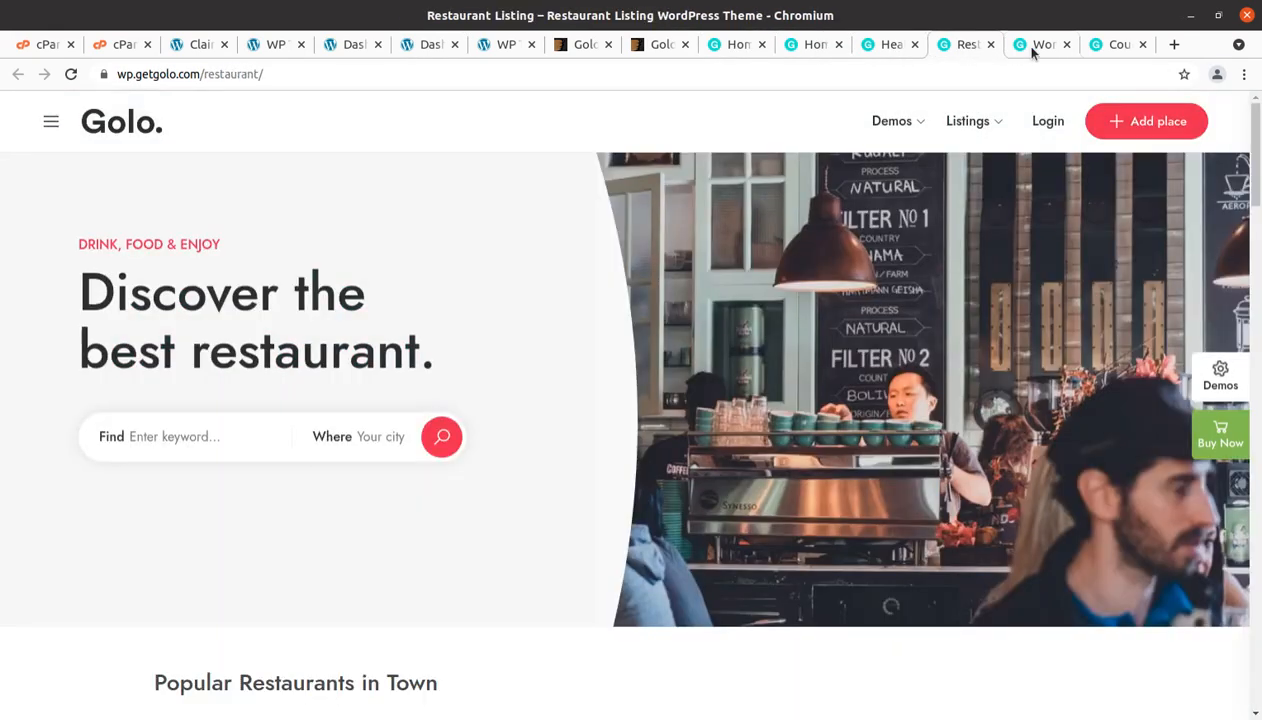
left_click(1025, 47)
left_click(1095, 46)
left_click(1036, 44)
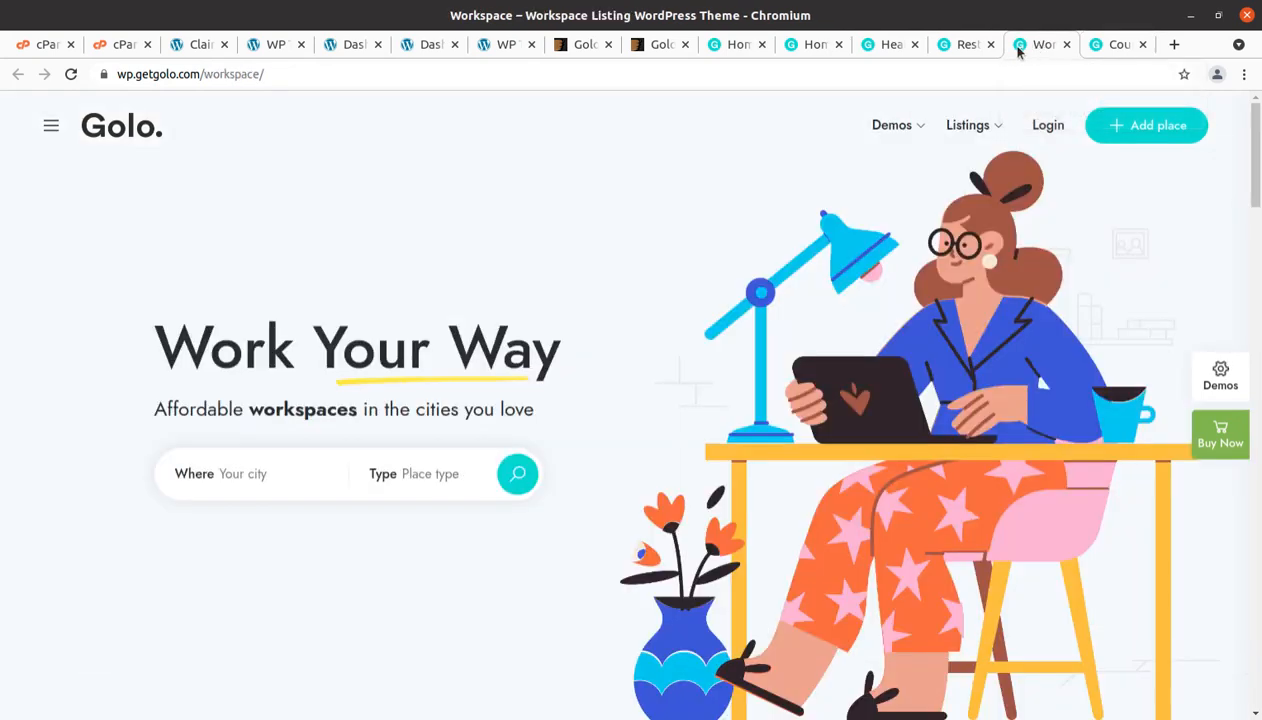
left_click(958, 47)
left_click(890, 46)
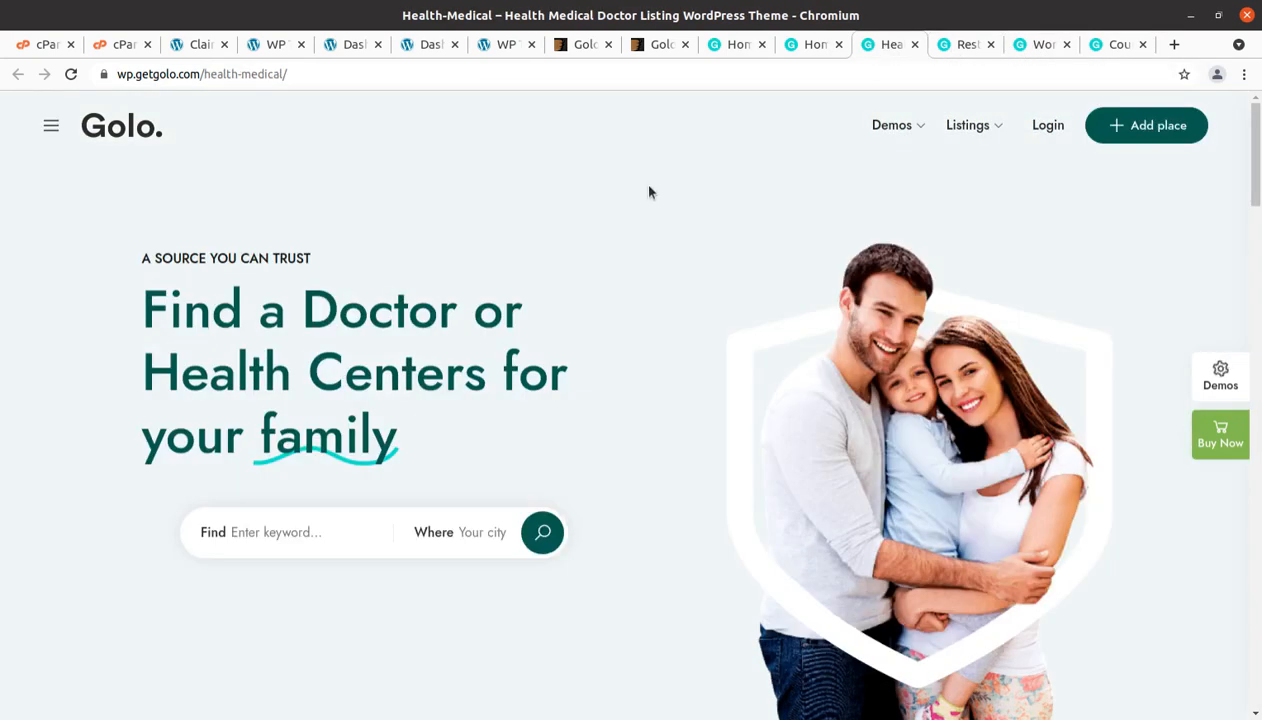